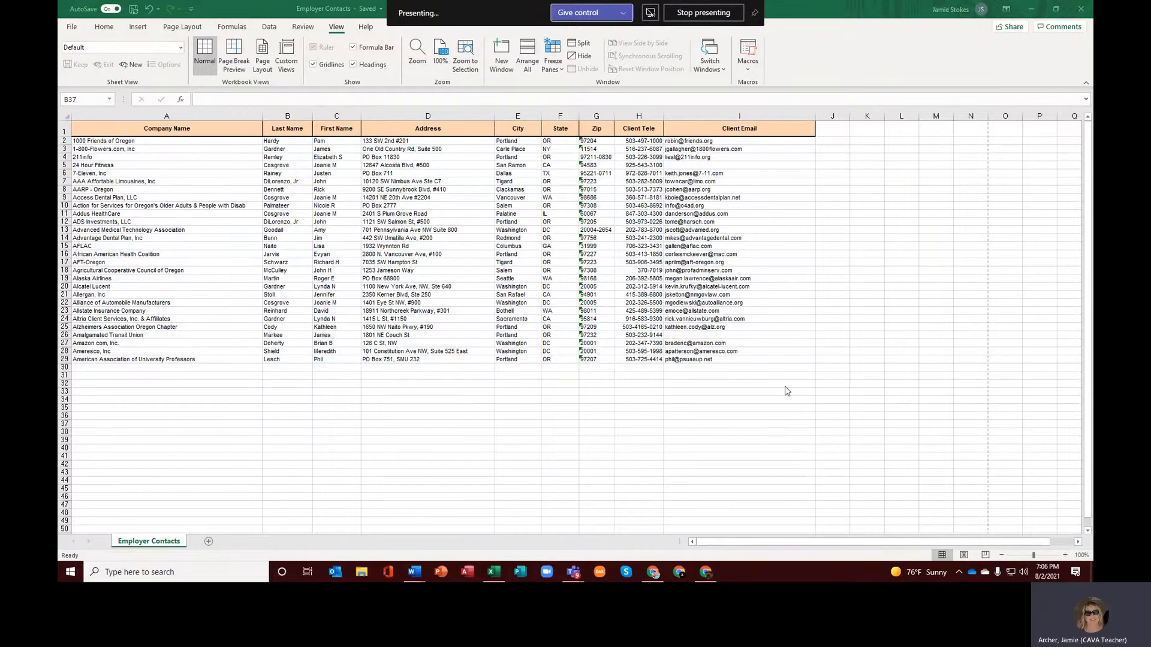
Step: Increase the font size of the whole employer contacts table, including its header row, to 11
{"action": "left_click", "coordinate": [743, 362]}
{"action": "mouse_move", "coordinate": [758, 368]}
{"action": "left_mouse_down"}
{"action": "mouse_move", "coordinate": [737, 350]}
{"action": "mouse_move", "coordinate": [384, 300]}
{"action": "mouse_move", "coordinate": [282, 213]}
{"action": "mouse_move", "coordinate": [143, 131]}
{"action": "left_mouse_up"}
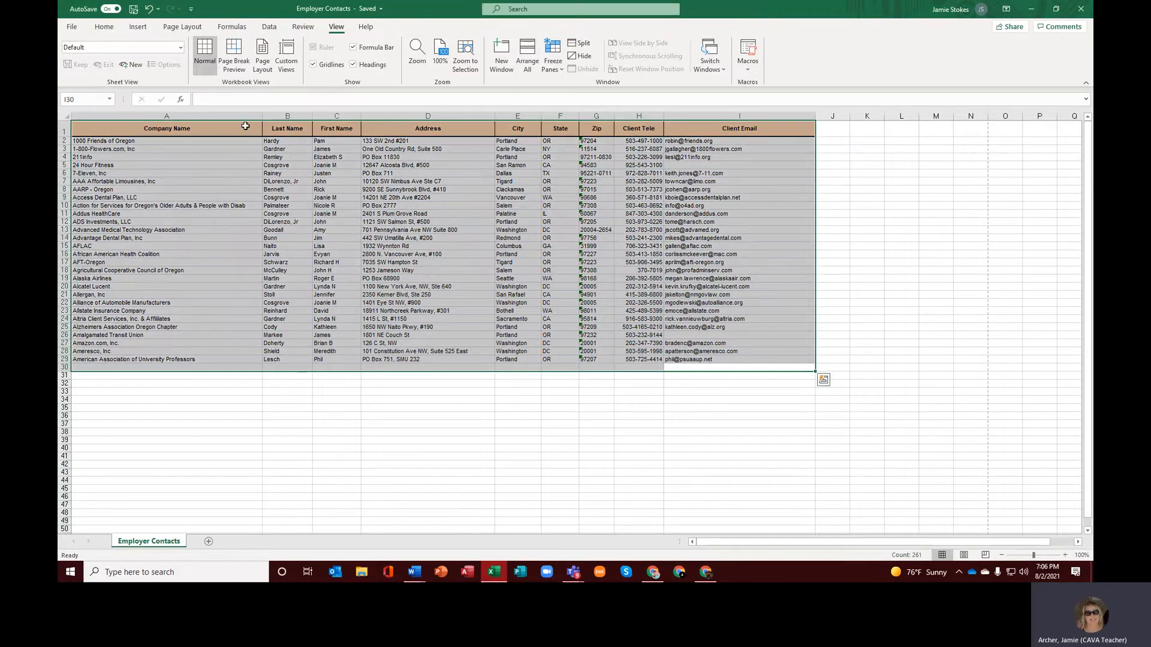
{"action": "left_click", "coordinate": [104, 27]}
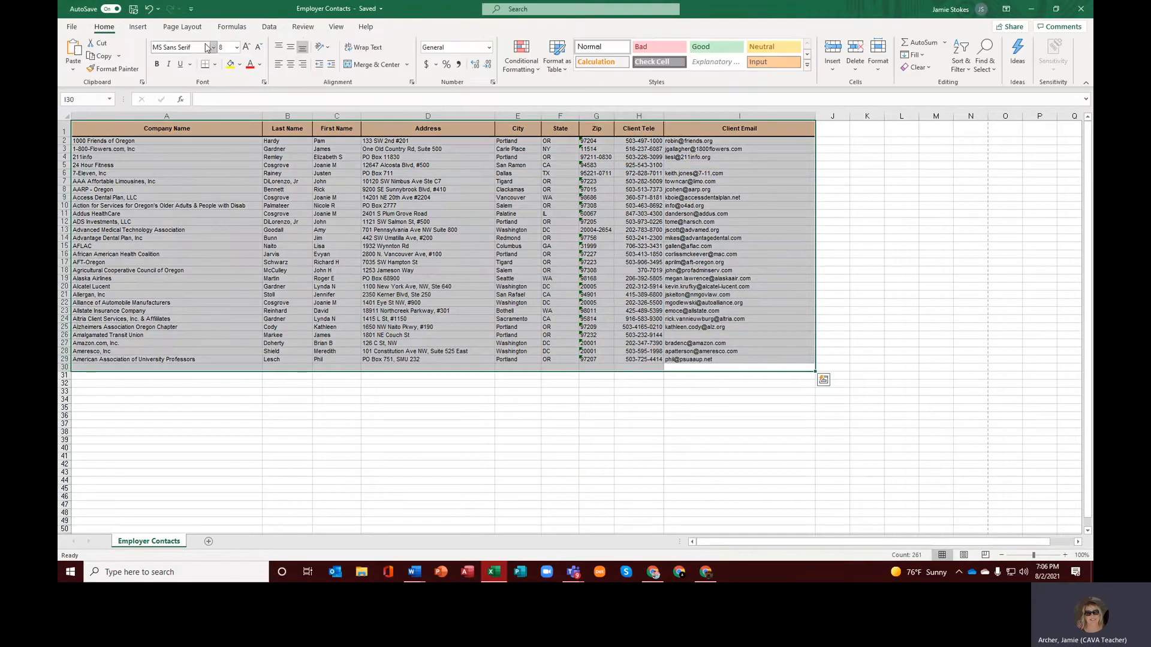
{"action": "left_click", "coordinate": [246, 46]}
{"action": "left_click", "coordinate": [245, 46]}
{"action": "left_click", "coordinate": [245, 47]}
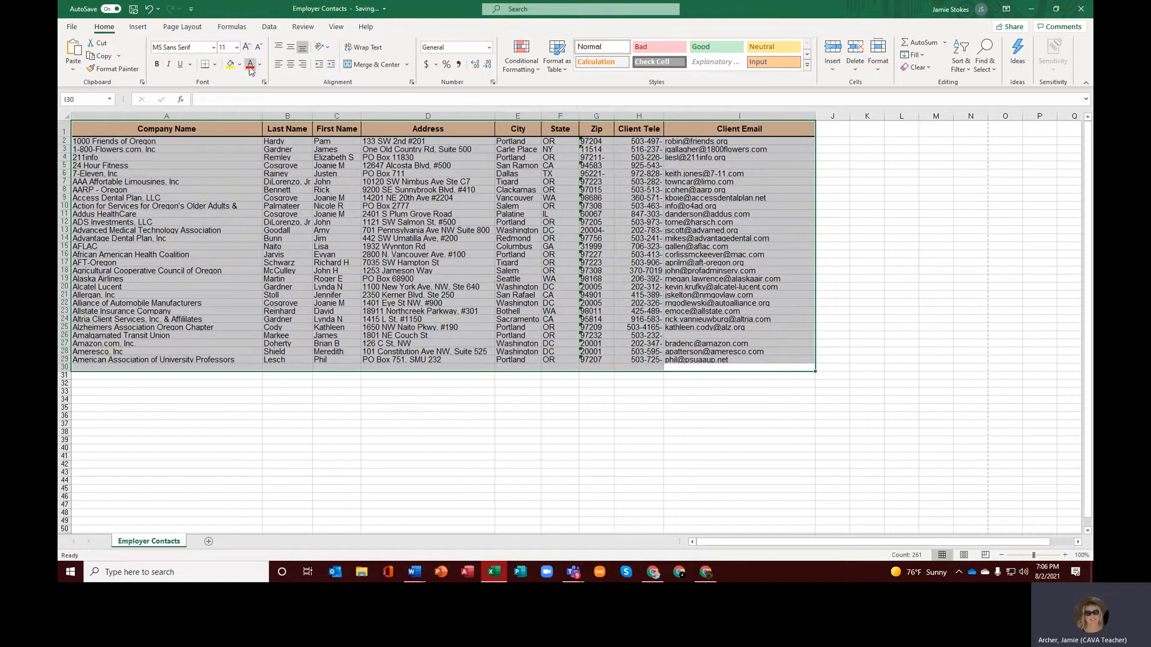
Step: AutoFit the widths of columns A through I to their contents
{"action": "left_click", "coordinate": [240, 188]}
{"action": "left_click_drag", "start_coordinate": [194, 117], "coordinate": [811, 112]}
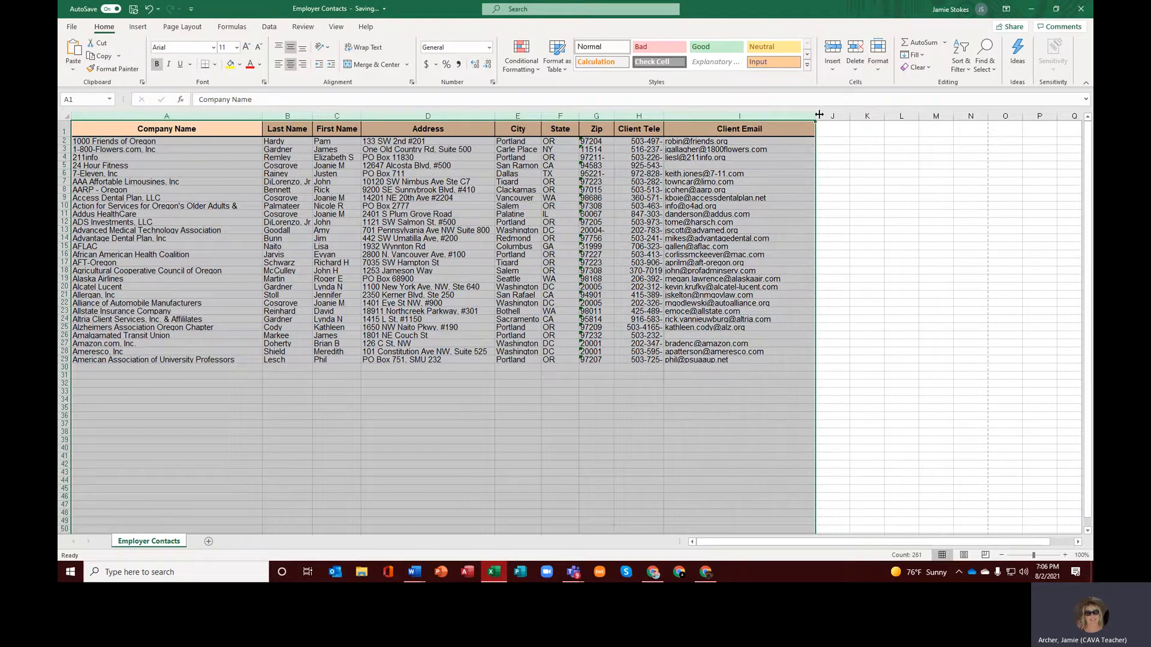
{"action": "double_click", "coordinate": [812, 112]}
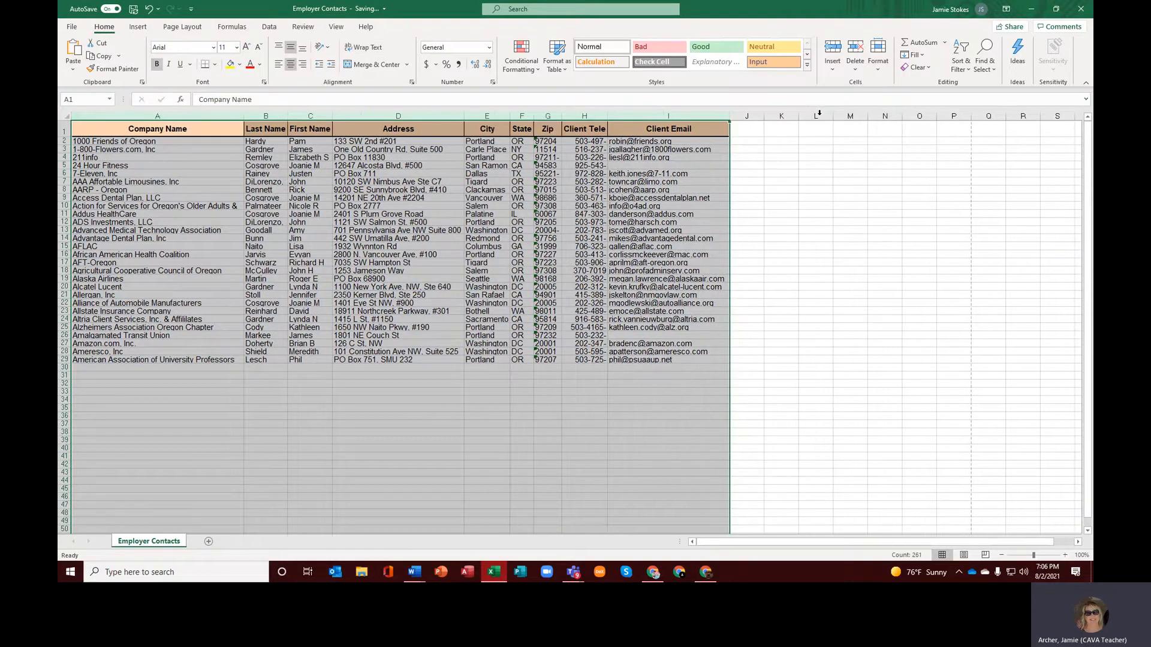
{"action": "left_click", "coordinate": [827, 195]}
Step: AutoFit the heights of rows 1 through 29 and widen the Client Tele column so phone numbers fit on one line
{"action": "left_click_drag", "start_coordinate": [64, 131], "coordinate": [63, 366]}
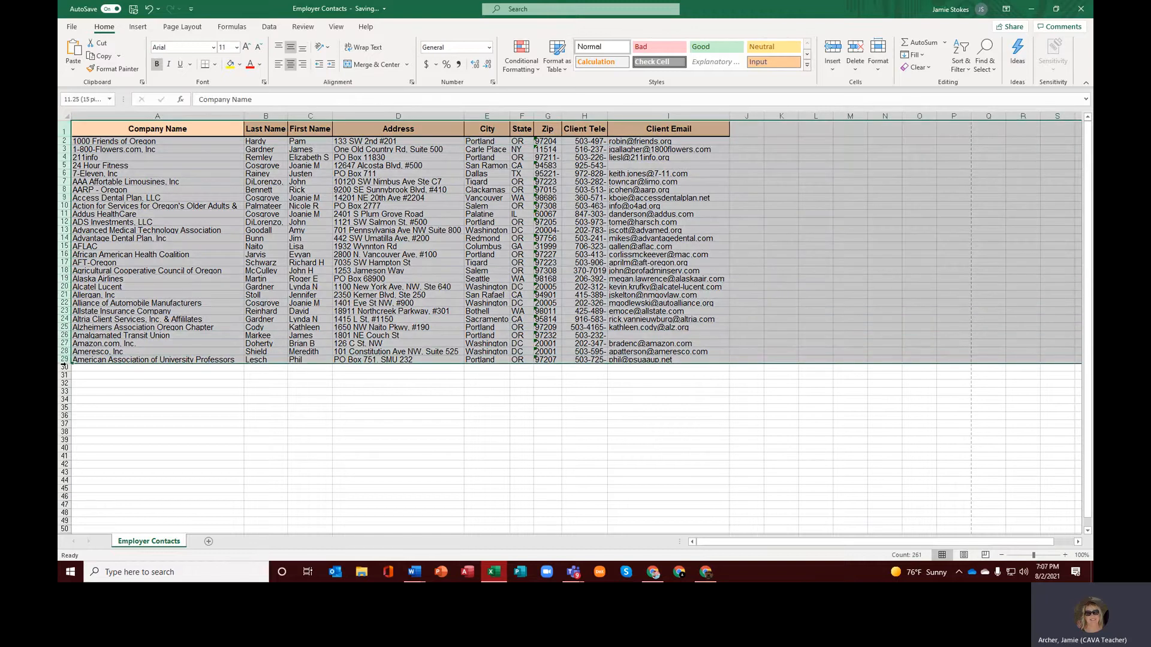
{"action": "double_click", "coordinate": [63, 366]}
{"action": "left_click", "coordinate": [352, 371]}
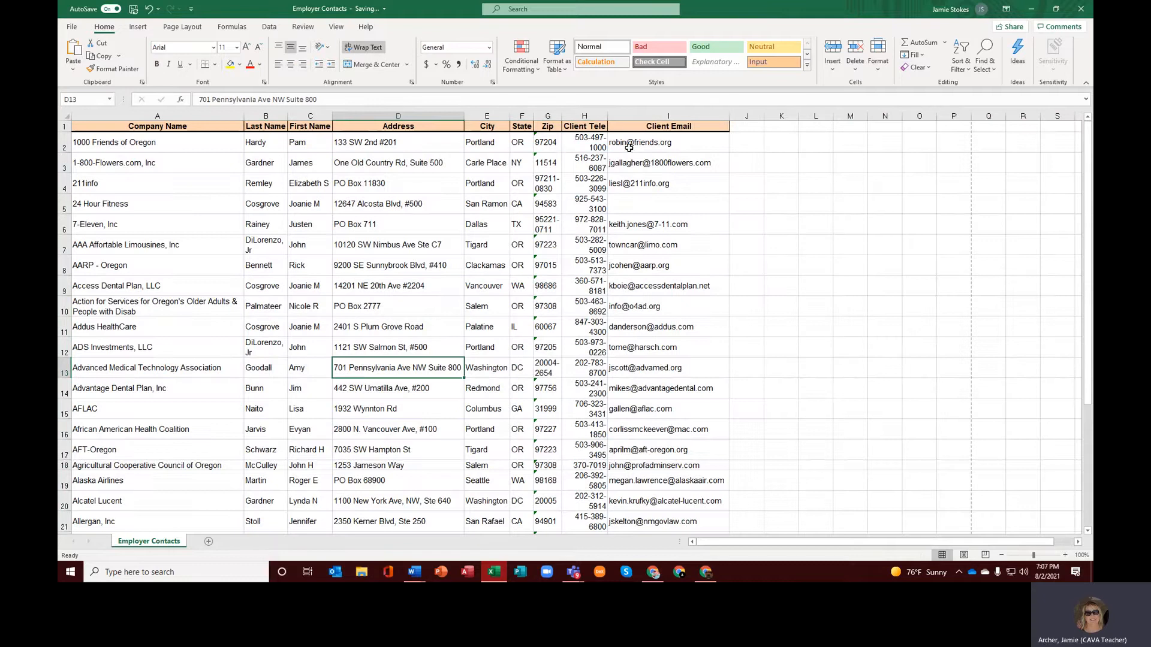
{"action": "left_click_drag", "start_coordinate": [607, 115], "coordinate": [642, 115]}
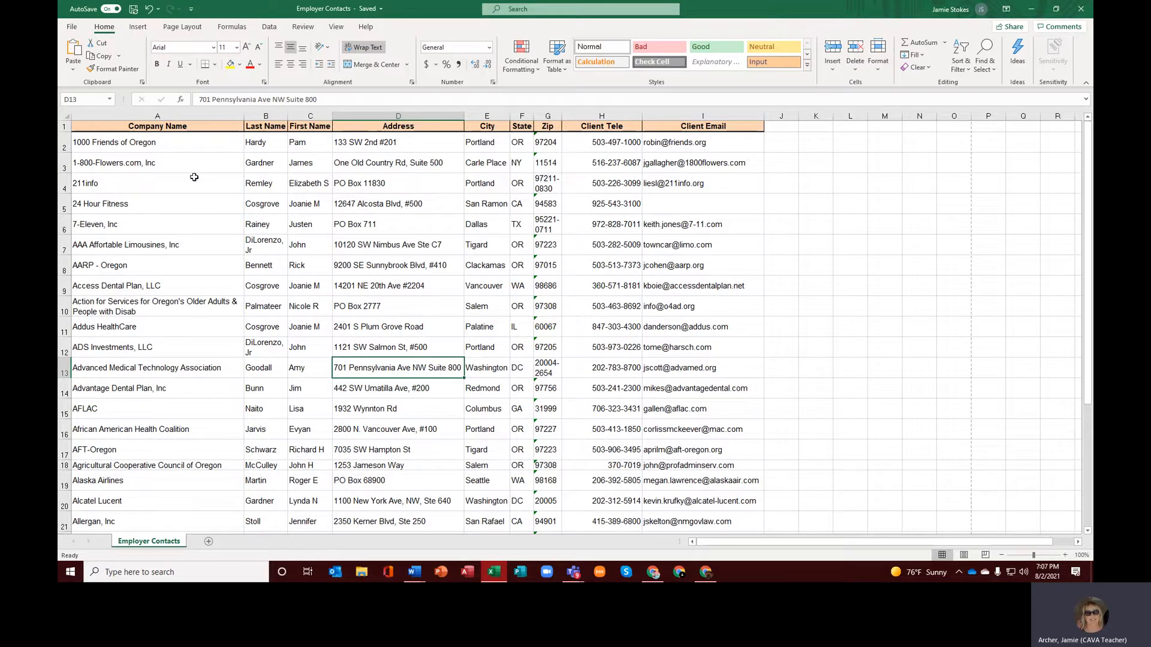
Step: Rename the Client Tele header in H1 to "Telephone" and the Client Email header in I1 to "Email"
{"action": "left_click", "coordinate": [176, 127]}
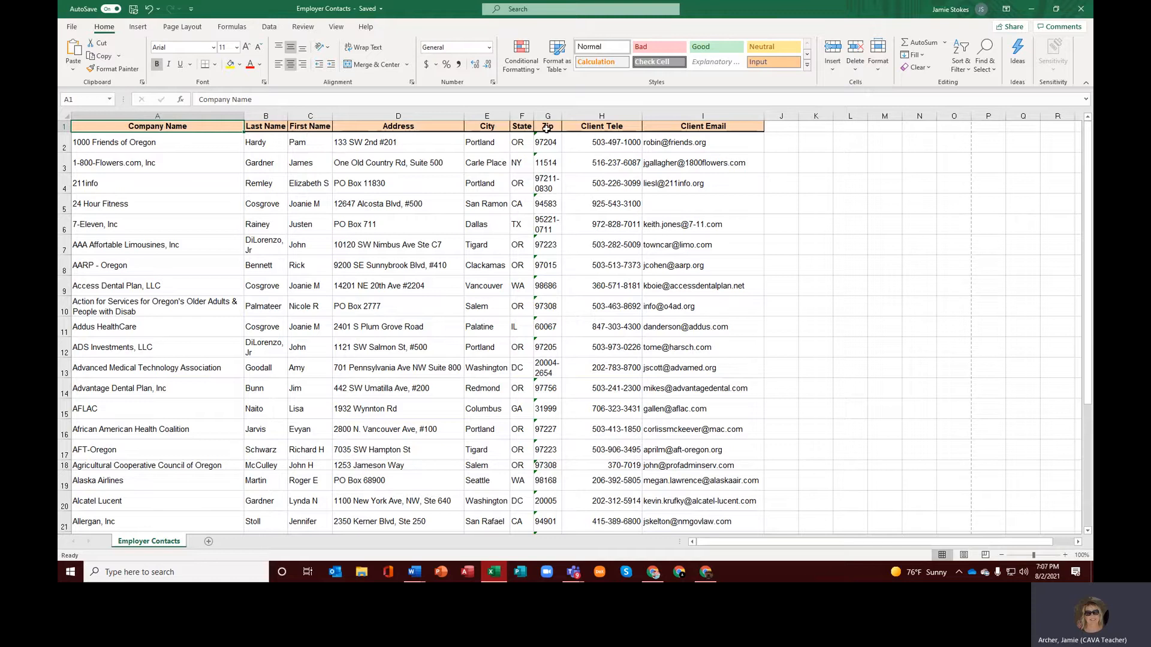
{"action": "left_click", "coordinate": [611, 128]}
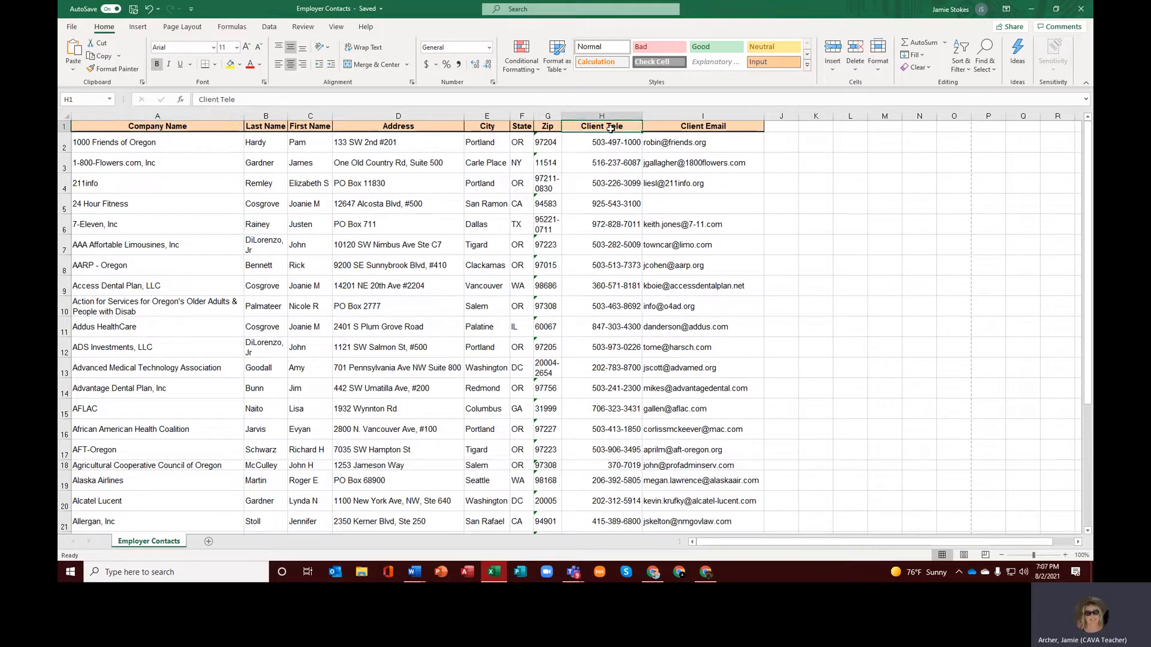
{"action": "type", "text": "Telephone"}
{"action": "key", "text": "Tab"}
{"action": "type", "text": "Email"}
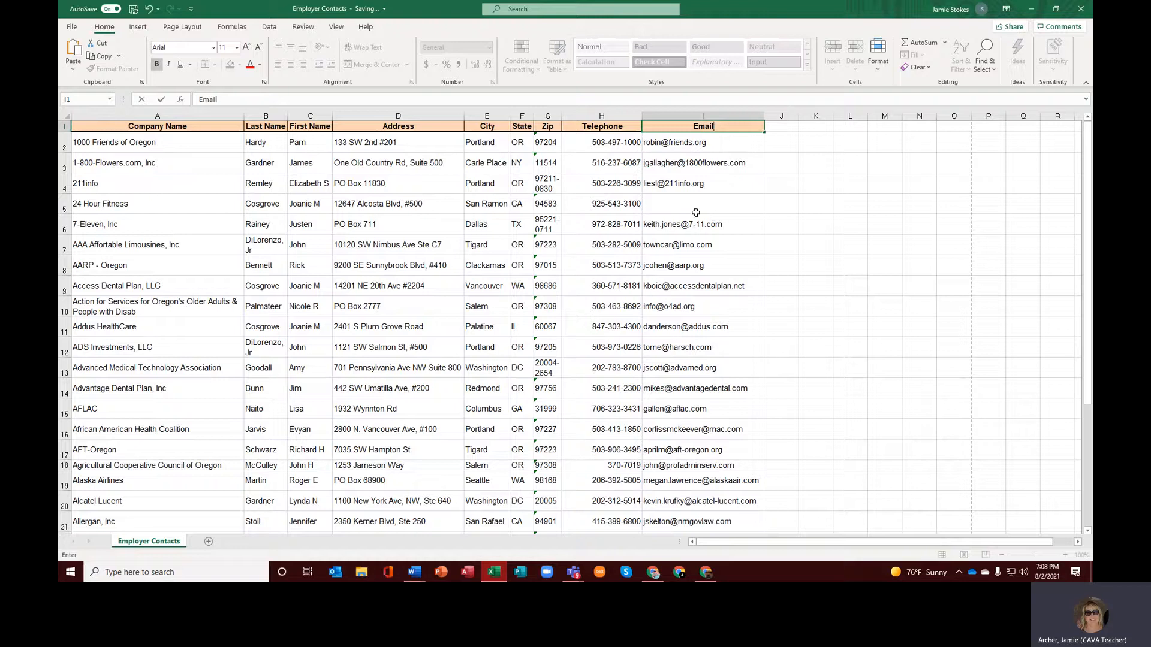
{"action": "key", "text": "ctrl+Return"}
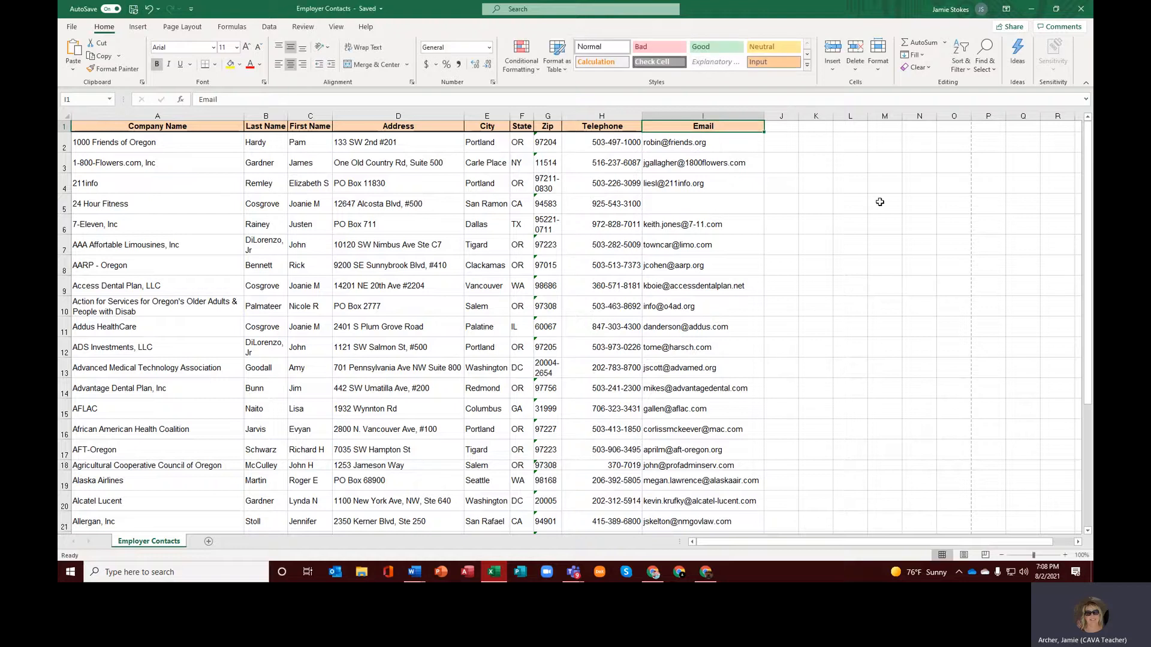
Step: Switch to the Word cover letter and examine its text for employer-specific wording, the skills paragraph and the closing block
{"action": "left_click", "coordinate": [1029, 10]}
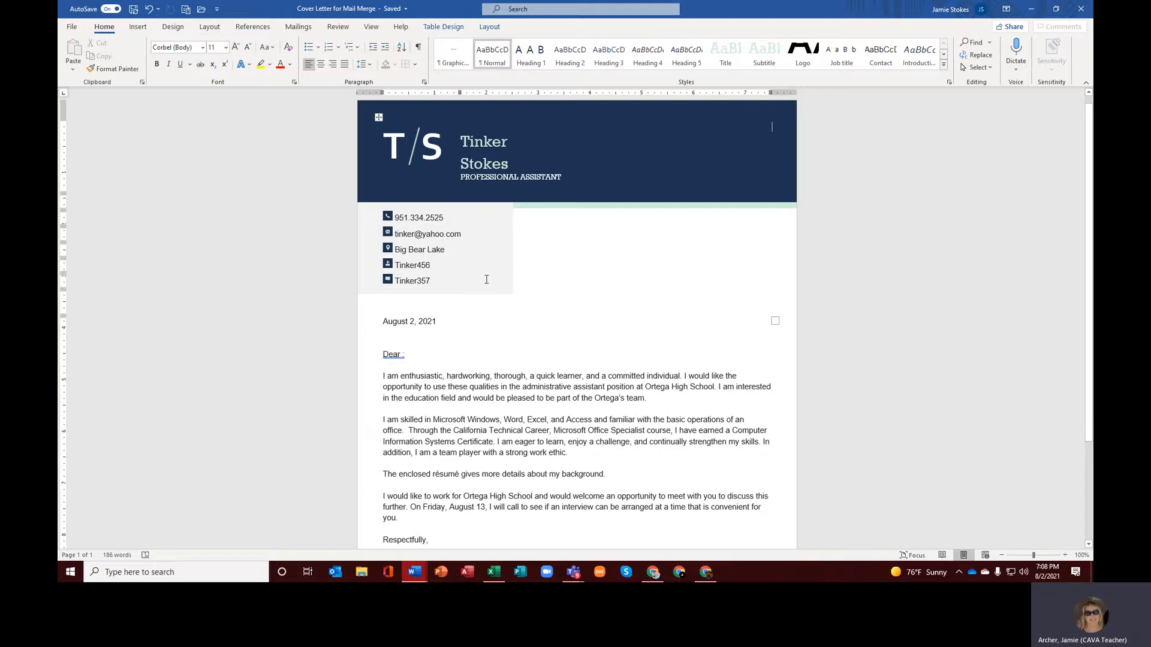
{"action": "scroll", "coordinate": [623, 315], "scroll_direction": "down", "scroll_amount": 2}
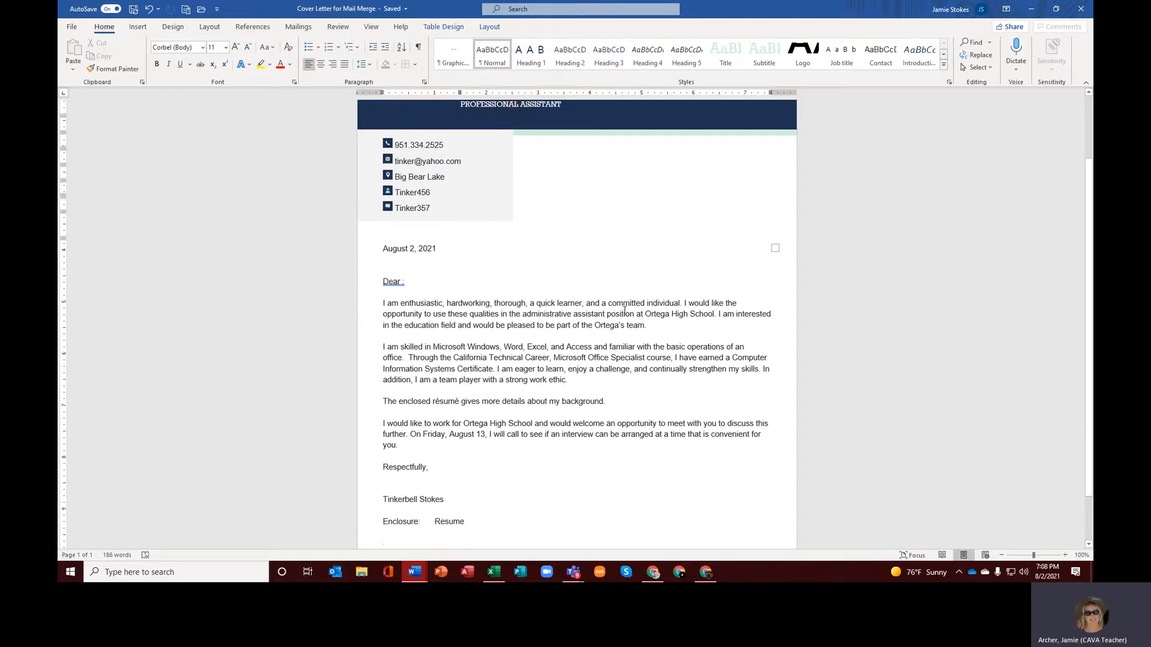
{"action": "scroll", "coordinate": [624, 310], "scroll_direction": "down", "scroll_amount": 1}
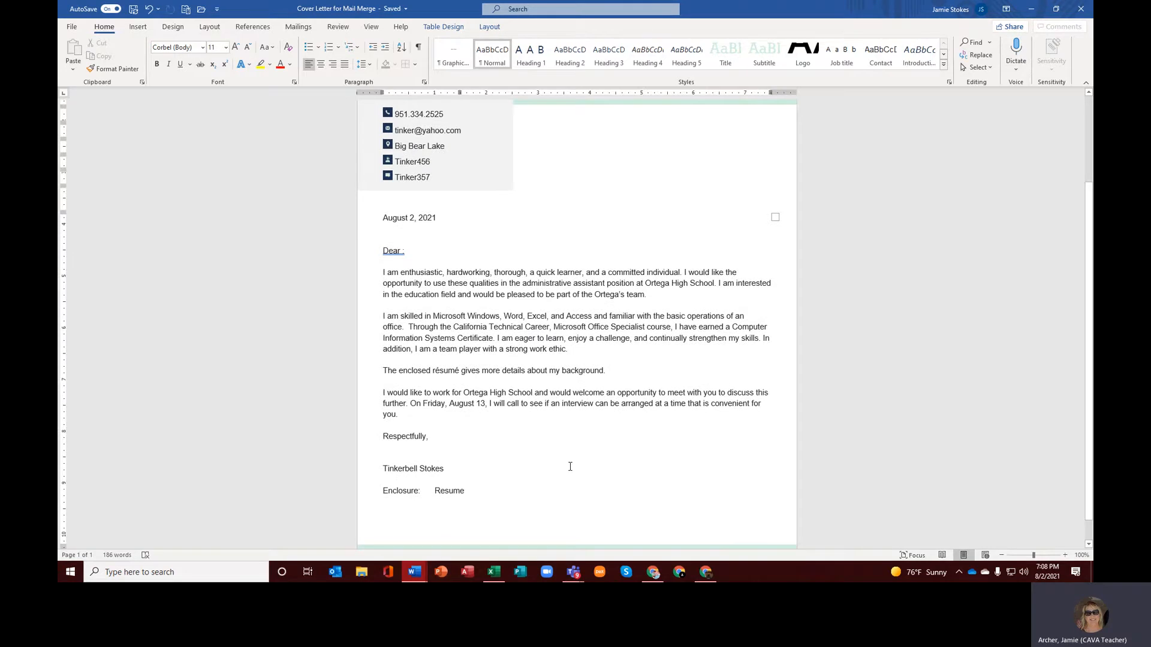
{"action": "scroll", "coordinate": [576, 458], "scroll_direction": "up", "scroll_amount": 1}
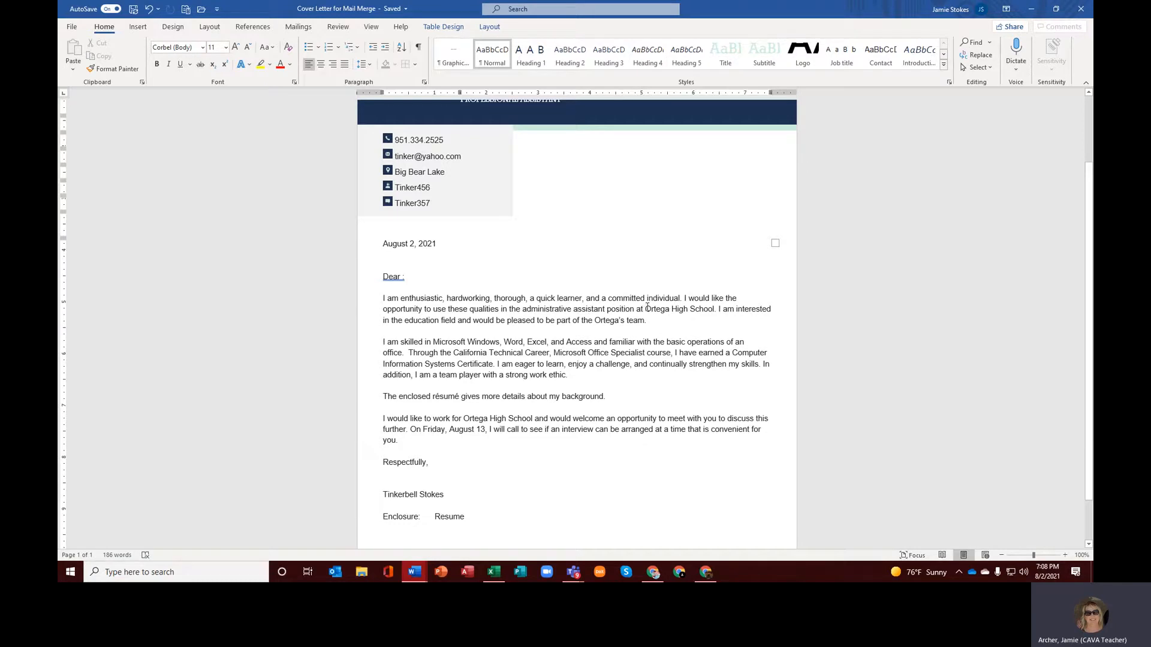
{"action": "left_click_drag", "start_coordinate": [647, 307], "coordinate": [709, 309]}
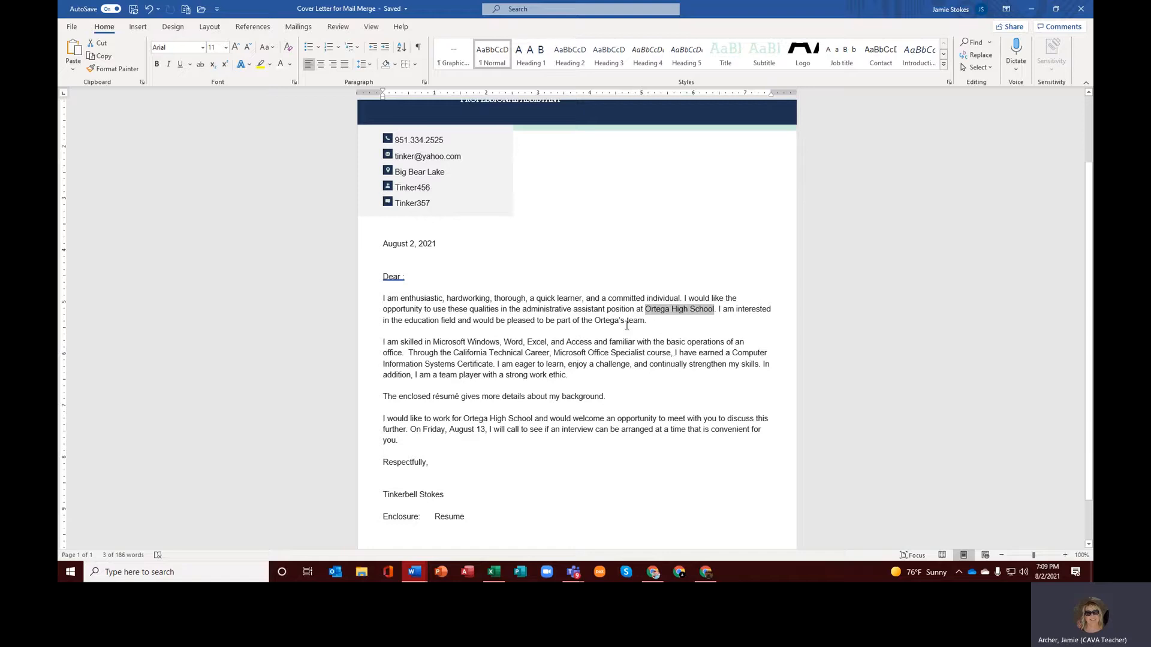
{"action": "left_click_drag", "start_coordinate": [594, 320], "coordinate": [626, 323]}
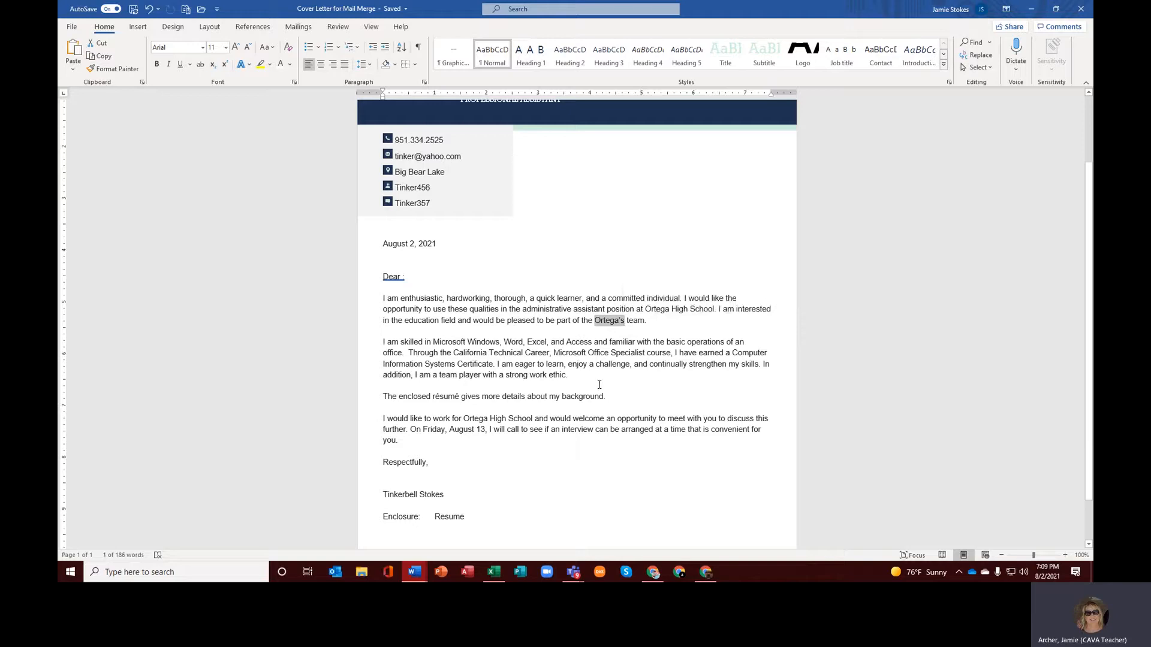
{"action": "left_click_drag", "start_coordinate": [383, 341], "coordinate": [586, 388]}
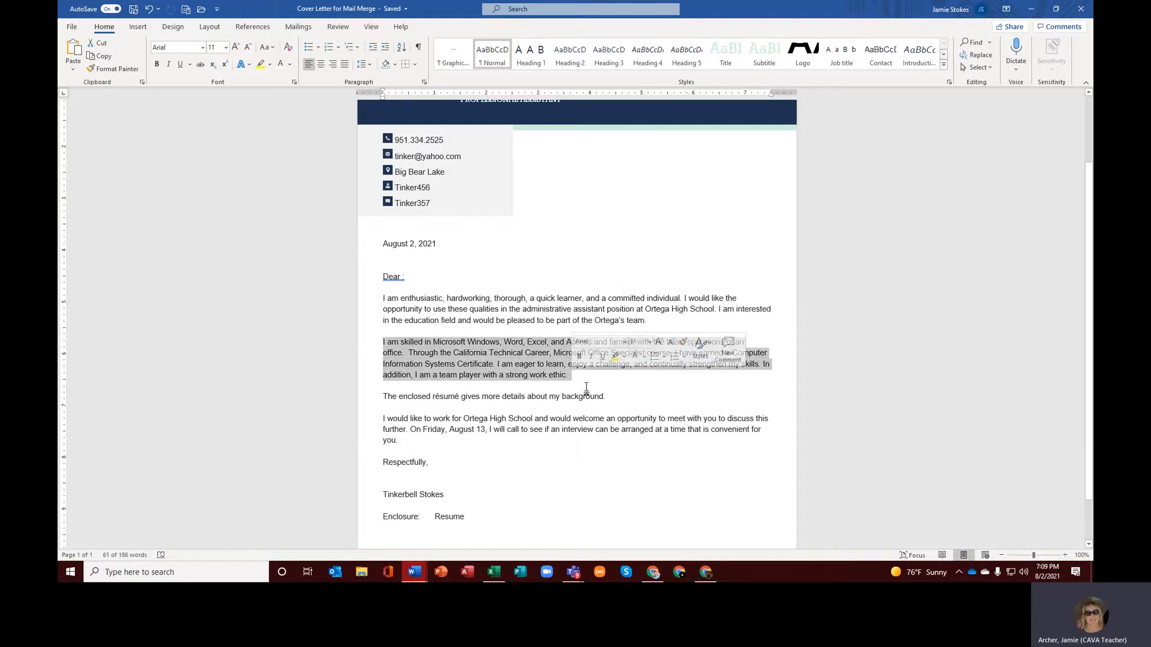
{"action": "scroll", "coordinate": [623, 401], "scroll_direction": "down", "scroll_amount": 2}
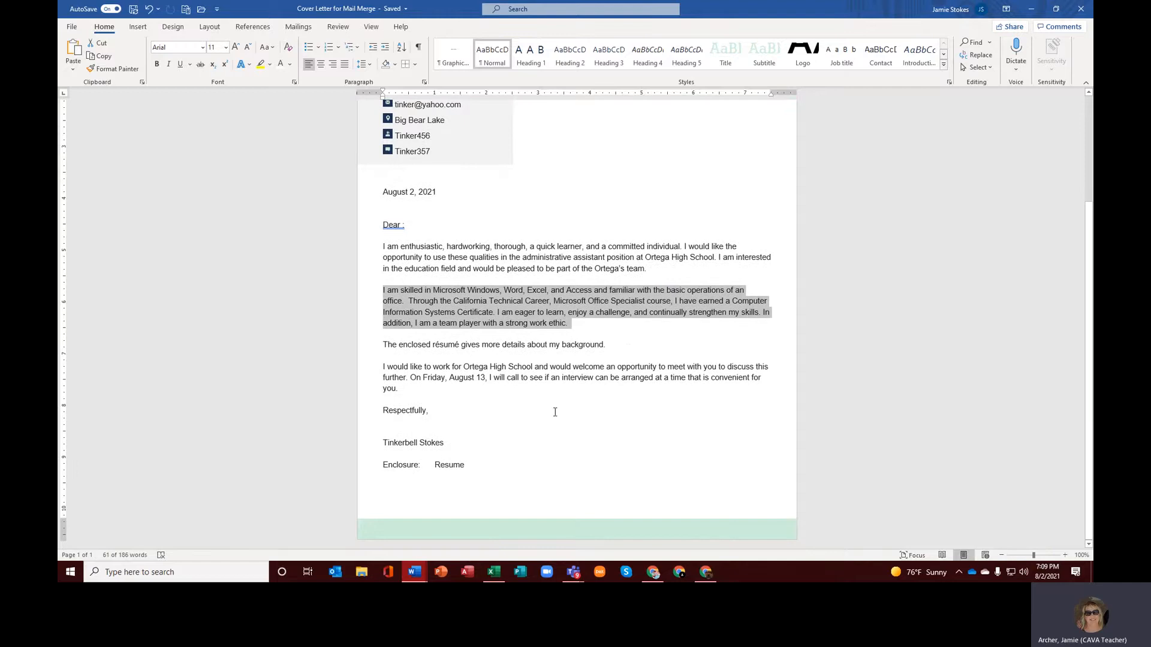
{"action": "left_click_drag", "start_coordinate": [463, 367], "coordinate": [533, 367]}
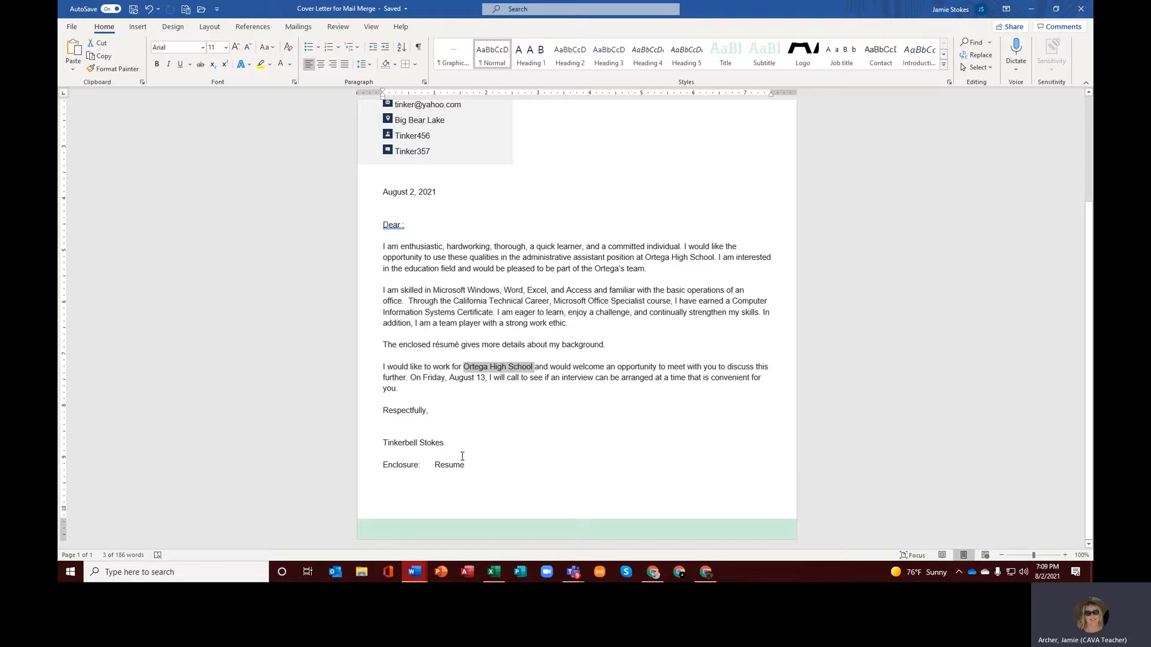
{"action": "left_click", "coordinate": [402, 431]}
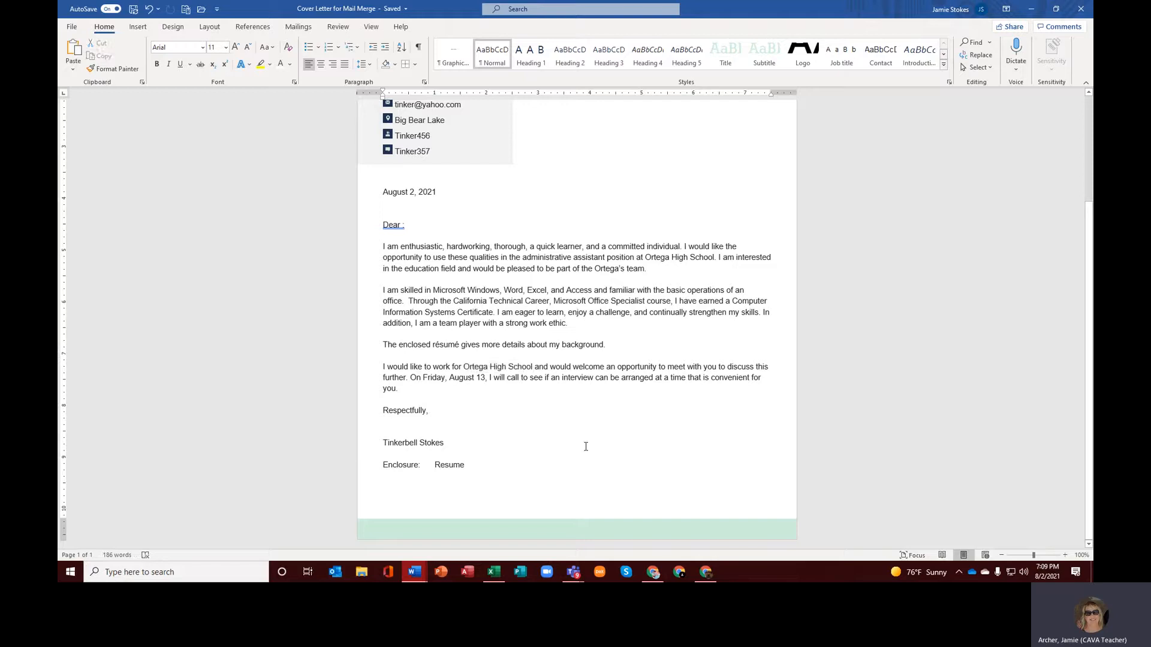
{"action": "scroll", "coordinate": [586, 447], "scroll_direction": "up", "scroll_amount": 2}
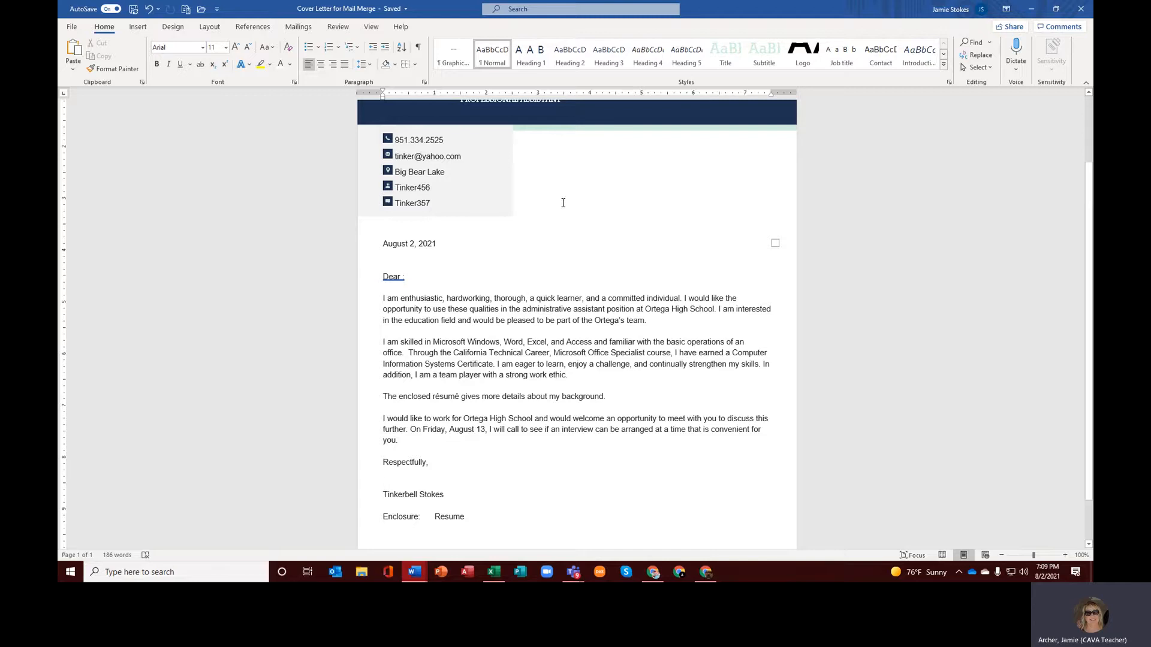
Step: Switch back to the Employer Contacts workbook in Excel and close it
{"action": "left_click", "coordinate": [400, 277]}
{"action": "left_click", "coordinate": [500, 575]}
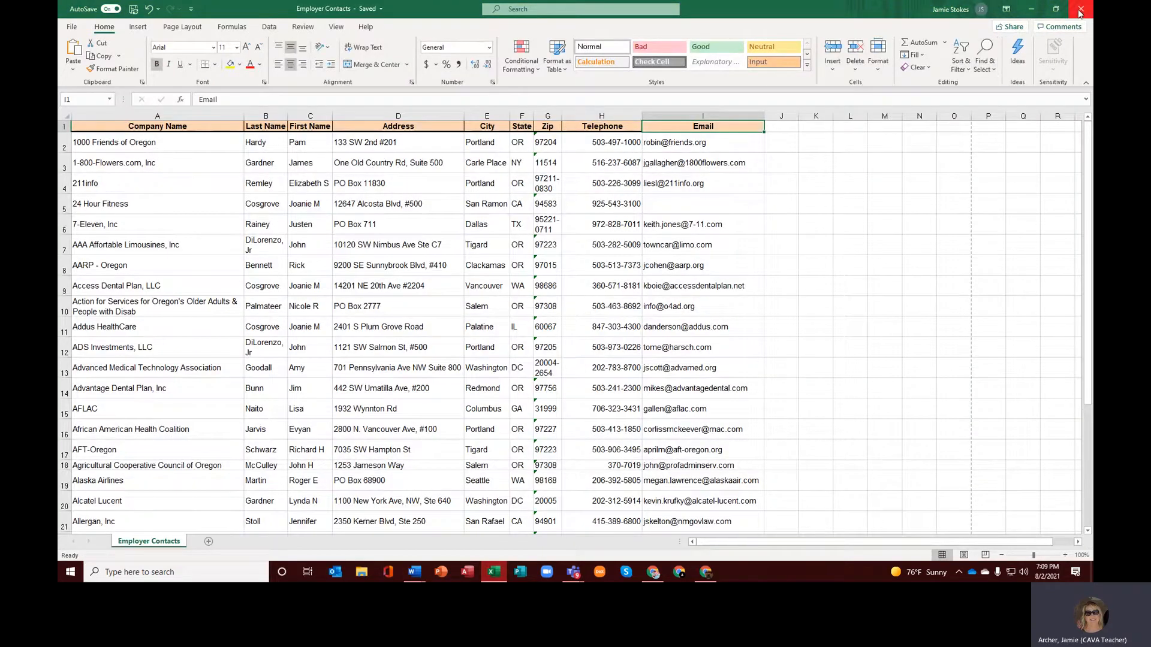
{"action": "left_click", "coordinate": [1082, 9]}
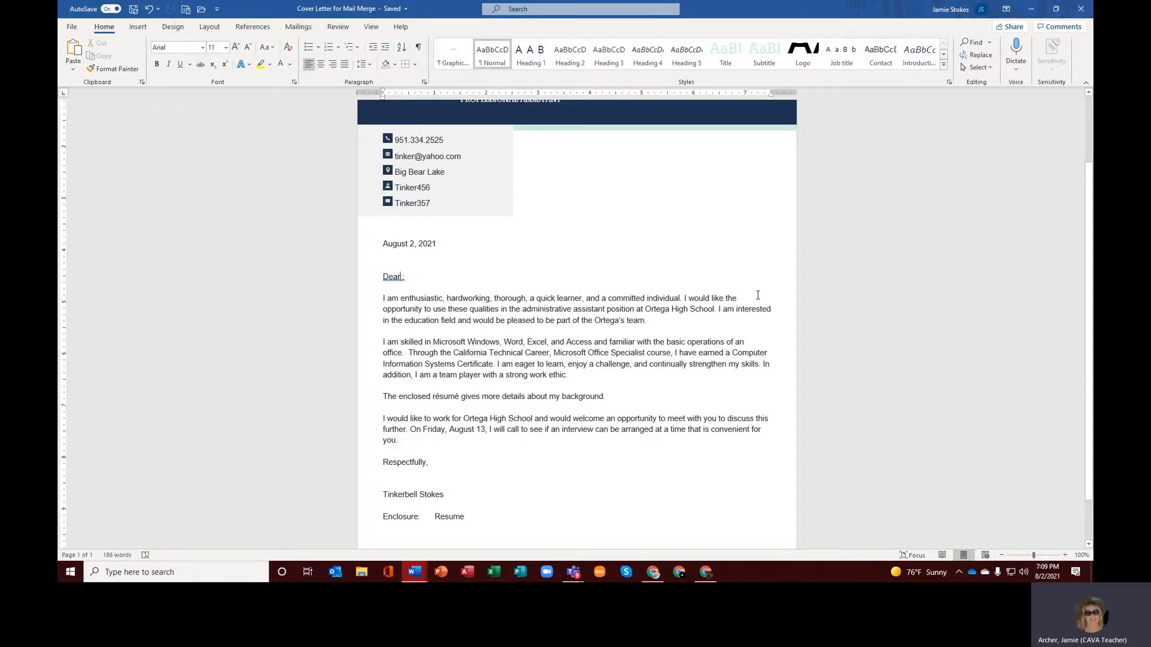
Step: Place the insertion point in the cover letter's blank area beside the contact details, just below the header banner
{"action": "scroll", "coordinate": [733, 318], "scroll_direction": "up", "scroll_amount": 3}
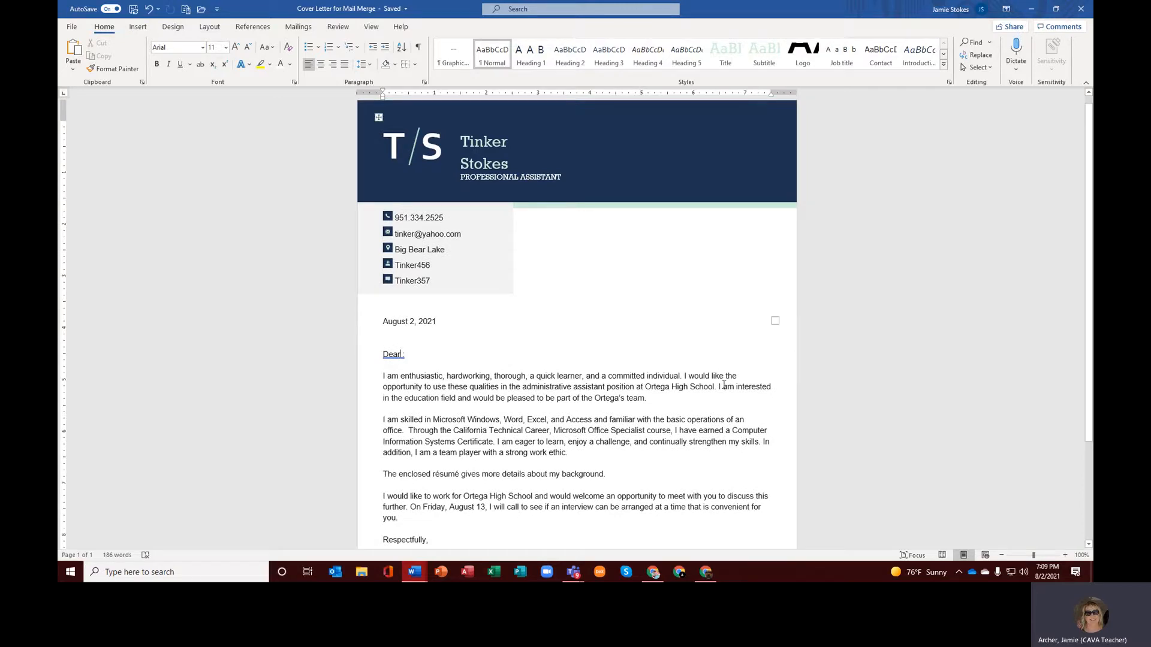
{"action": "left_click", "coordinate": [1065, 555]}
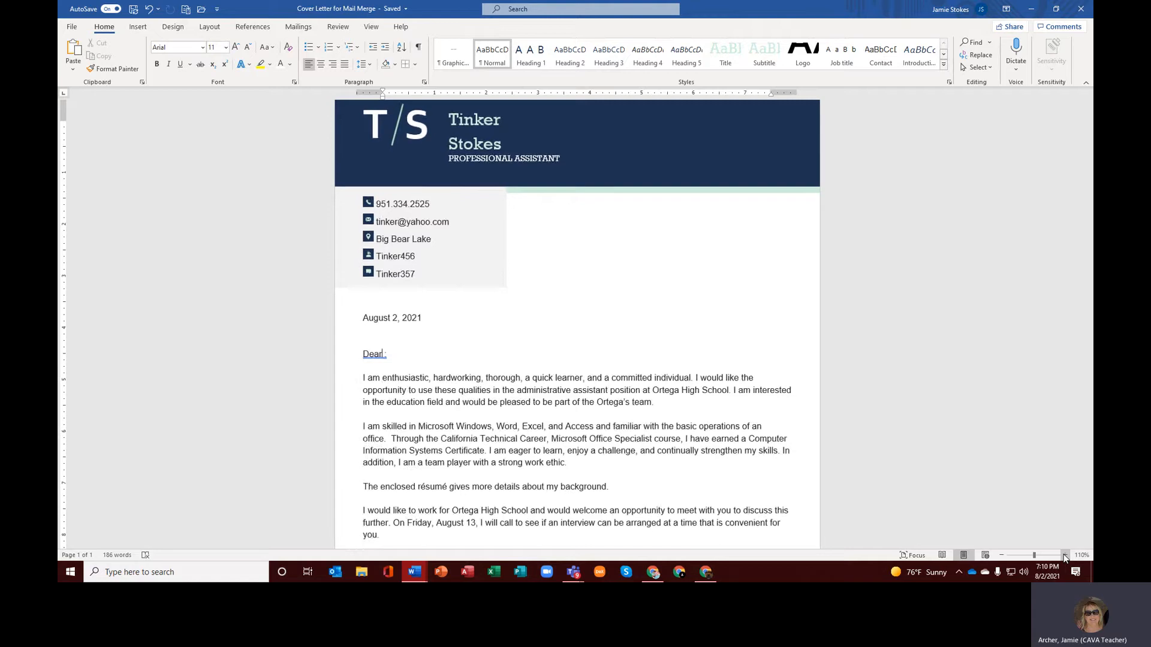
{"action": "left_click", "coordinate": [1065, 555]}
{"action": "left_click", "coordinate": [1065, 556]}
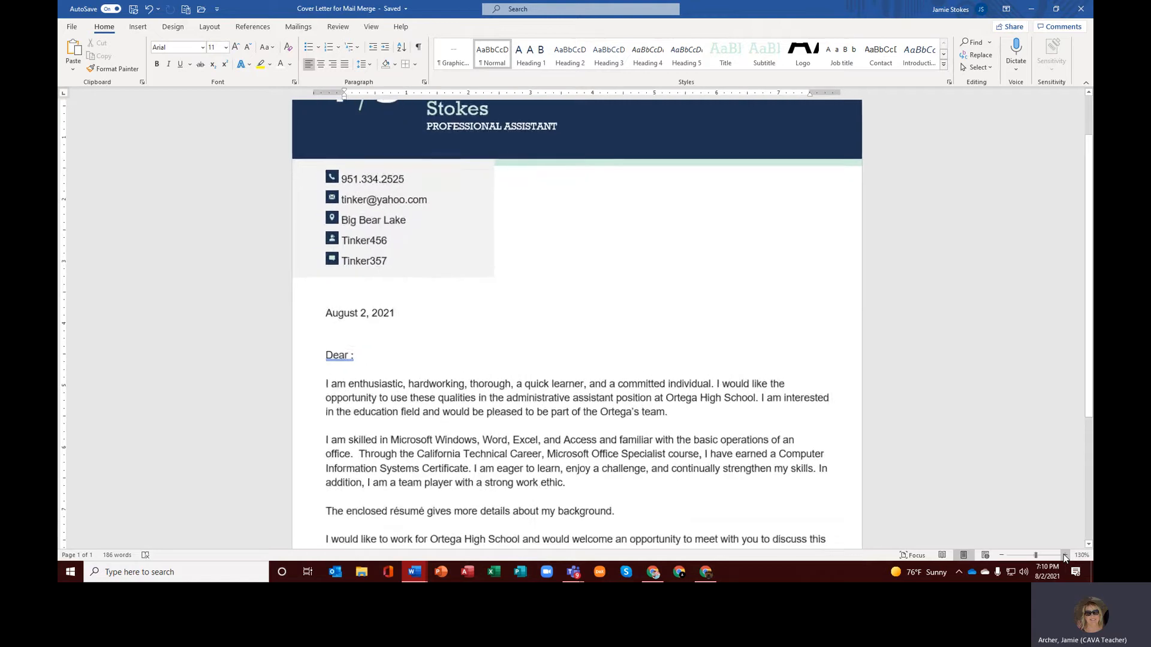
{"action": "left_click", "coordinate": [1065, 555]}
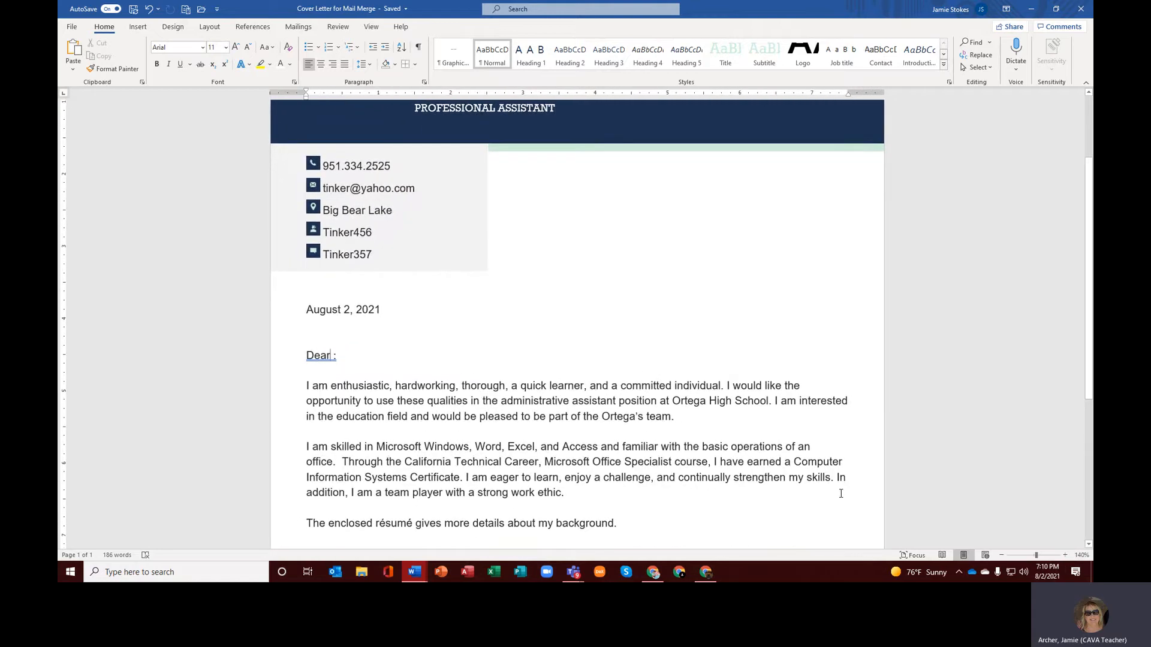
{"action": "scroll", "coordinate": [841, 493], "scroll_direction": "down", "scroll_amount": 1}
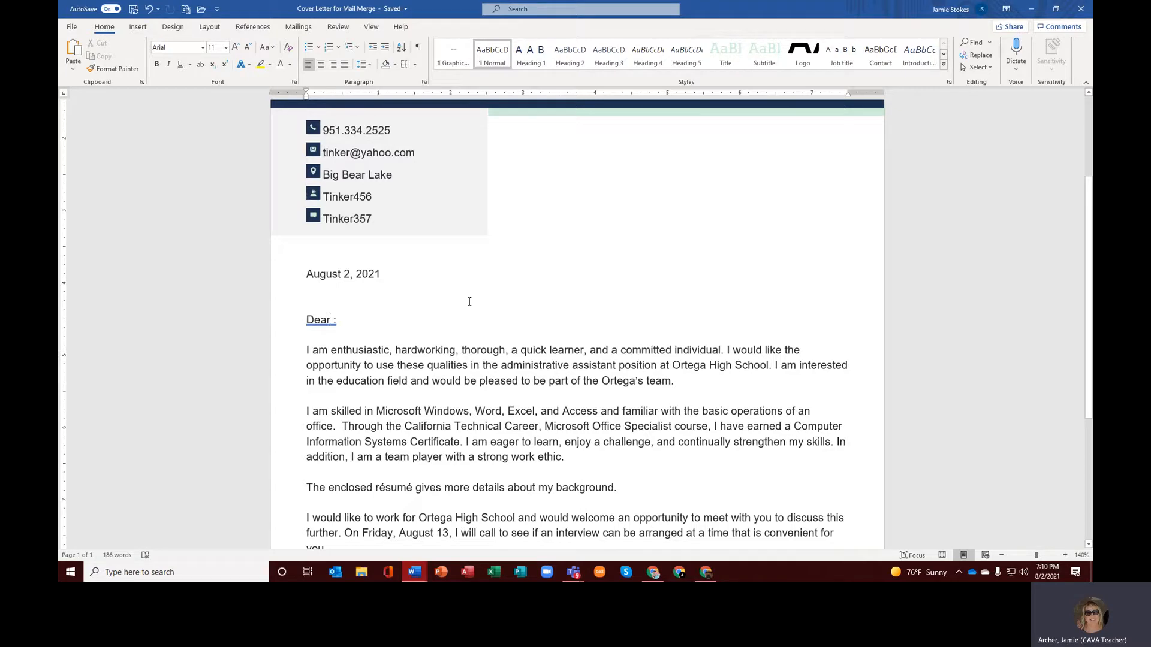
{"action": "left_click", "coordinate": [524, 137]}
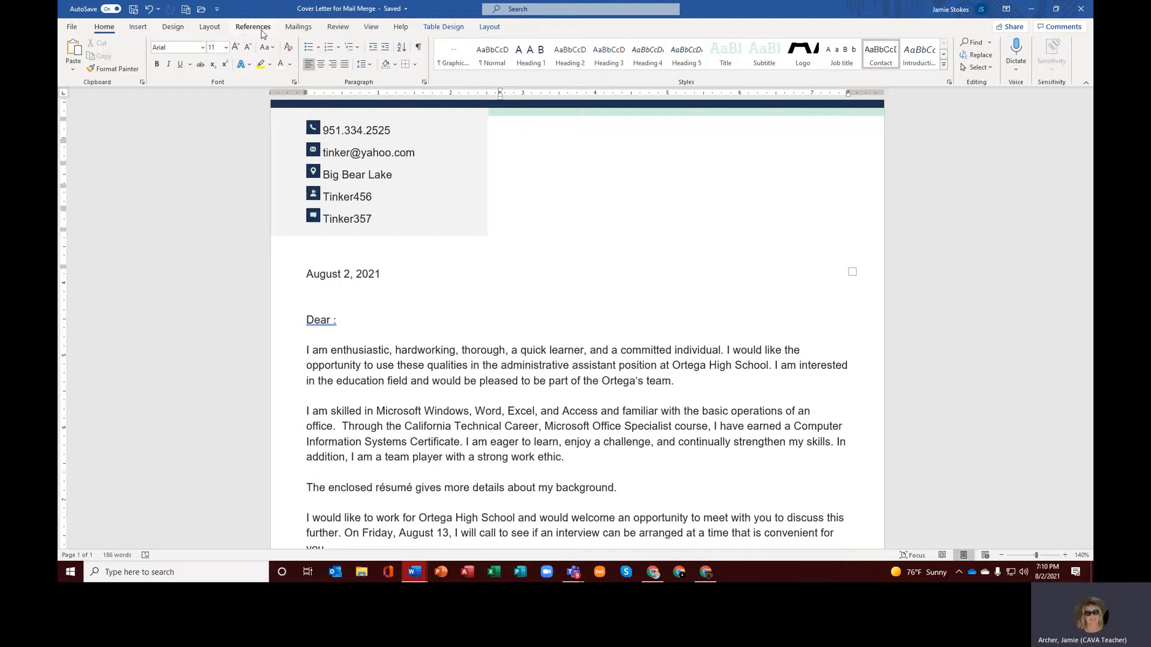
Step: Start the Step-by-Step Mail Merge Wizard with Letters as the document type and advance to the starting document choice
{"action": "left_click", "coordinate": [300, 30]}
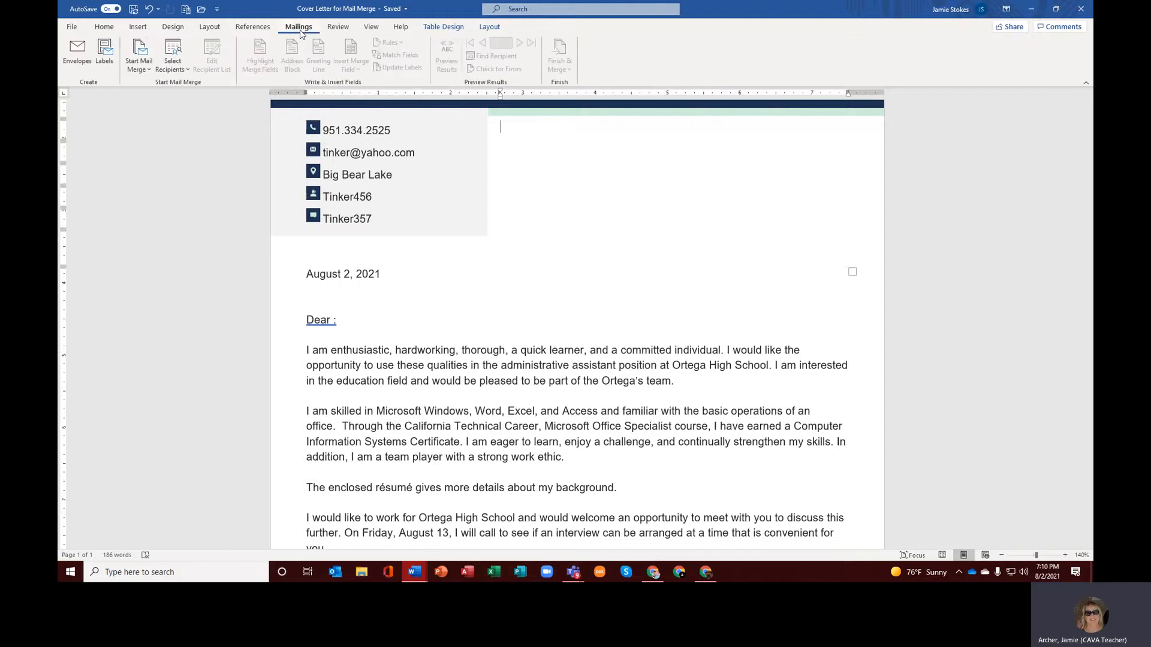
{"action": "left_click", "coordinate": [148, 71]}
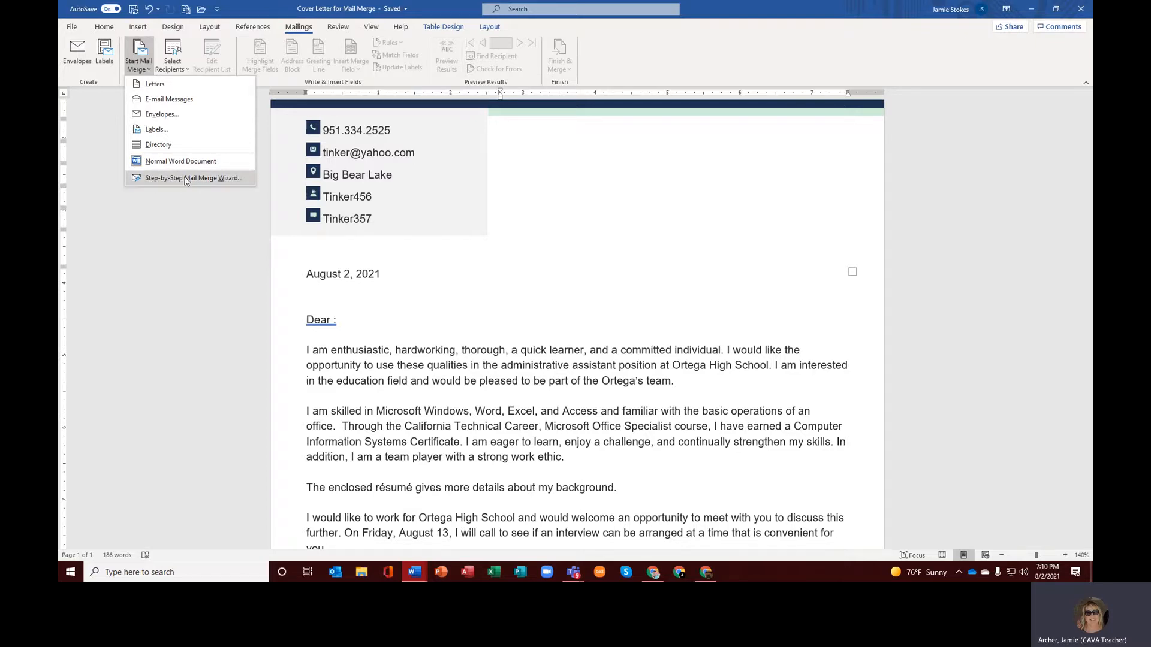
{"action": "left_click", "coordinate": [213, 180]}
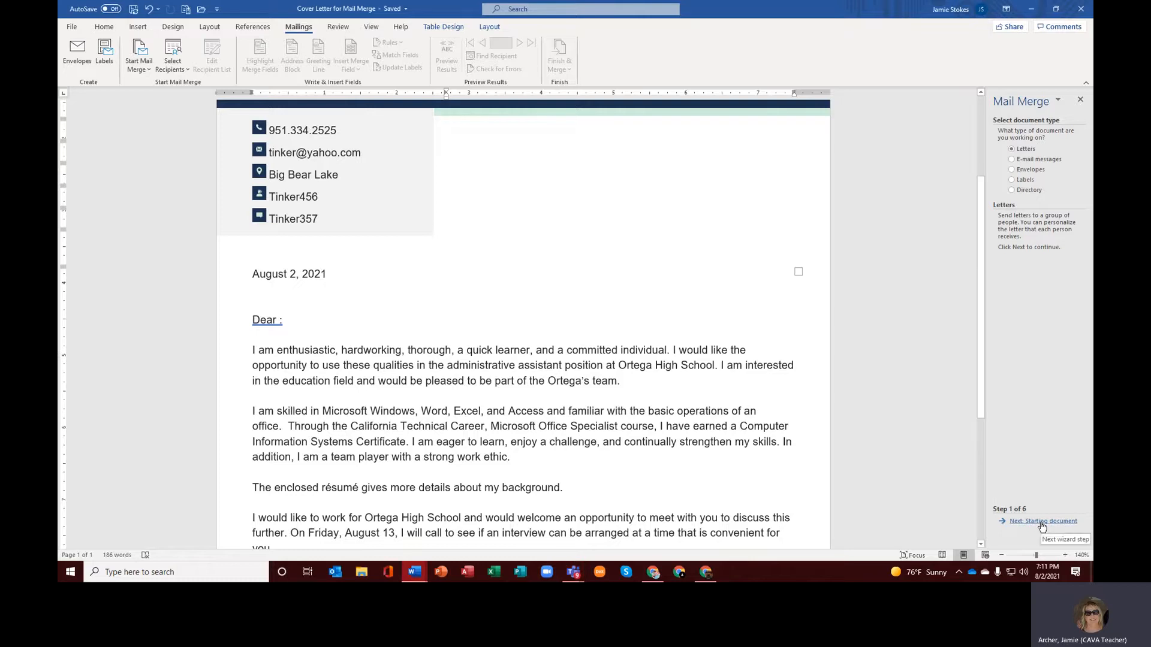
{"action": "left_click", "coordinate": [1042, 521]}
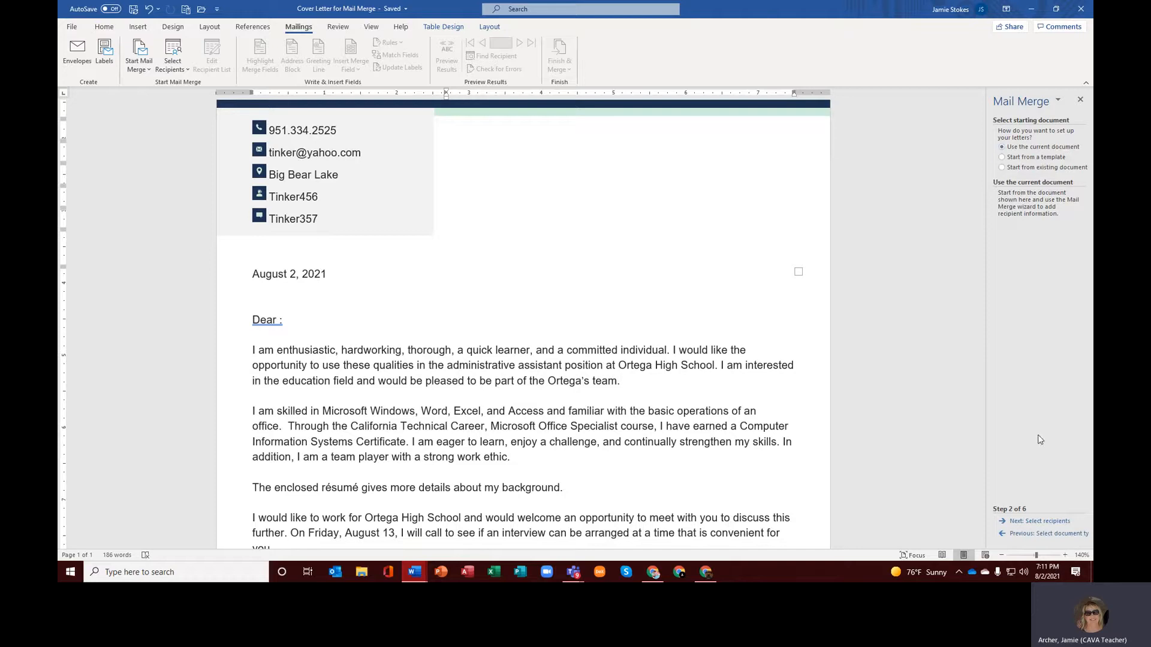
Step: Keep the current document for the letters and select the 'Employer Contacts$' table from the Desktop workbook Employer Contacts as the recipient list
{"action": "left_click", "coordinate": [1035, 522]}
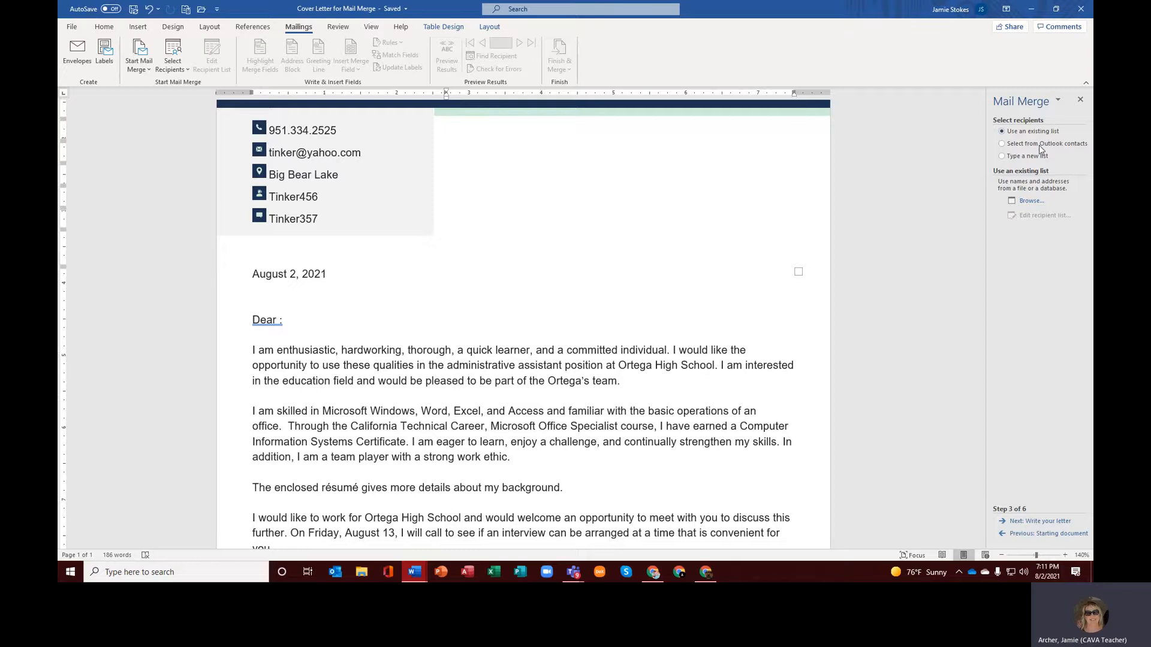
{"action": "left_click", "coordinate": [1030, 202]}
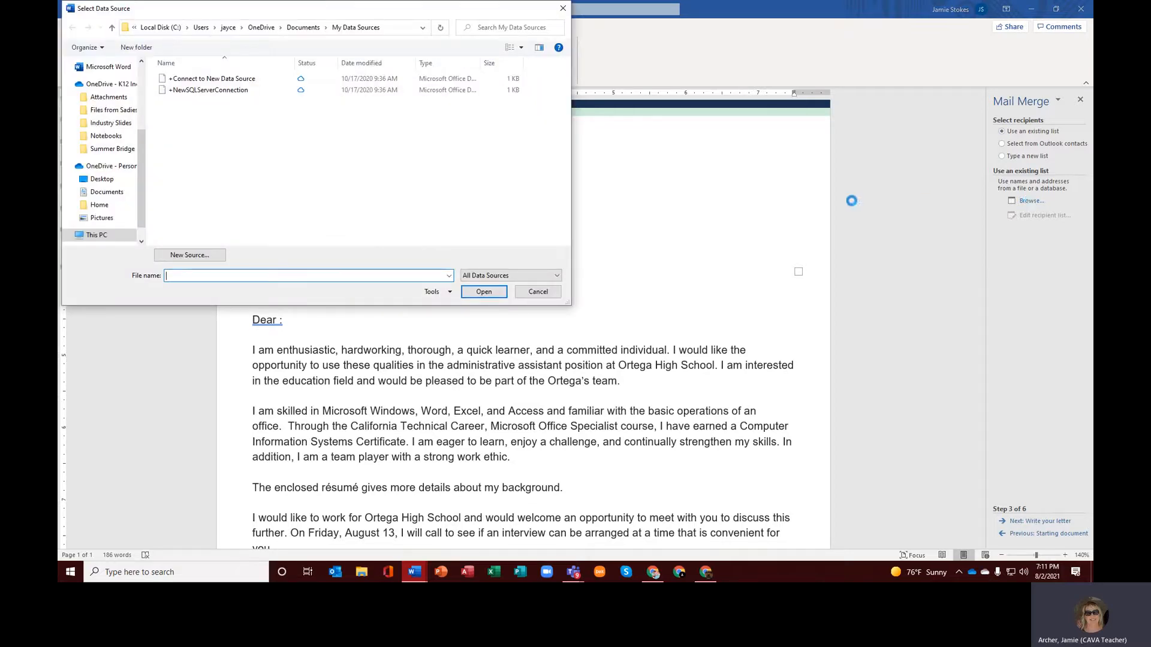
{"action": "scroll", "coordinate": [105, 149], "scroll_direction": "up", "scroll_amount": 3}
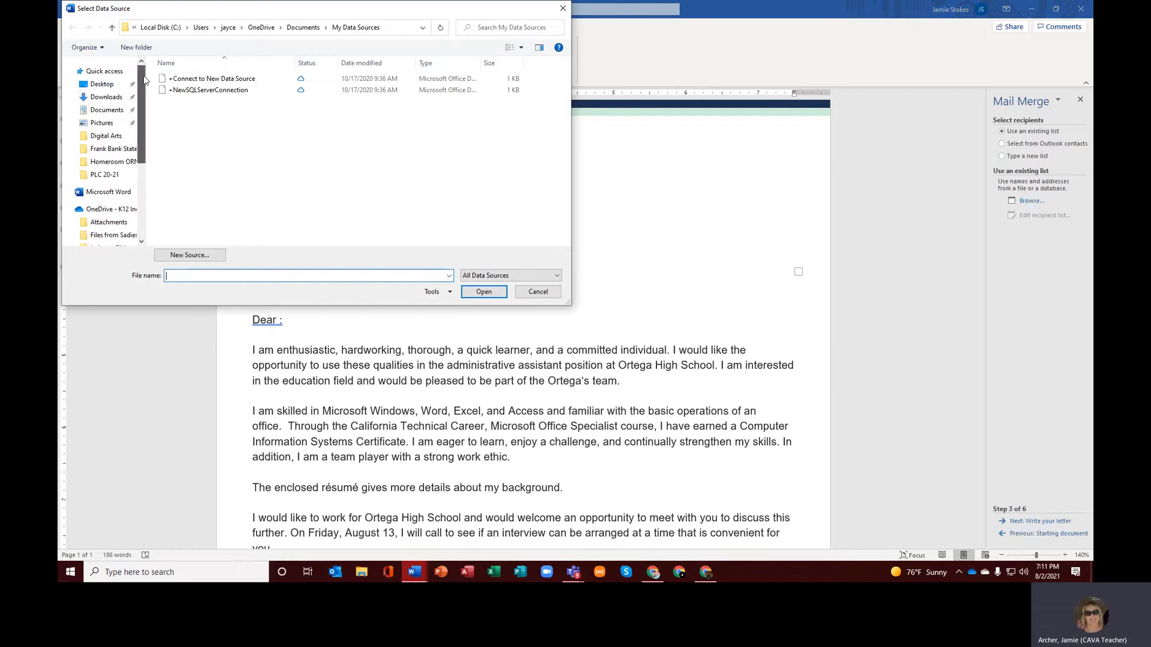
{"action": "left_click", "coordinate": [102, 85]}
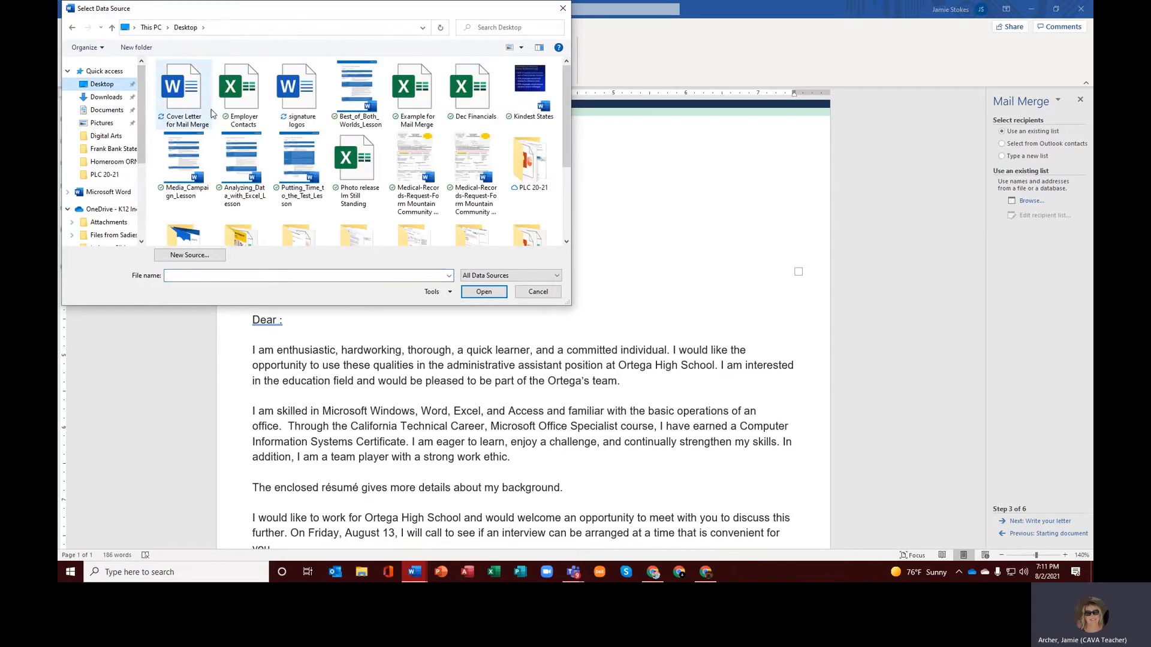
{"action": "left_click_drag", "start_coordinate": [348, 17], "coordinate": [611, 128]}
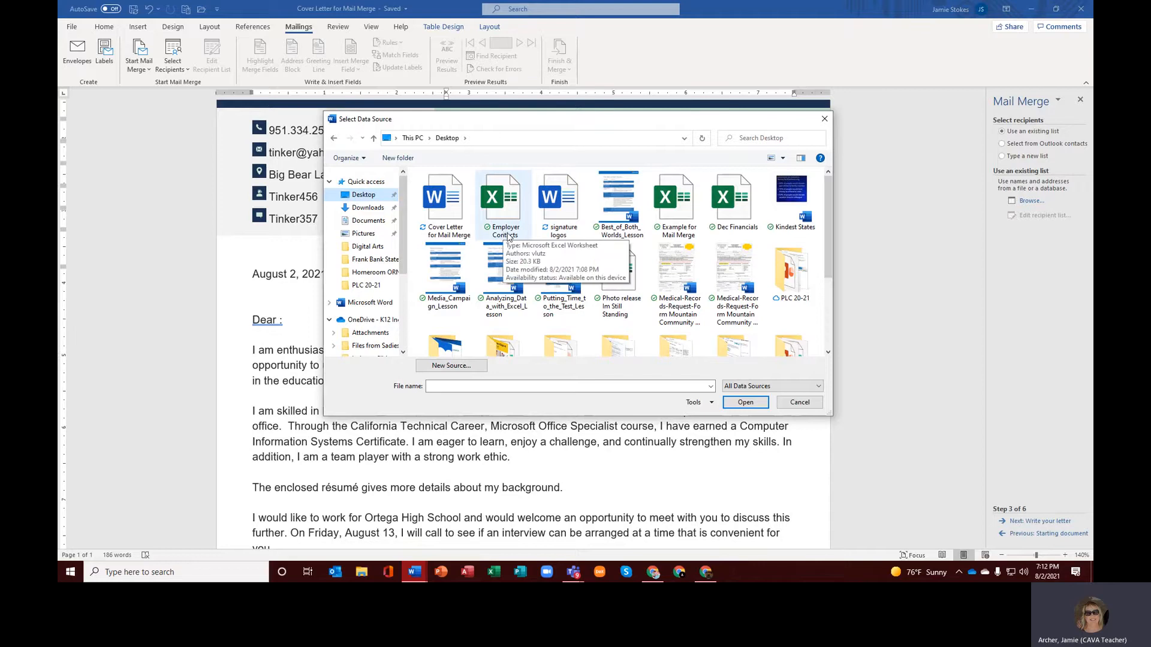
{"action": "double_click", "coordinate": [506, 208]}
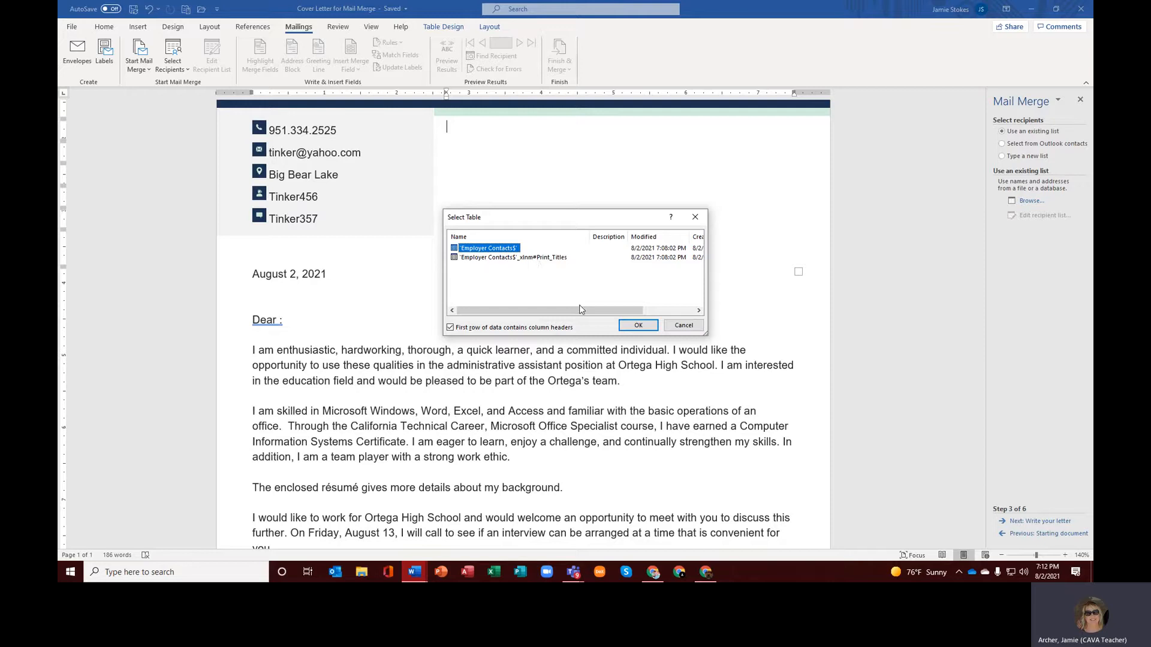
{"action": "left_click", "coordinate": [638, 325]}
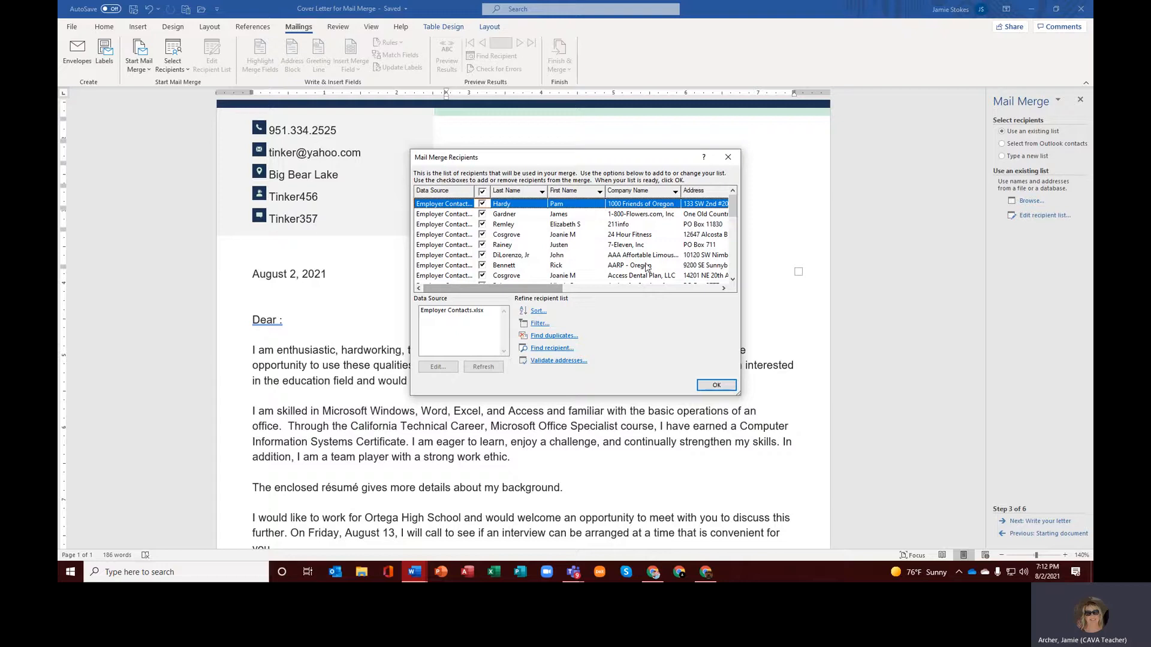
Step: Exclude the blank record at the end of the mail merge recipients and accept the list
{"action": "scroll", "coordinate": [649, 250], "scroll_direction": "down", "scroll_amount": 3}
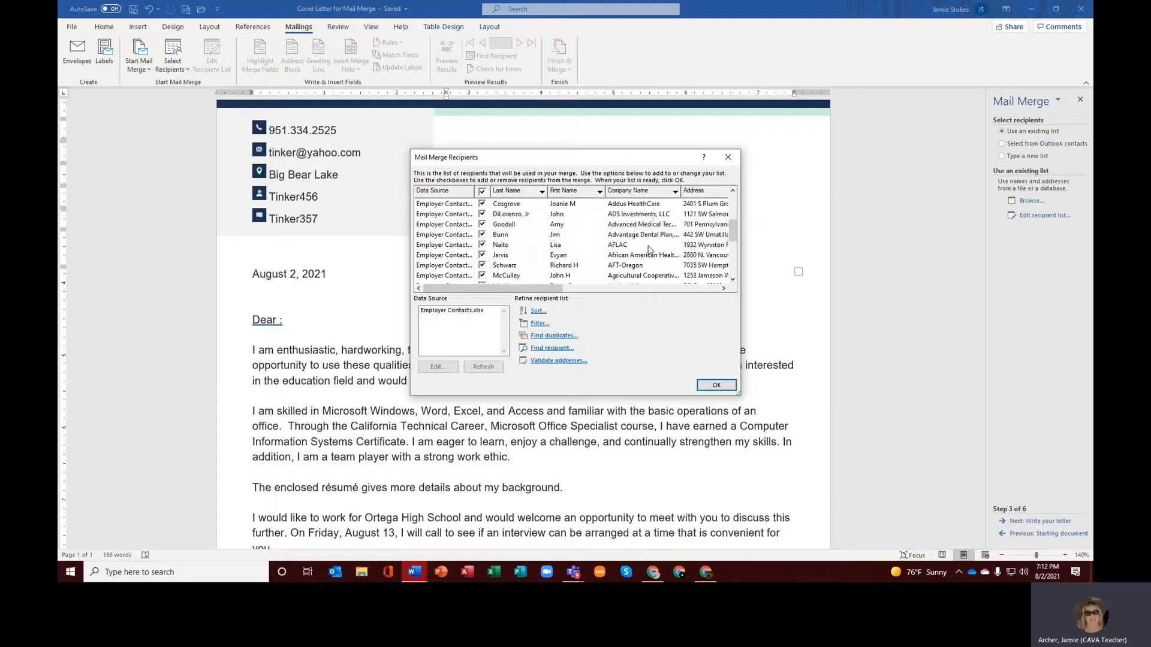
{"action": "scroll", "coordinate": [648, 250], "scroll_direction": "down", "scroll_amount": 3}
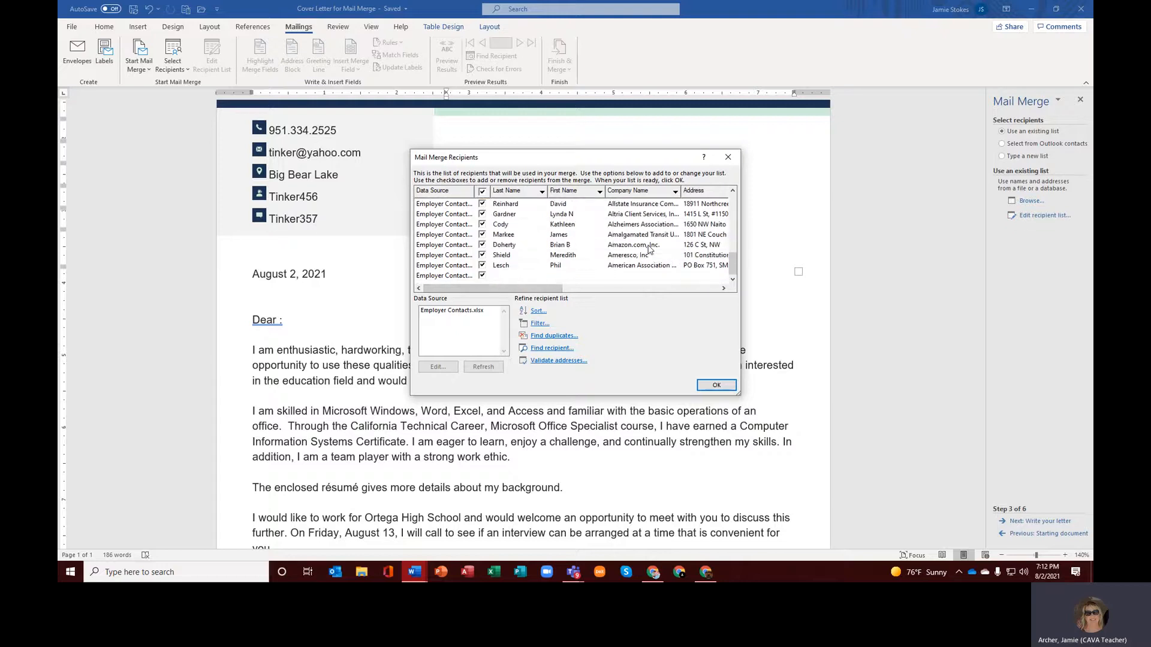
{"action": "mouse_move", "coordinate": [548, 293]}
{"action": "left_mouse_down"}
{"action": "mouse_move", "coordinate": [706, 291]}
{"action": "mouse_move", "coordinate": [543, 292]}
{"action": "left_mouse_up"}
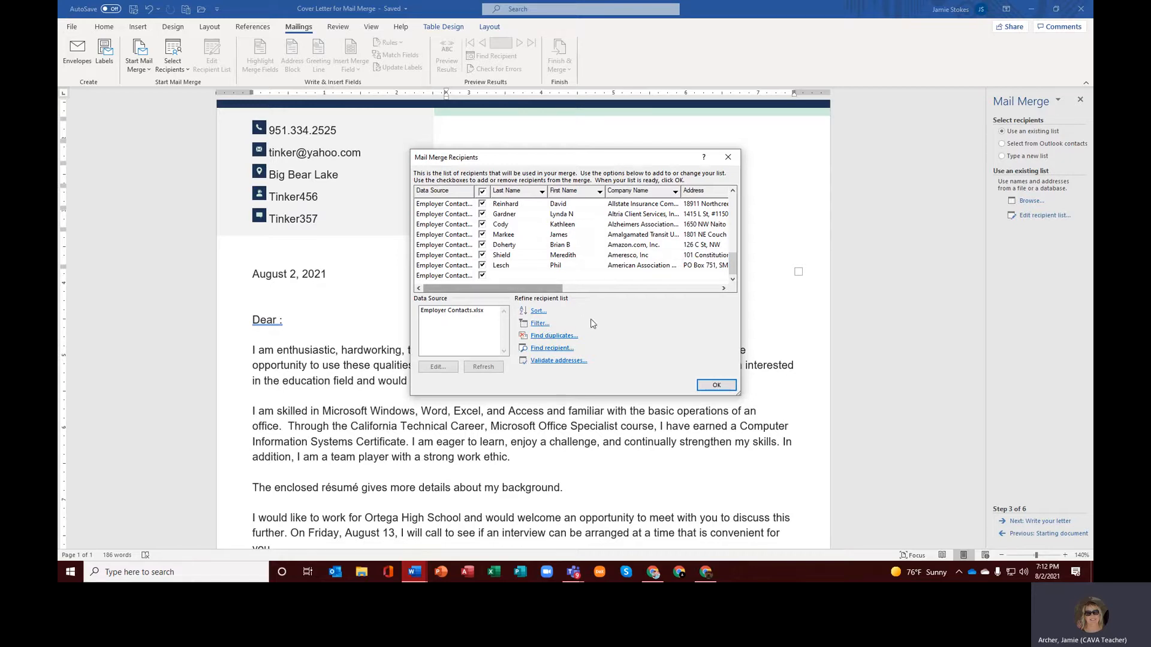
{"action": "left_click", "coordinate": [482, 276]}
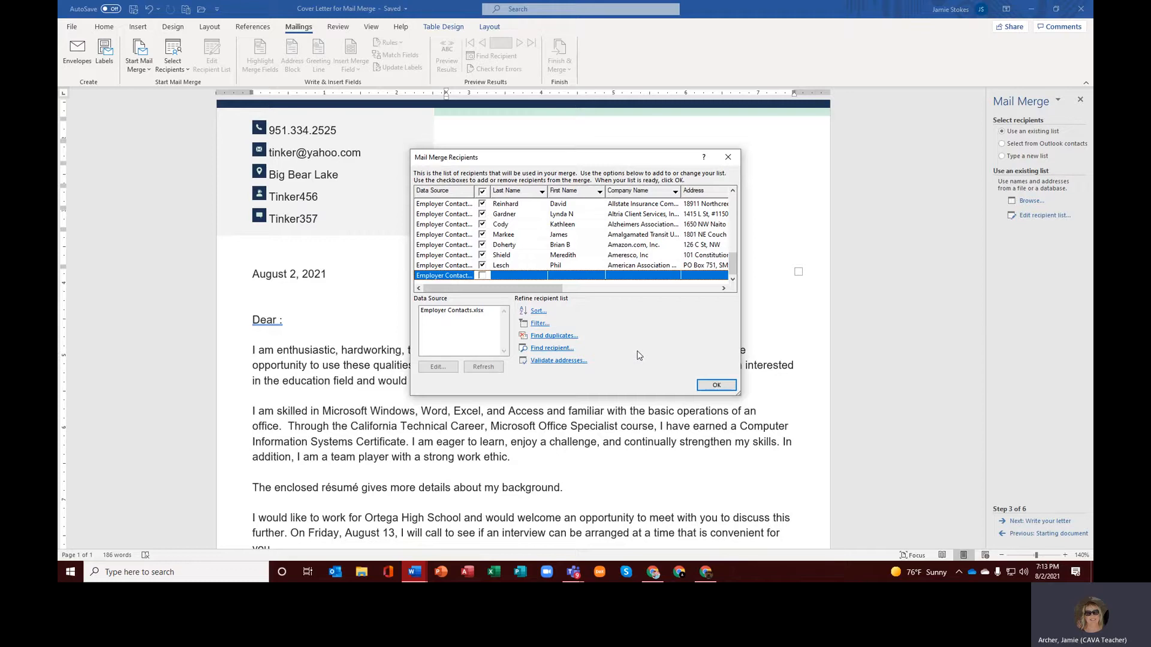
{"action": "left_click", "coordinate": [717, 385]}
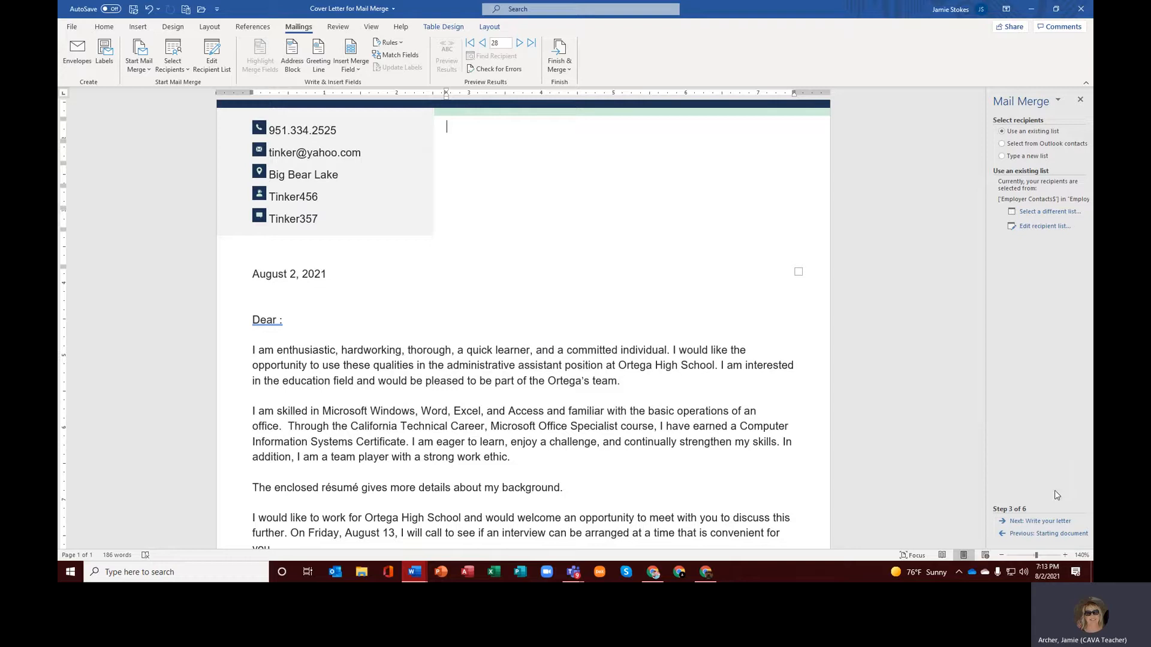
Step: Advance to the letter-writing stage and insert the Company Name merge field beside the contact details
{"action": "left_click", "coordinate": [1034, 522]}
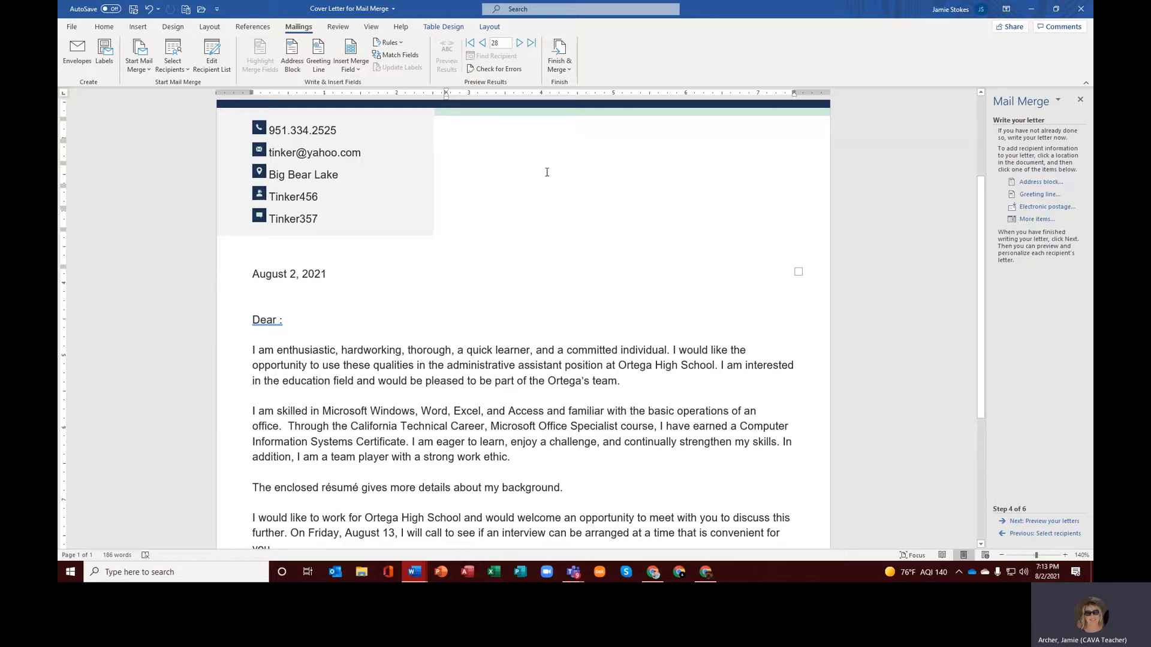
{"action": "left_click", "coordinate": [1040, 183]}
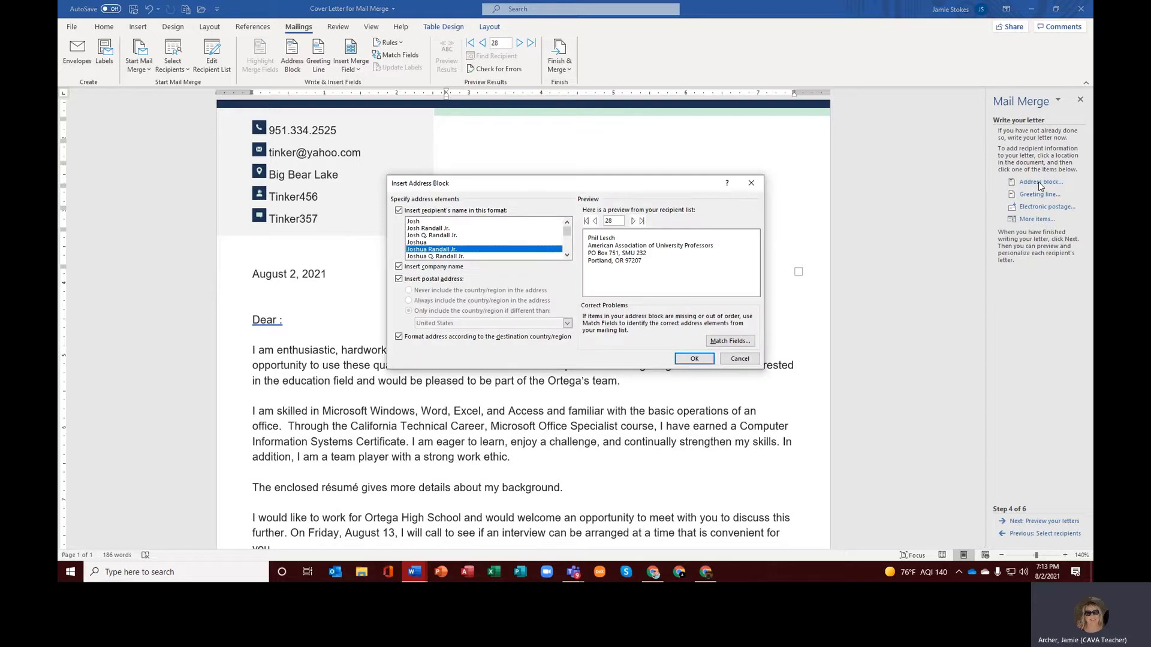
{"action": "left_click", "coordinate": [738, 358]}
{"action": "left_click", "coordinate": [1033, 219]}
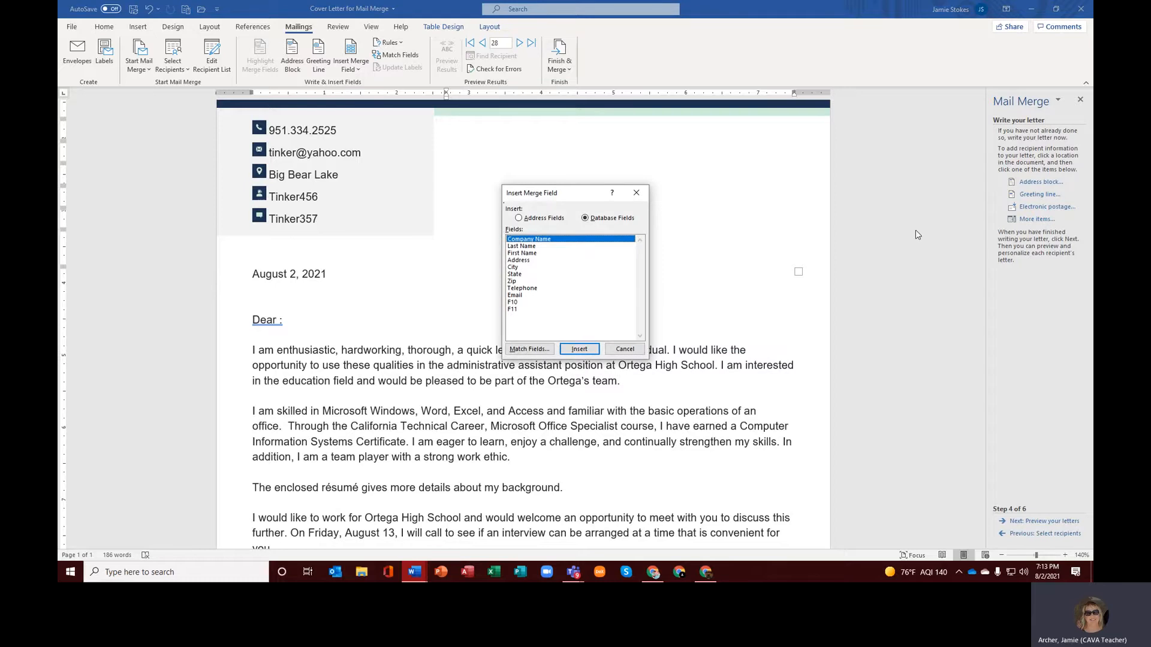
{"action": "left_click_drag", "start_coordinate": [581, 198], "coordinate": [838, 135]}
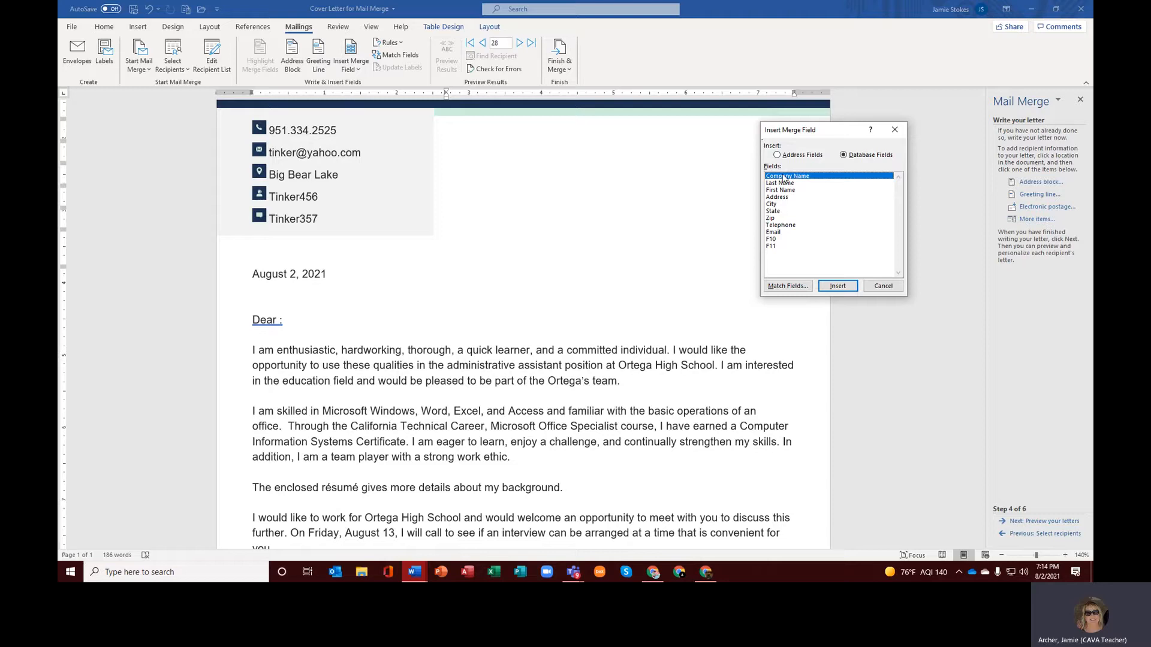
{"action": "left_click", "coordinate": [838, 285]}
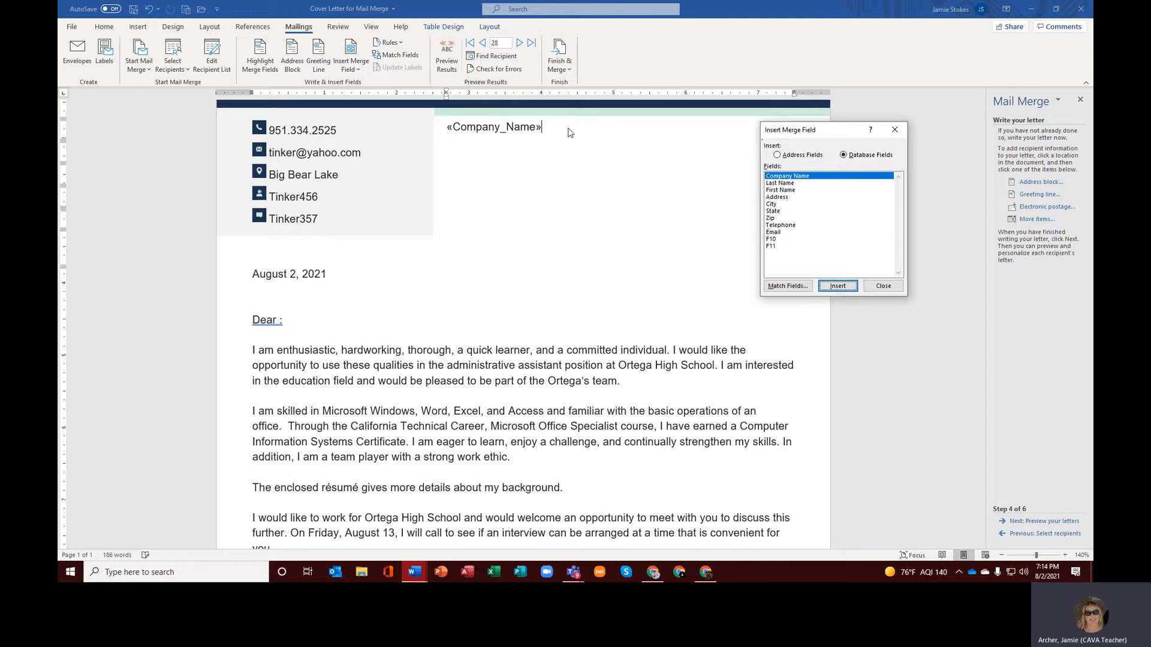
Step: Close the merge field dialog and delete the duplicate Company_Name field from the first address line
{"action": "key", "text": "Return"}
{"action": "left_click", "coordinate": [883, 286]}
{"action": "left_click_drag", "start_coordinate": [634, 128], "coordinate": [541, 128]}
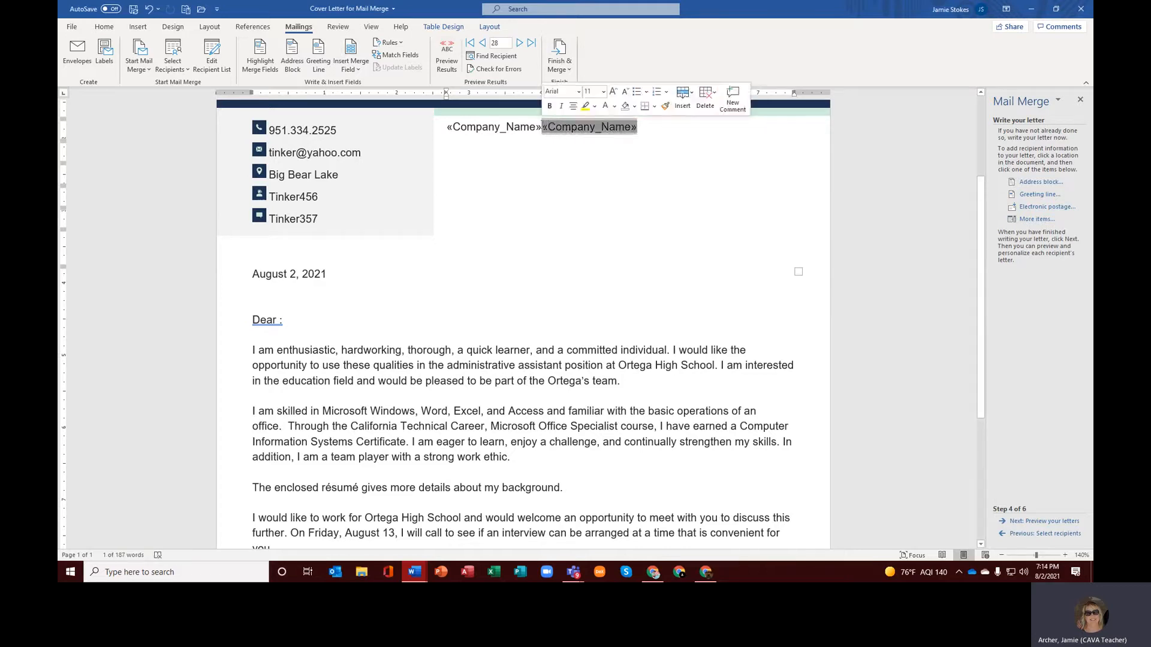
{"action": "key", "text": "Delete"}
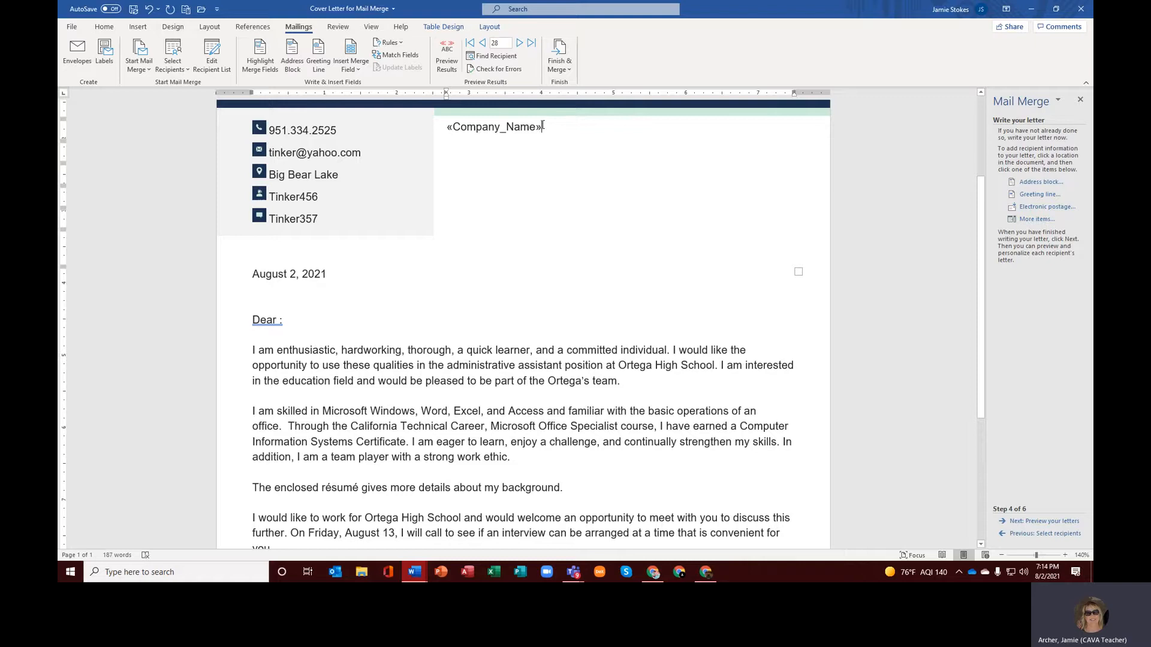
Step: Insert the First Name merge field on a new line directly below Company_Name
{"action": "key", "text": "Return"}
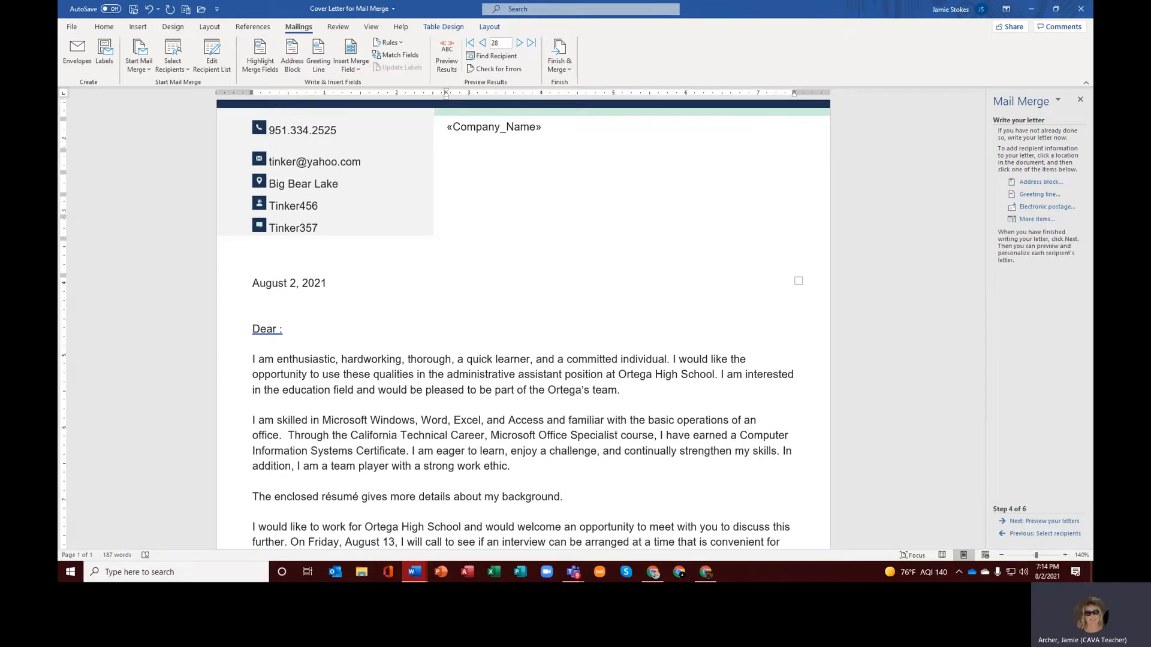
{"action": "left_click", "coordinate": [1037, 218]}
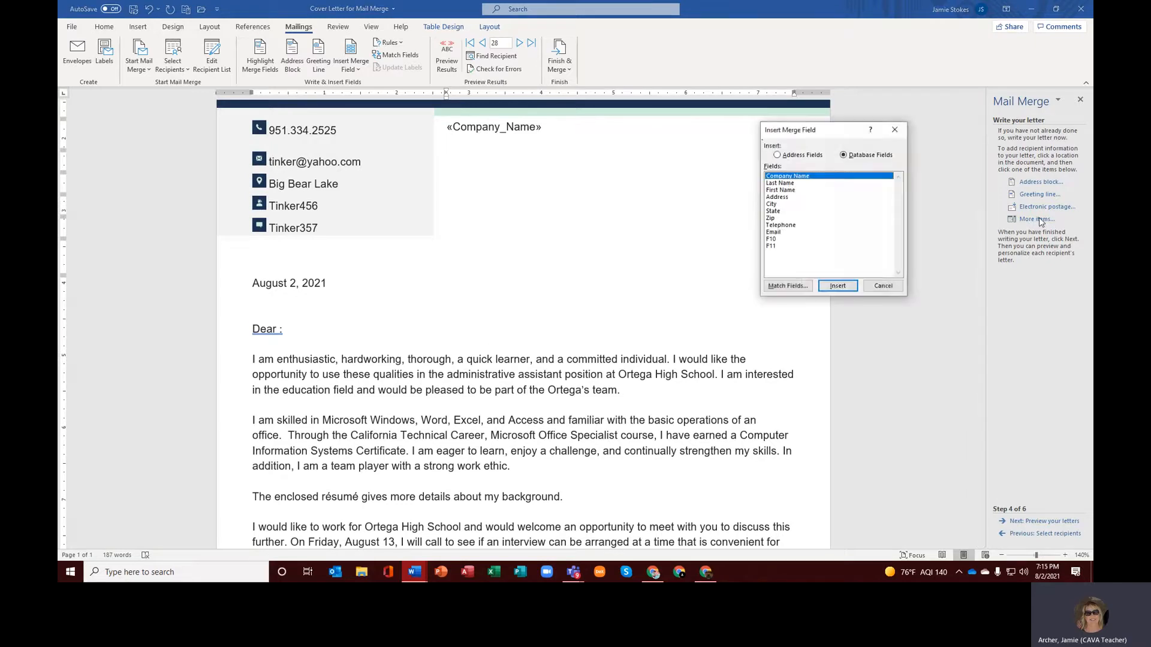
{"action": "left_click", "coordinate": [780, 190]}
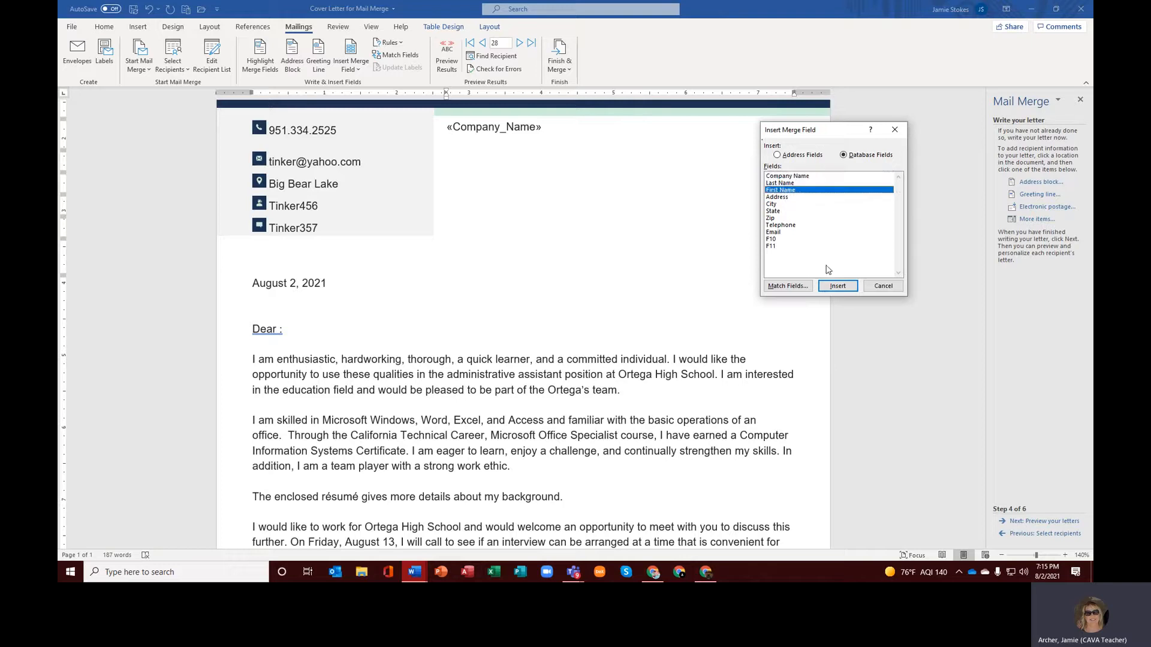
{"action": "left_click", "coordinate": [836, 286]}
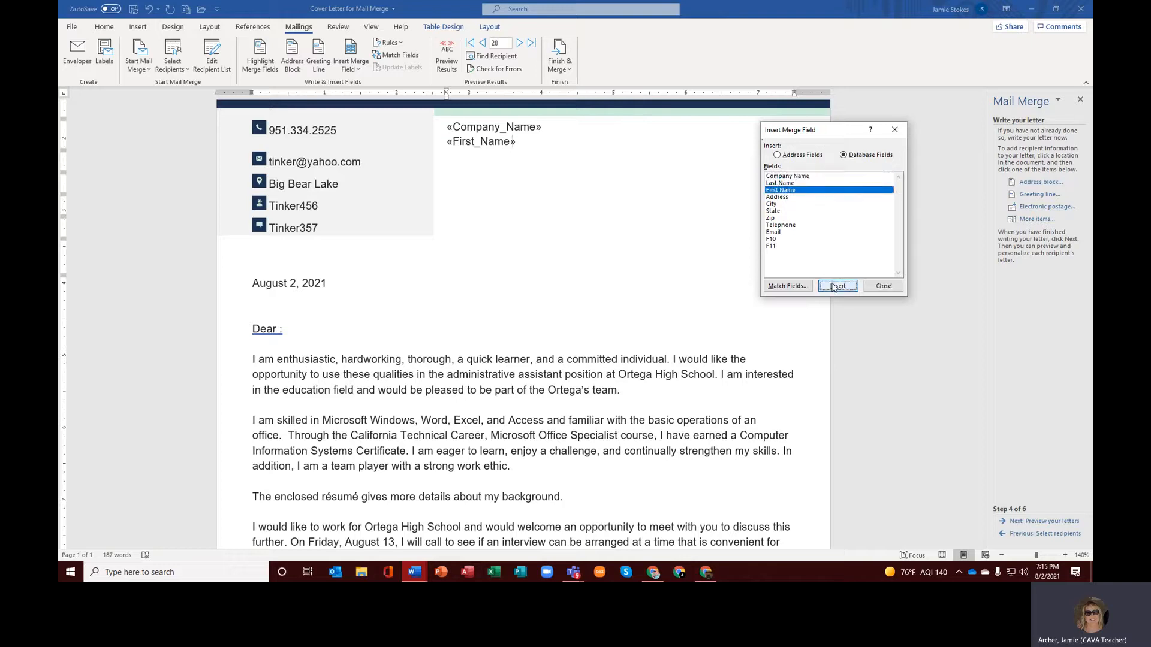
{"action": "left_click", "coordinate": [883, 286]}
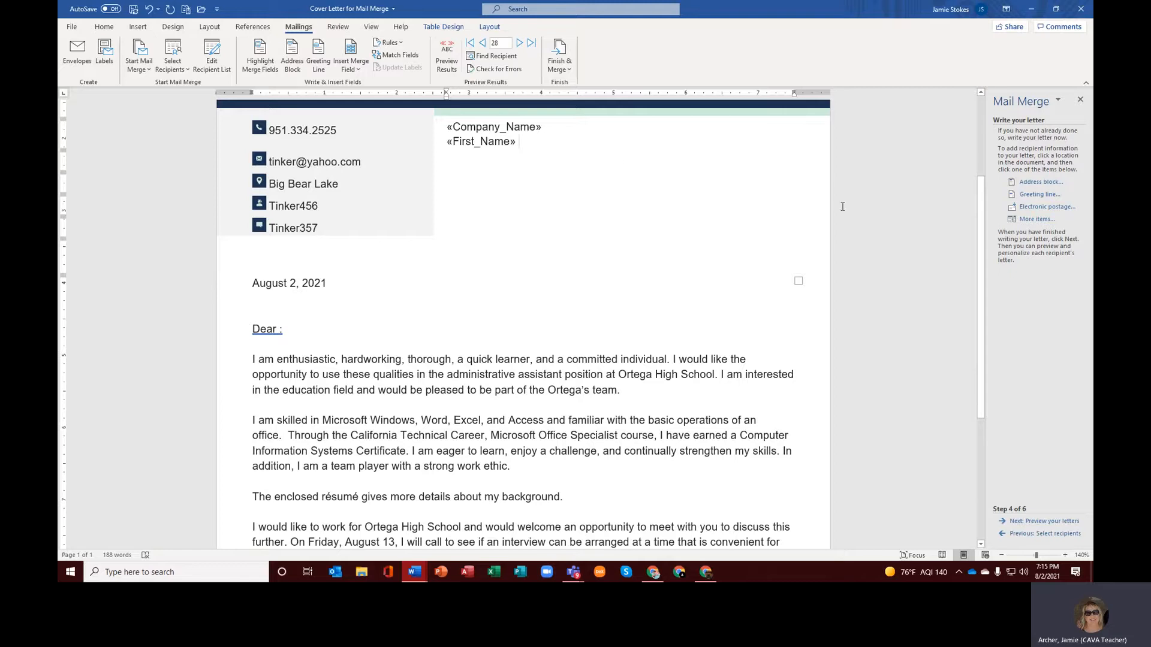
Step: Insert the Last Name merge field after First_Name on the same line, separated by a space
{"action": "left_click", "coordinate": [1029, 219]}
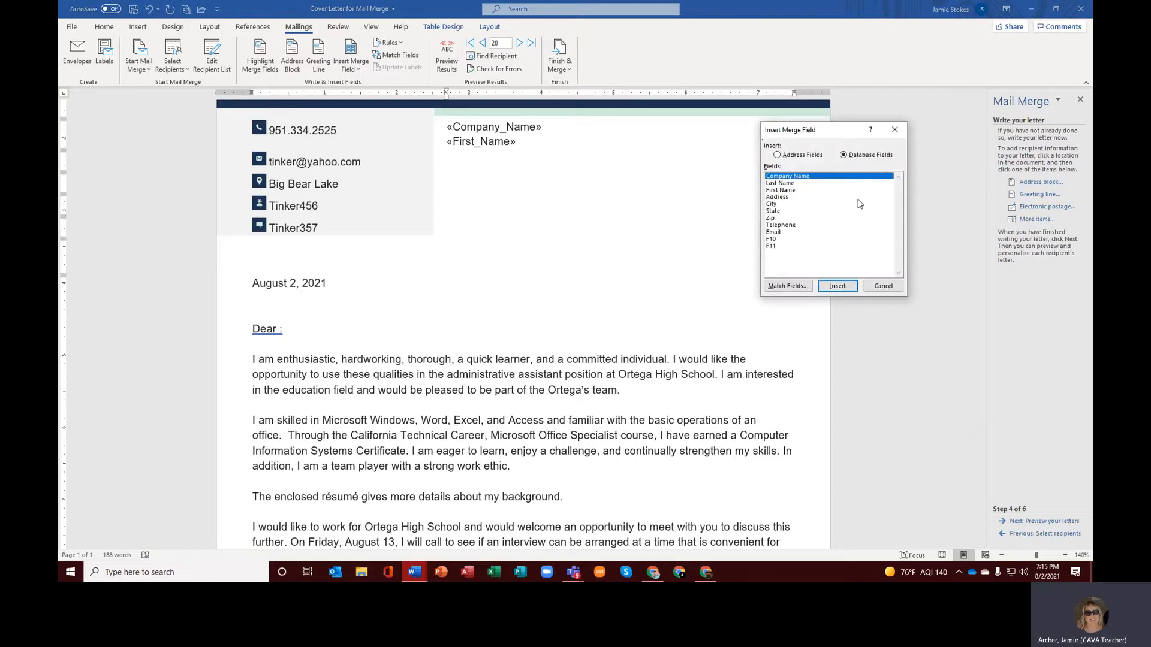
{"action": "left_click", "coordinate": [780, 184]}
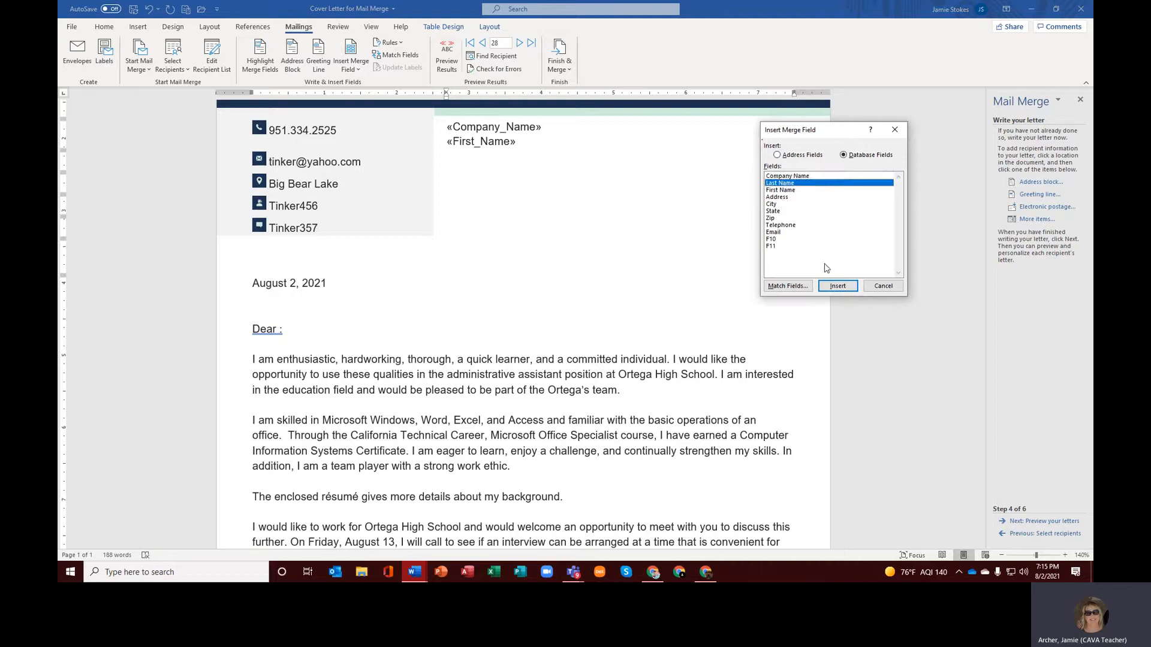
{"action": "left_click", "coordinate": [834, 286]}
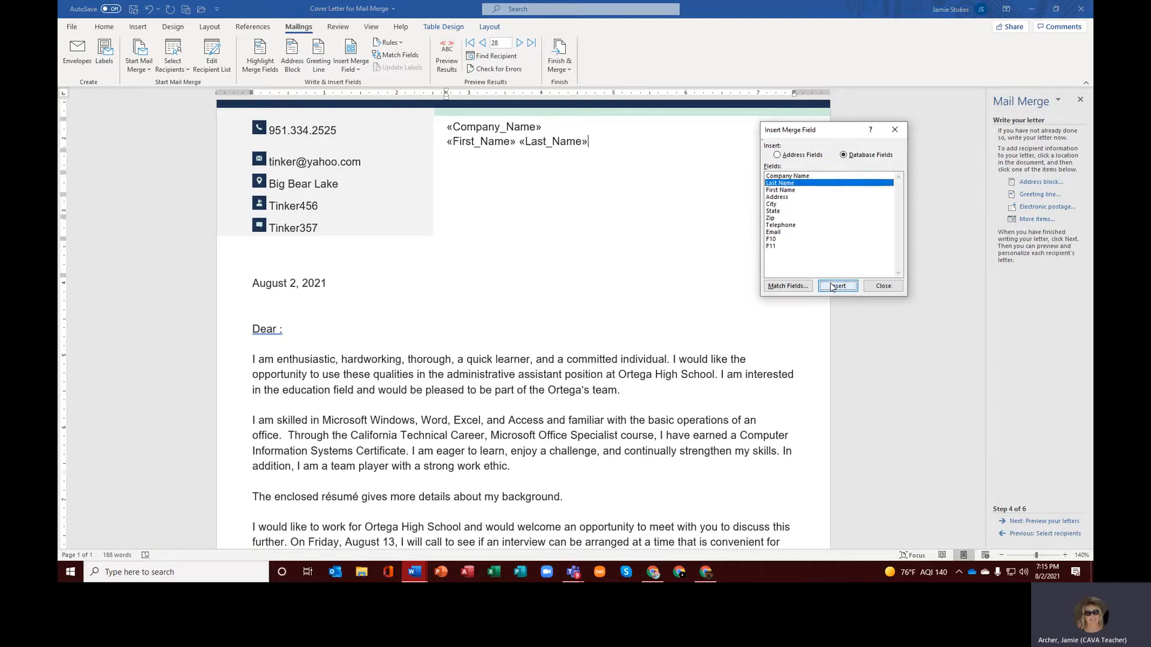
{"action": "left_click_drag", "start_coordinate": [828, 133], "coordinate": [900, 116]}
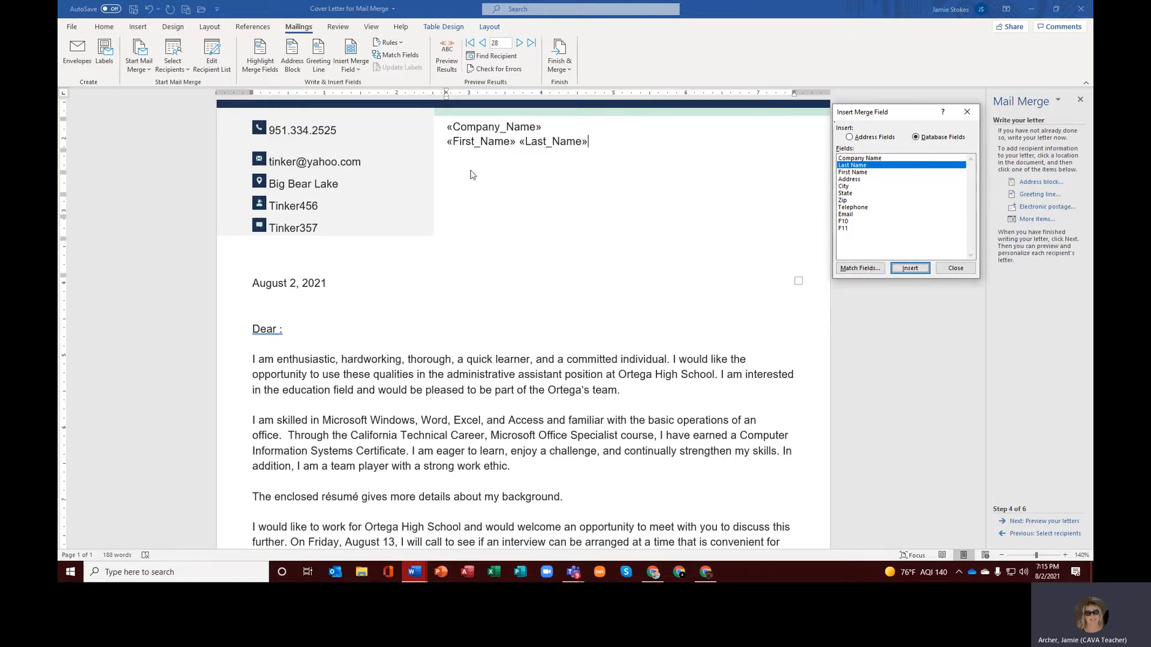
{"action": "left_click", "coordinate": [946, 268]}
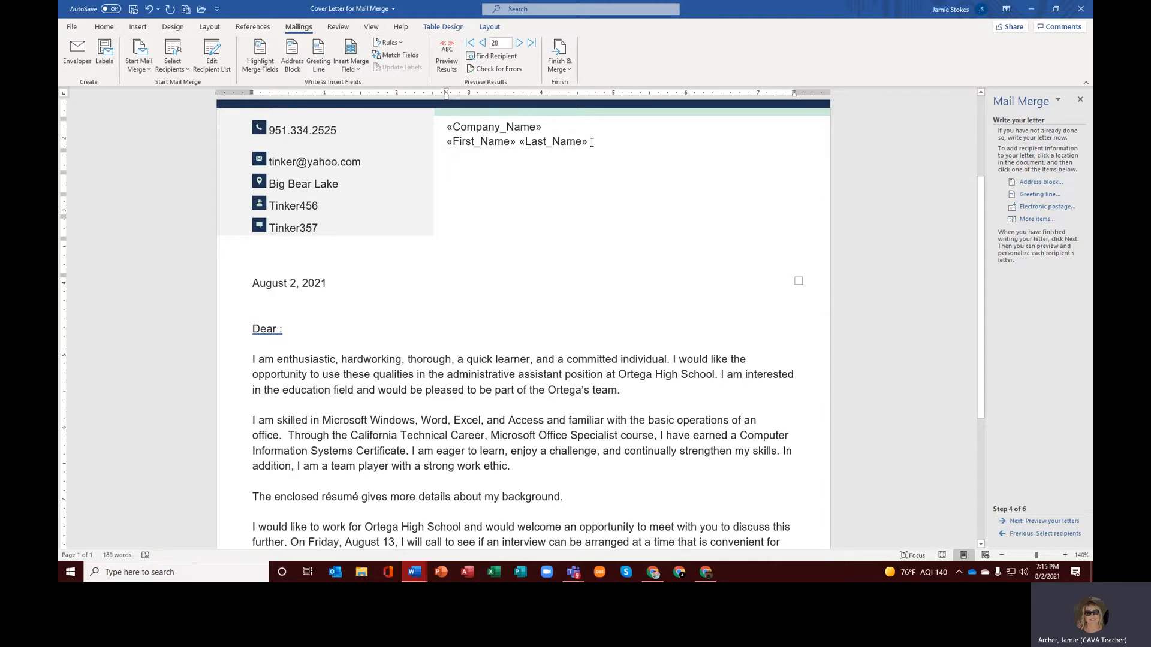
Step: Cut the First_Name and Last_Name fields from below Company_Name and remove the emptied line
{"action": "left_click", "coordinate": [446, 158]}
{"action": "left_click_drag", "start_coordinate": [310, 144], "coordinate": [311, 144]}
{"action": "left_click_drag", "start_coordinate": [590, 142], "coordinate": [447, 143]}
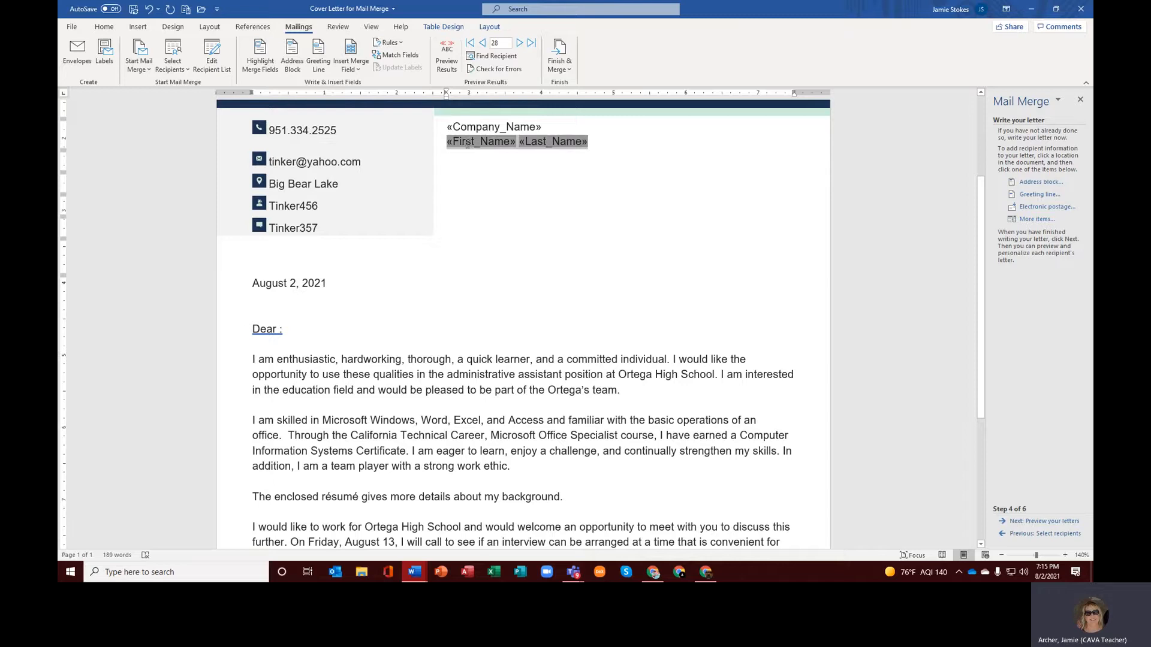
{"action": "right_click", "coordinate": [467, 147]}
{"action": "left_click", "coordinate": [479, 149]}
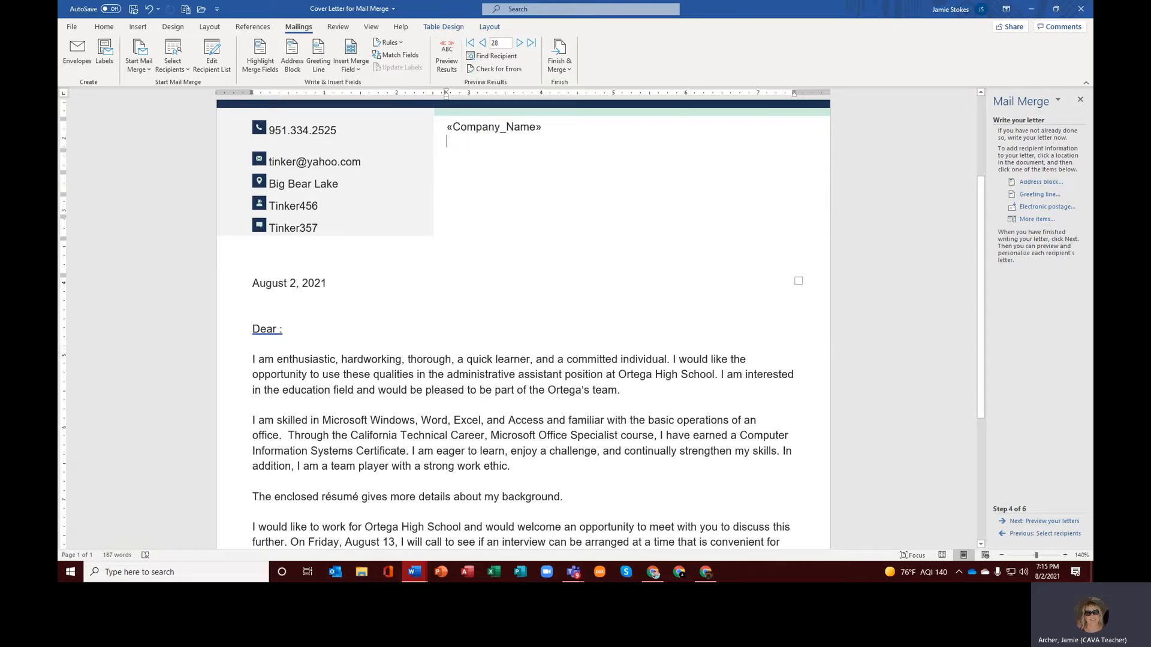
{"action": "key", "text": "BackSpace"}
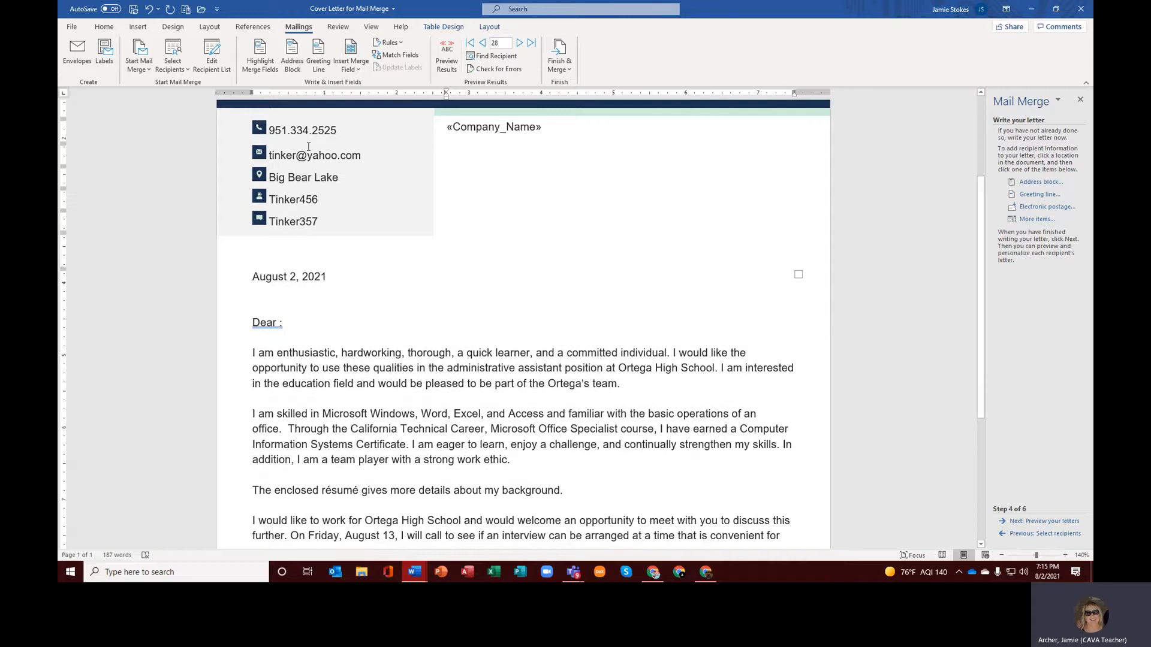
Step: Paste the cut First_Name and Last_Name fields on a new line below Company_Name
{"action": "left_click", "coordinate": [448, 144]}
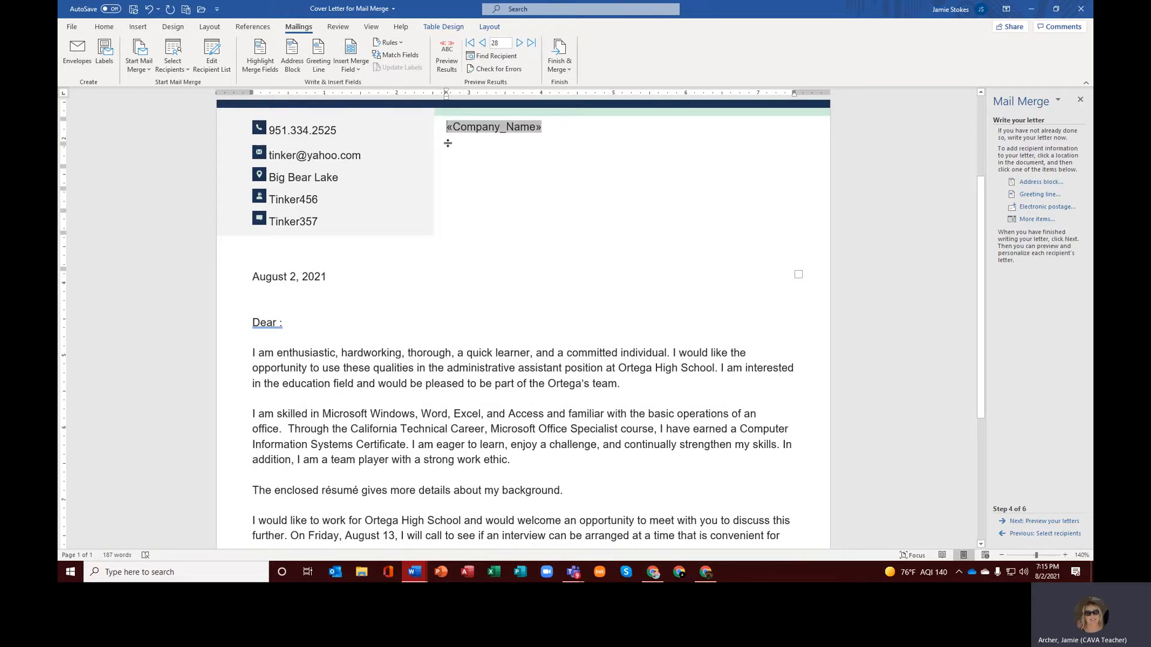
{"action": "triple_click", "coordinate": [449, 142]}
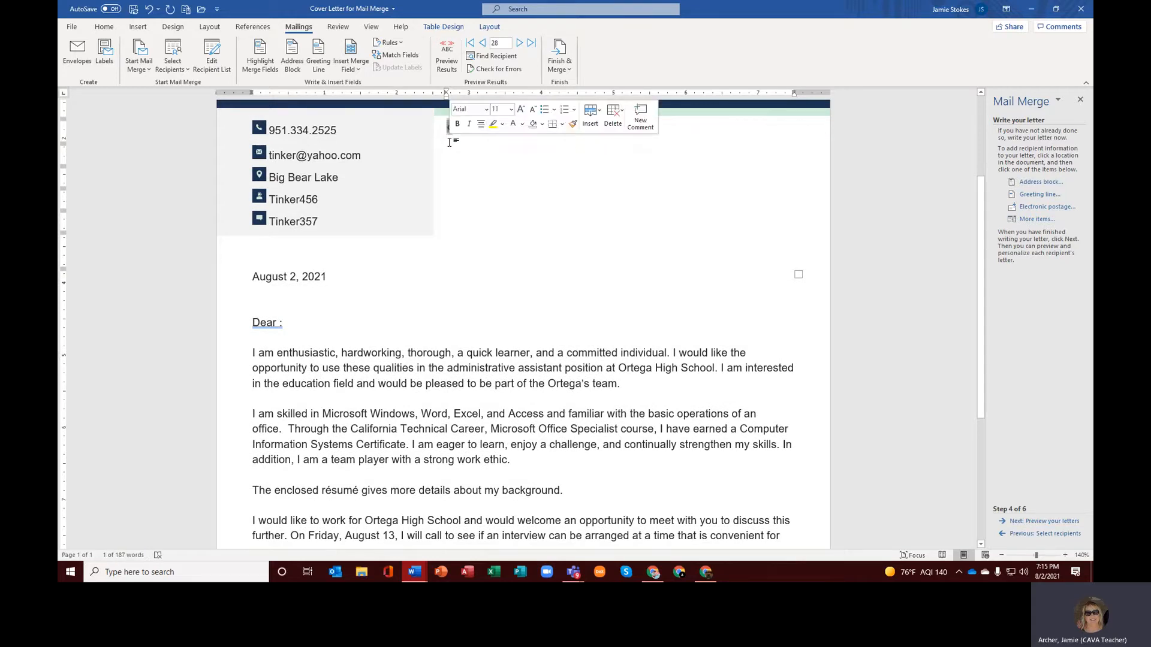
{"action": "left_click", "coordinate": [496, 146]}
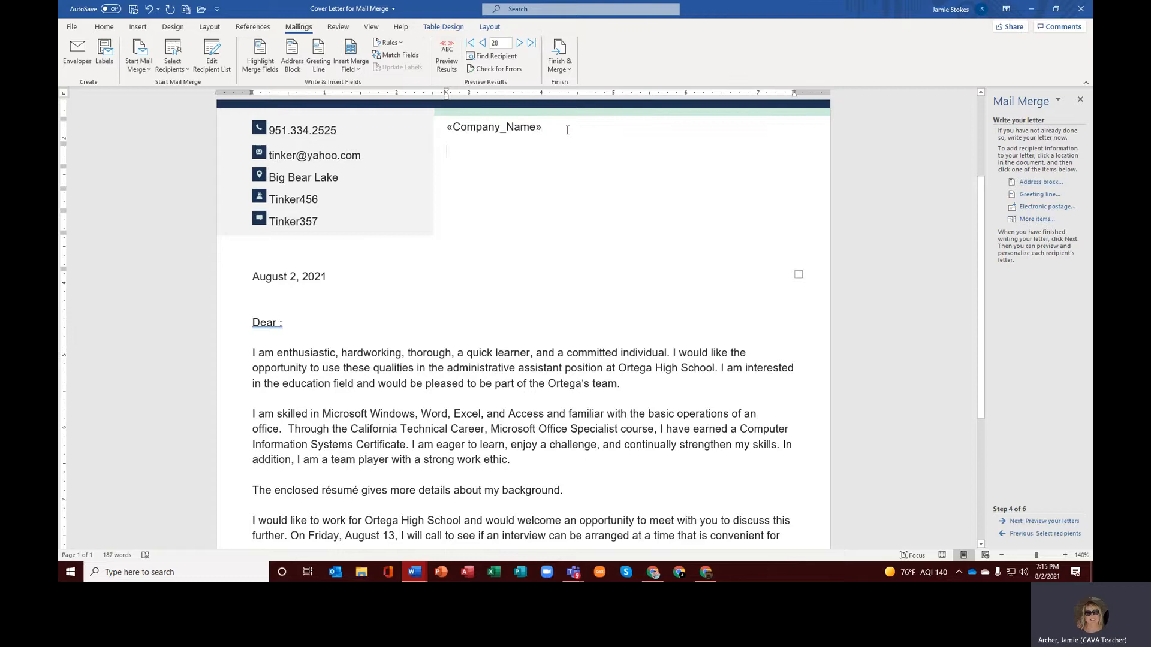
{"action": "left_click", "coordinate": [451, 144]}
{"action": "key", "text": "Return"}
{"action": "key", "text": "ctrl+v"}
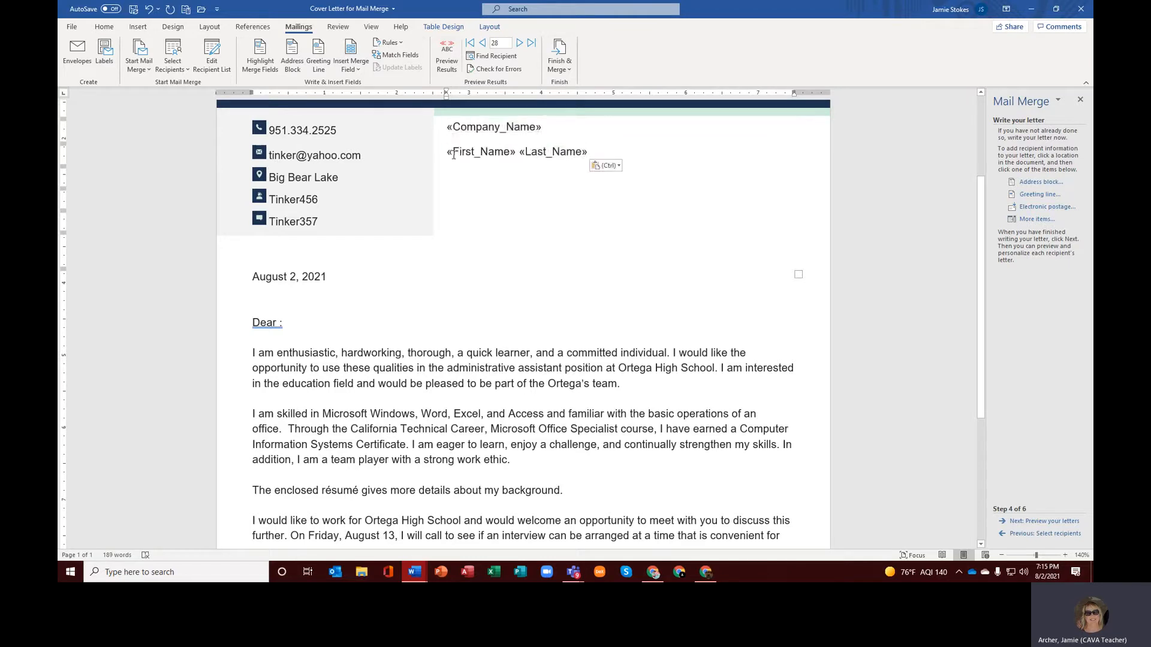
{"action": "left_click", "coordinate": [454, 143]}
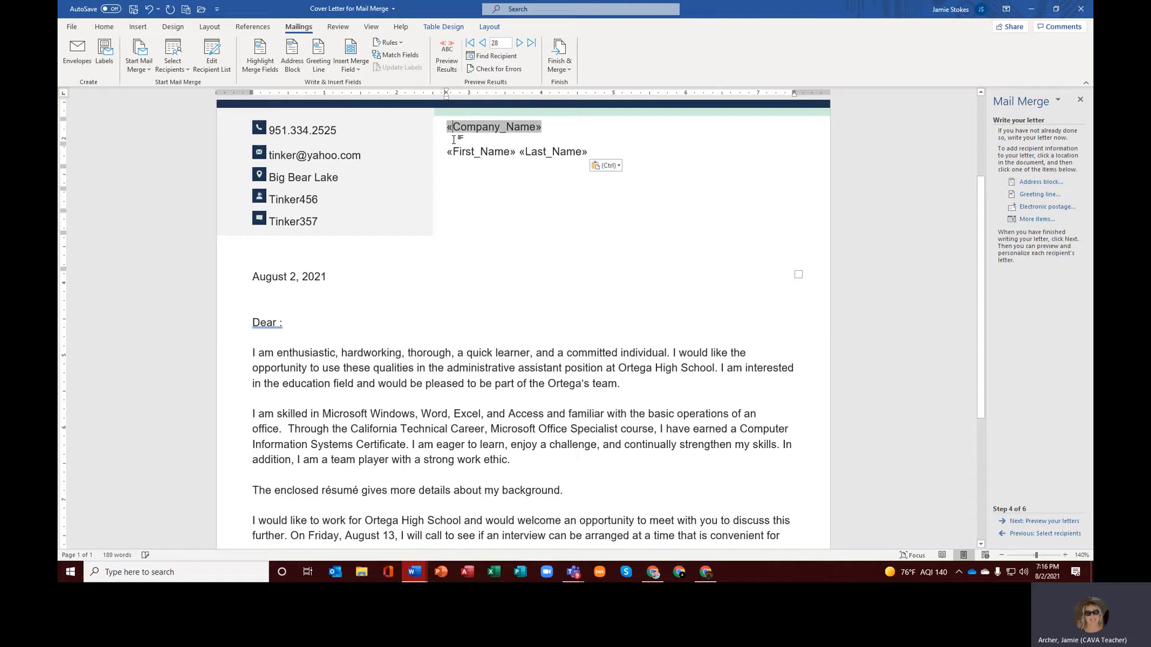
{"action": "left_click", "coordinate": [544, 127]}
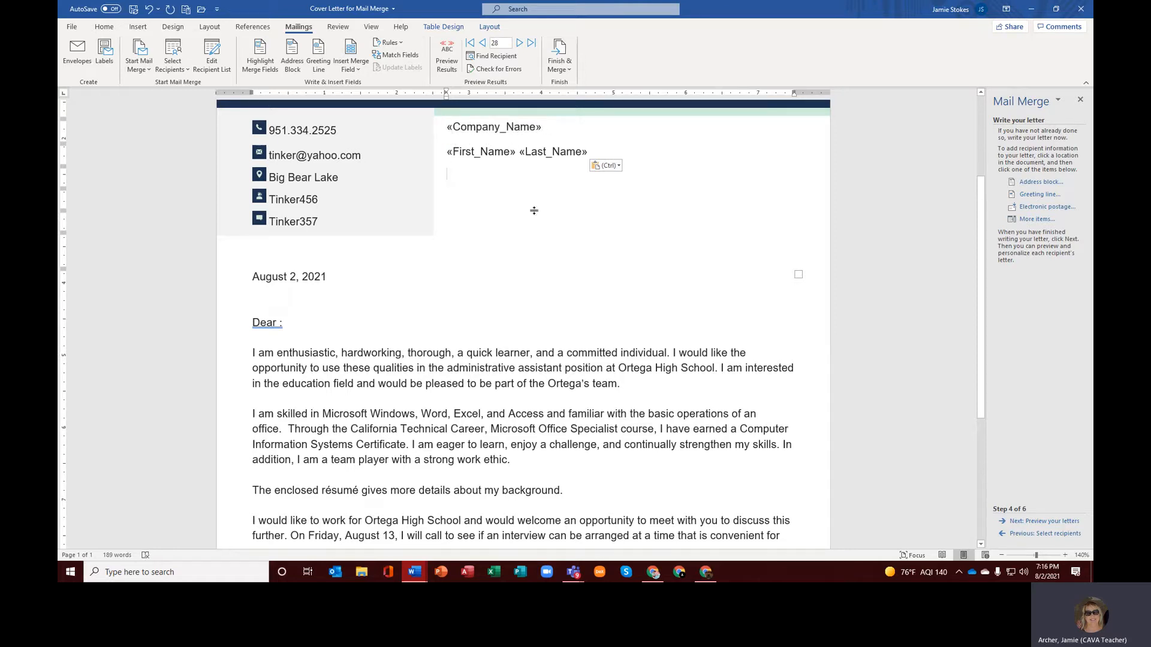
Step: Insert the Address merge field on its own line below the First_Name and Last_Name fields
{"action": "left_click", "coordinate": [1035, 220]}
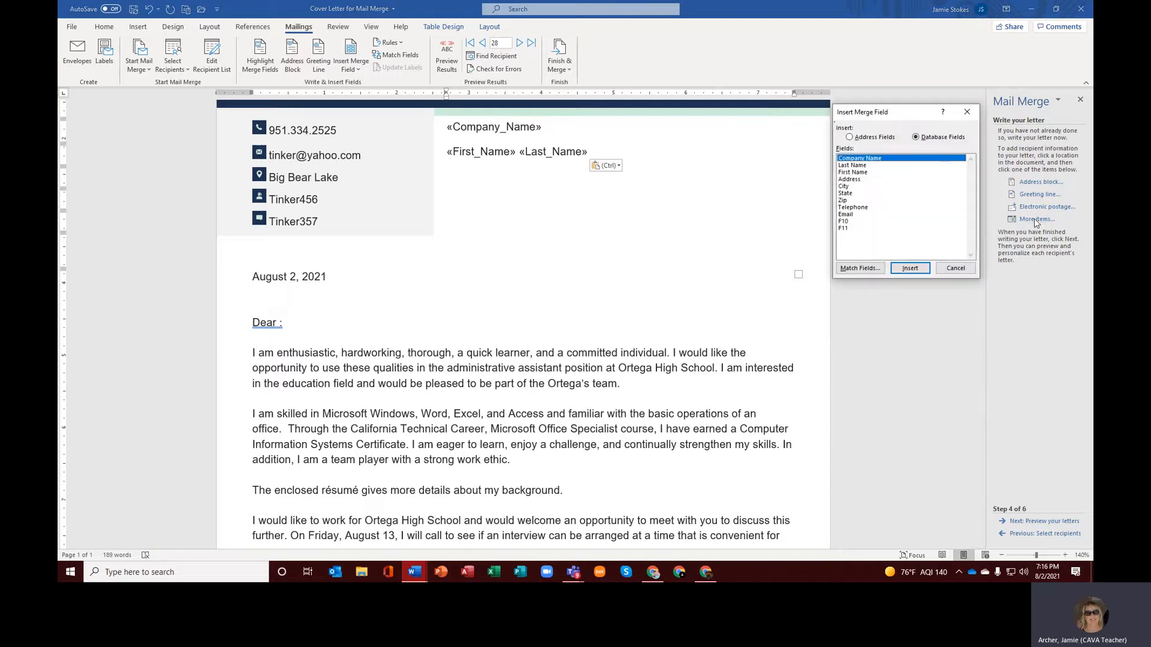
{"action": "left_click", "coordinate": [860, 179]}
{"action": "left_click", "coordinate": [905, 270]}
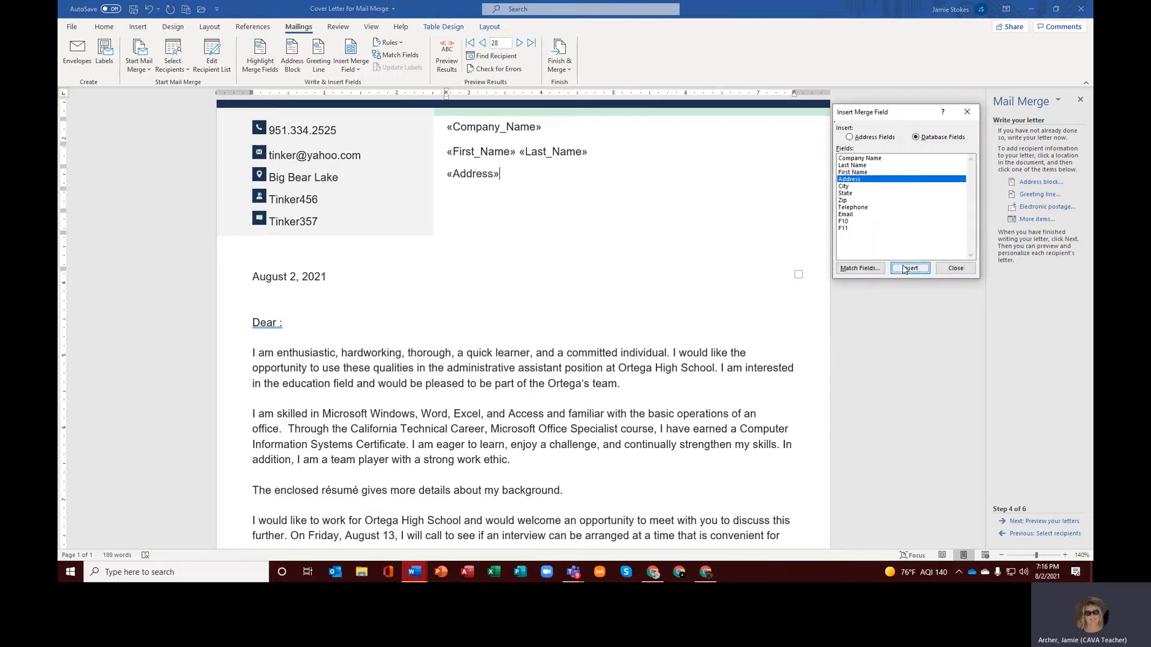
{"action": "left_click", "coordinate": [955, 268]}
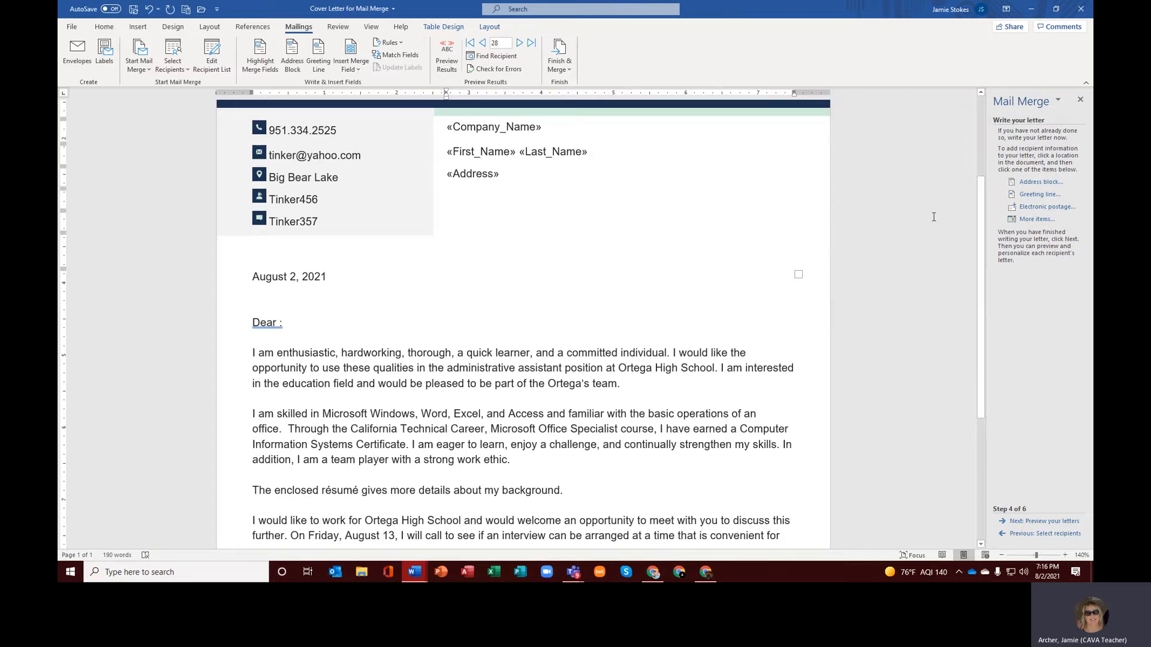
Step: Insert the City merge field on a new line below Address, followed by a comma and a space
{"action": "left_click", "coordinate": [1035, 219]}
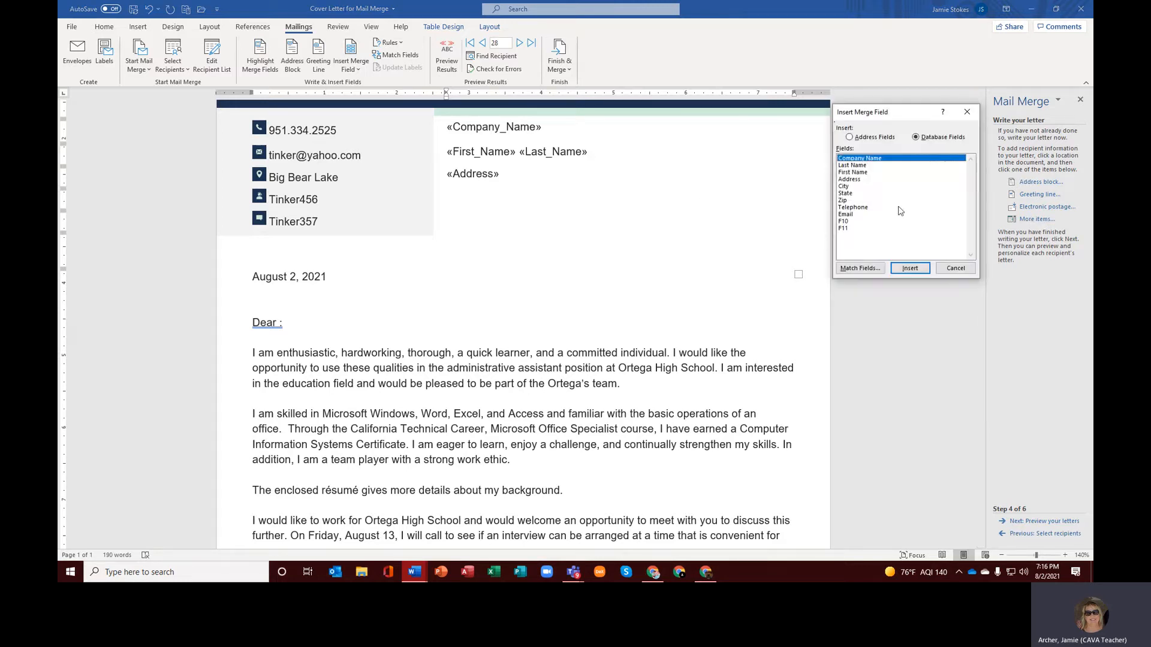
{"action": "left_click", "coordinate": [844, 188]}
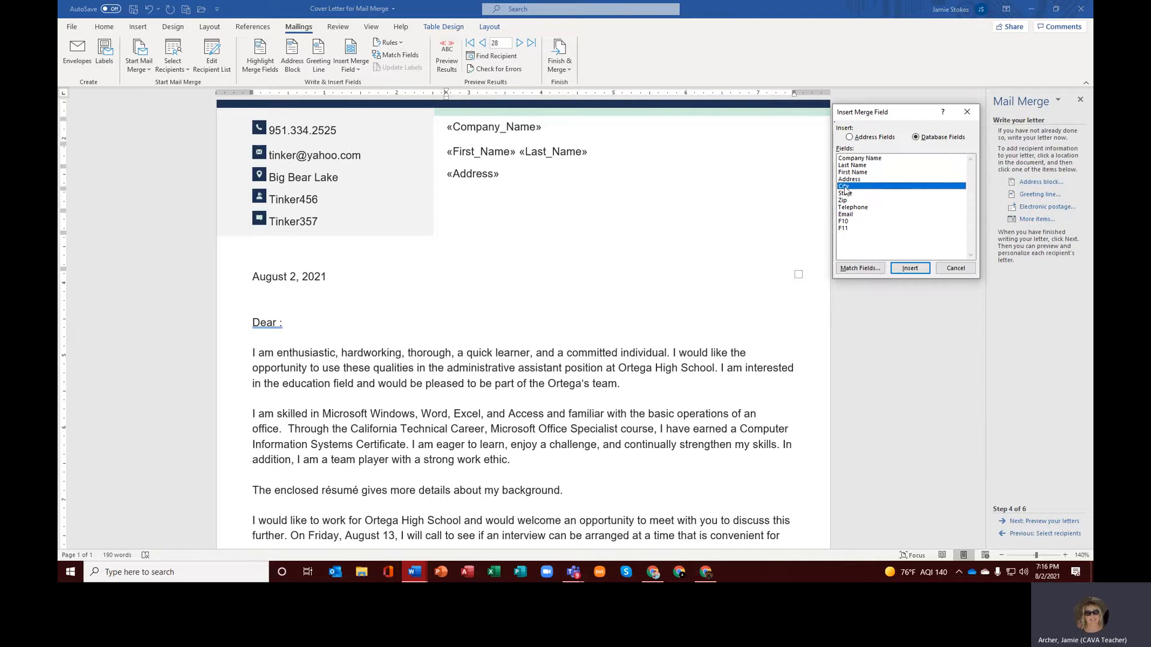
{"action": "left_click", "coordinate": [909, 268]}
{"action": "left_click", "coordinate": [956, 270]}
{"action": "type", "text": ","}
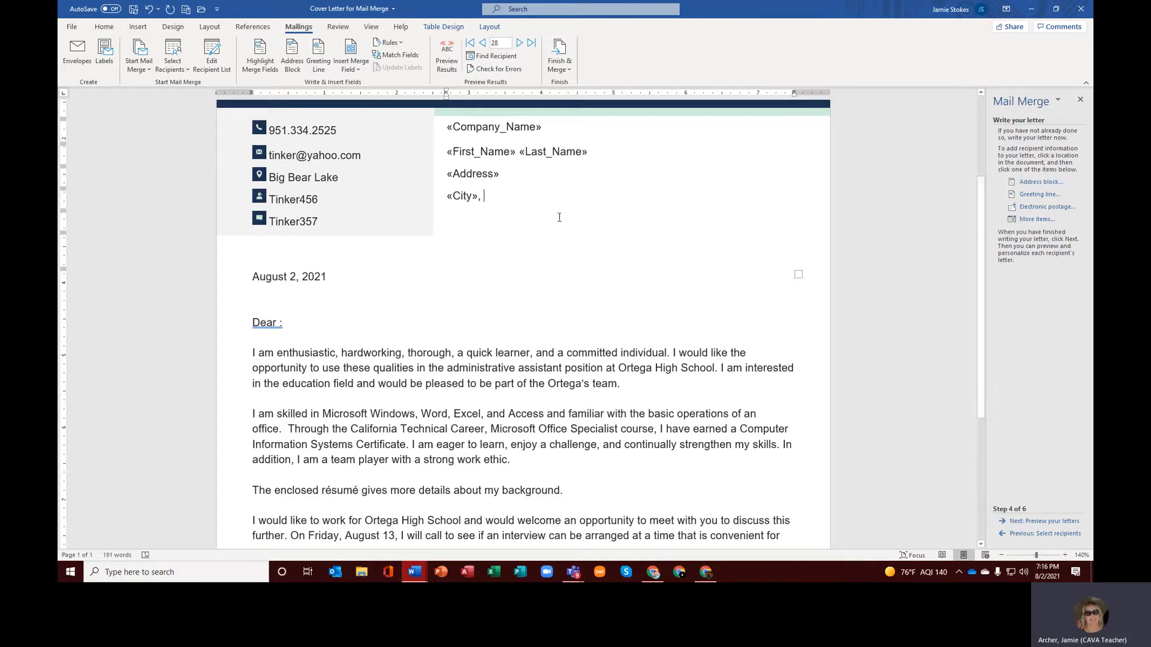
Step: Insert the State merge field after the City field and its comma, followed by a space
{"action": "left_click", "coordinate": [1024, 219]}
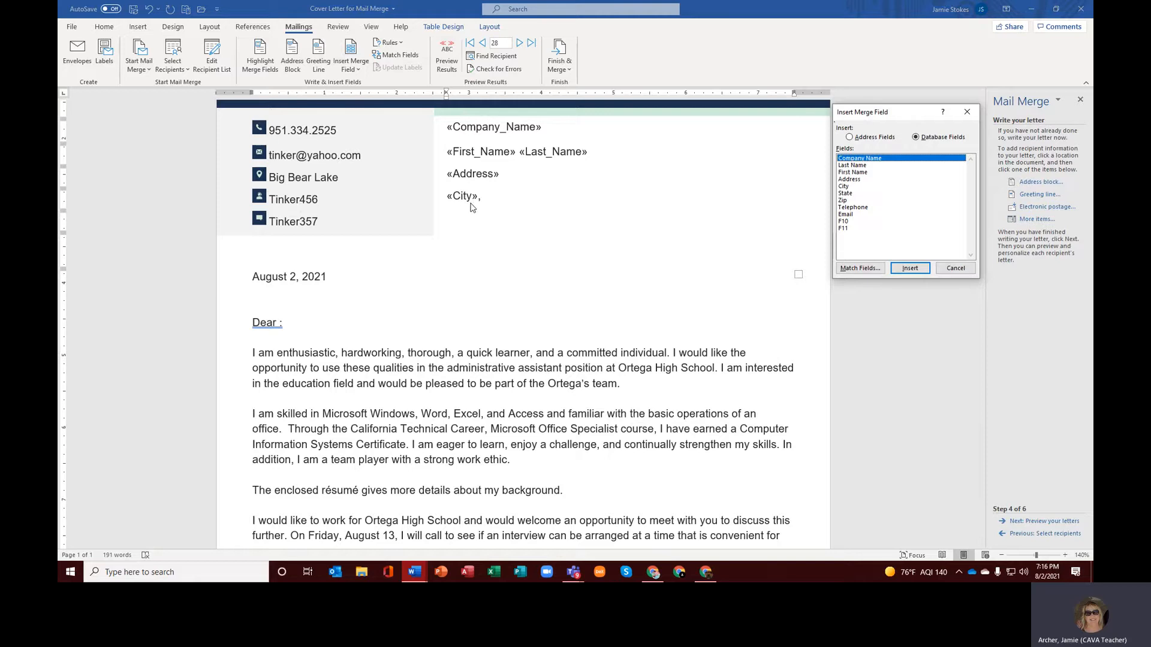
{"action": "left_click", "coordinate": [850, 194]}
{"action": "left_click", "coordinate": [910, 268]}
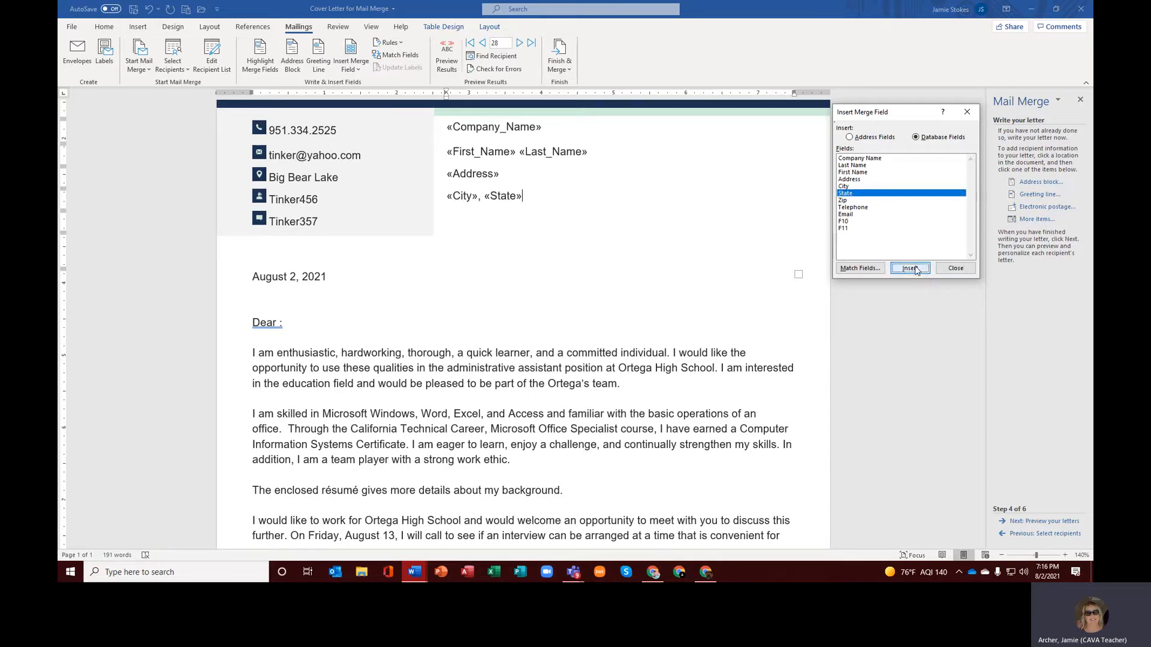
{"action": "left_click", "coordinate": [956, 268]}
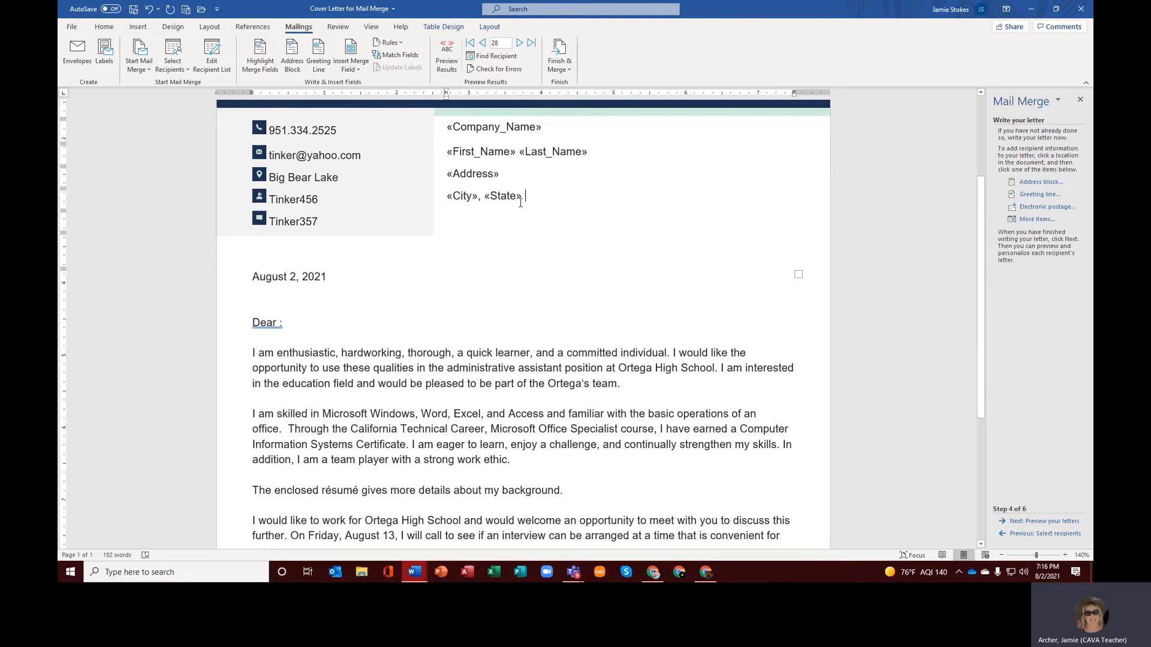
Step: Insert the Zip merge field after State to complete the city line of the address
{"action": "left_click", "coordinate": [1022, 220]}
{"action": "left_click", "coordinate": [845, 200]}
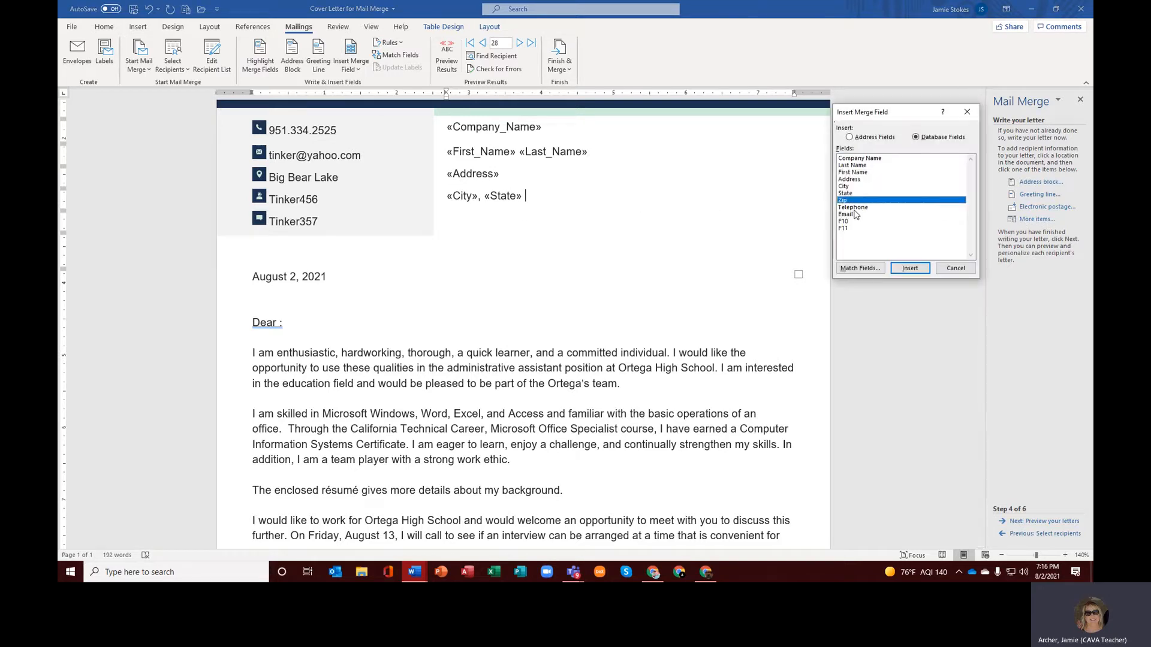
{"action": "left_click", "coordinate": [909, 269]}
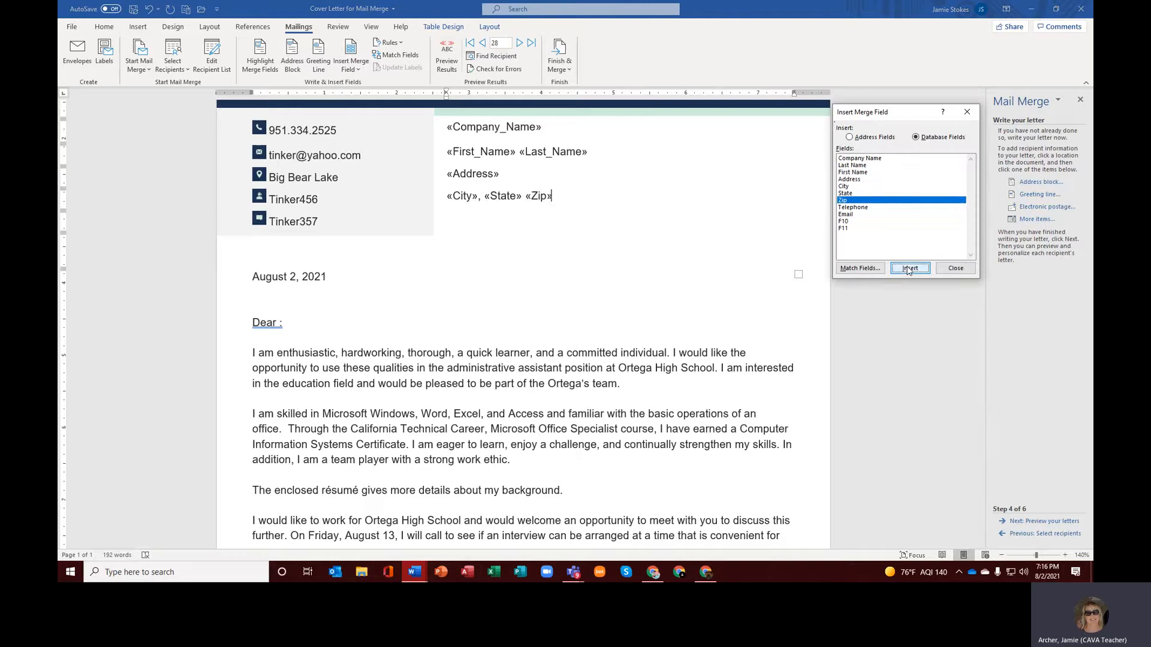
{"action": "left_click", "coordinate": [954, 269]}
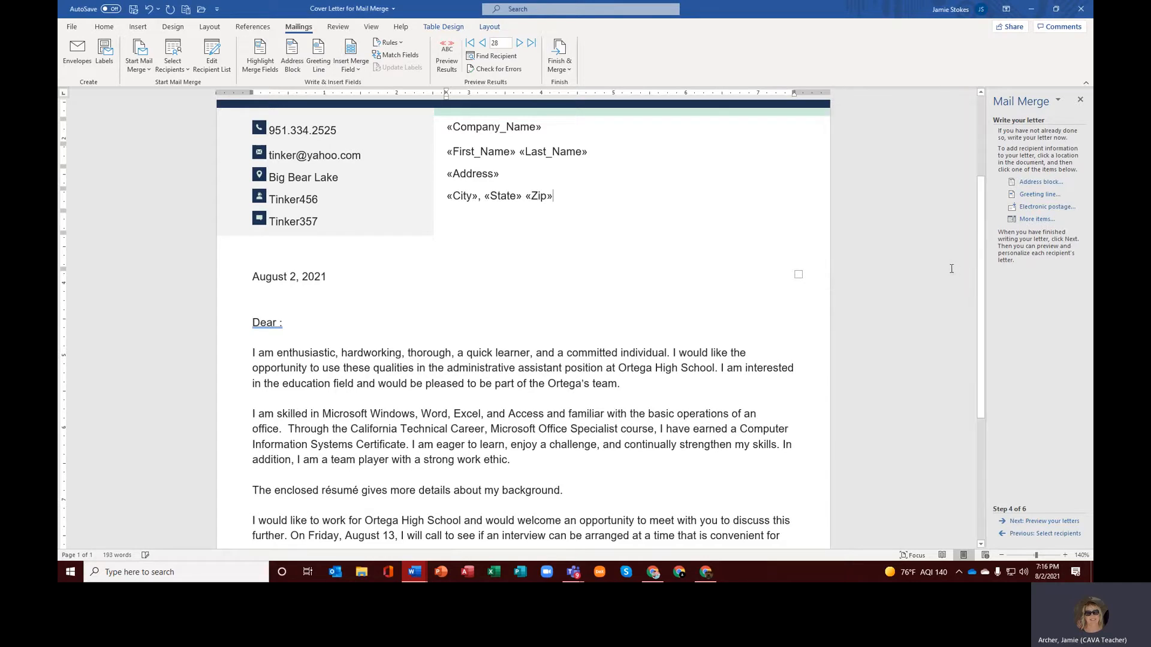
Step: Add "Mr./Ms." and a space between "Dear" and the colon in the greeting line
{"action": "left_click", "coordinate": [288, 323]}
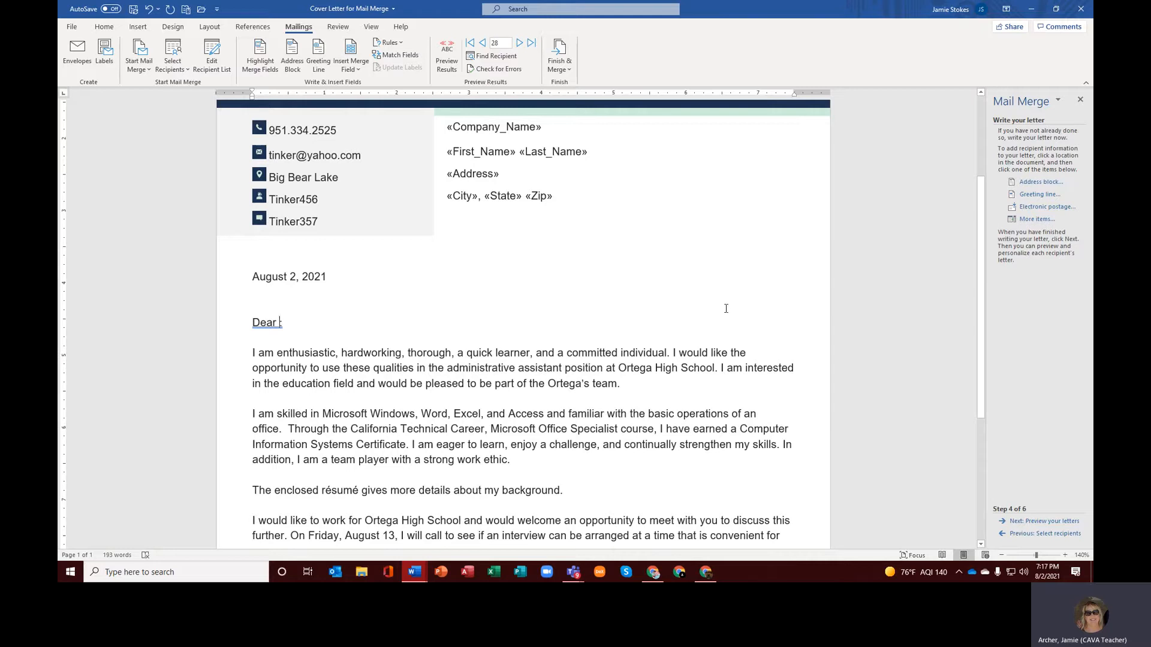
{"action": "type", "text": "Mr."}
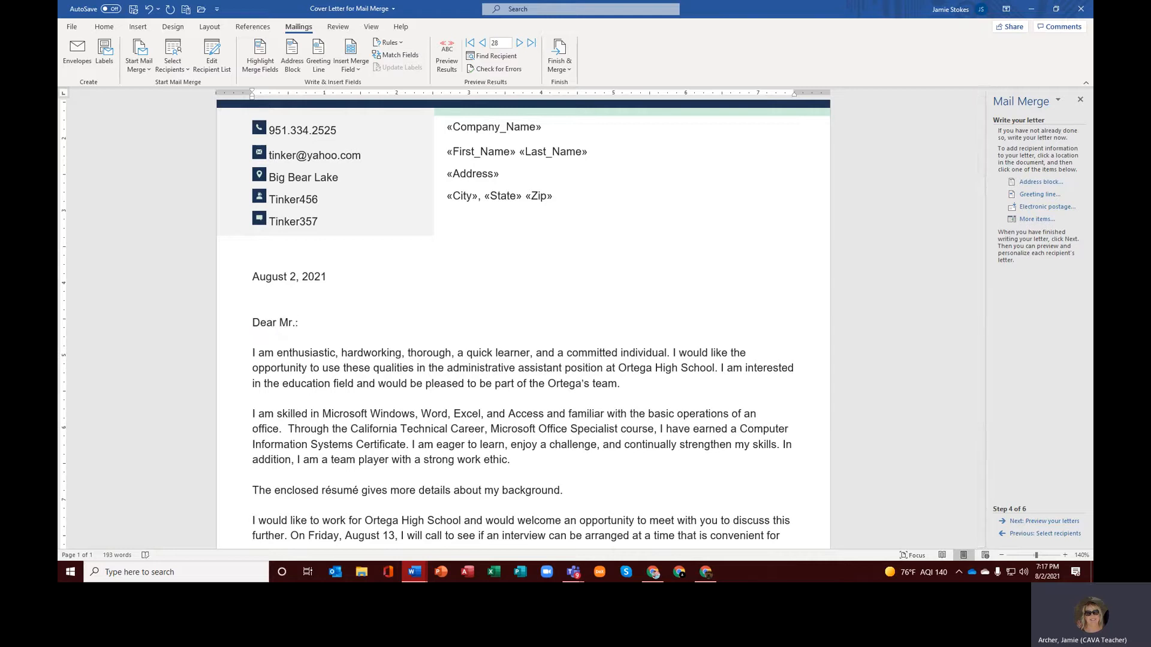
{"action": "type", "text": "/Ms."}
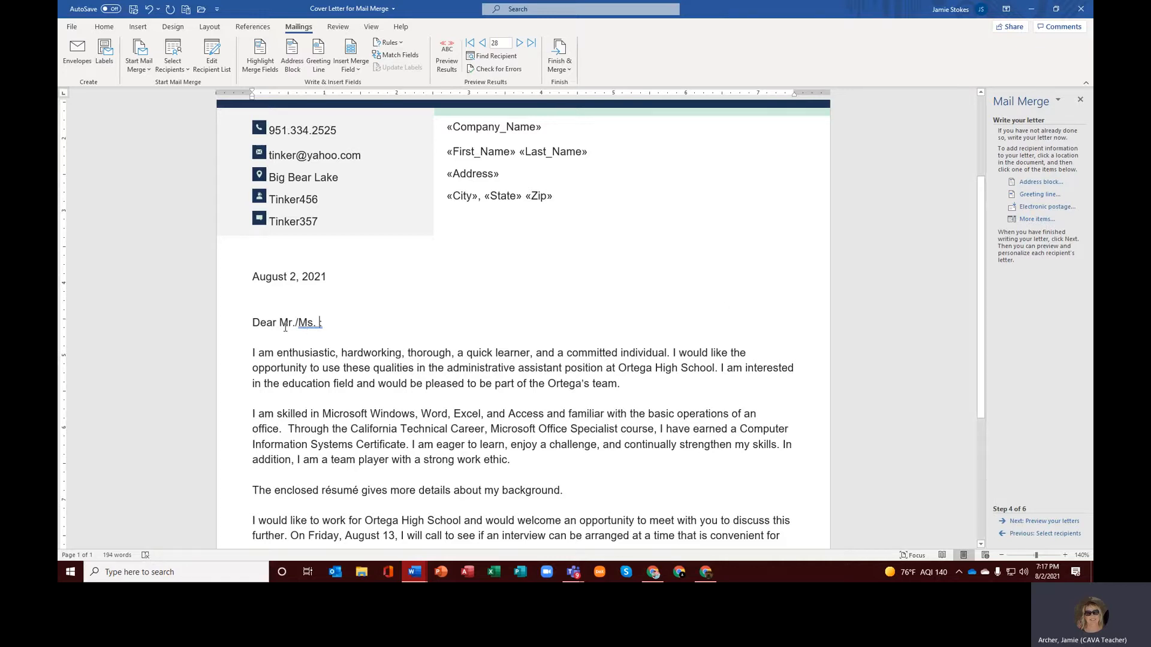
Step: Insert the Last Name merge field after "Mr./Ms." in the greeting, before the colon
{"action": "left_click", "coordinate": [1030, 219]}
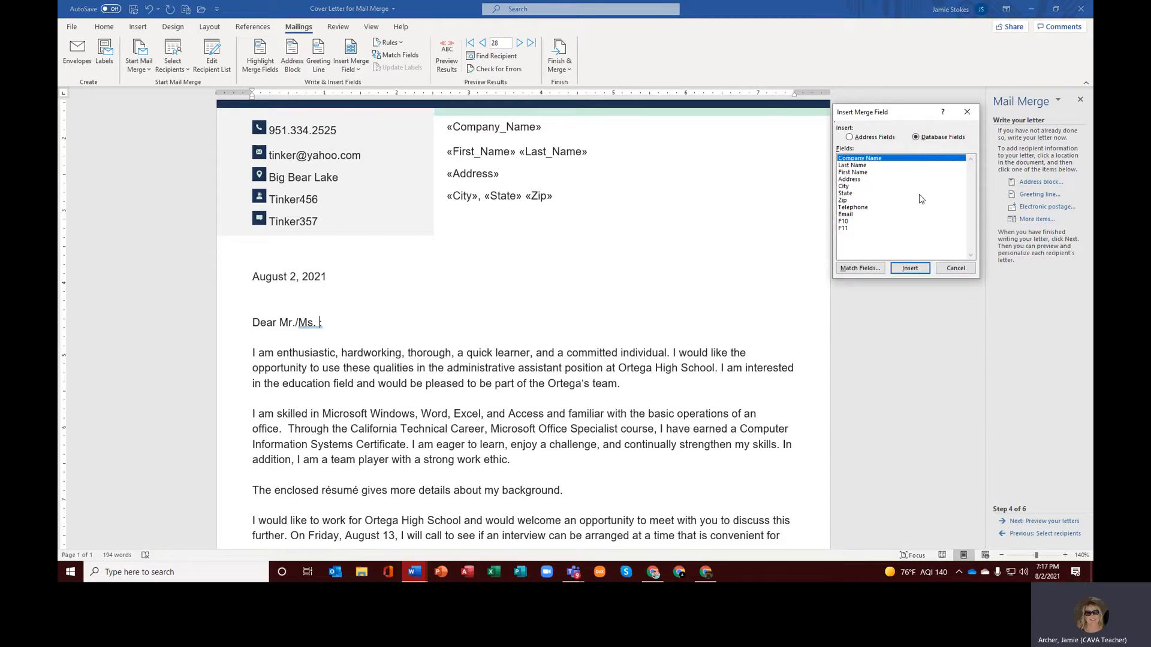
{"action": "left_click_drag", "start_coordinate": [884, 117], "coordinate": [489, 256]}
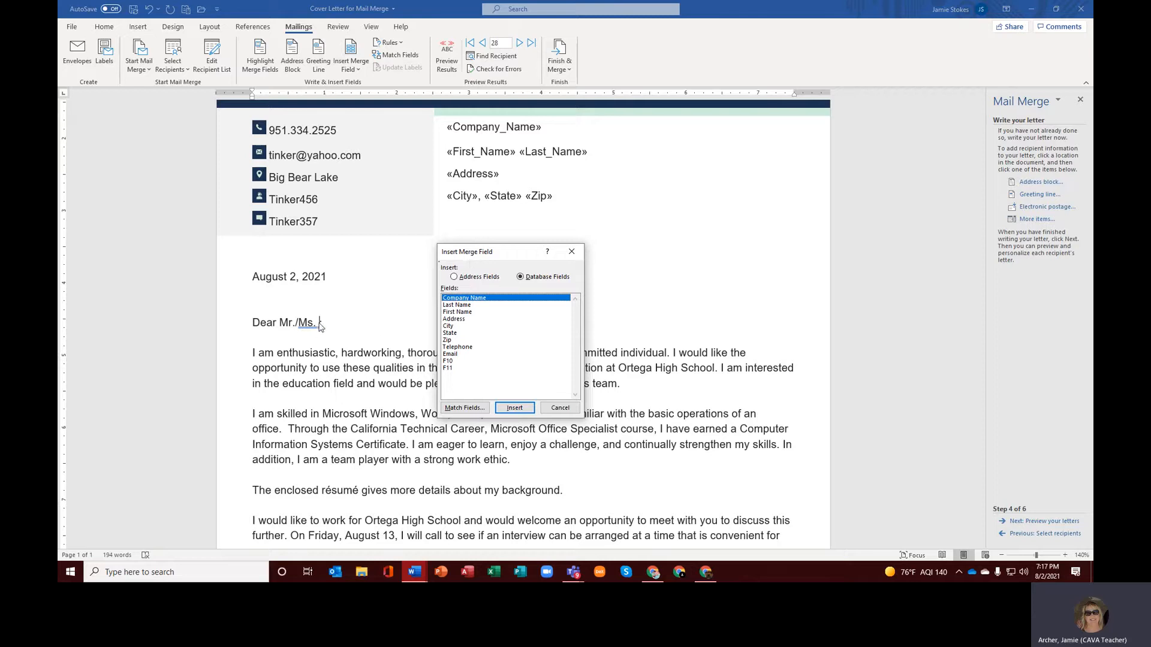
{"action": "left_click", "coordinate": [449, 306]}
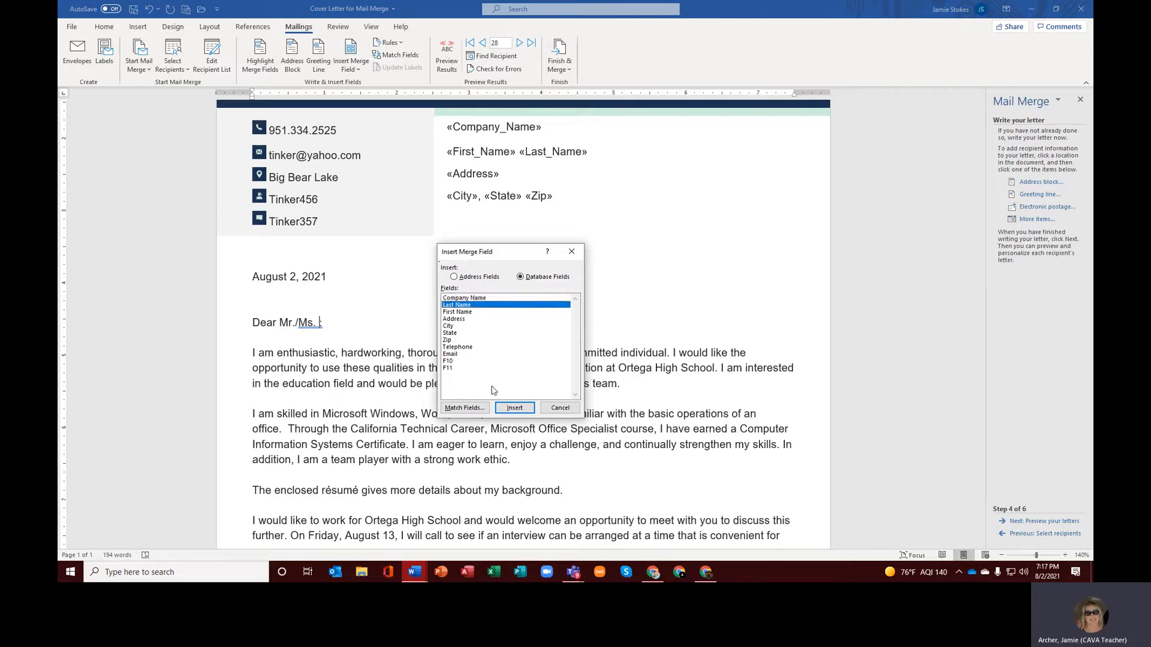
{"action": "left_click", "coordinate": [514, 408]}
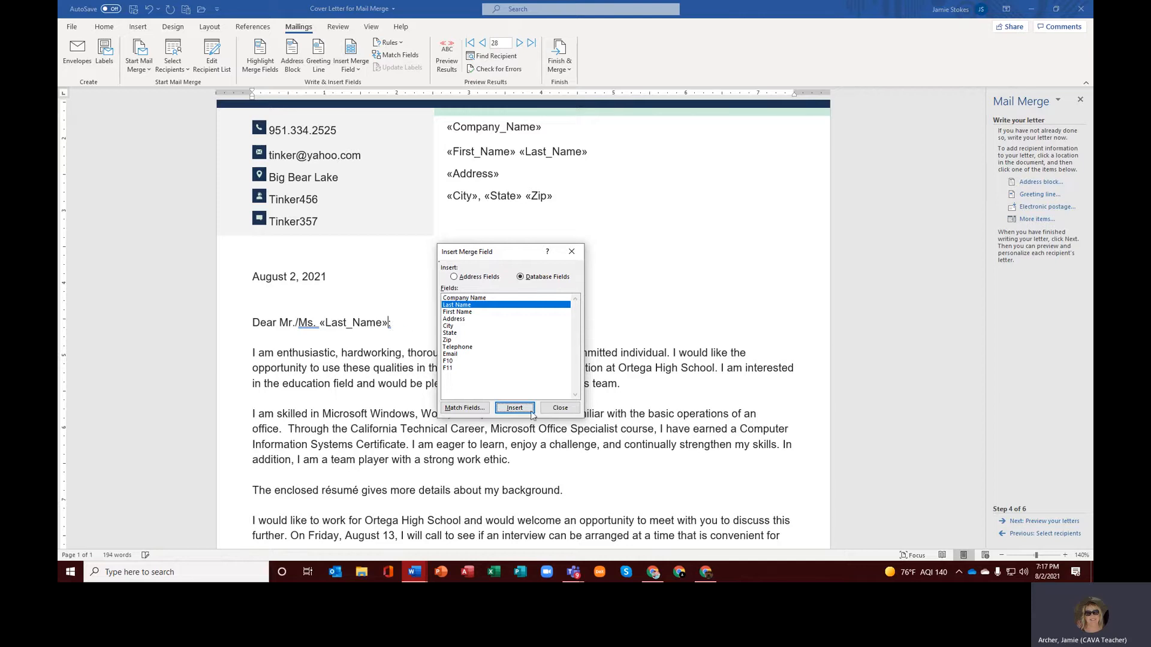
{"action": "left_click", "coordinate": [560, 408]}
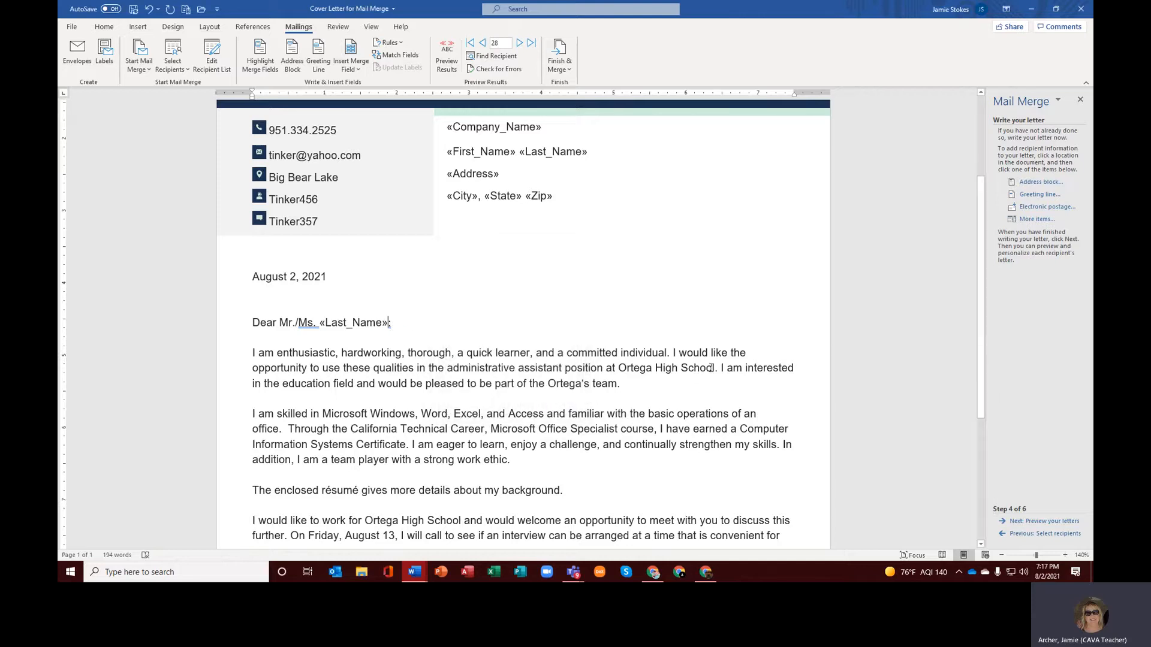
Step: Replace "Ortega High School" in the first body paragraph with the Company Name merge field
{"action": "left_click_drag", "start_coordinate": [715, 371], "coordinate": [630, 372]}
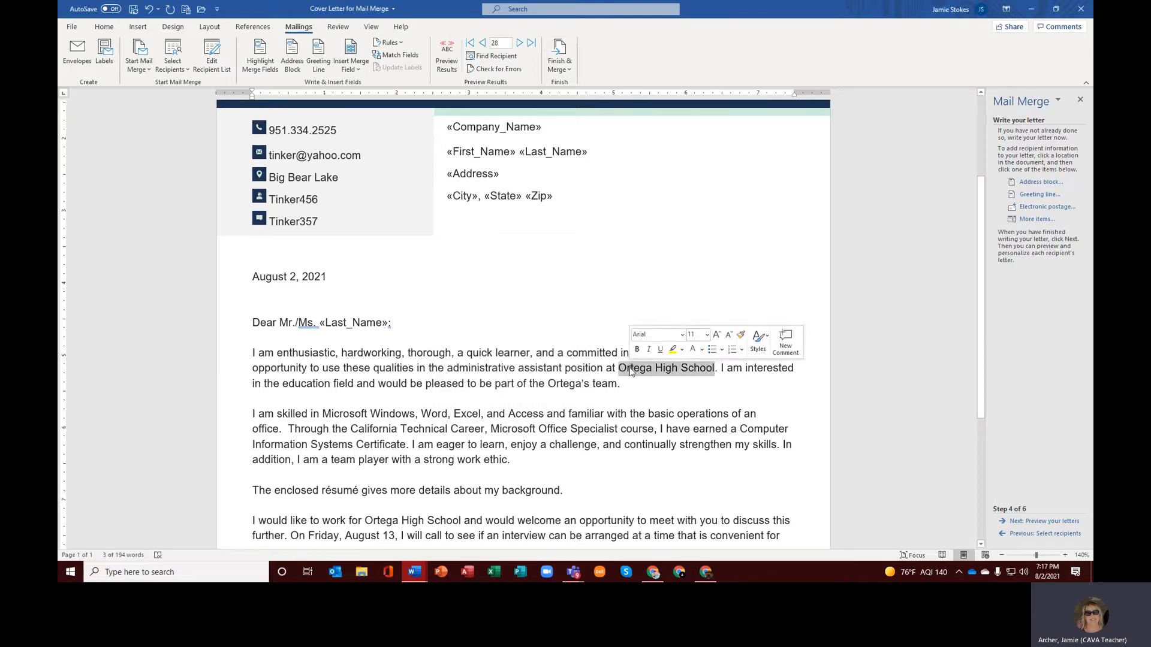
{"action": "key", "text": "Delete"}
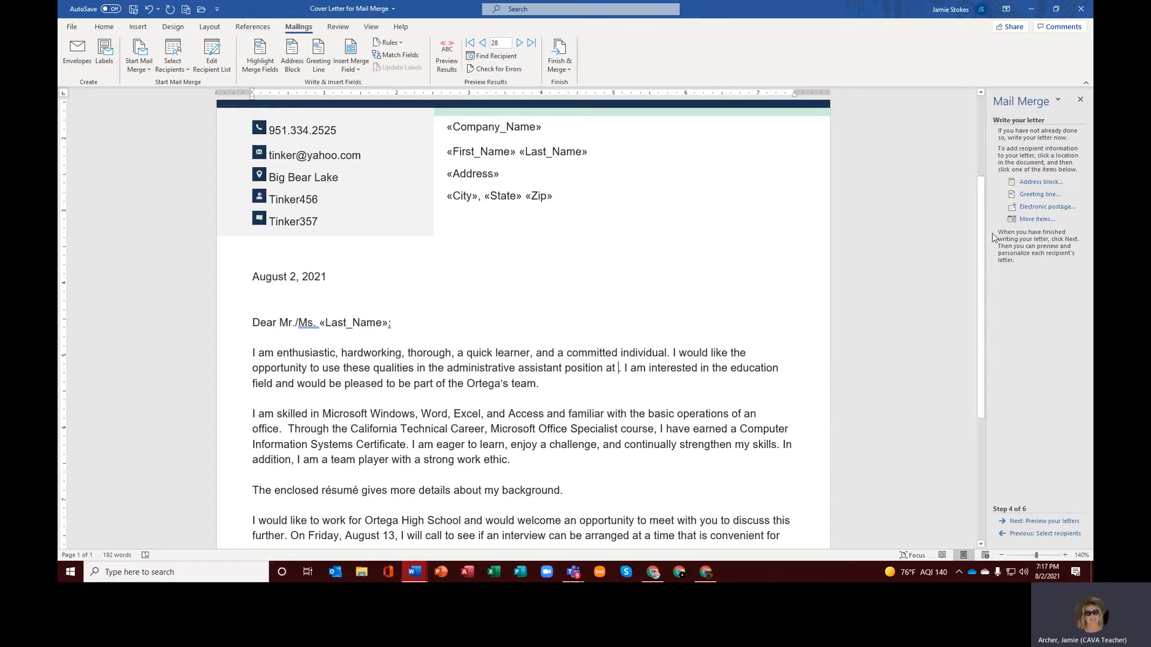
{"action": "left_click", "coordinate": [1026, 219]}
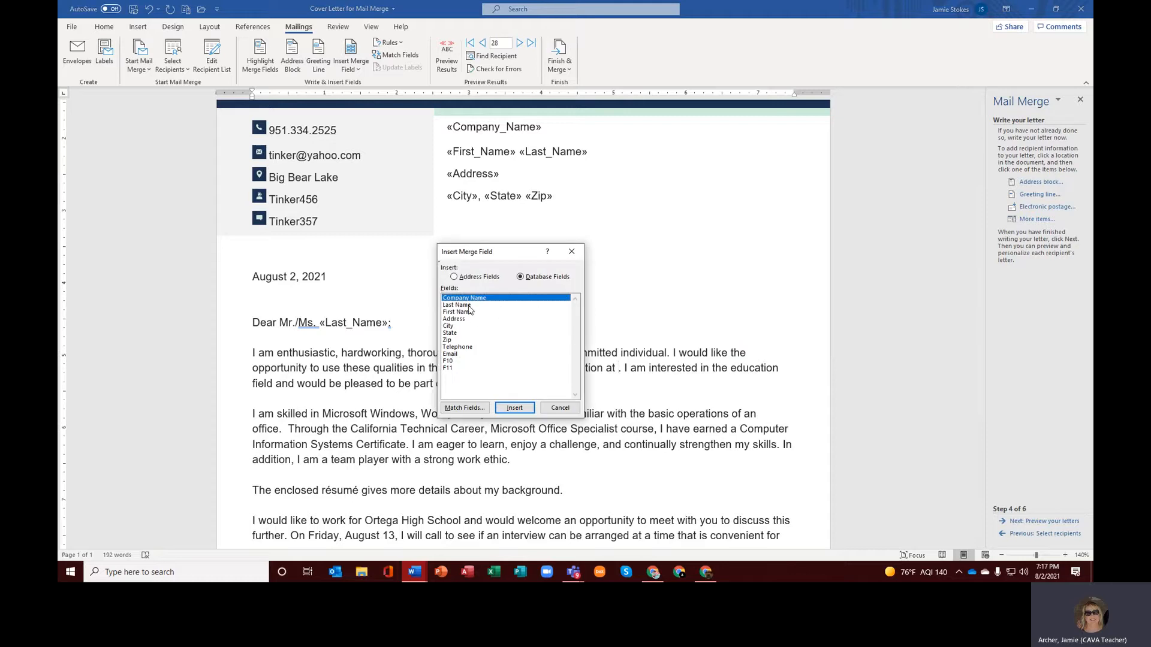
{"action": "left_click", "coordinate": [513, 407]}
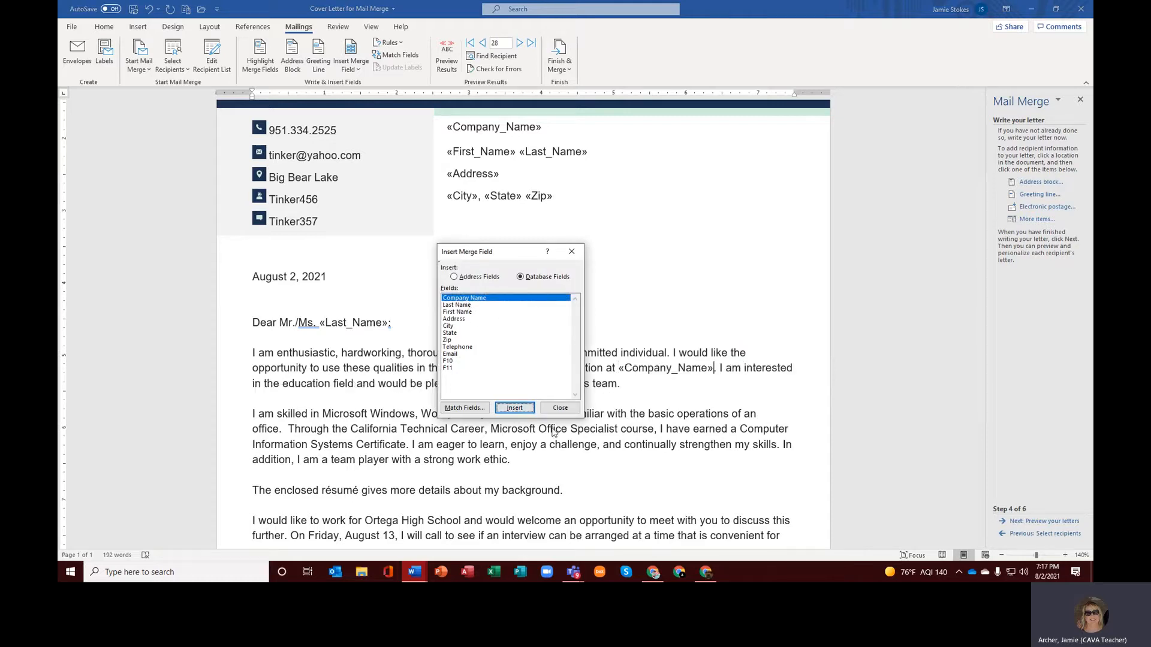
{"action": "left_click", "coordinate": [560, 408]}
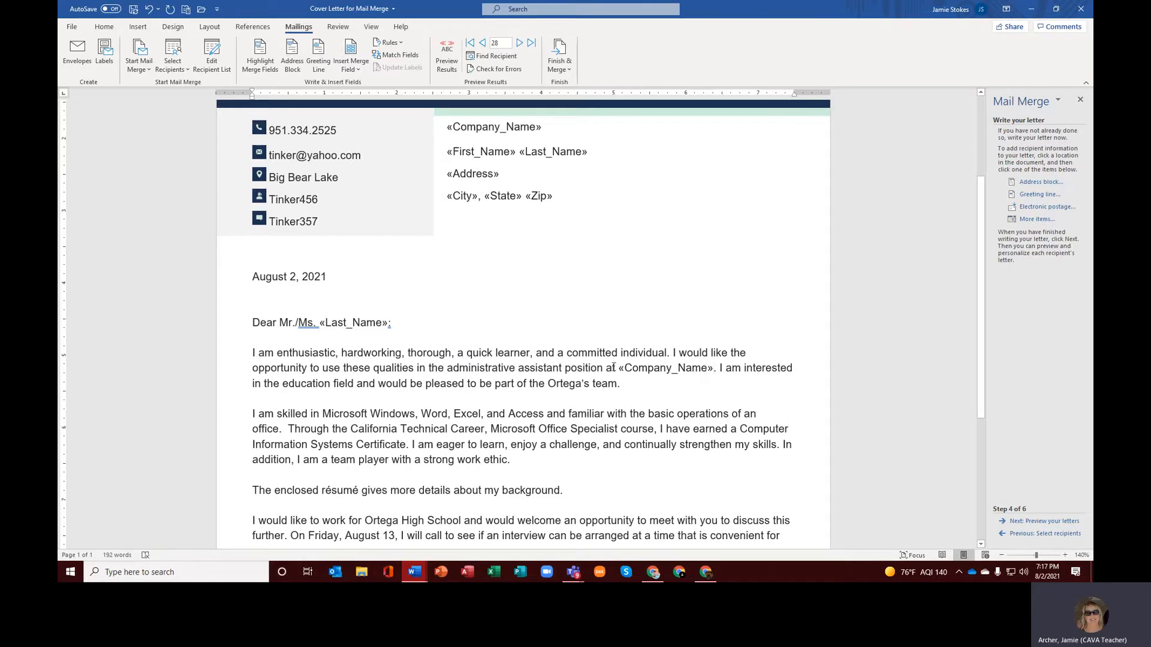
Step: Replace "Ortega" in "Ortega's team" with the Company Name merge field, keeping the possessive ending
{"action": "left_click_drag", "start_coordinate": [583, 384], "coordinate": [548, 383]}
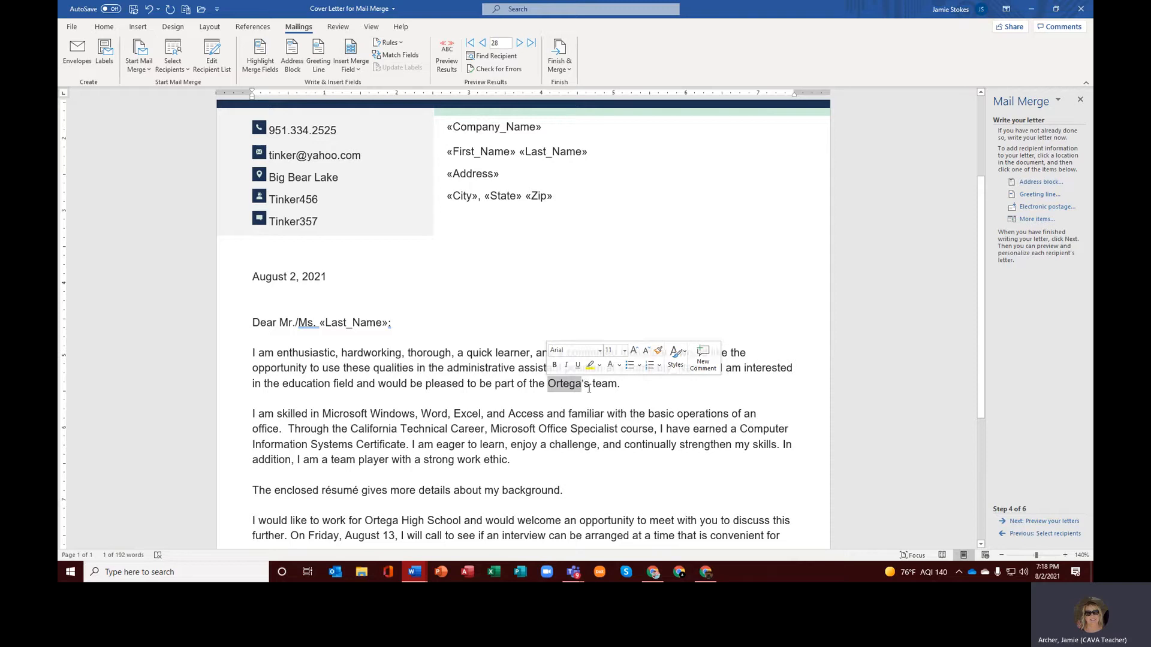
{"action": "left_click", "coordinate": [1028, 220]}
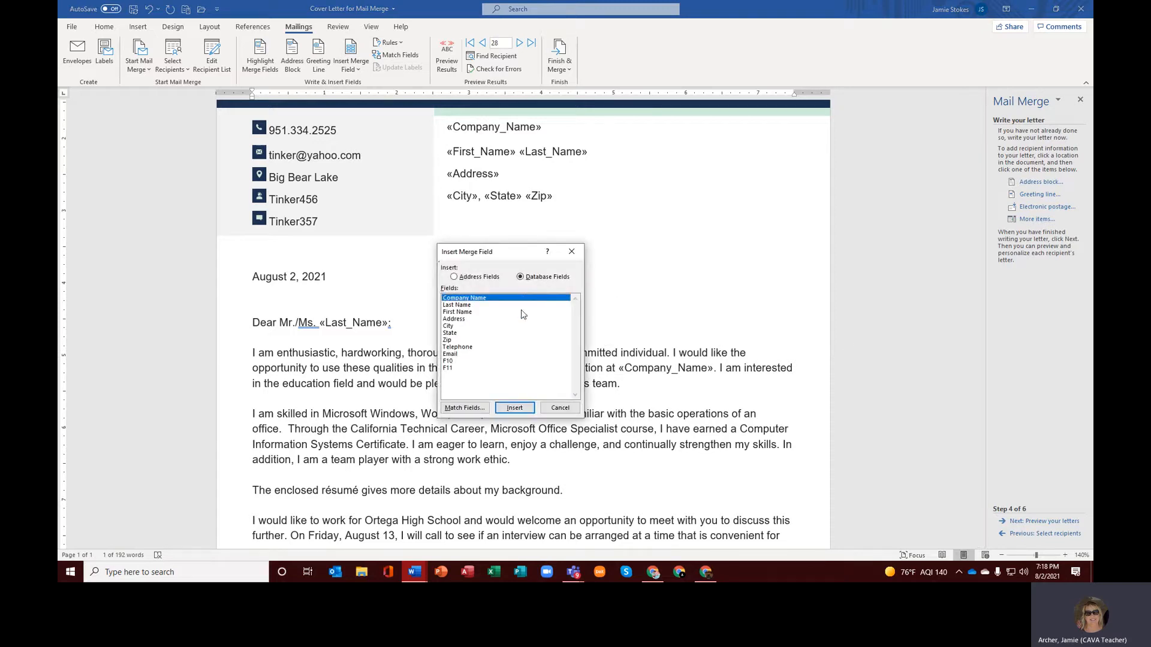
{"action": "left_click", "coordinate": [514, 408]}
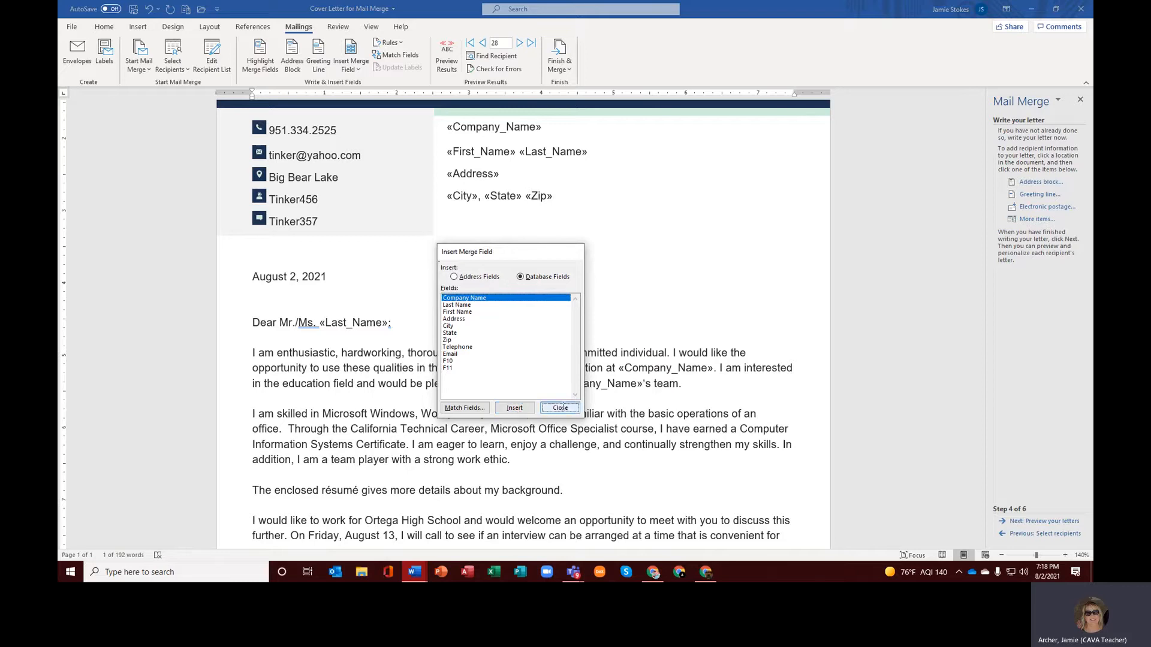
{"action": "left_click", "coordinate": [560, 408]}
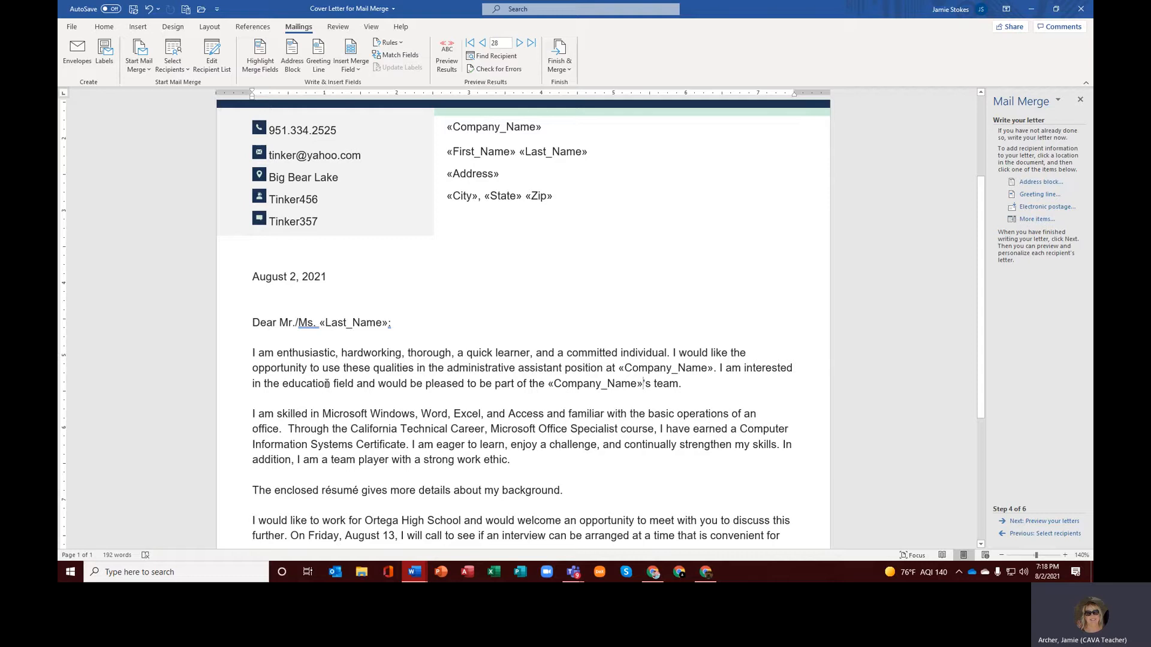
{"action": "left_click_drag", "start_coordinate": [329, 384], "coordinate": [283, 385]}
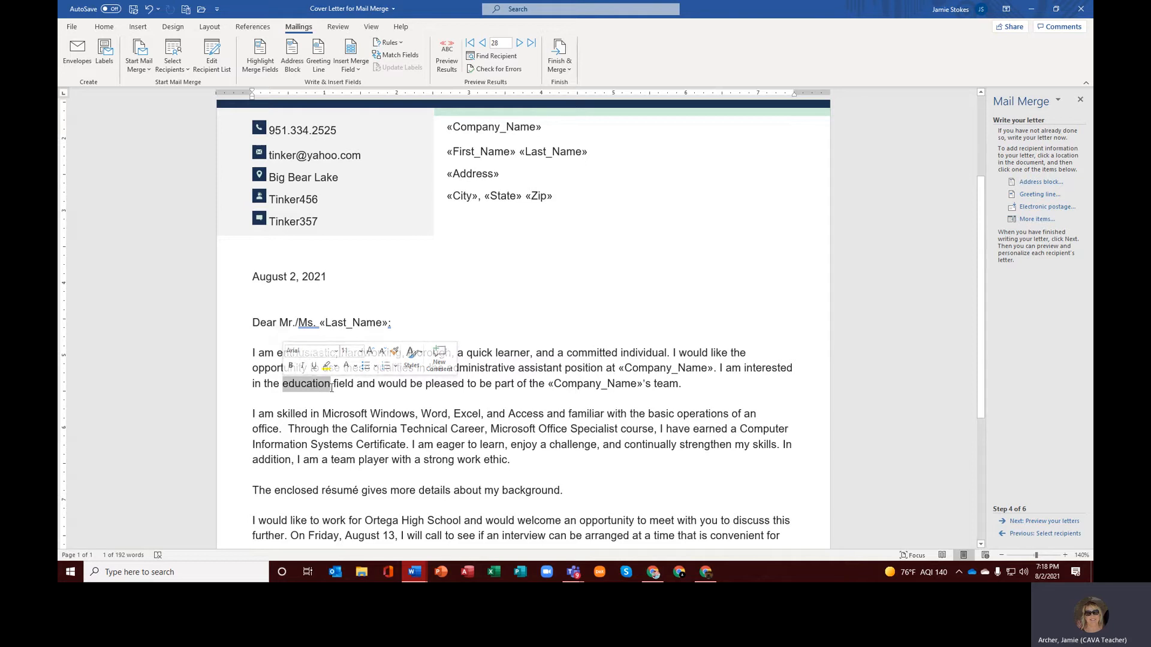
{"action": "left_click", "coordinate": [284, 386]}
{"action": "left_click_drag", "start_coordinate": [283, 384], "coordinate": [349, 382]}
{"action": "left_click", "coordinate": [411, 398]}
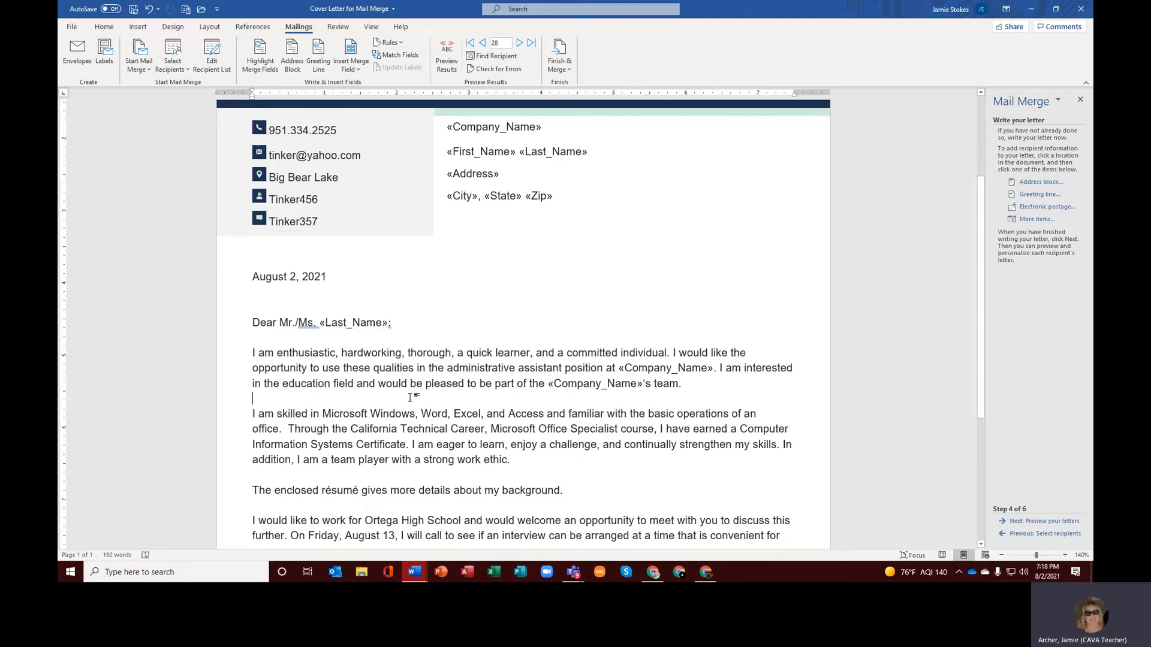
Step: Replace "Ortega High School" in the closing paragraph with the Company Name merge field
{"action": "scroll", "coordinate": [410, 398], "scroll_direction": "down", "scroll_amount": 2}
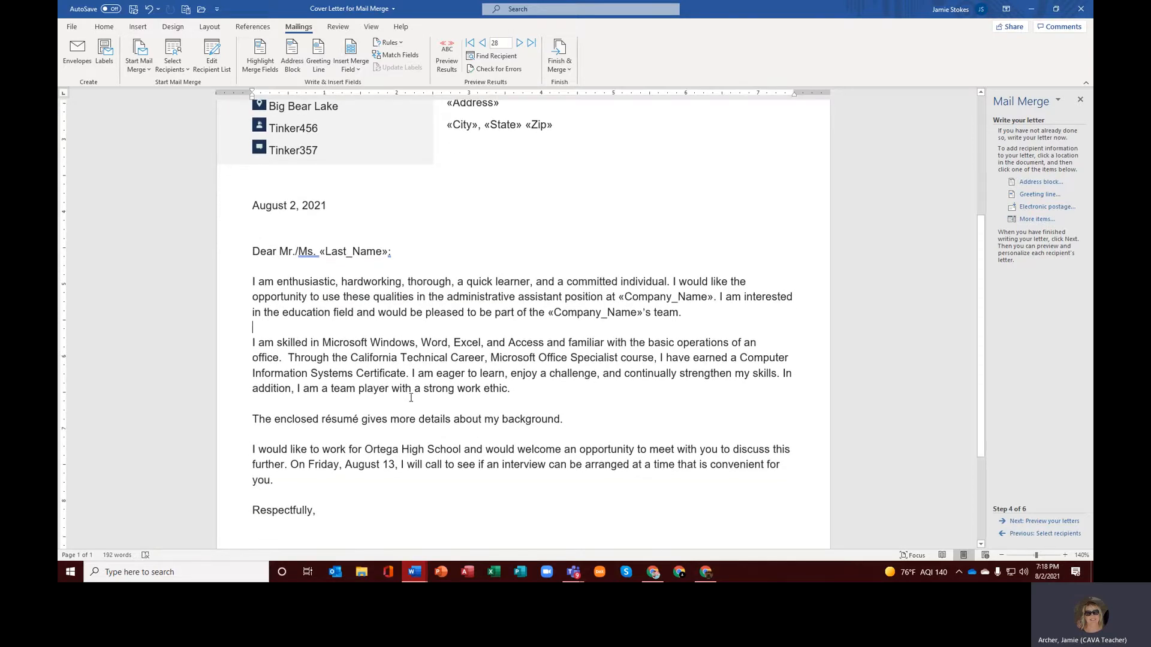
{"action": "scroll", "coordinate": [410, 398], "scroll_direction": "down", "scroll_amount": 1}
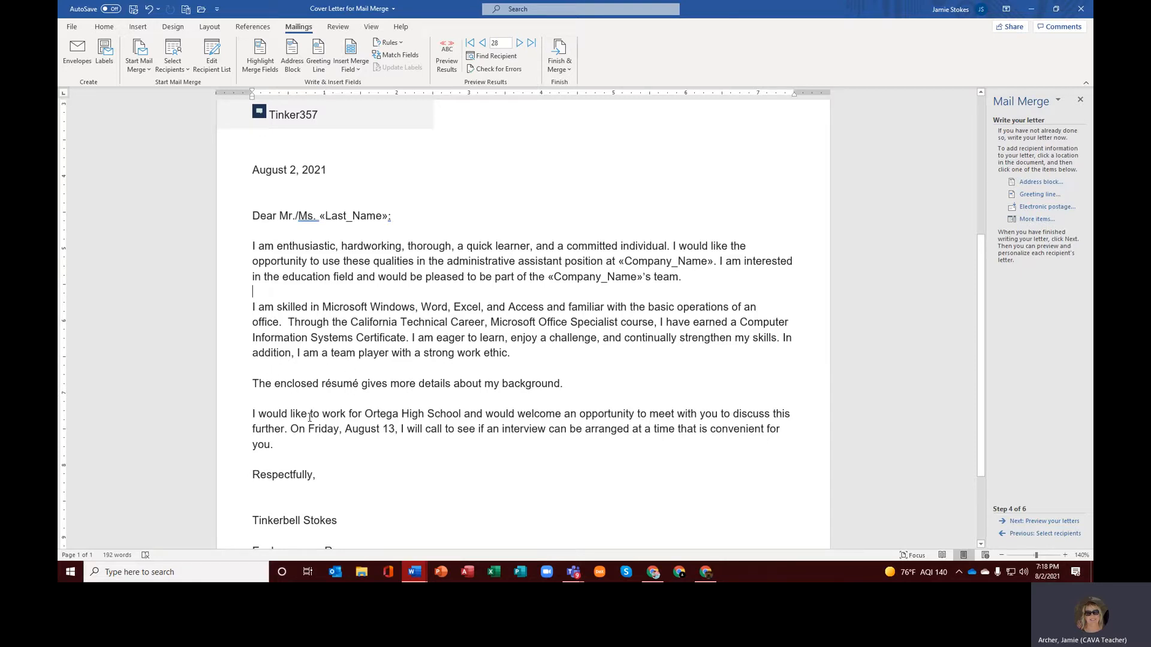
{"action": "scroll", "coordinate": [311, 414], "scroll_direction": "down", "scroll_amount": 1}
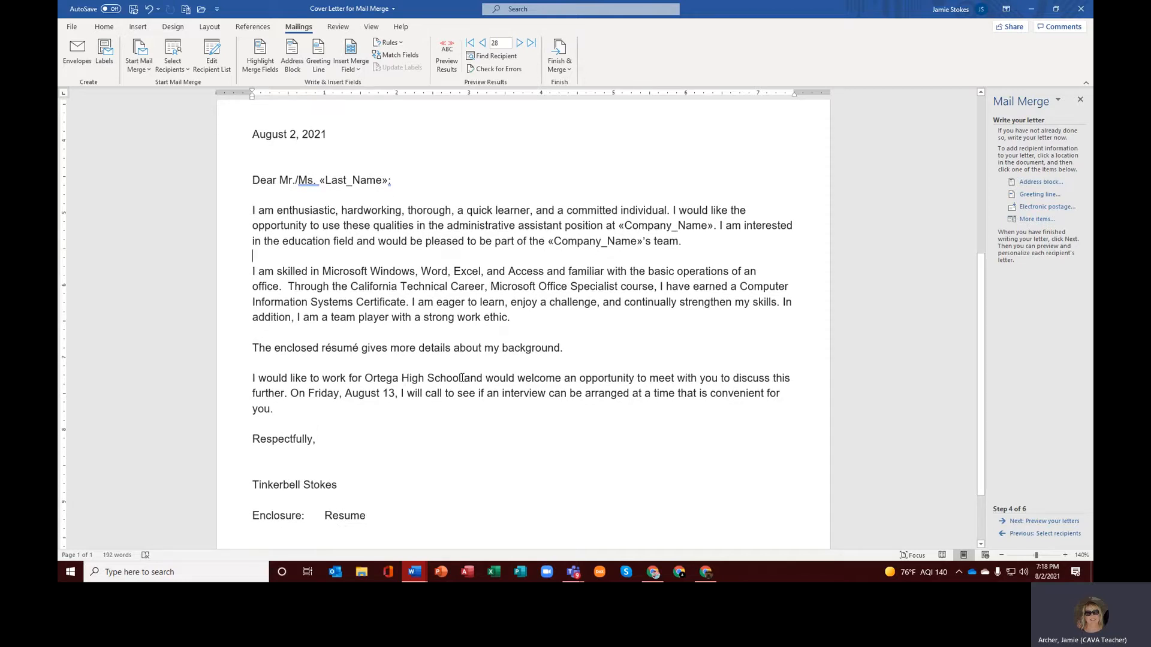
{"action": "left_click_drag", "start_coordinate": [463, 378], "coordinate": [368, 382]}
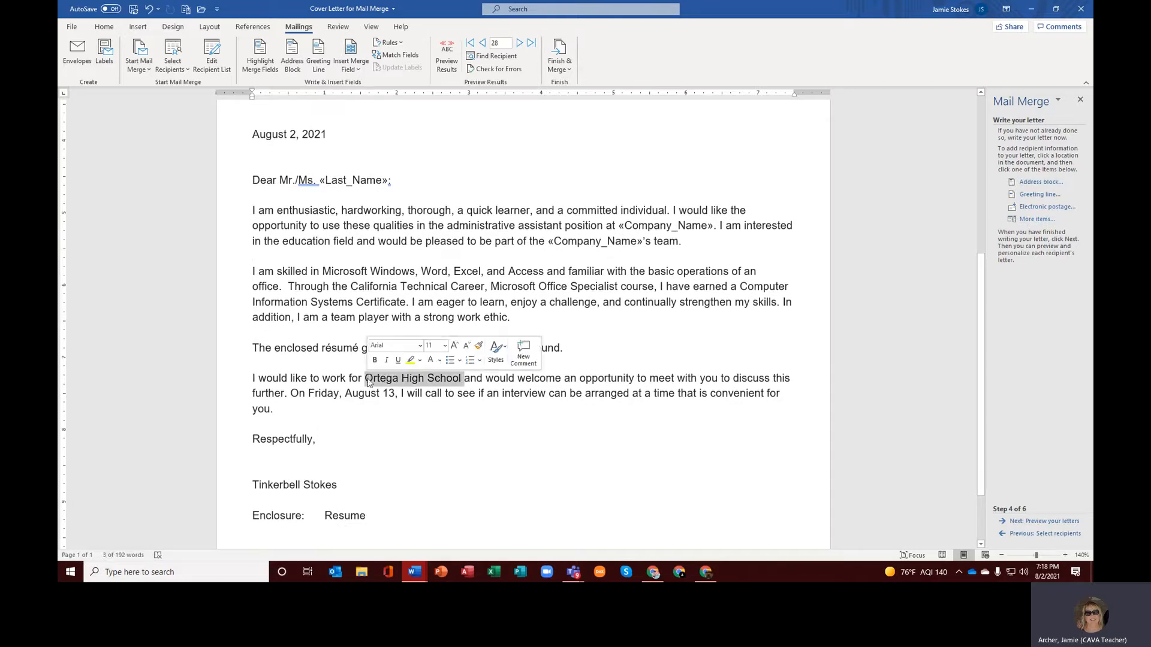
{"action": "key", "text": "Delete"}
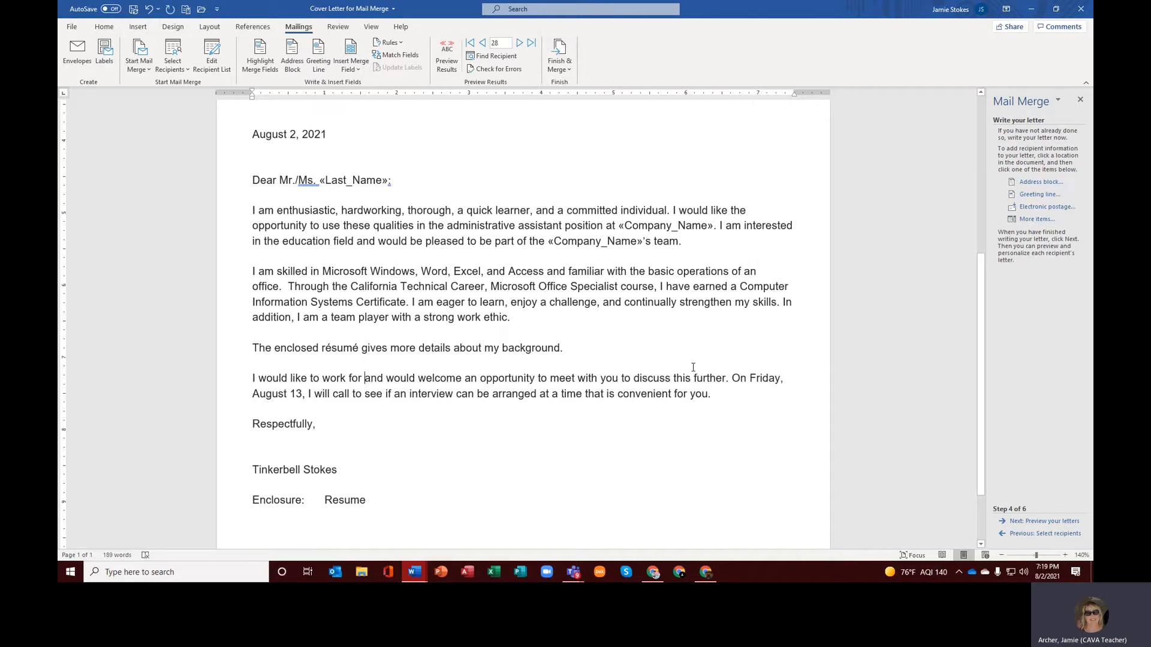
{"action": "left_click", "coordinate": [1024, 220]}
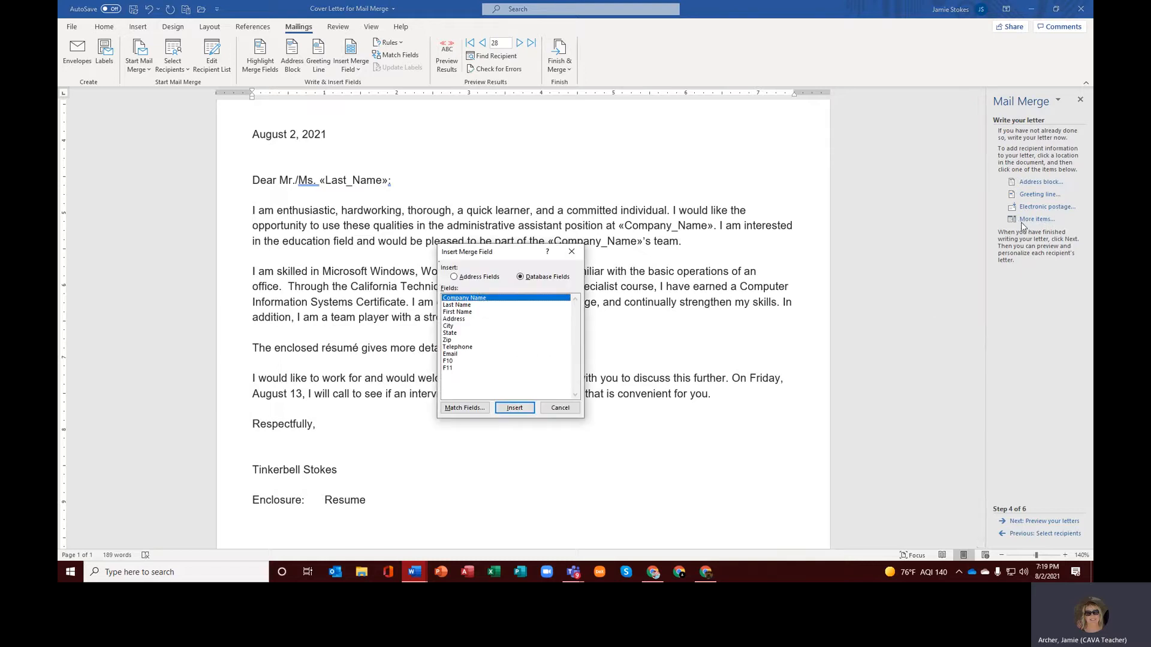
{"action": "left_click", "coordinate": [515, 408]}
{"action": "left_click", "coordinate": [549, 412]}
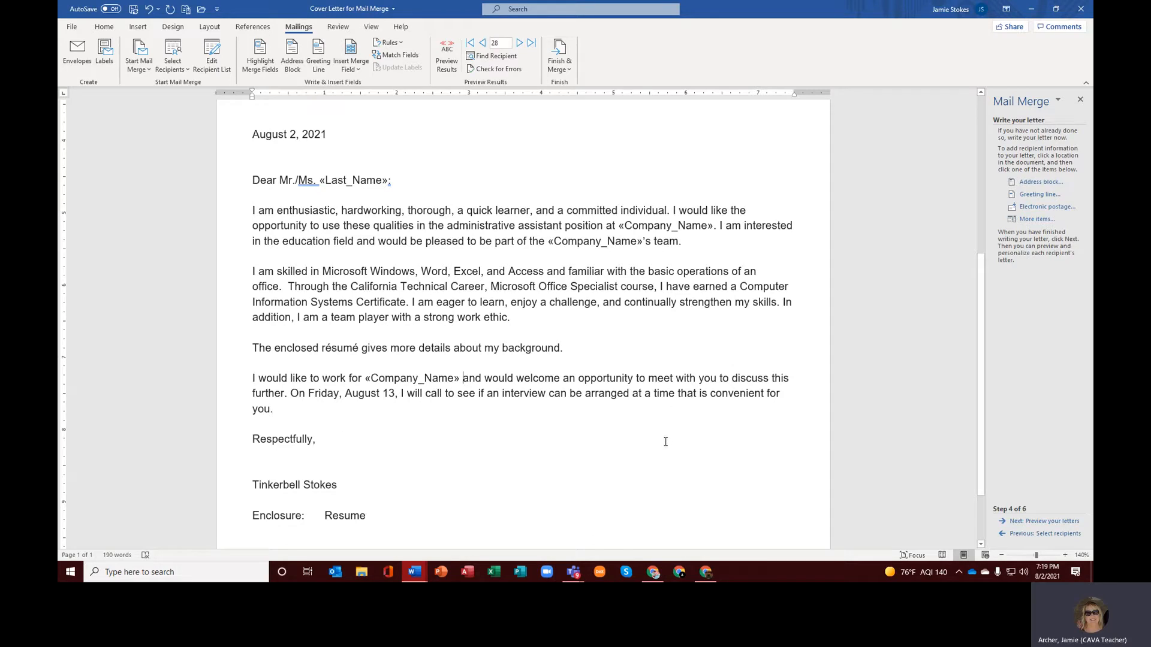
Step: Replace "Resume" on the Enclosure line with the accented "résumé" copied from the body text, capitalized as "Résumé"
{"action": "scroll", "coordinate": [666, 442], "scroll_direction": "down", "scroll_amount": 1}
{"action": "left_click_drag", "start_coordinate": [360, 313], "coordinate": [322, 315]}
{"action": "right_click", "coordinate": [333, 316]}
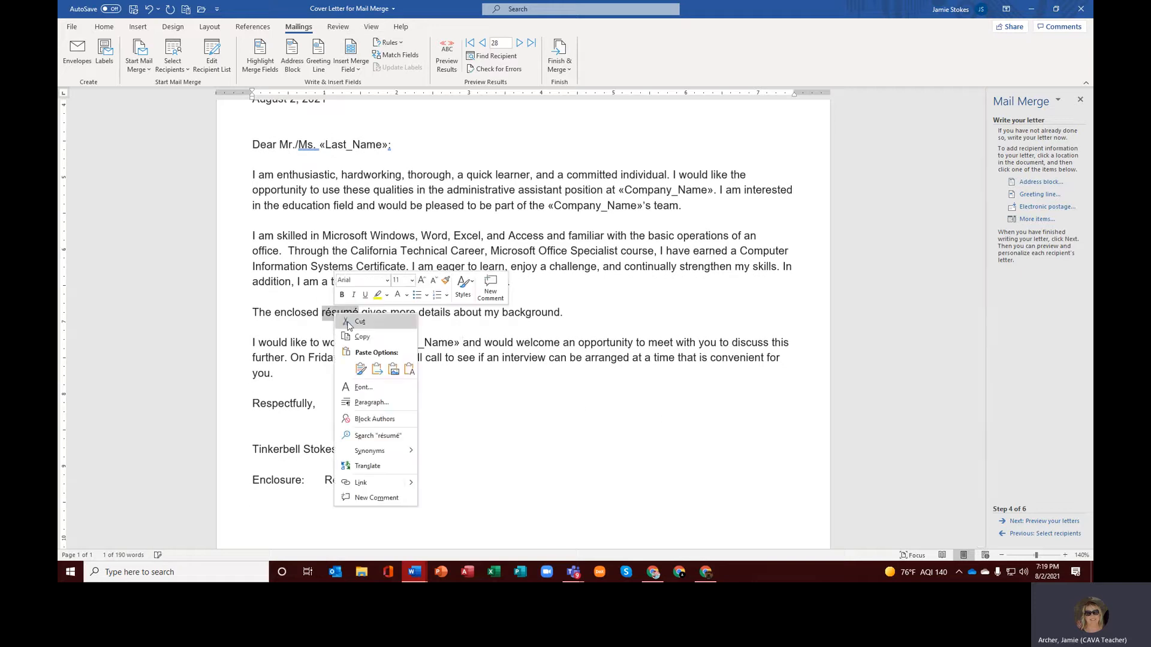
{"action": "left_click", "coordinate": [353, 337]}
{"action": "left_click_drag", "start_coordinate": [365, 481], "coordinate": [324, 480]}
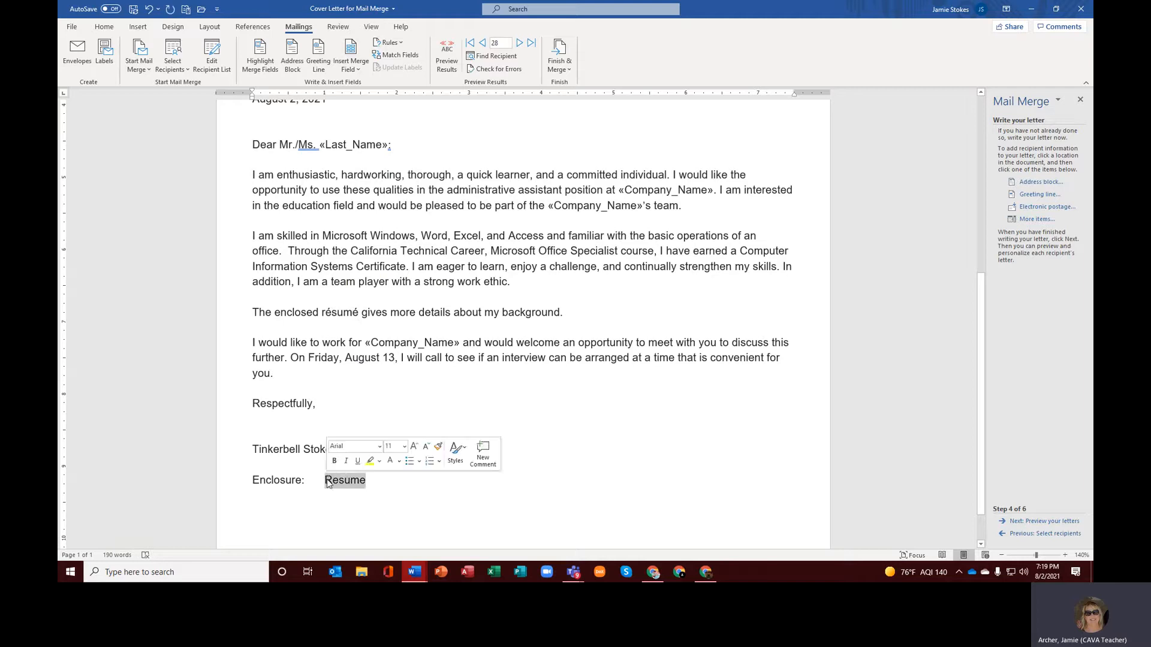
{"action": "key", "text": "ctrl+v"}
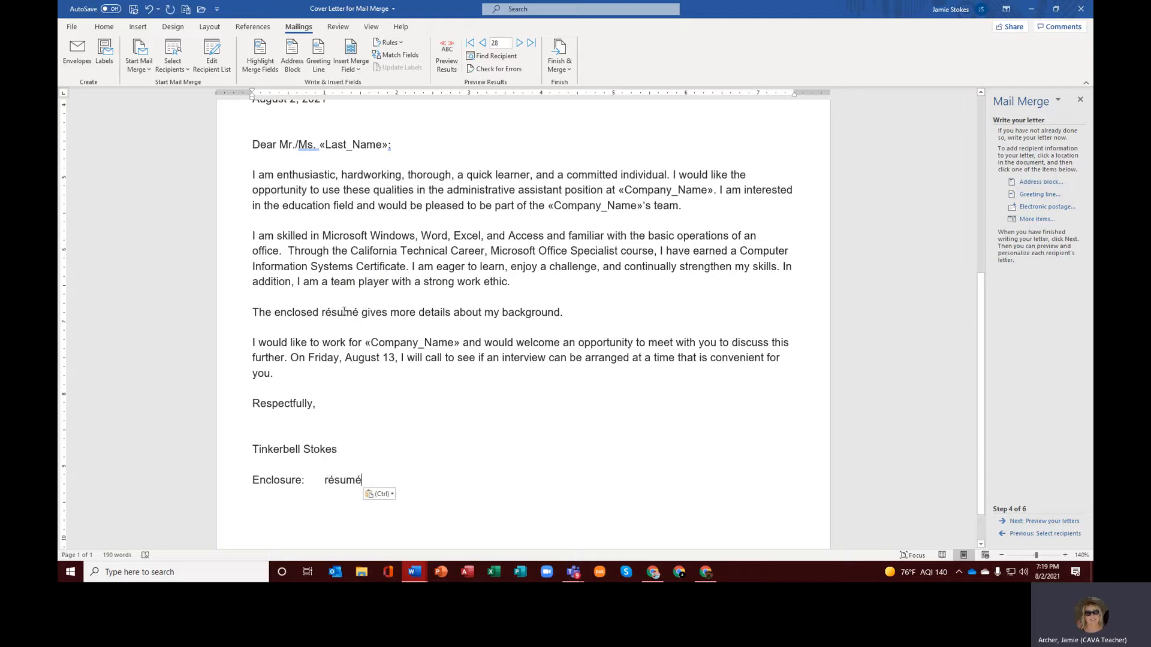
{"action": "left_click_drag", "start_coordinate": [324, 481], "coordinate": [329, 480]}
{"action": "type", "text": "R"}
Step: Draw a freehand scribble signature about 1.13" wide and 0.49" high between "Respectfully," and the typed sender name
{"action": "left_click", "coordinate": [139, 27]}
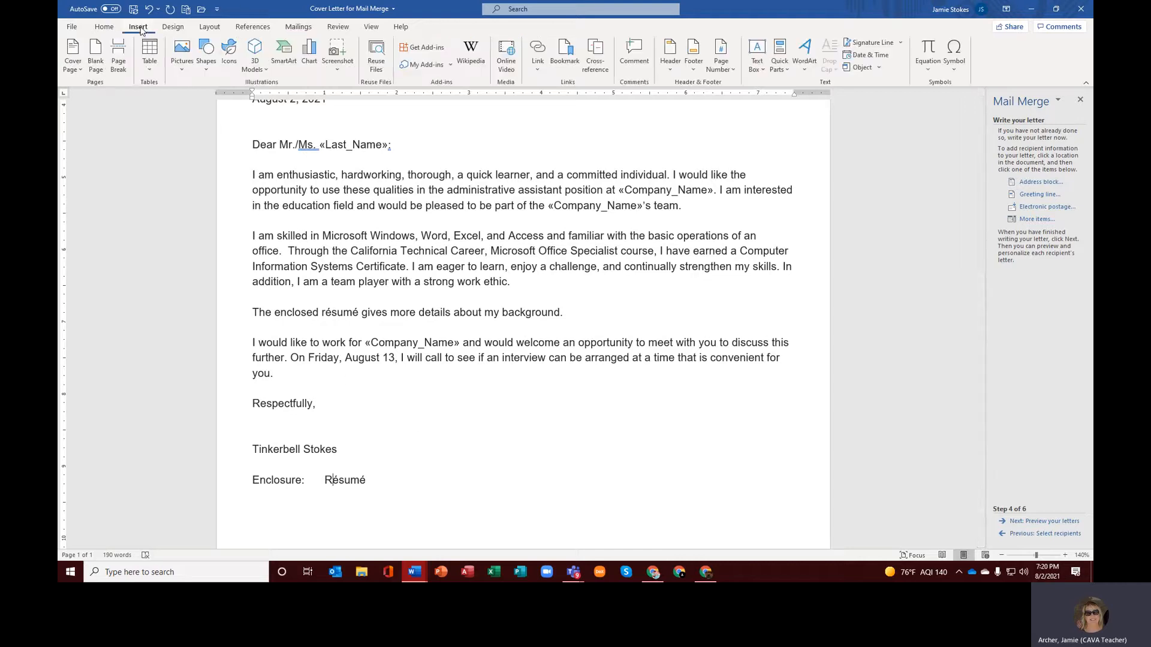
{"action": "left_click", "coordinate": [208, 66]}
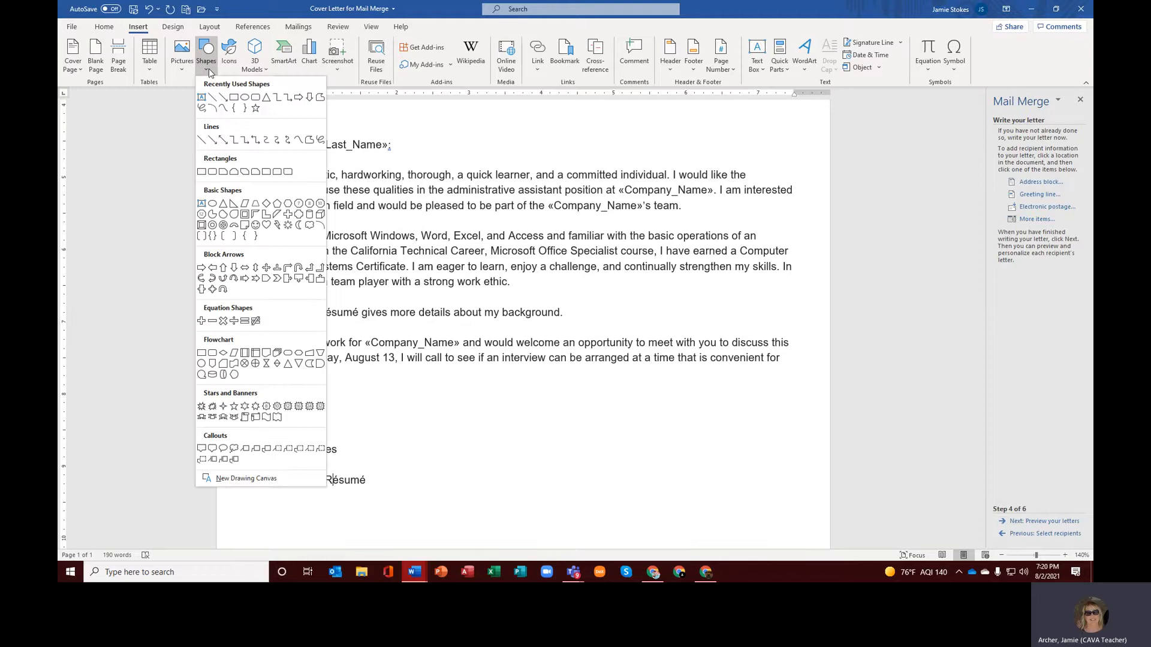
{"action": "left_click", "coordinate": [201, 108]}
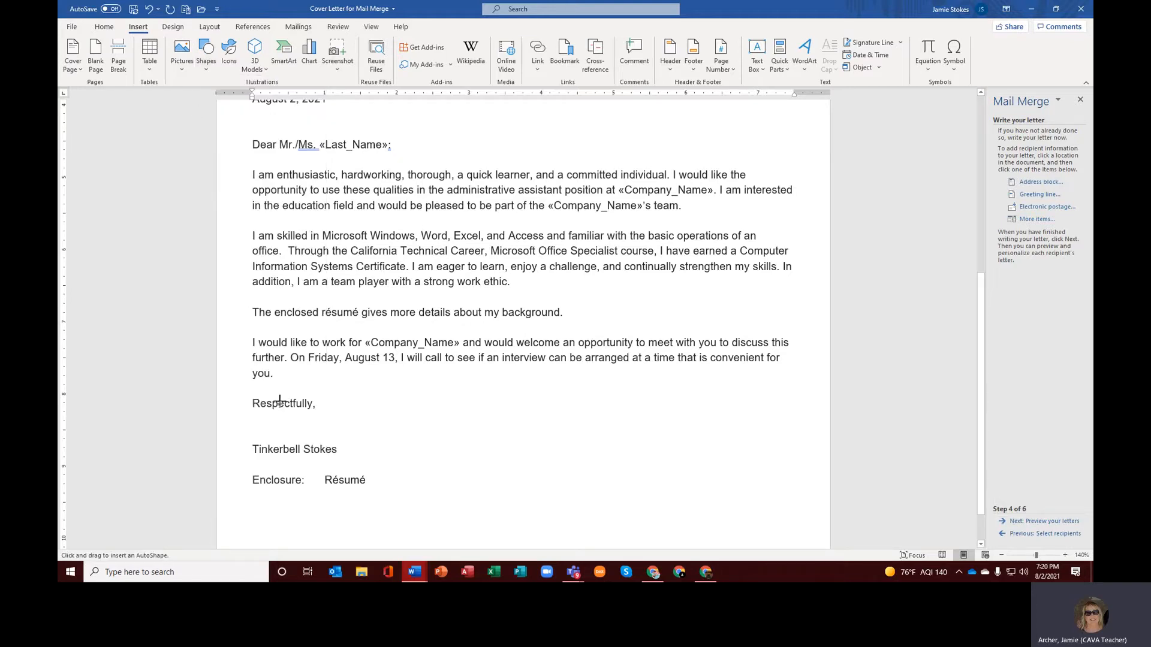
{"action": "mouse_move", "coordinate": [275, 426]}
{"action": "left_mouse_down"}
{"action": "mouse_move", "coordinate": [257, 436]}
{"action": "mouse_move", "coordinate": [314, 413]}
{"action": "mouse_move", "coordinate": [318, 442]}
{"action": "left_mouse_up"}
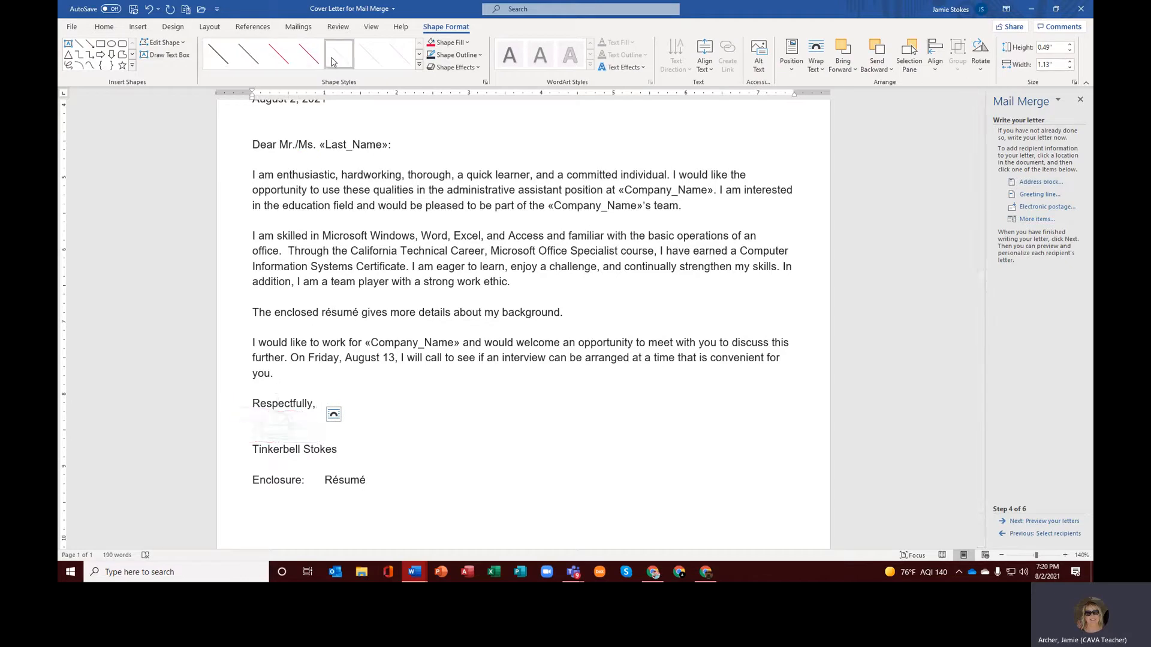
Step: Check the signature's outline weight options, and move the signature slightly to the right above the typed sender name
{"action": "left_click", "coordinate": [481, 58]}
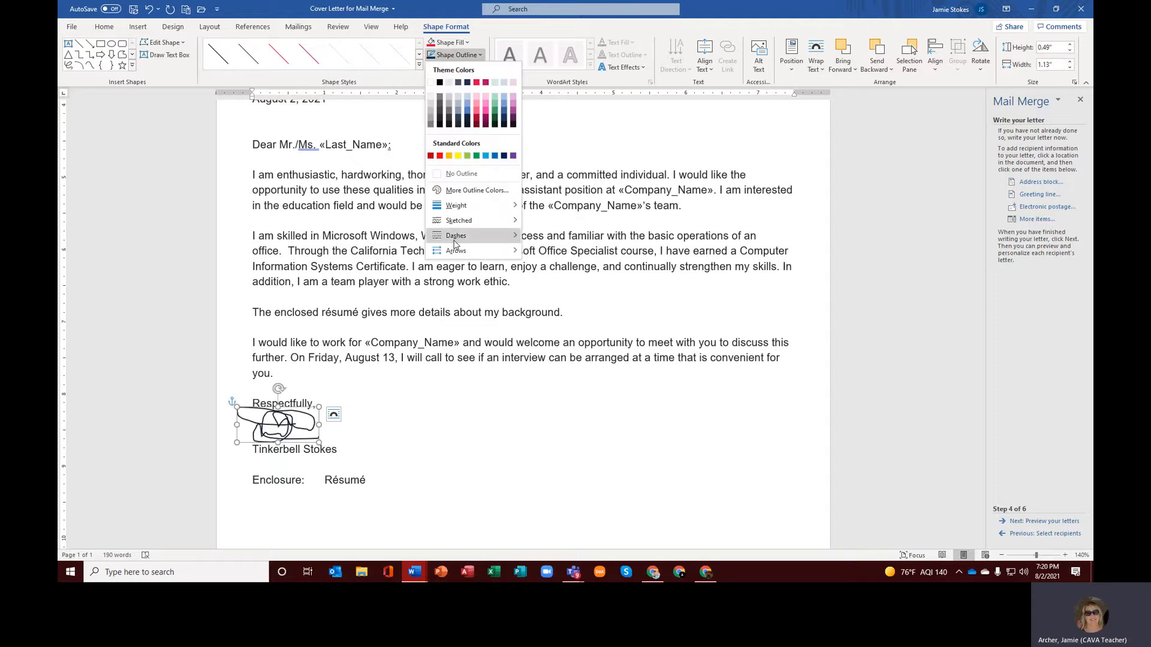
{"action": "mouse_move", "coordinate": [453, 240]}
{"action": "mouse_move", "coordinate": [456, 207]}
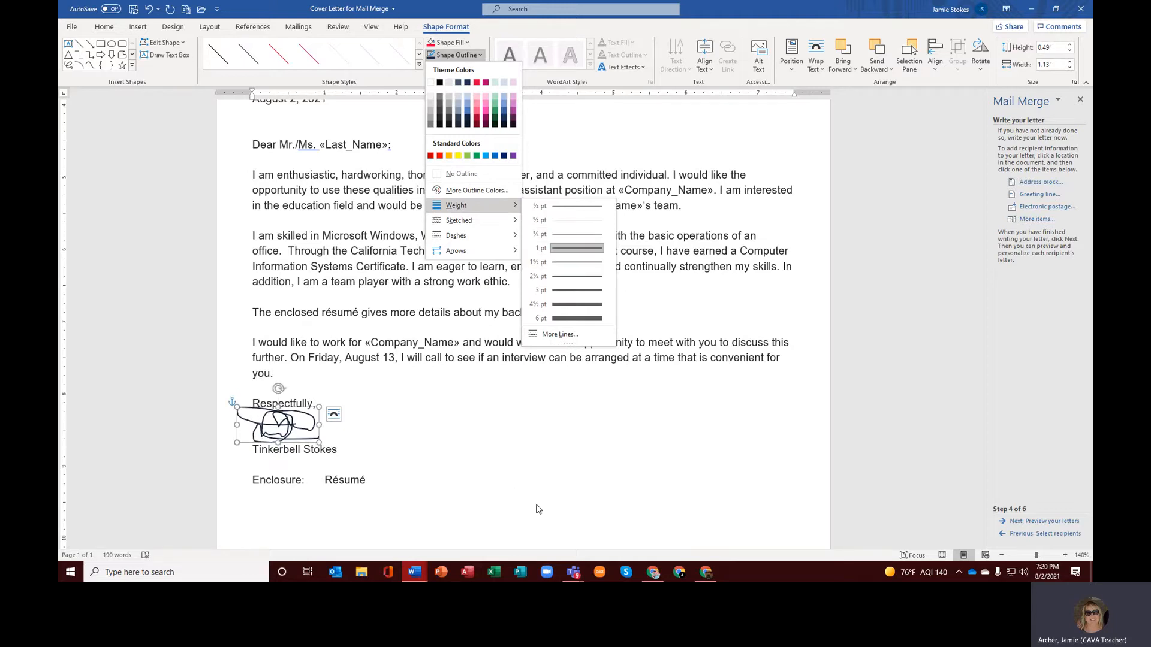
{"action": "left_click", "coordinate": [582, 500]}
{"action": "left_click_drag", "start_coordinate": [319, 435], "coordinate": [332, 438]}
{"action": "left_click", "coordinate": [432, 453]}
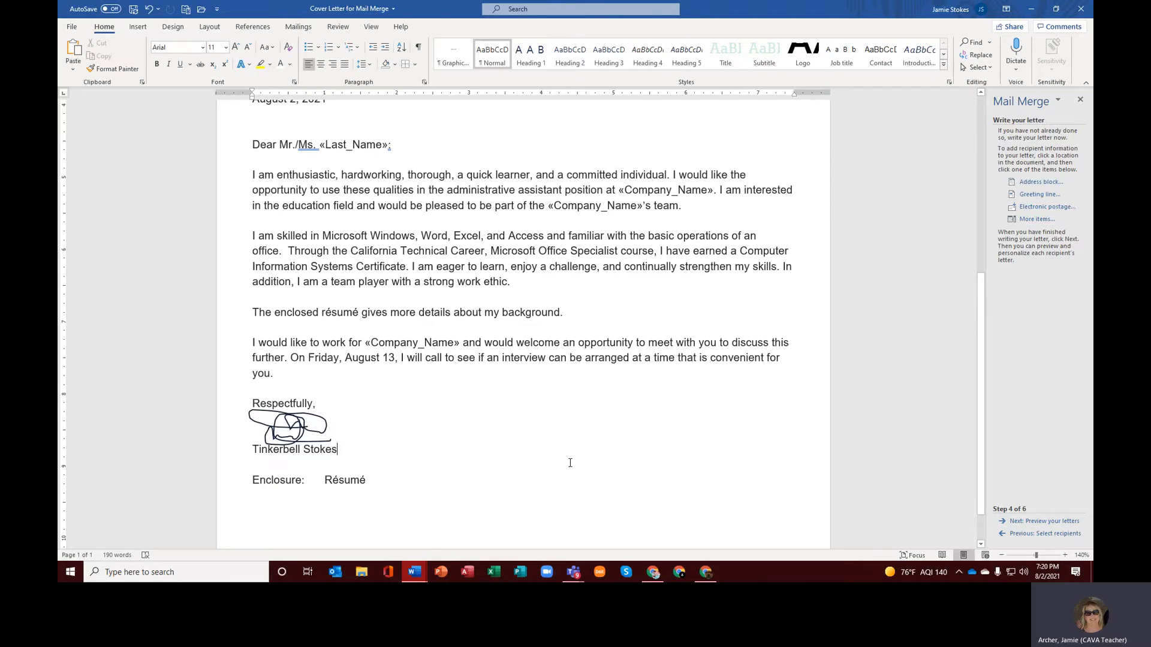
Step: Review the merge fields and text of the whole letter, from the address block through the Enclosure line
{"action": "scroll", "coordinate": [332, 210], "scroll_direction": "up", "scroll_amount": 5}
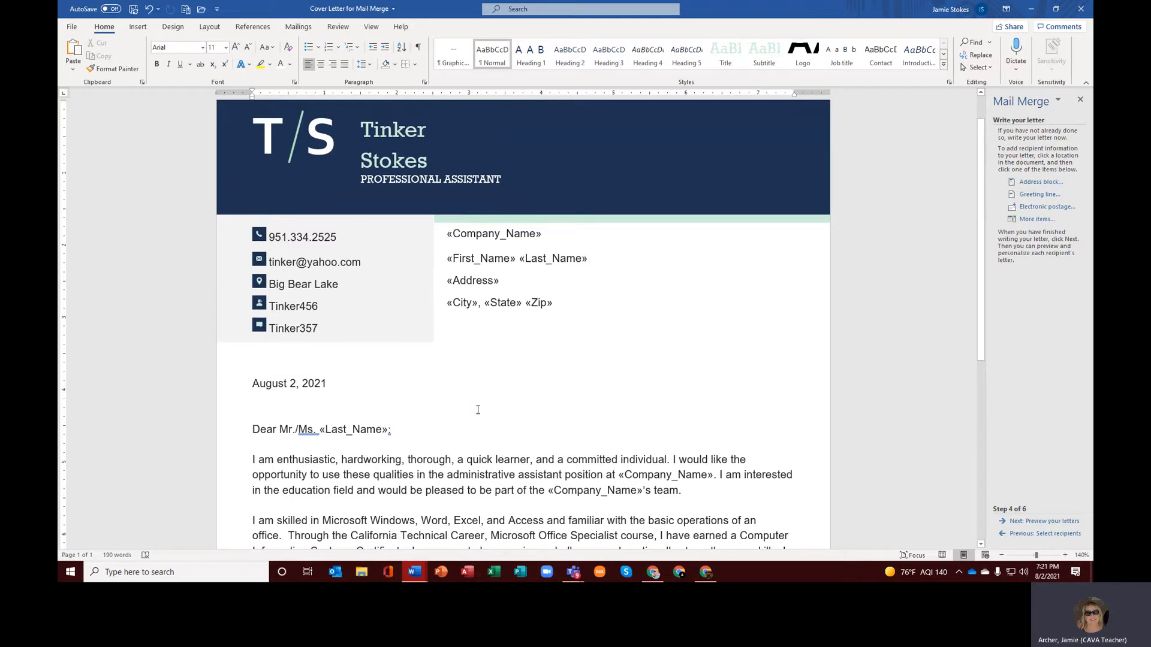
{"action": "scroll", "coordinate": [477, 409], "scroll_direction": "down", "scroll_amount": 2}
{"action": "scroll", "coordinate": [496, 202], "scroll_direction": "up", "scroll_amount": 1}
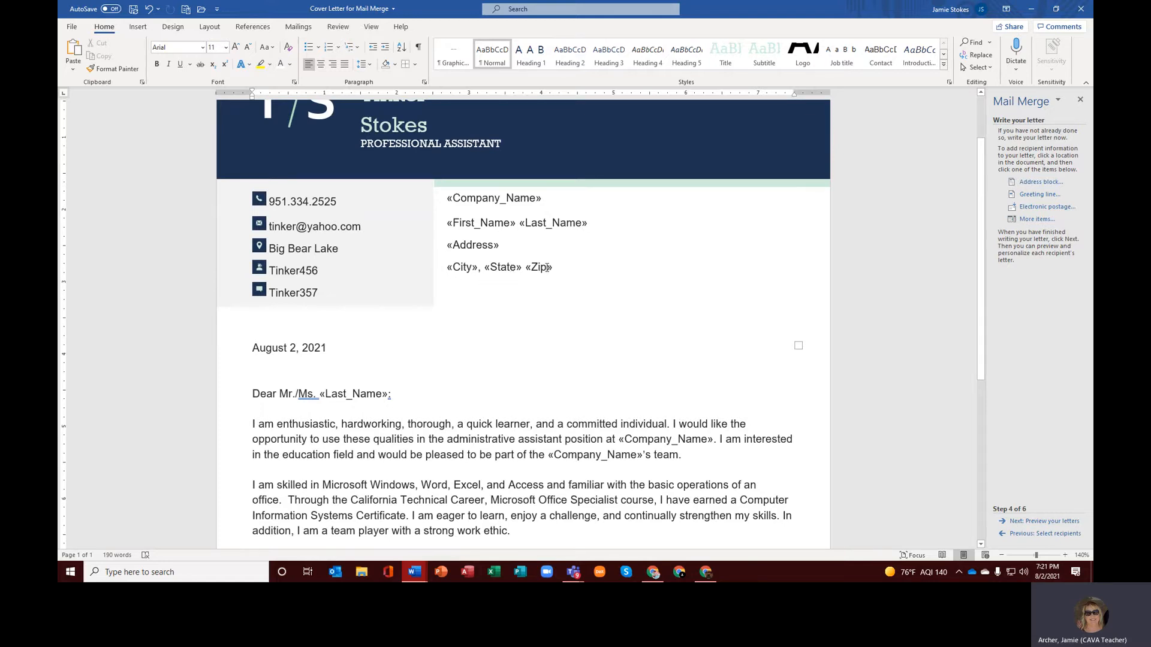
{"action": "scroll", "coordinate": [537, 322], "scroll_direction": "down", "scroll_amount": 3}
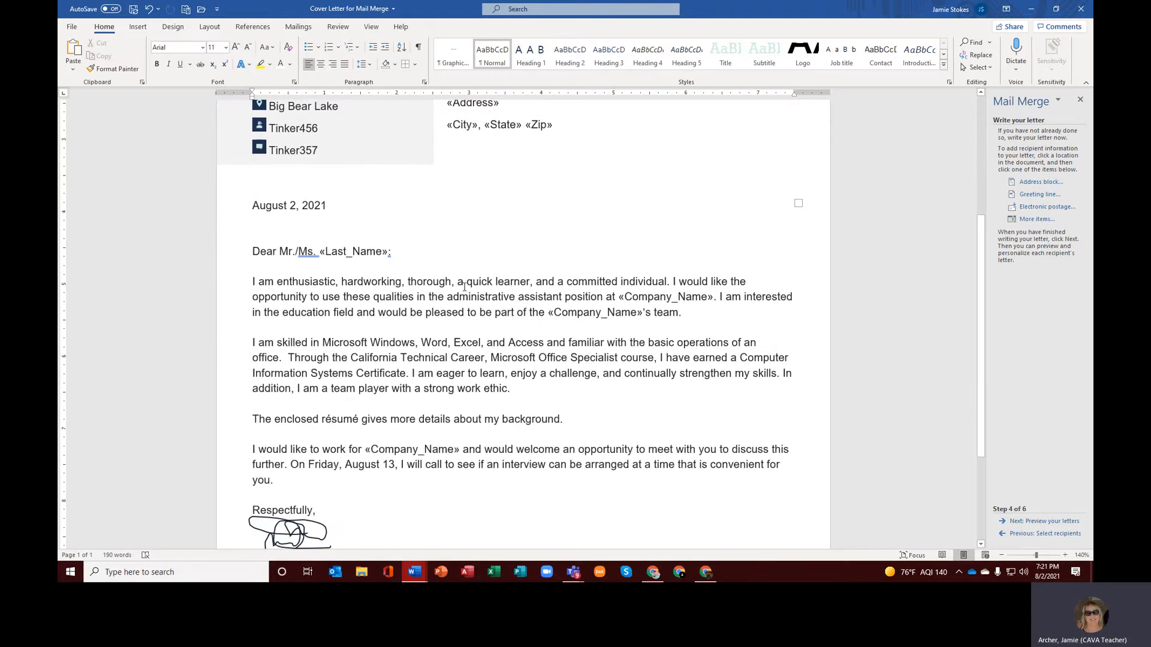
{"action": "scroll", "coordinate": [323, 231], "scroll_direction": "down", "scroll_amount": 1}
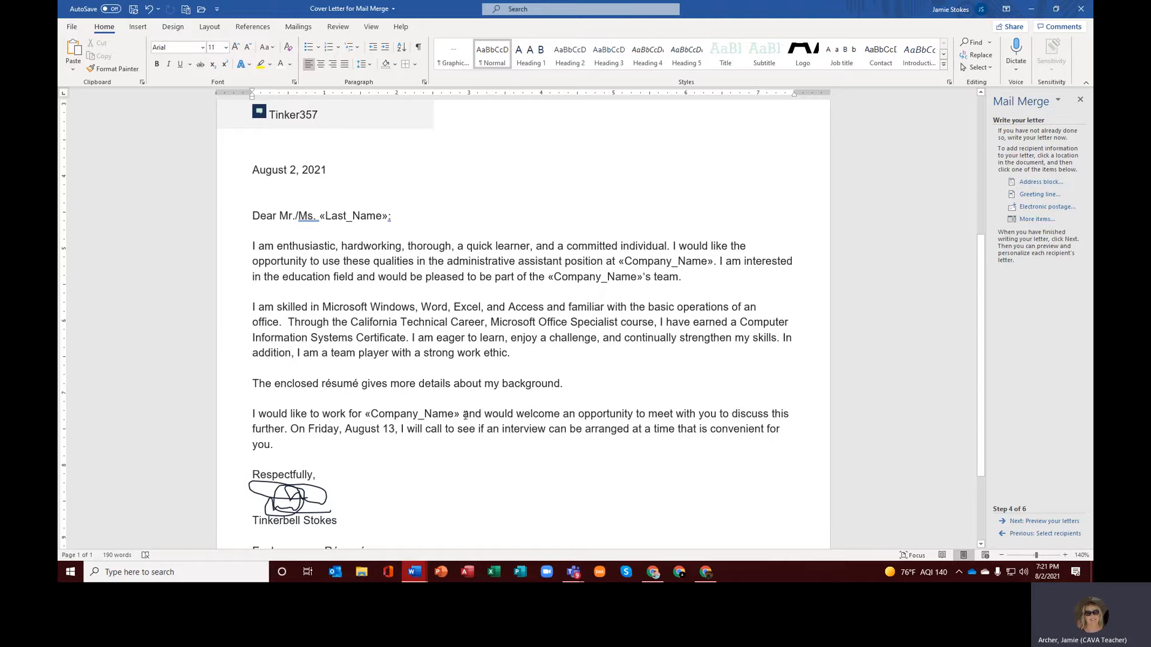
{"action": "scroll", "coordinate": [502, 448], "scroll_direction": "down", "scroll_amount": 3}
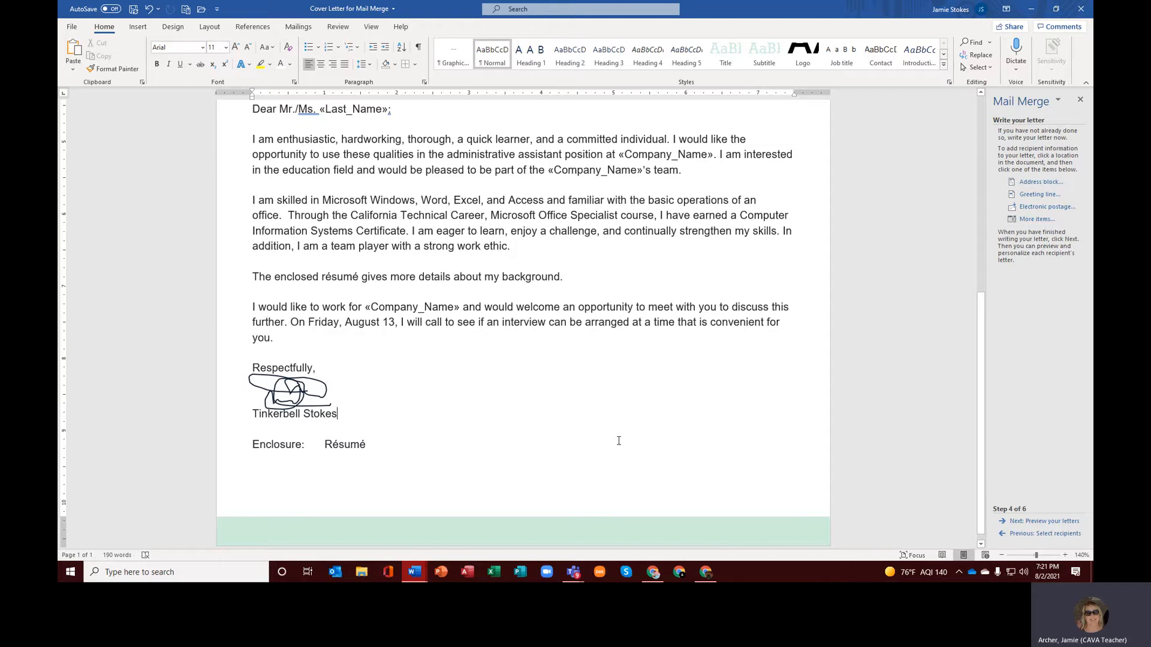
Step: Advance the mail merge to the letter preview and review the merged address block, greeting, body and closing
{"action": "left_click", "coordinate": [1028, 521]}
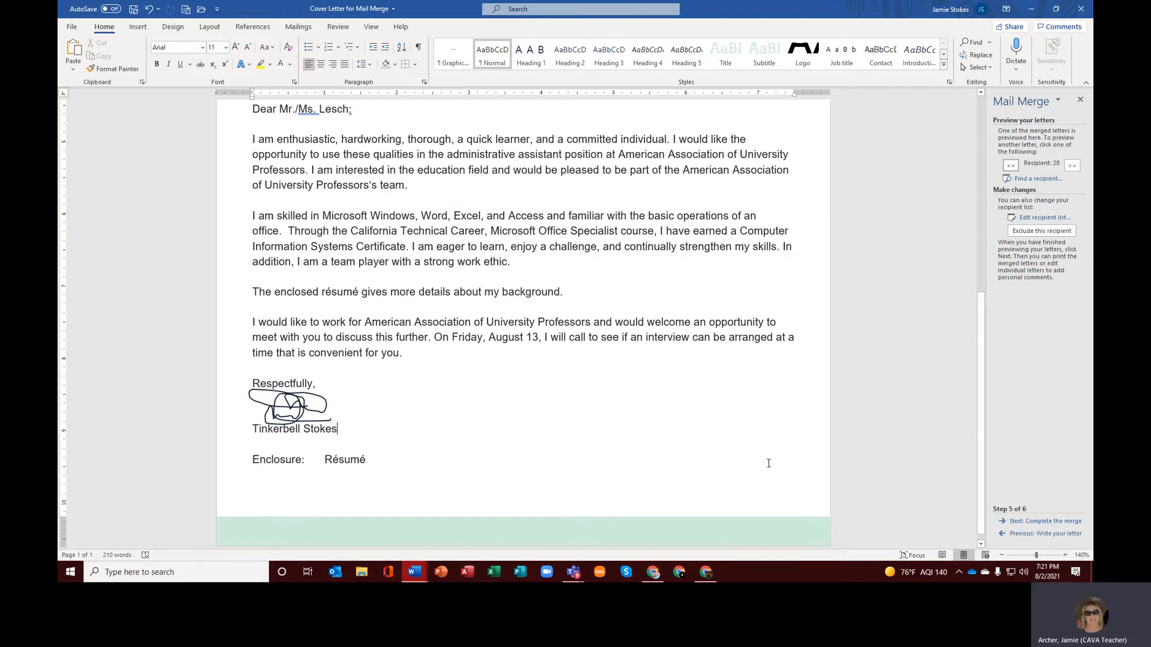
{"action": "scroll", "coordinate": [767, 462], "scroll_direction": "up", "scroll_amount": 5}
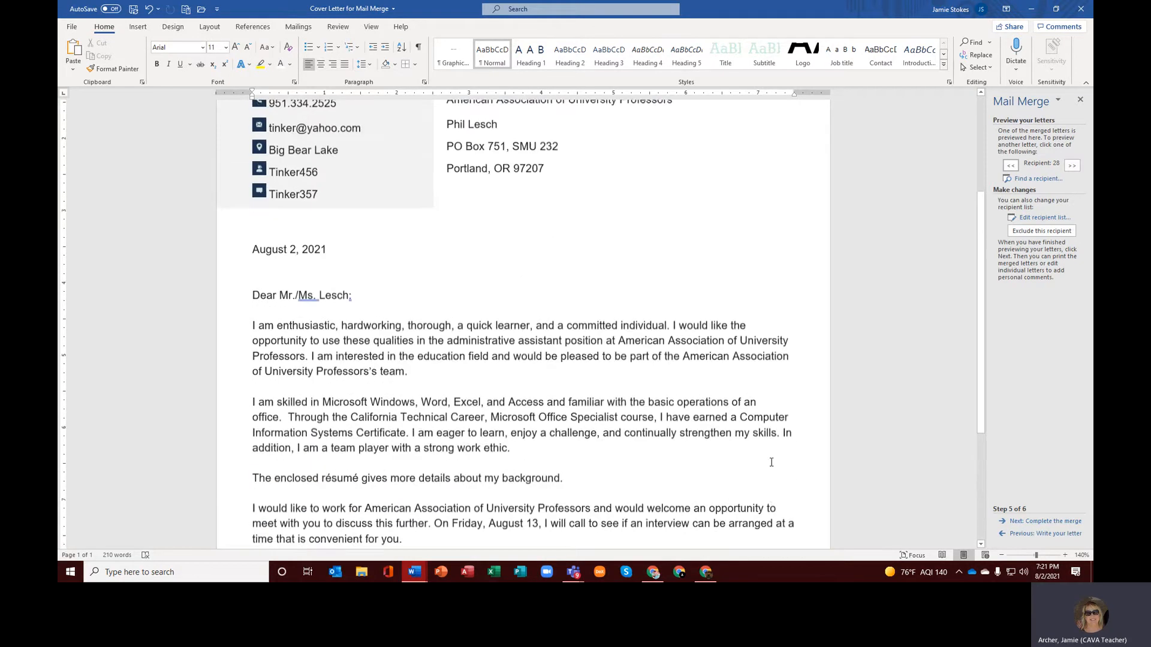
{"action": "scroll", "coordinate": [771, 462], "scroll_direction": "up", "scroll_amount": 3}
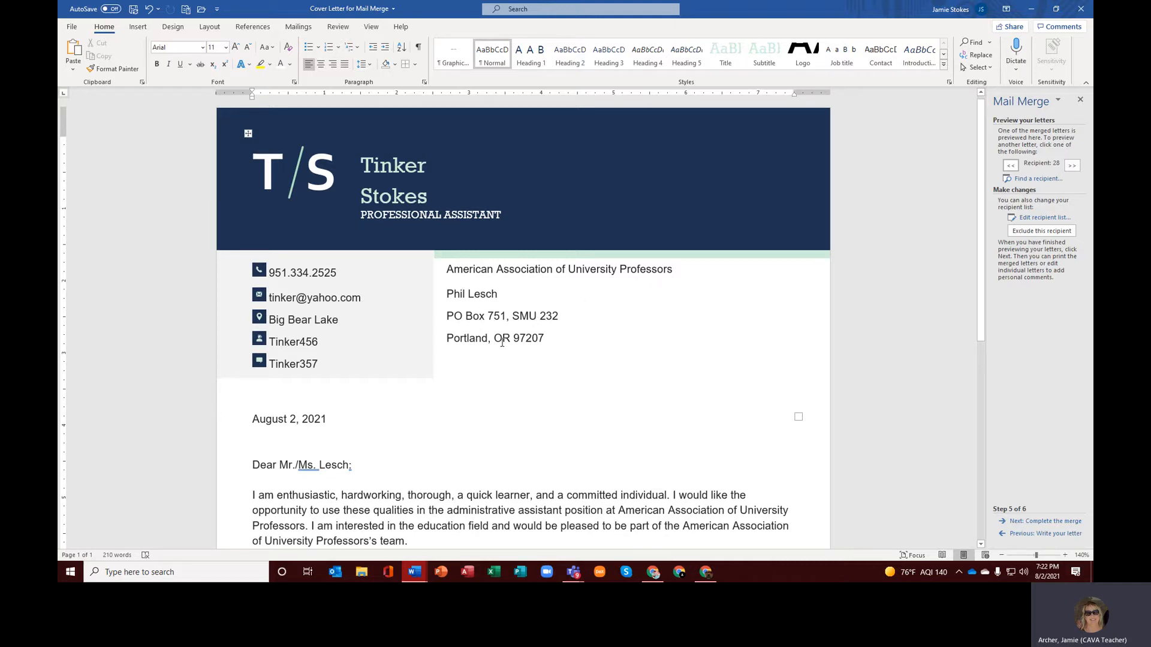
{"action": "scroll", "coordinate": [572, 366], "scroll_direction": "down", "scroll_amount": 5}
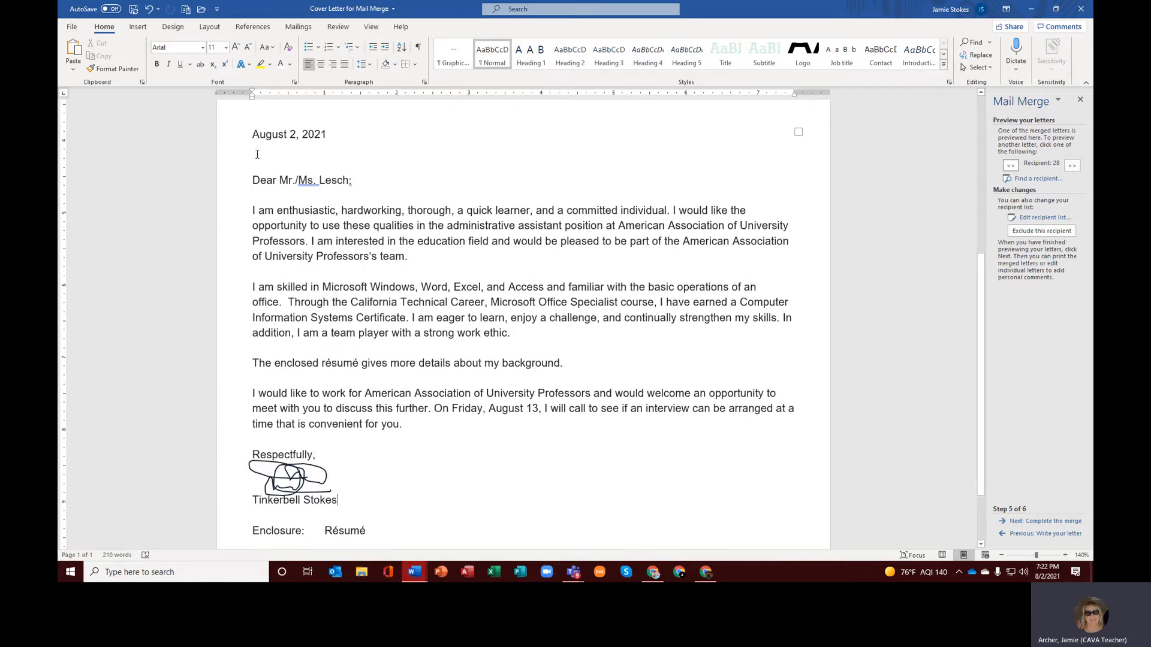
{"action": "scroll", "coordinate": [273, 173], "scroll_direction": "up", "scroll_amount": 1}
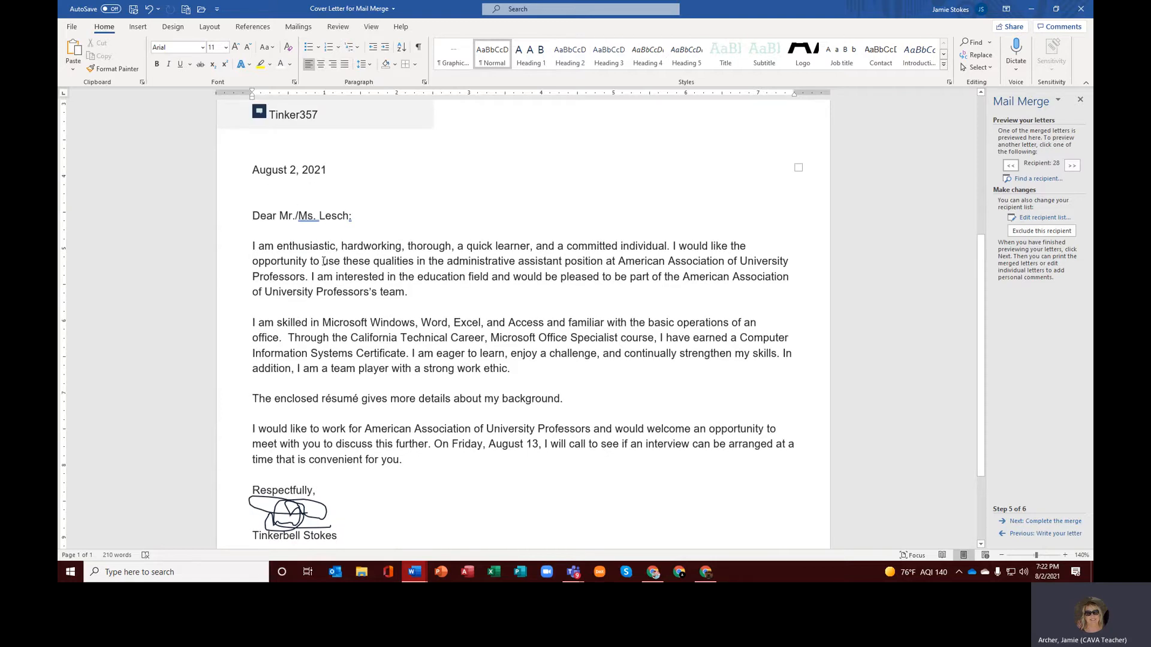
{"action": "scroll", "coordinate": [322, 260], "scroll_direction": "down", "scroll_amount": 3}
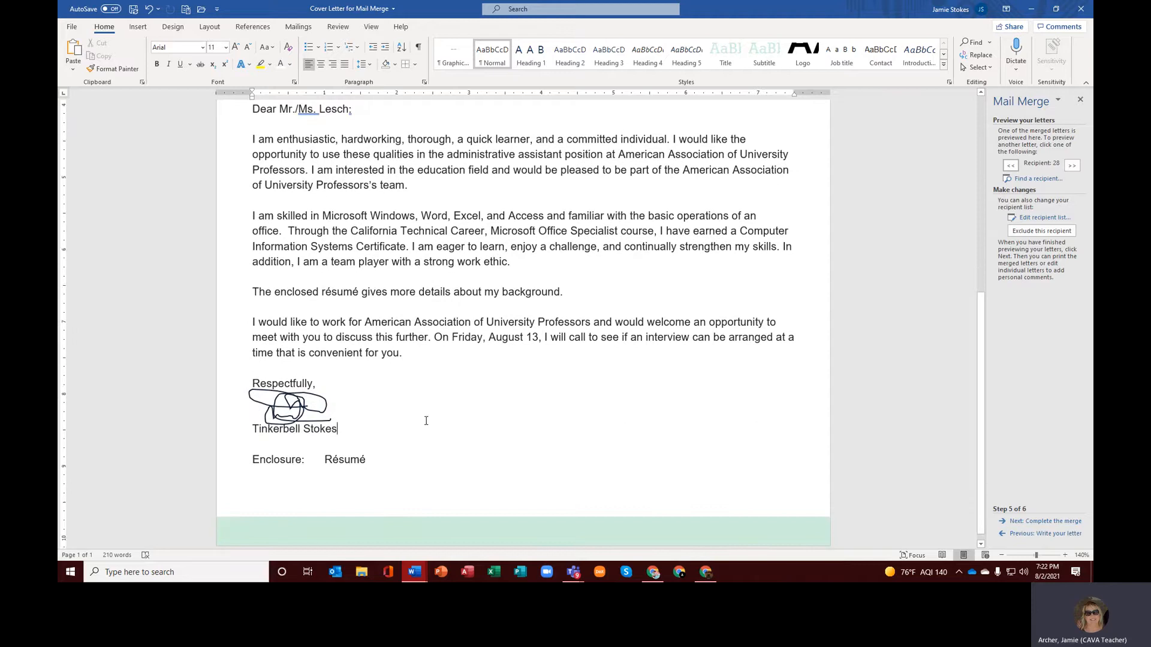
Step: Check the merged company name in both places in the first body paragraph and in the closing paragraph
{"action": "scroll", "coordinate": [426, 421], "scroll_direction": "up", "scroll_amount": 5}
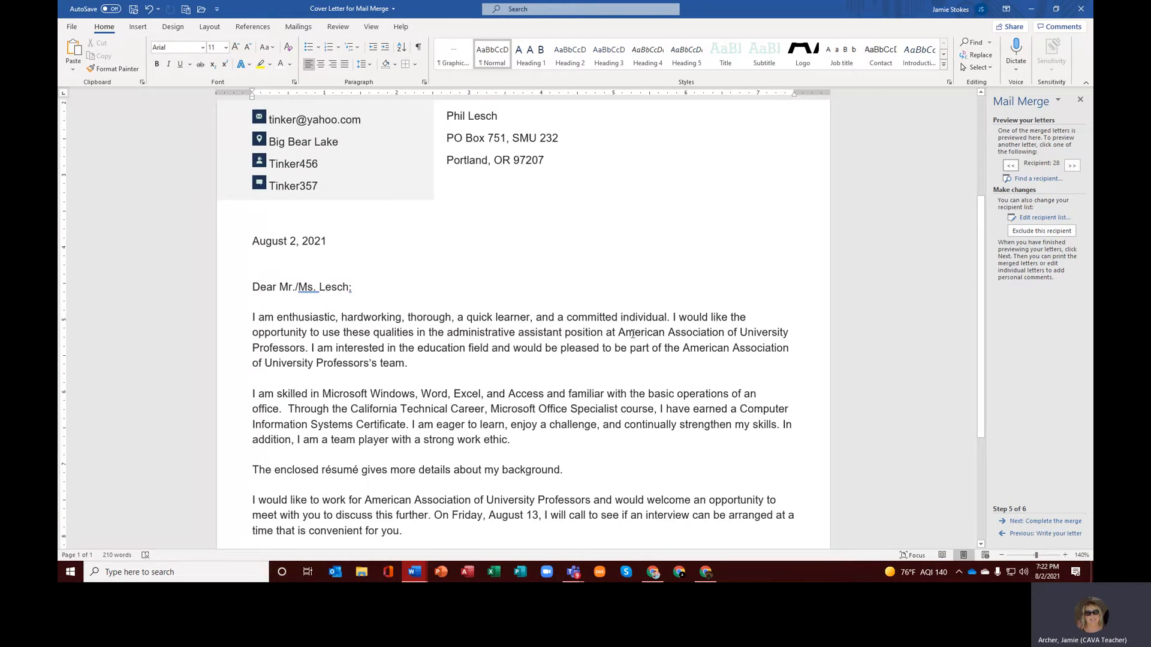
{"action": "left_click_drag", "start_coordinate": [618, 333], "coordinate": [308, 352]}
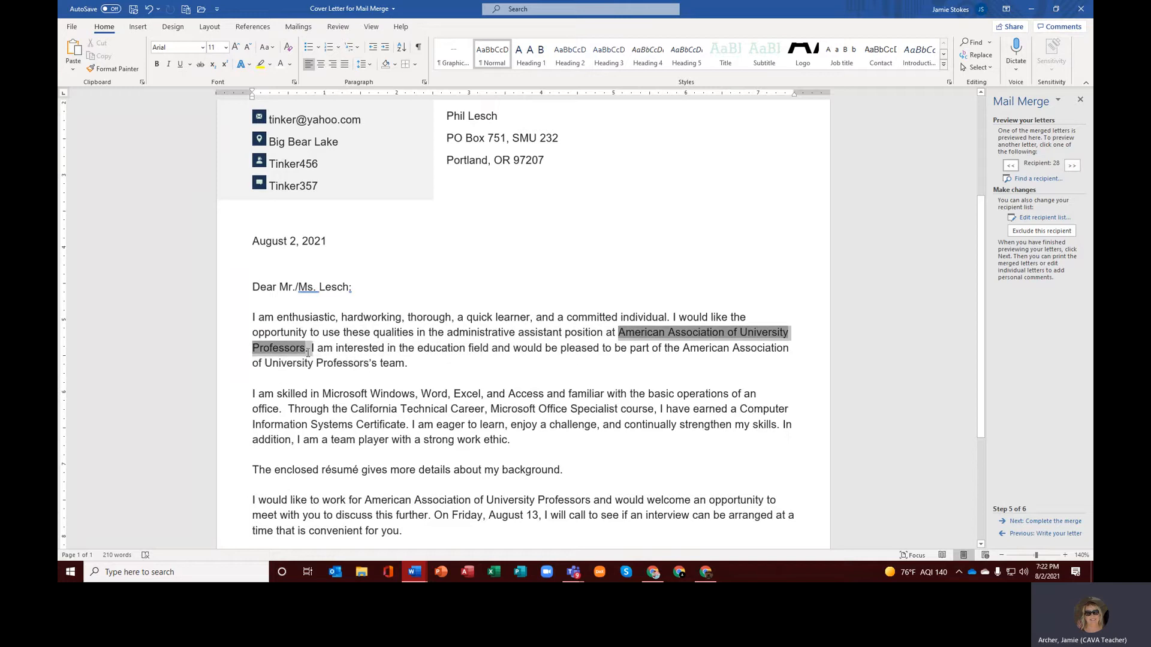
{"action": "left_click_drag", "start_coordinate": [683, 347], "coordinate": [369, 369]}
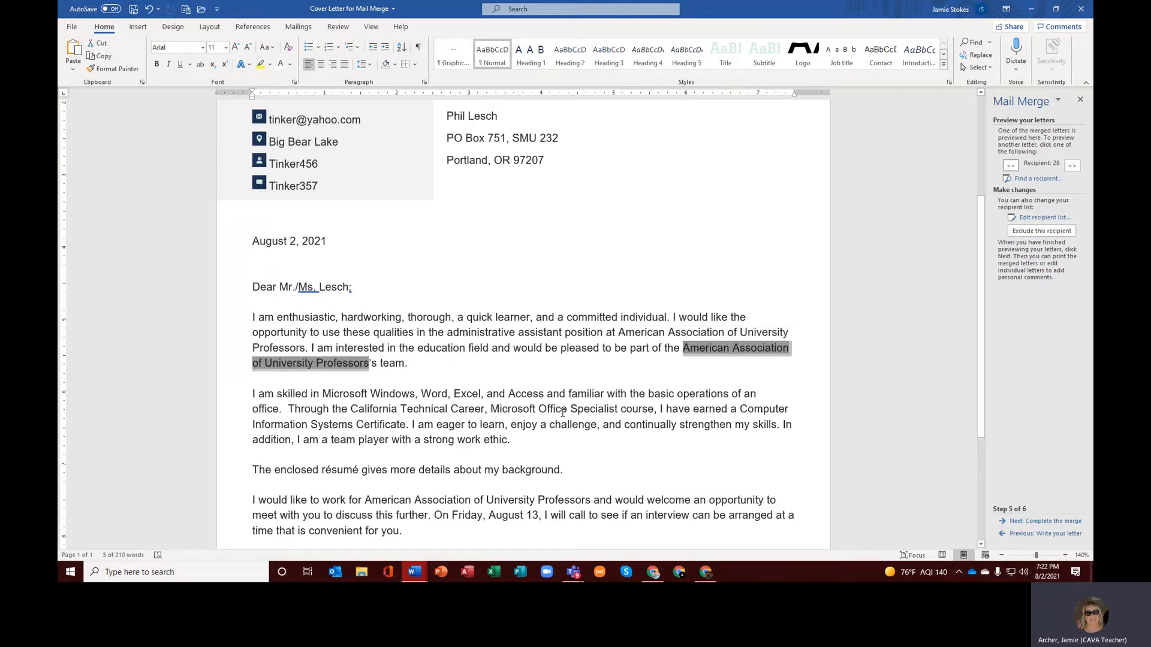
{"action": "scroll", "coordinate": [562, 413], "scroll_direction": "down", "scroll_amount": 2}
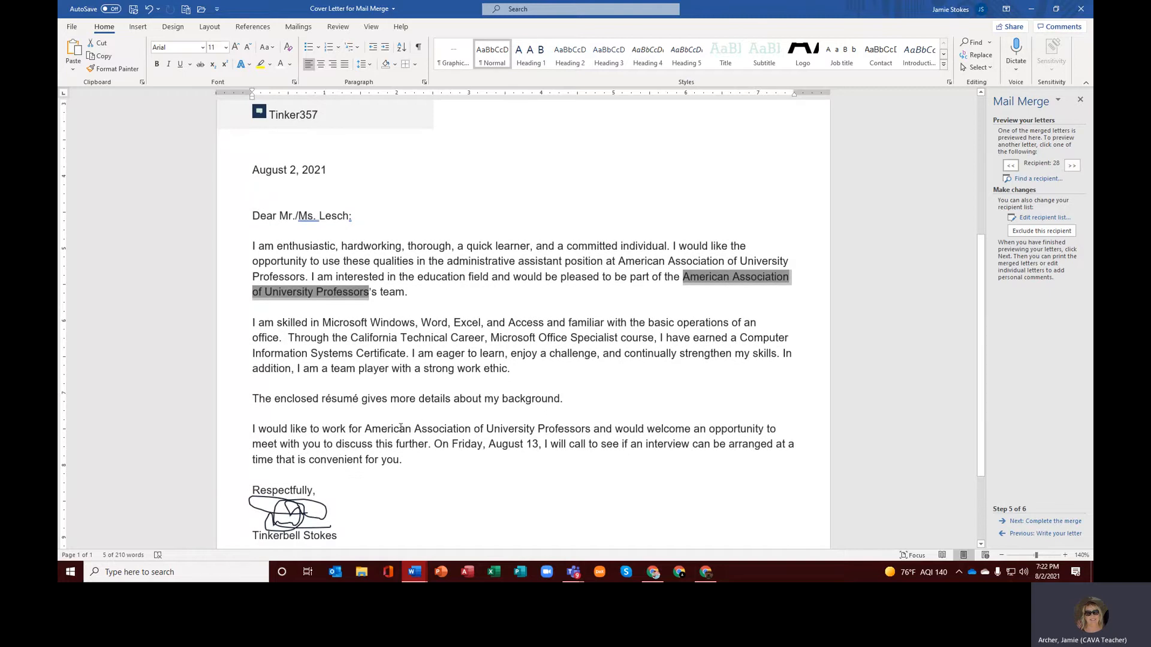
{"action": "left_click_drag", "start_coordinate": [362, 428], "coordinate": [593, 425]}
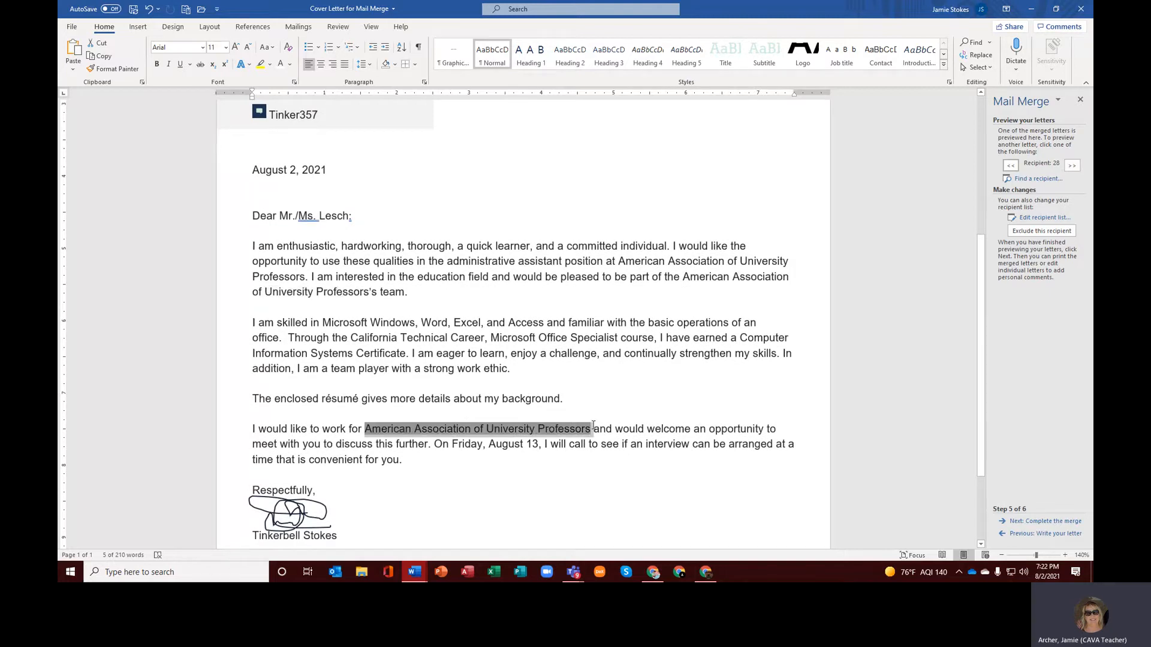
Step: Return the mail merge to the letter-writing stage and add a blank line between the date and the greeting
{"action": "left_click", "coordinate": [1030, 534]}
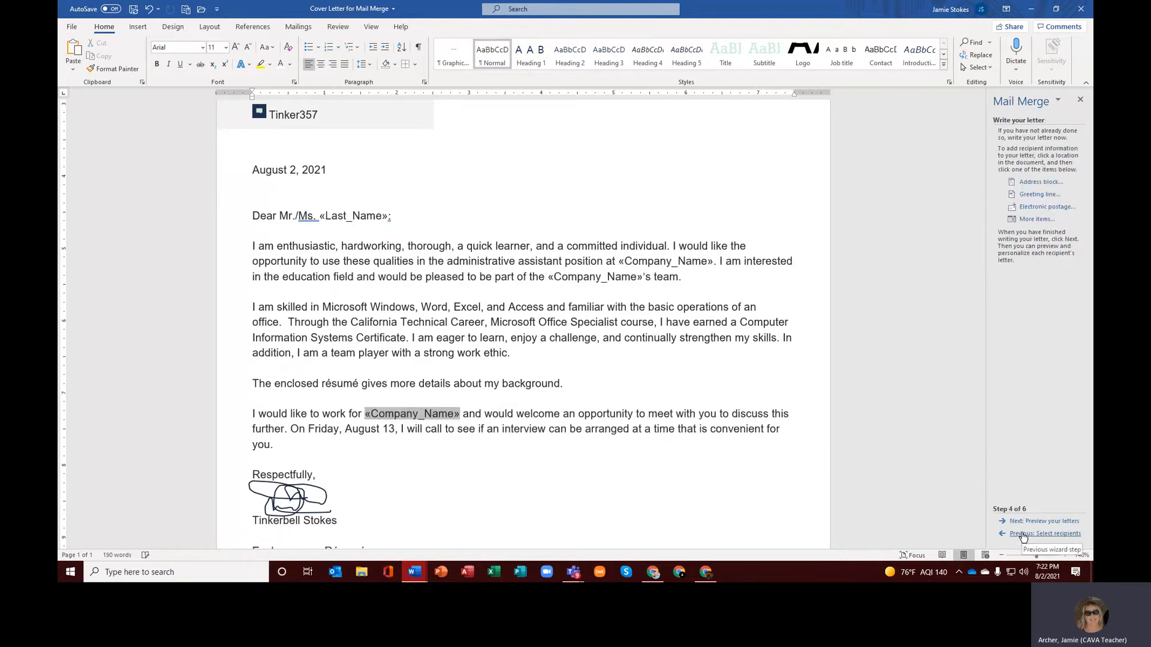
{"action": "left_click", "coordinate": [290, 152]}
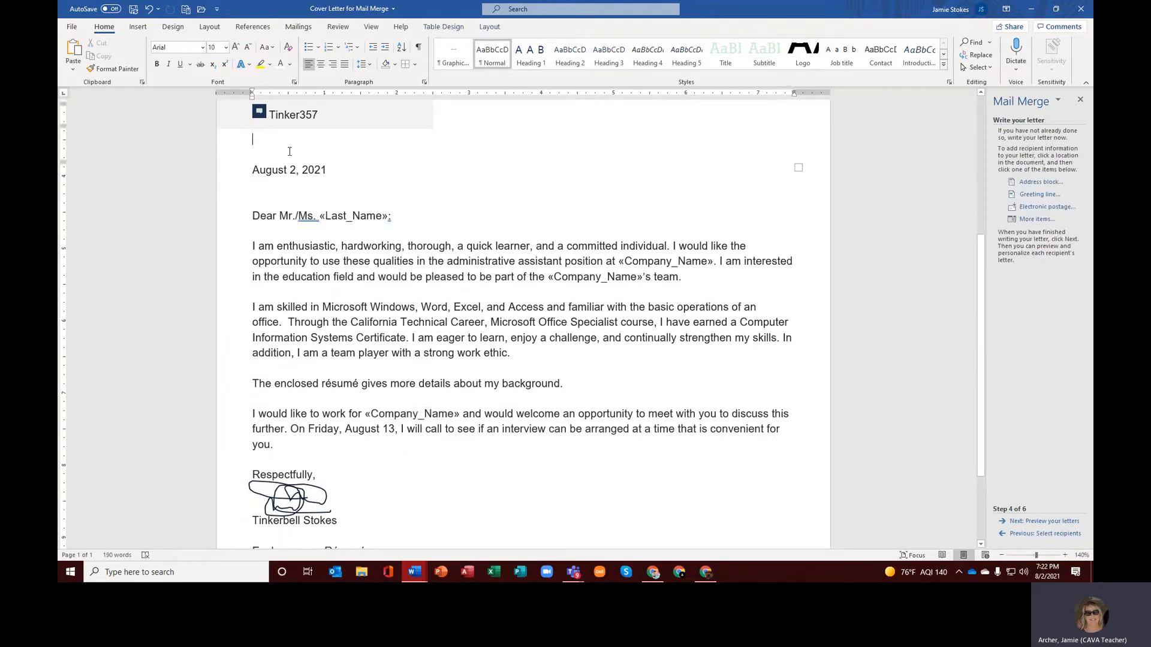
{"action": "key", "text": "Down"}
{"action": "left_click", "coordinate": [289, 152]}
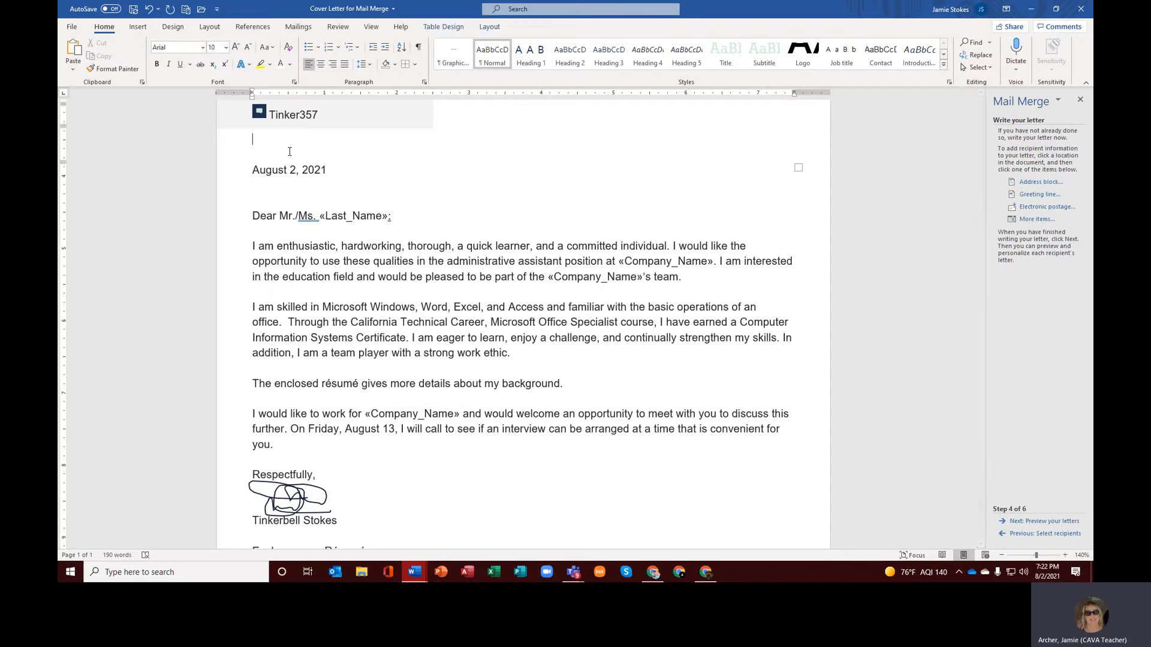
{"action": "key", "text": "Down"}
{"action": "key", "text": "Down"}
{"action": "key", "text": "Return"}
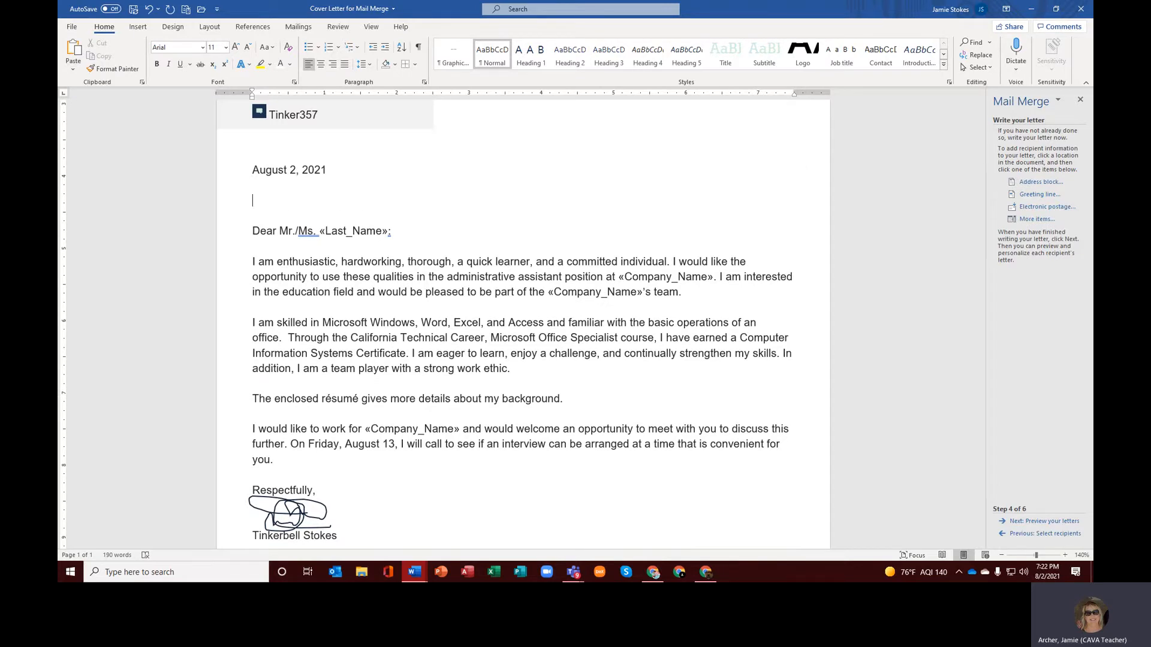
Step: Check the spacing and page fit of the whole letter, from the letterhead and address fields to the Enclosure line
{"action": "scroll", "coordinate": [282, 157], "scroll_direction": "down", "scroll_amount": 3}
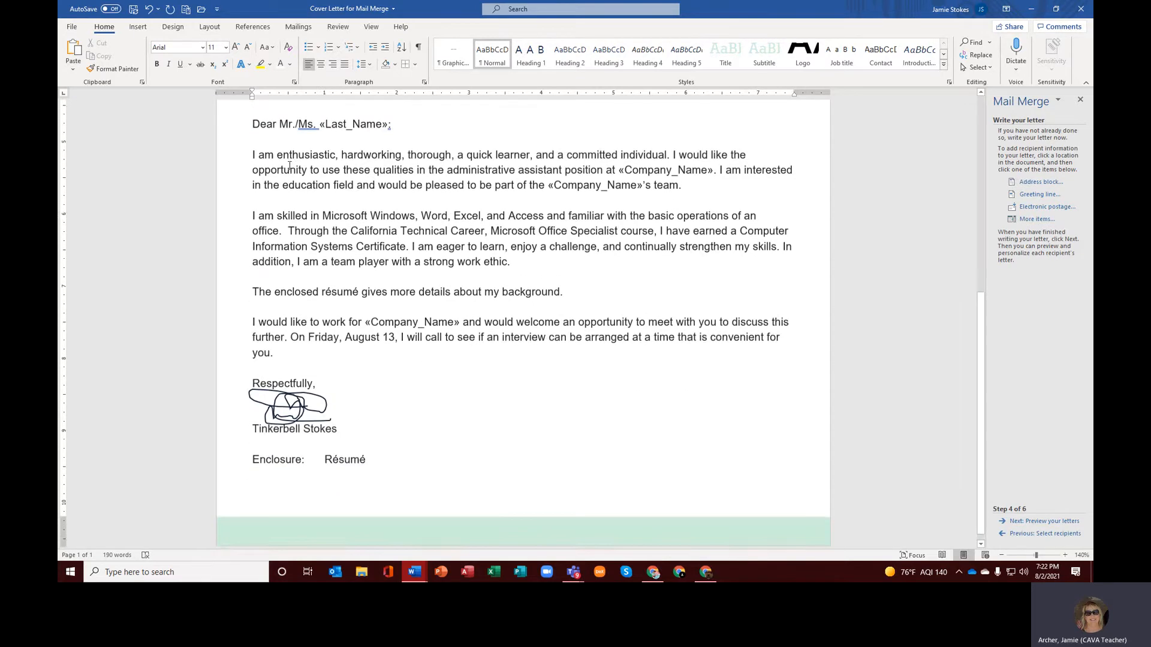
{"action": "scroll", "coordinate": [290, 165], "scroll_direction": "up", "scroll_amount": 4}
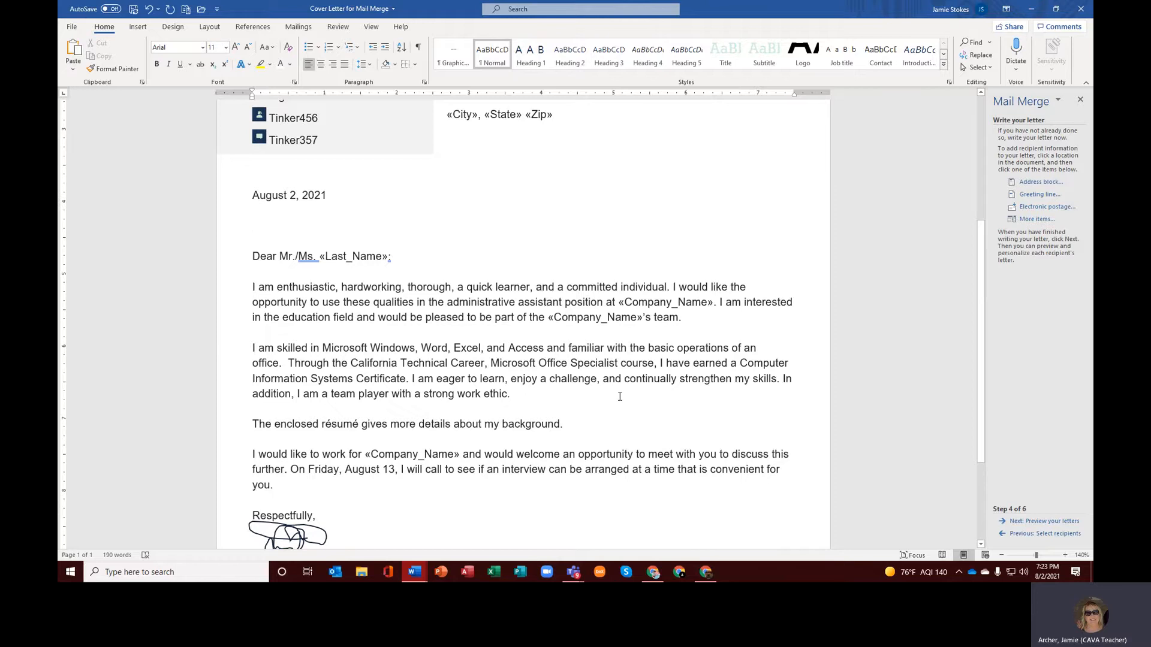
{"action": "scroll", "coordinate": [626, 399], "scroll_direction": "down", "scroll_amount": 2}
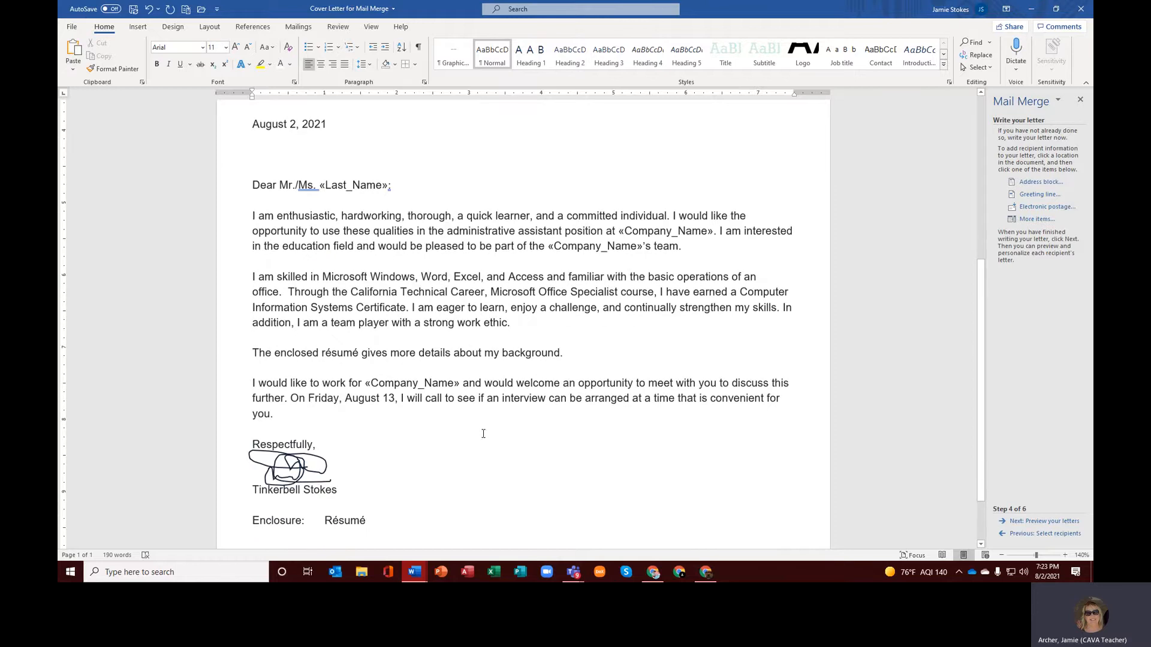
{"action": "scroll", "coordinate": [442, 433], "scroll_direction": "down", "scroll_amount": 2}
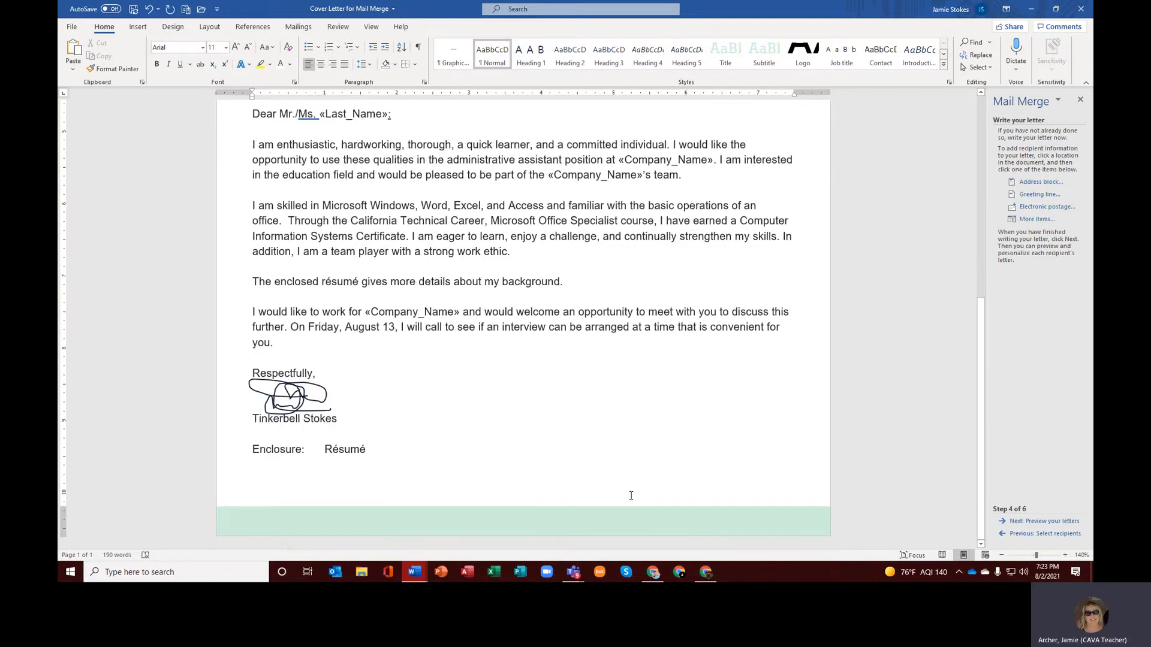
{"action": "scroll", "coordinate": [631, 496], "scroll_direction": "up", "scroll_amount": 8}
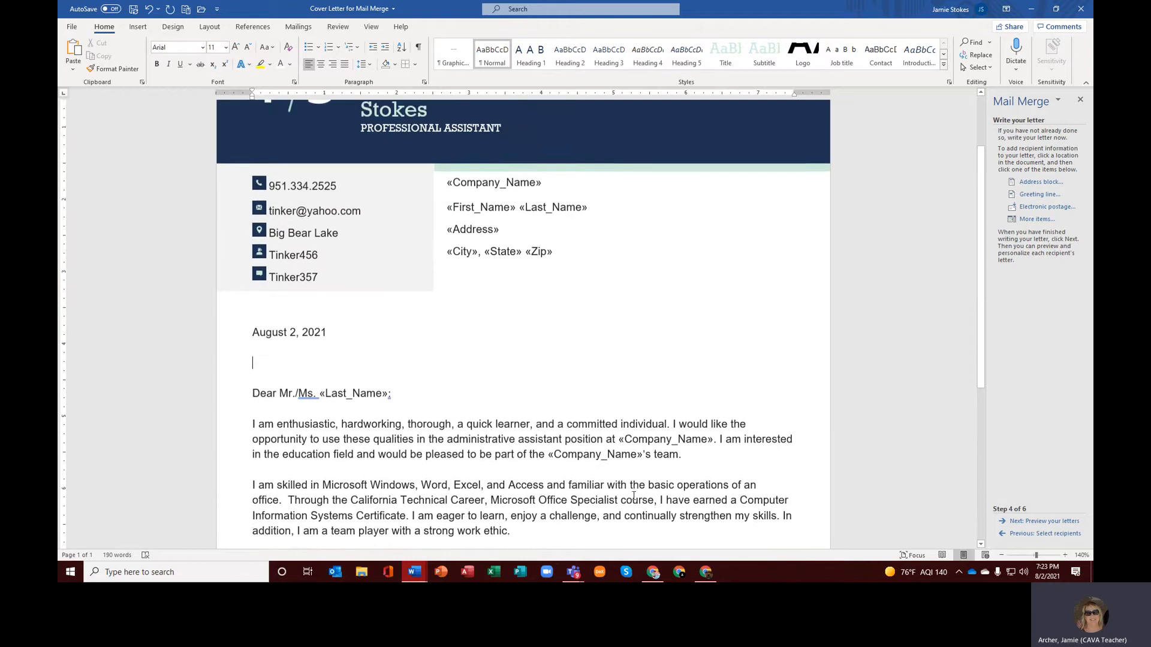
{"action": "scroll", "coordinate": [634, 496], "scroll_direction": "up", "scroll_amount": 2}
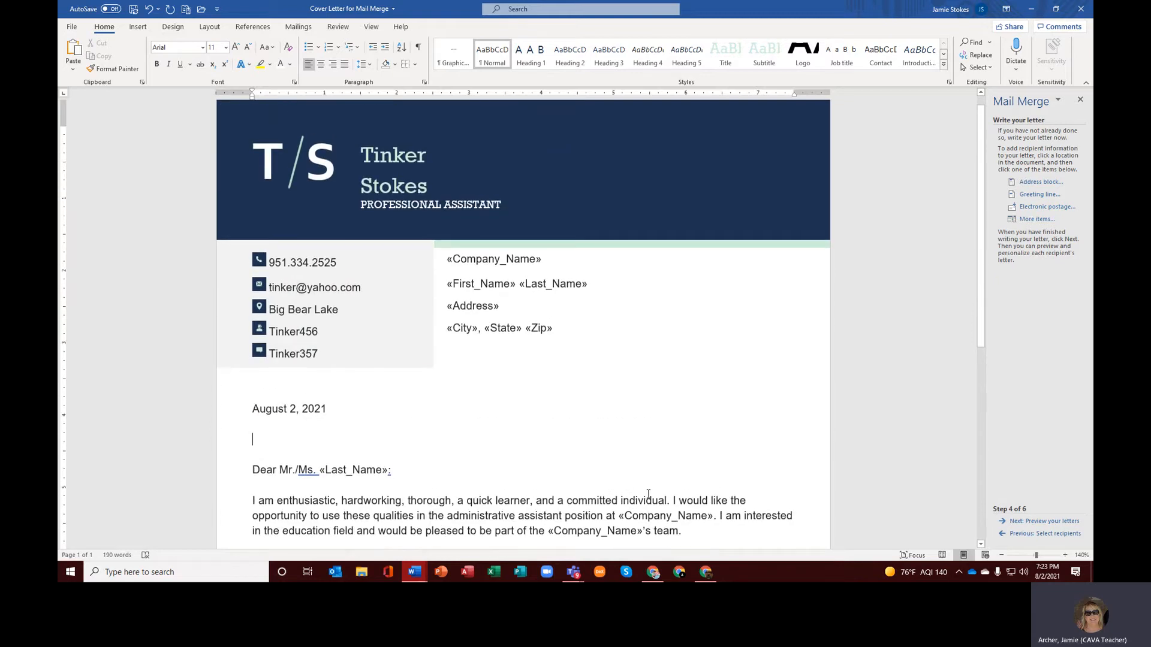
{"action": "scroll", "coordinate": [648, 494], "scroll_direction": "down", "scroll_amount": 4}
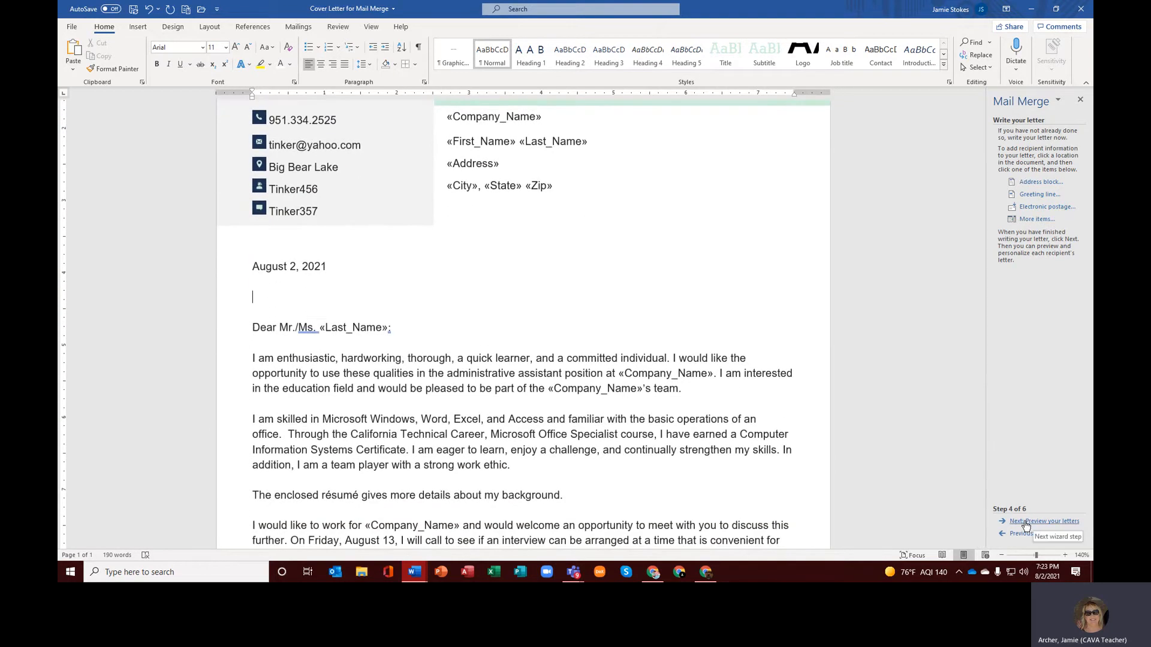
Step: Advance the mail merge to the letter preview and check the merged letter's spacing, body, closing and signature
{"action": "left_click", "coordinate": [1026, 525]}
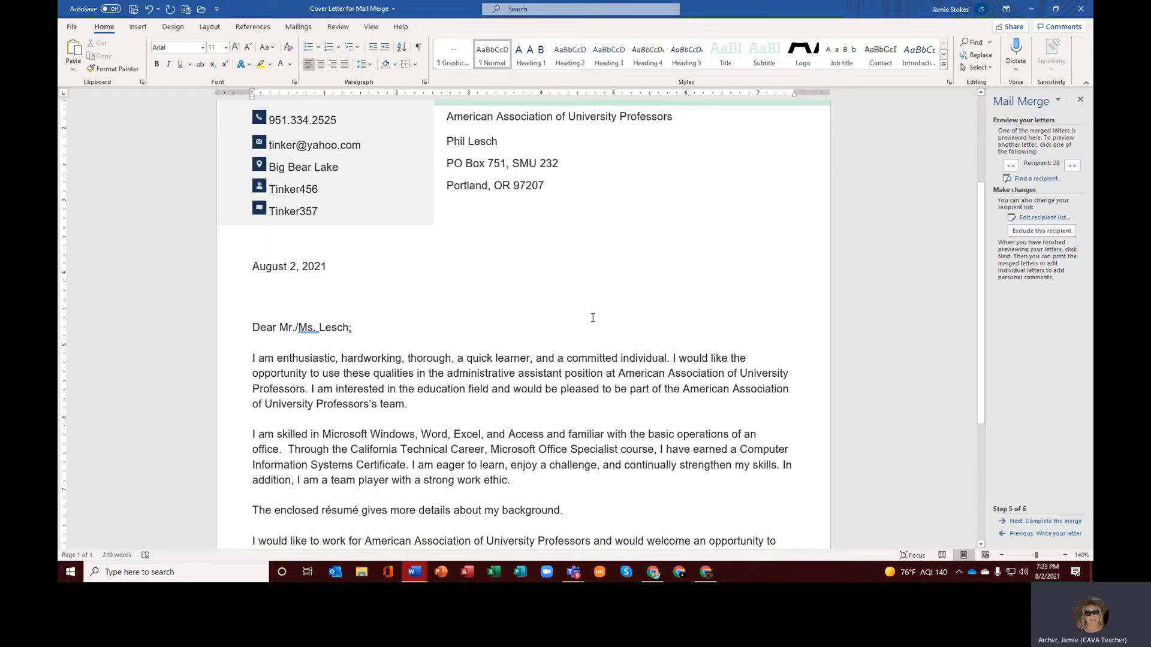
{"action": "scroll", "coordinate": [593, 317], "scroll_direction": "down", "scroll_amount": 5}
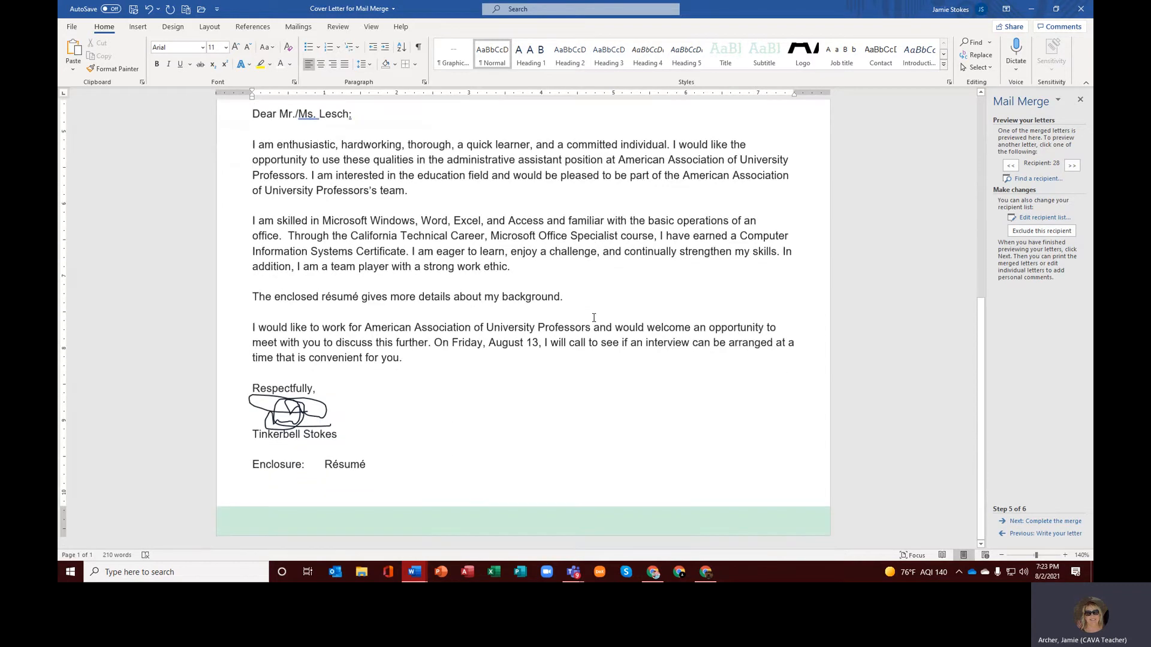
{"action": "scroll", "coordinate": [593, 317], "scroll_direction": "up", "scroll_amount": 1}
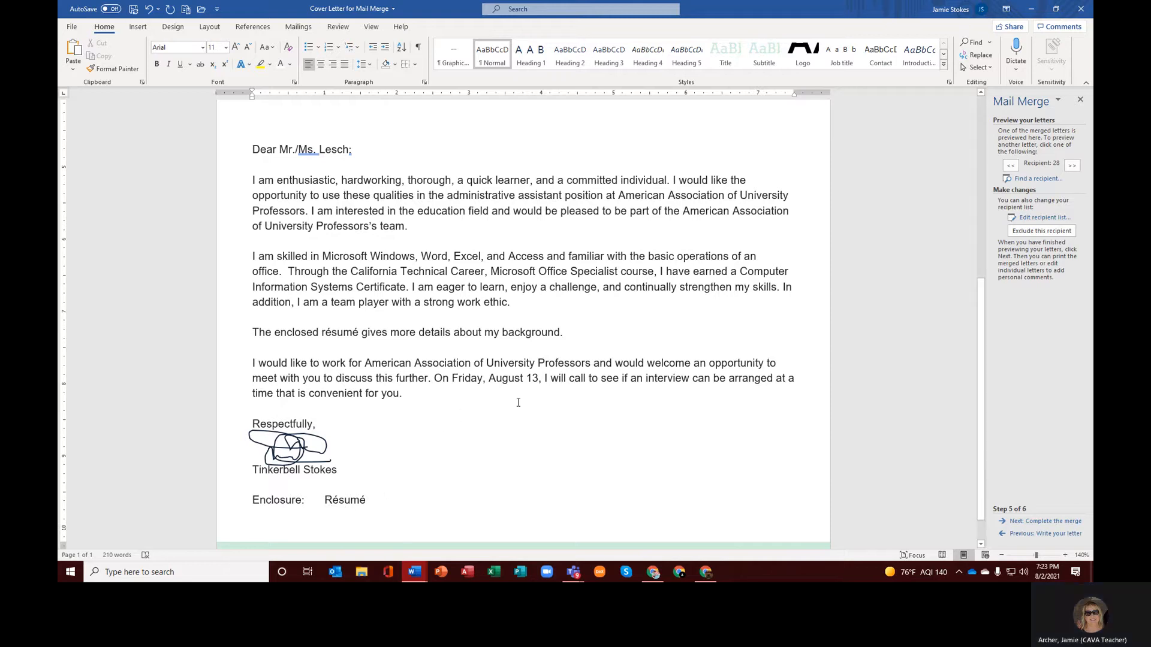
{"action": "scroll", "coordinate": [458, 416], "scroll_direction": "up", "scroll_amount": 4}
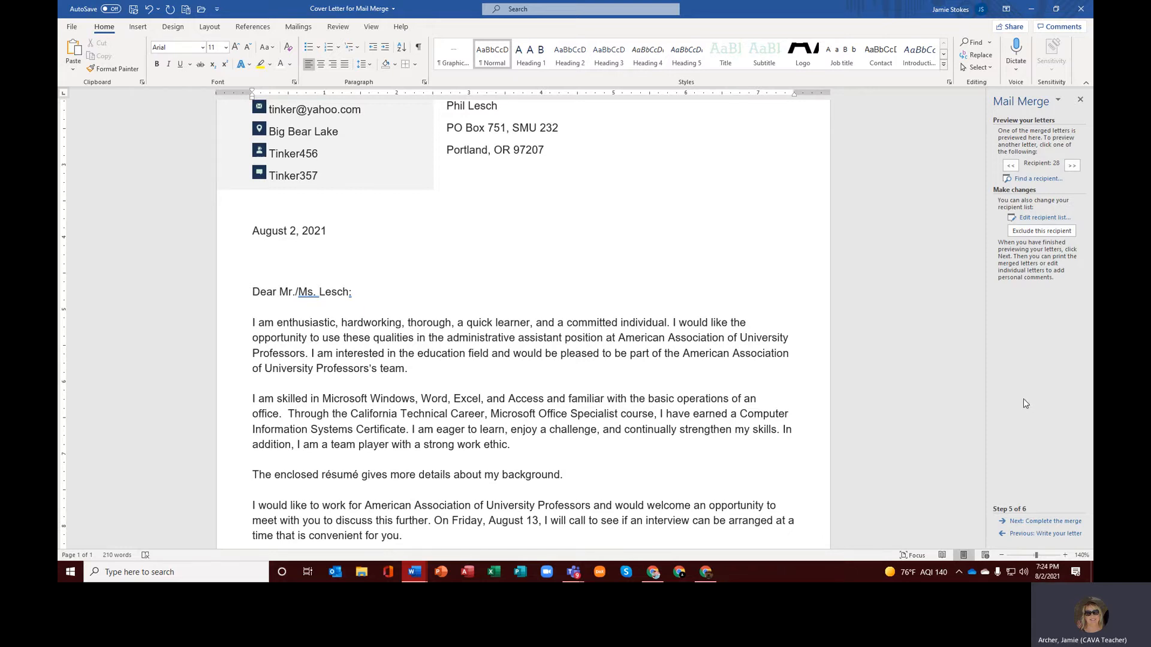
Step: Complete the merge by generating editable individual letters for all records in a new document, and look over the first letter
{"action": "left_click", "coordinate": [1040, 522]}
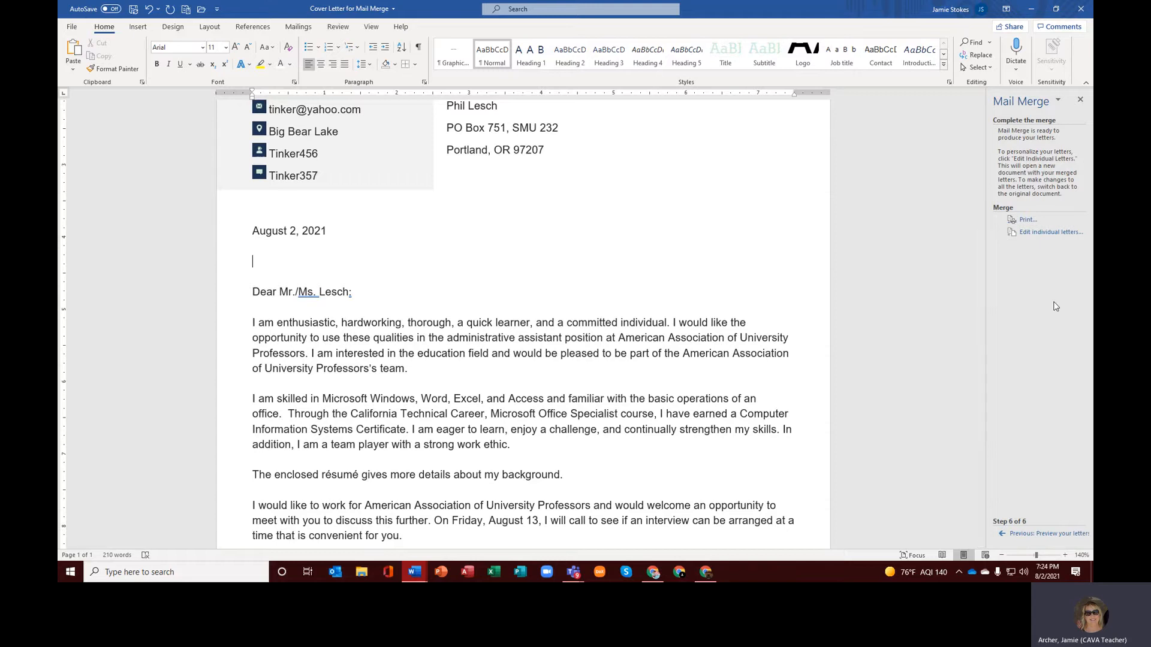
{"action": "left_click", "coordinate": [1039, 233]}
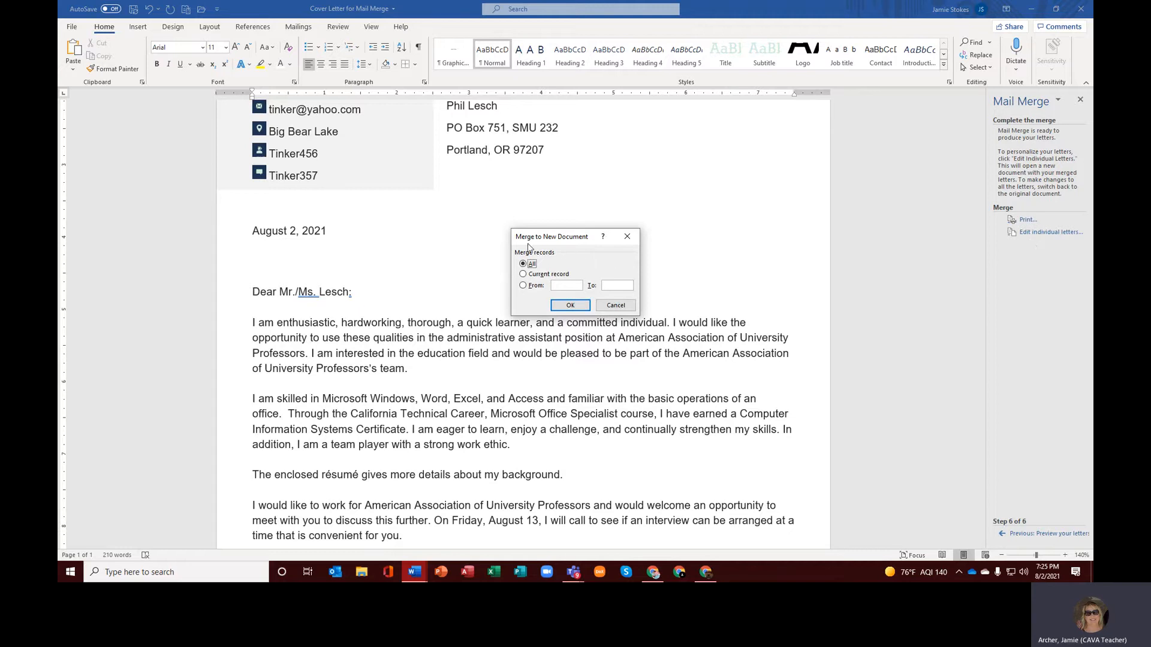
{"action": "left_click", "coordinate": [570, 304]}
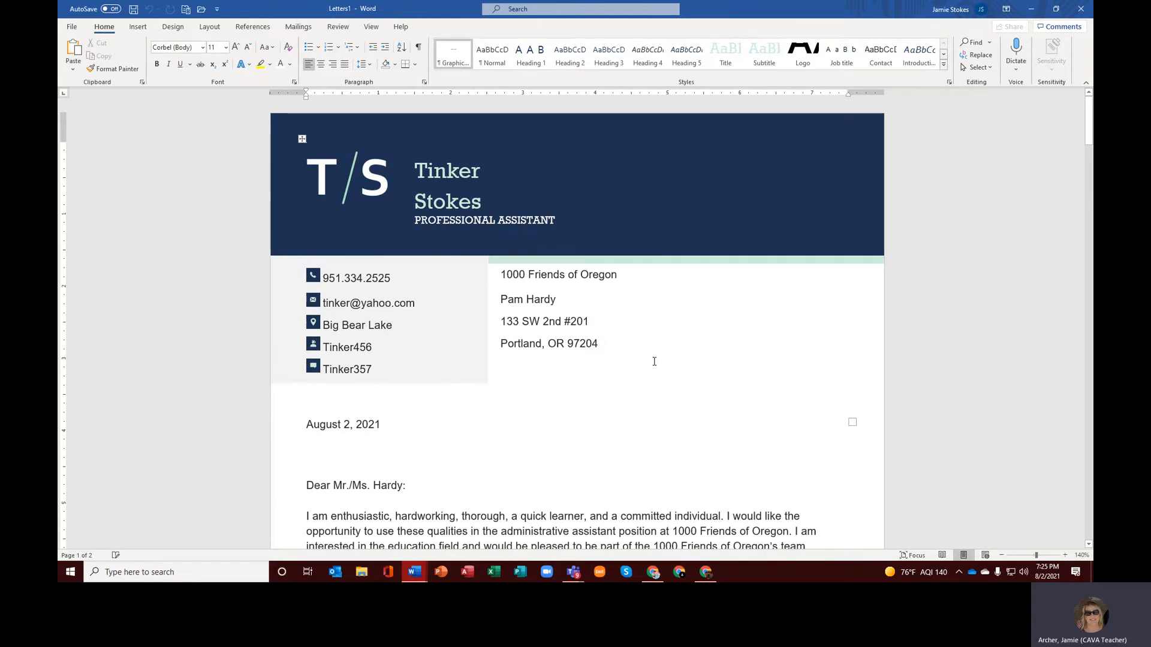
{"action": "scroll", "coordinate": [654, 359], "scroll_direction": "down", "scroll_amount": 1}
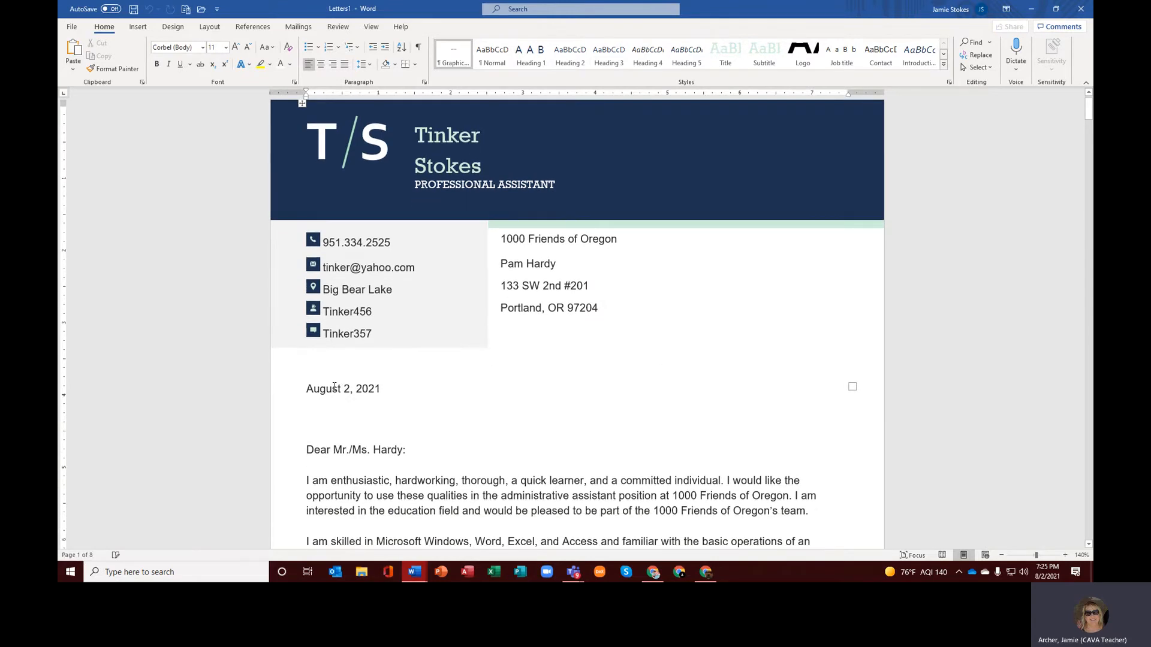
{"action": "scroll", "coordinate": [648, 396], "scroll_direction": "down", "scroll_amount": 1}
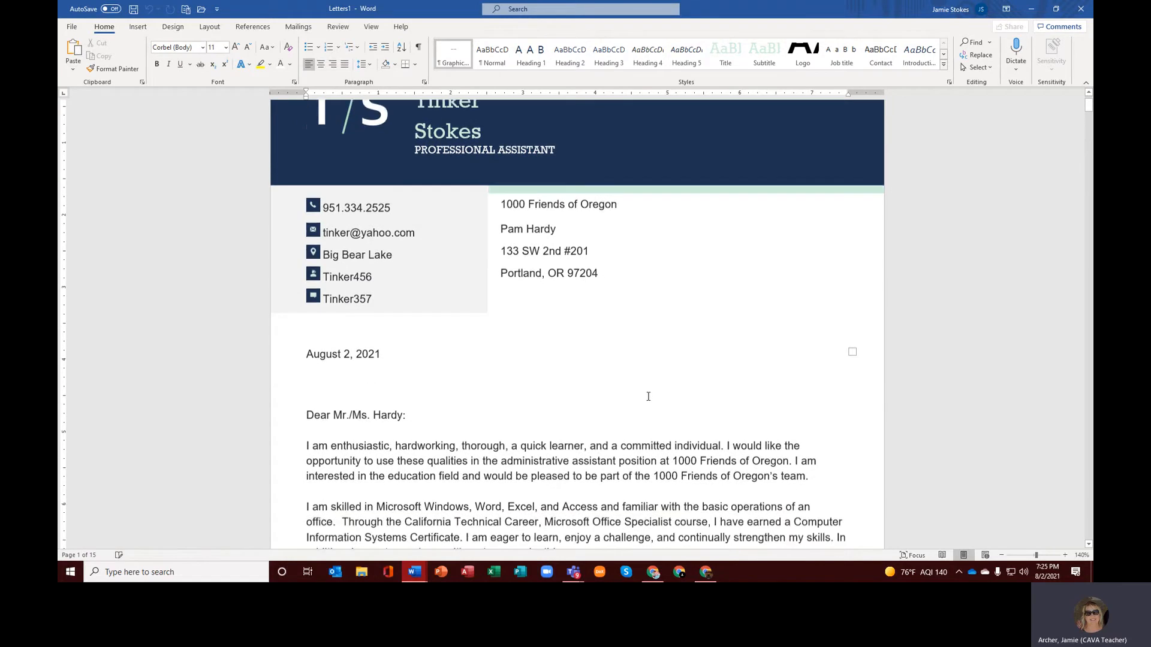
{"action": "scroll", "coordinate": [647, 396], "scroll_direction": "down", "scroll_amount": 3}
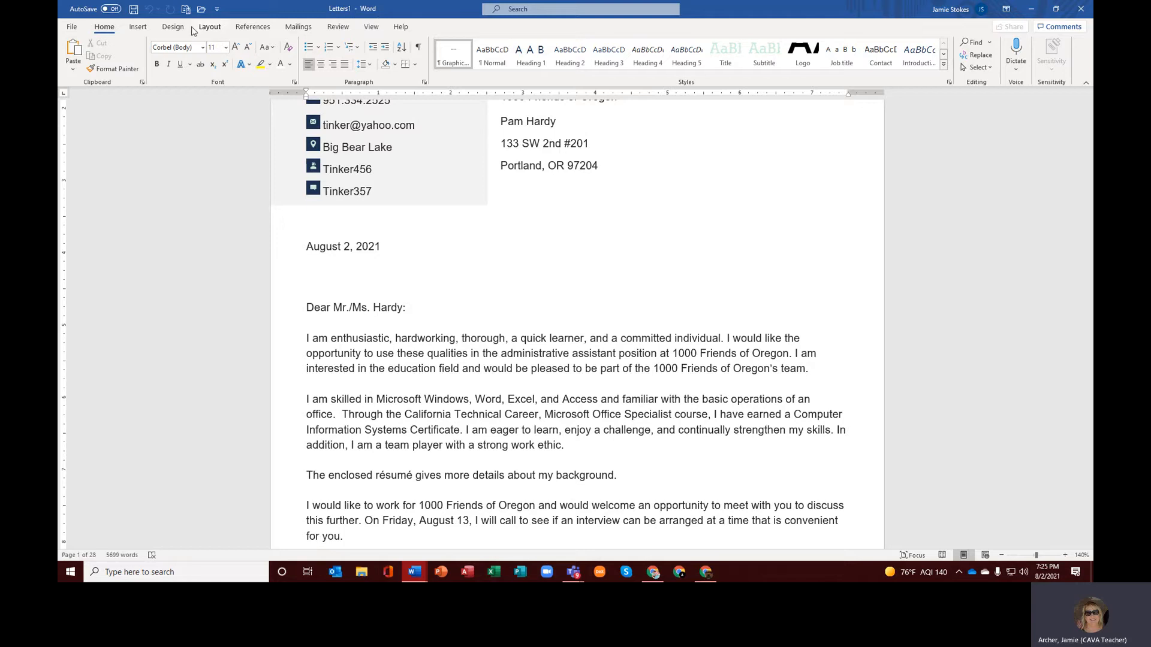
Step: Save the merged letters as the Word document "August 2 Contacts" in the personal OneDrive Desktop folder
{"action": "left_click", "coordinate": [72, 27]}
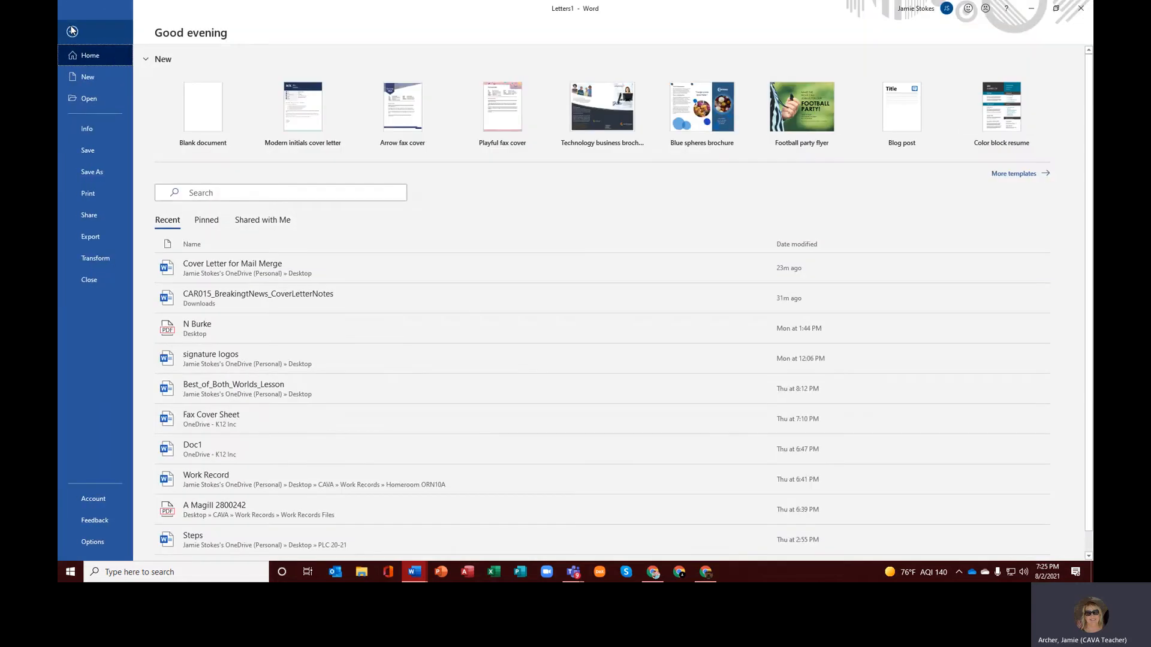
{"action": "left_click", "coordinate": [94, 172]}
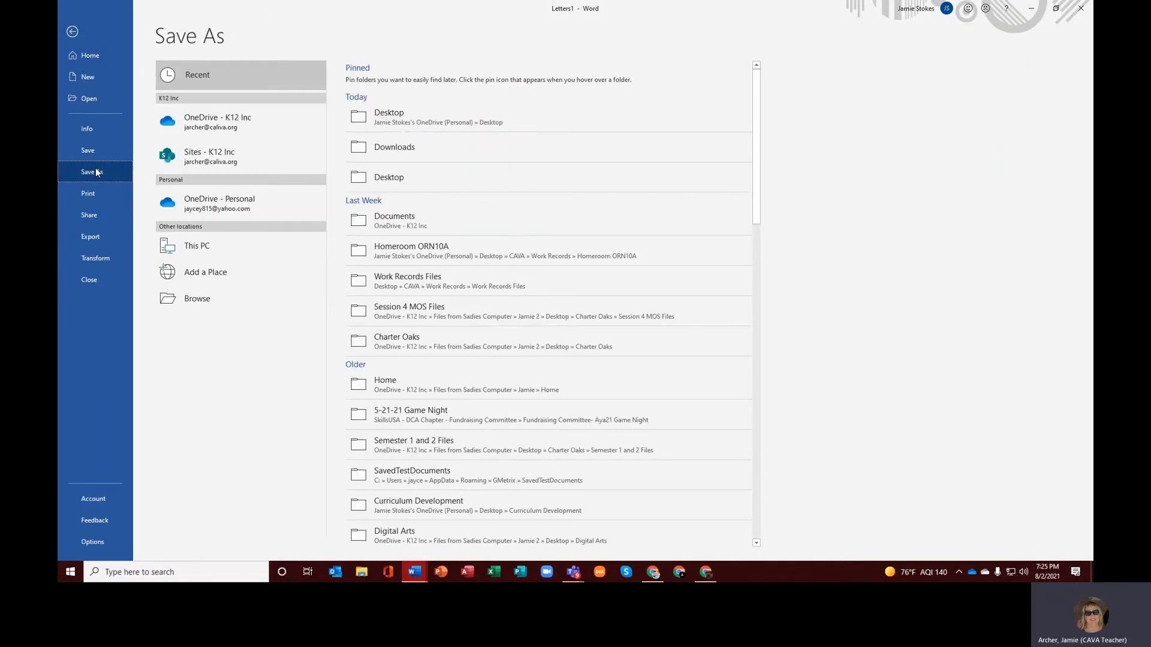
{"action": "left_click", "coordinate": [403, 117]}
{"action": "left_click", "coordinate": [400, 81]}
{"action": "type", "text": "August "}
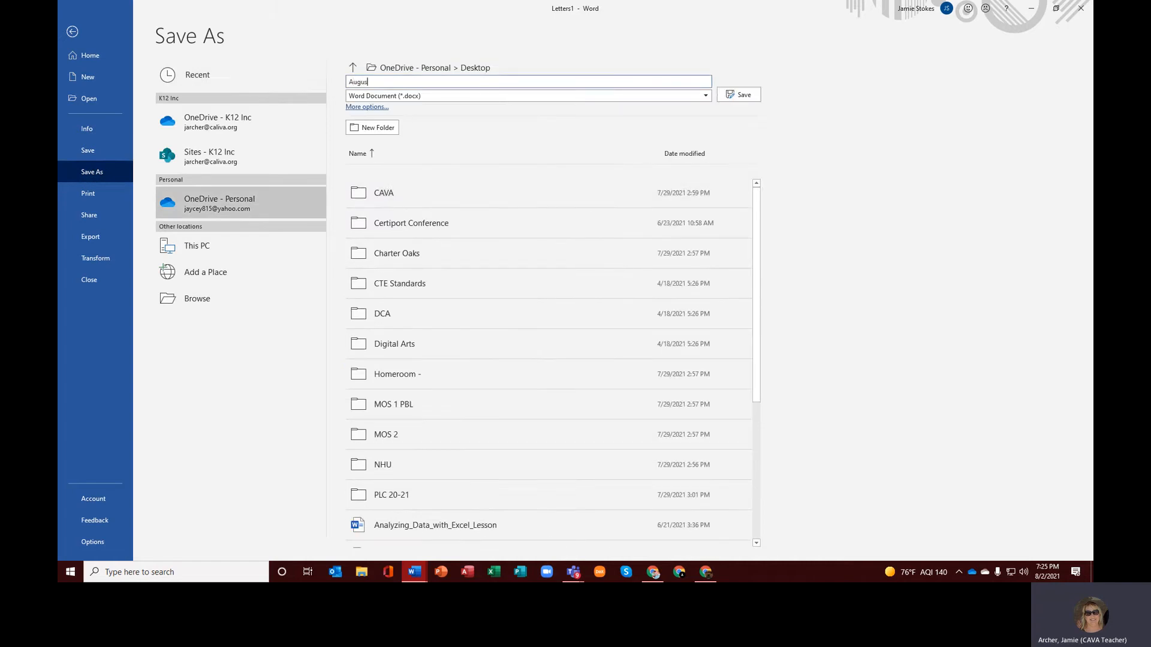
{"action": "type", "text": "2 Contacts"}
{"action": "left_click", "coordinate": [743, 95]}
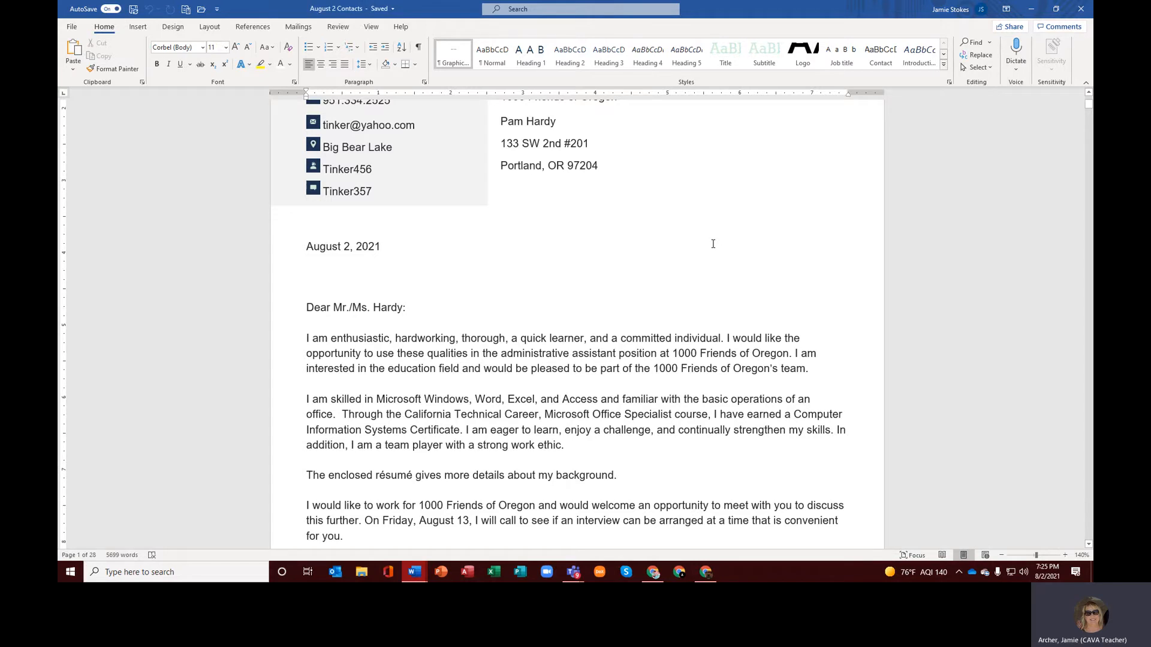
Step: Review the first several merged letters, comparing each one's company, address block, greeting and company mentions in the body
{"action": "scroll", "coordinate": [734, 262], "scroll_direction": "up", "scroll_amount": 3}
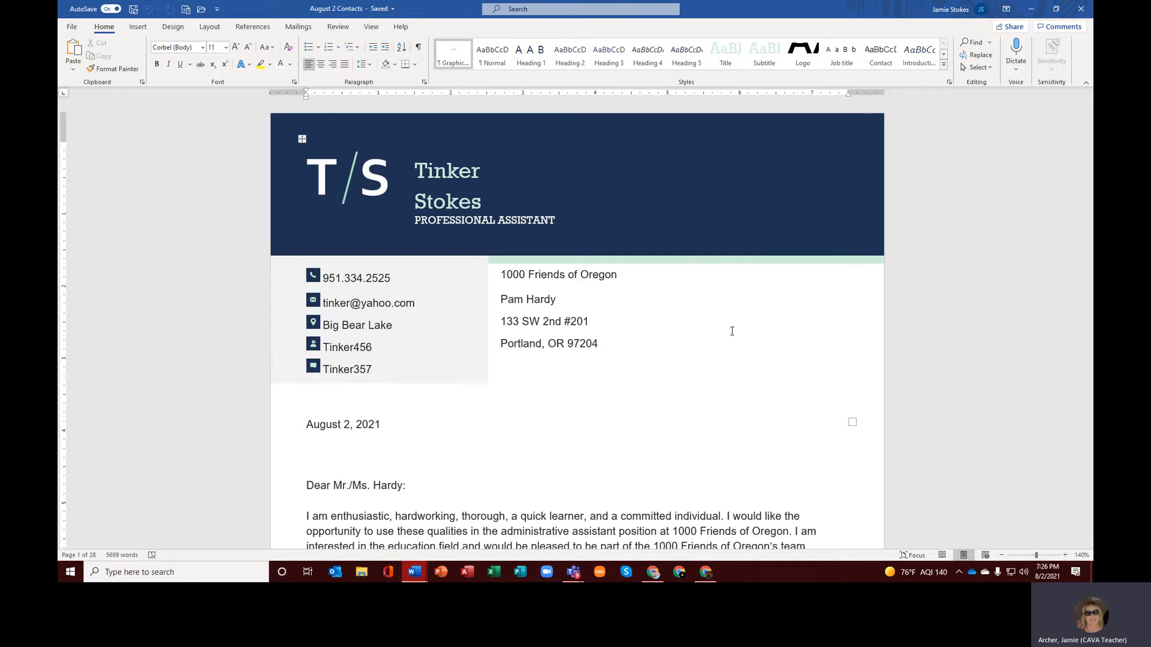
{"action": "scroll", "coordinate": [732, 331], "scroll_direction": "down", "scroll_amount": 1}
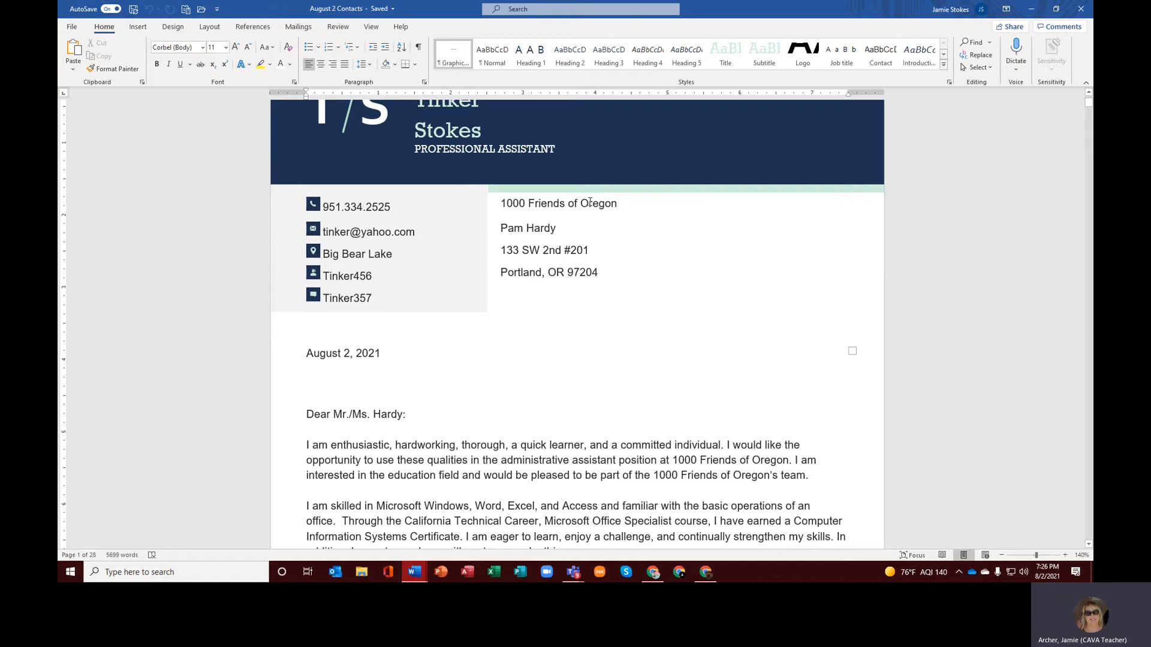
{"action": "scroll", "coordinate": [637, 380], "scroll_direction": "down", "scroll_amount": 5}
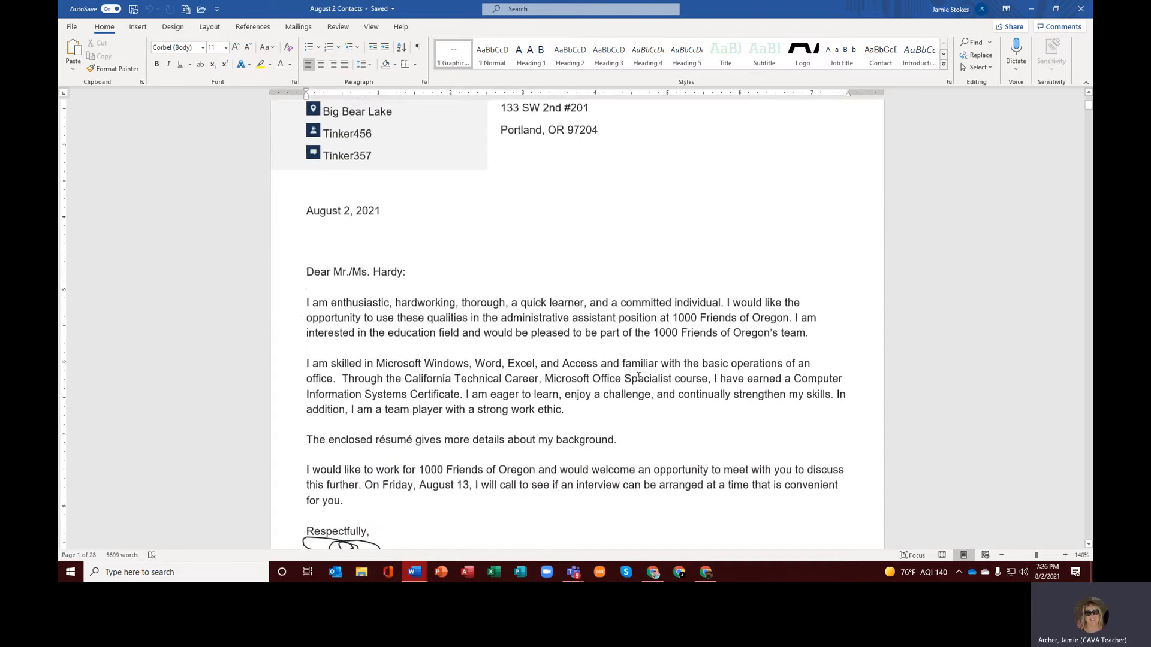
{"action": "scroll", "coordinate": [638, 378], "scroll_direction": "down", "scroll_amount": 9}
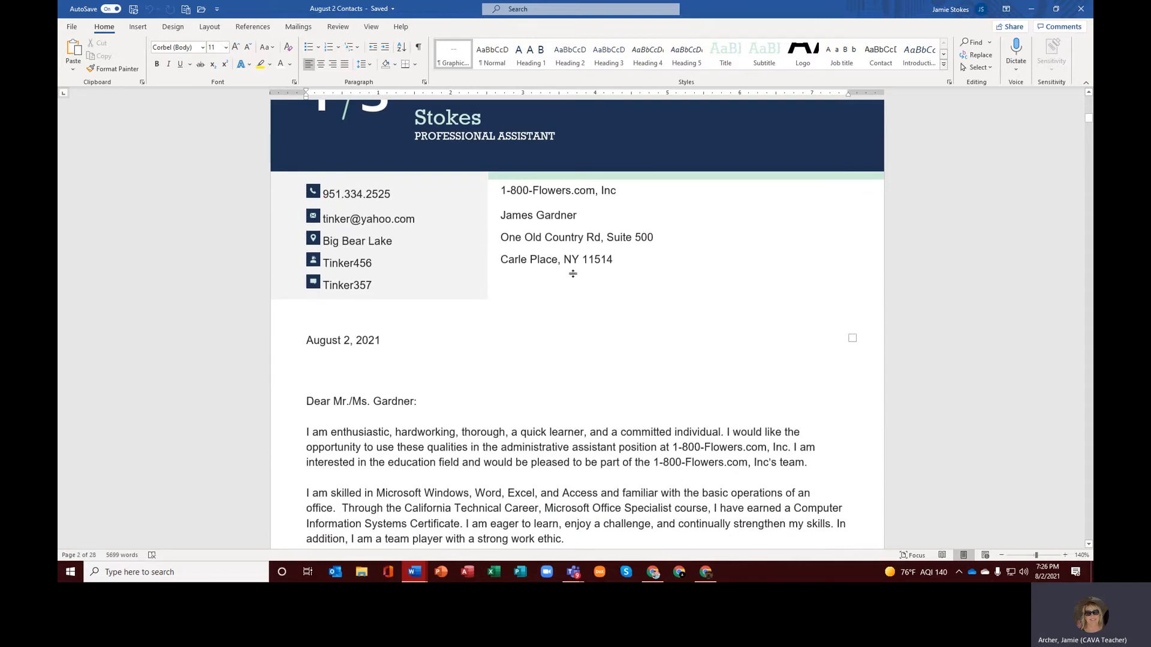
{"action": "scroll", "coordinate": [579, 410], "scroll_direction": "down", "scroll_amount": 5}
{"action": "scroll", "coordinate": [581, 408], "scroll_direction": "down", "scroll_amount": 10}
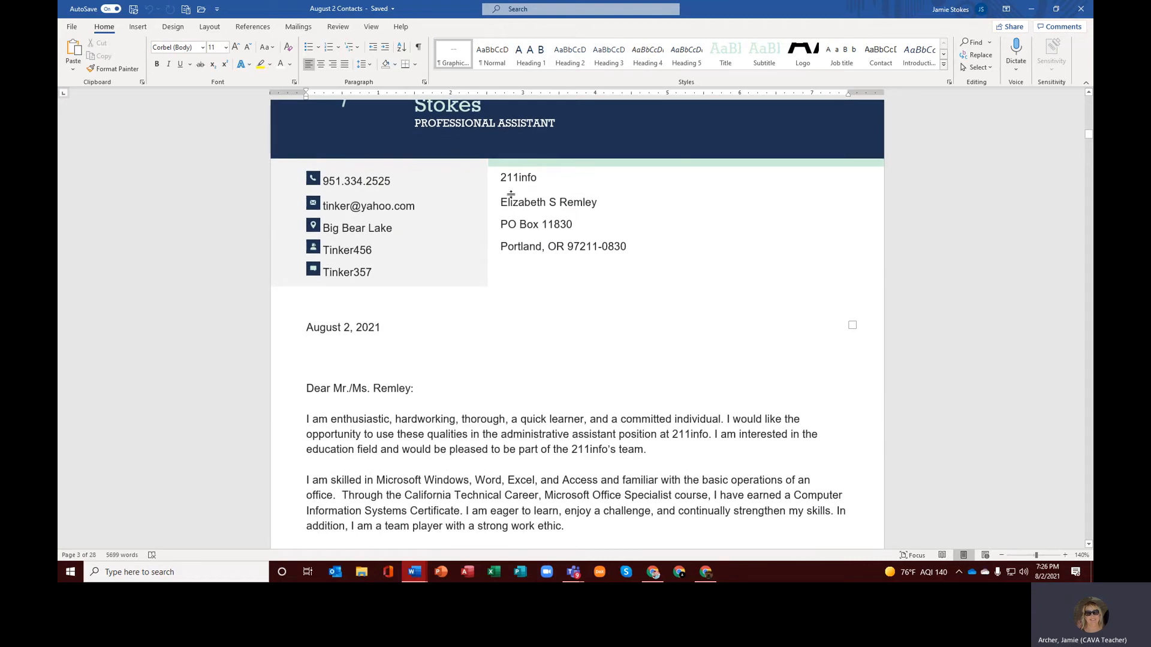
{"action": "scroll", "coordinate": [593, 411], "scroll_direction": "down", "scroll_amount": 14}
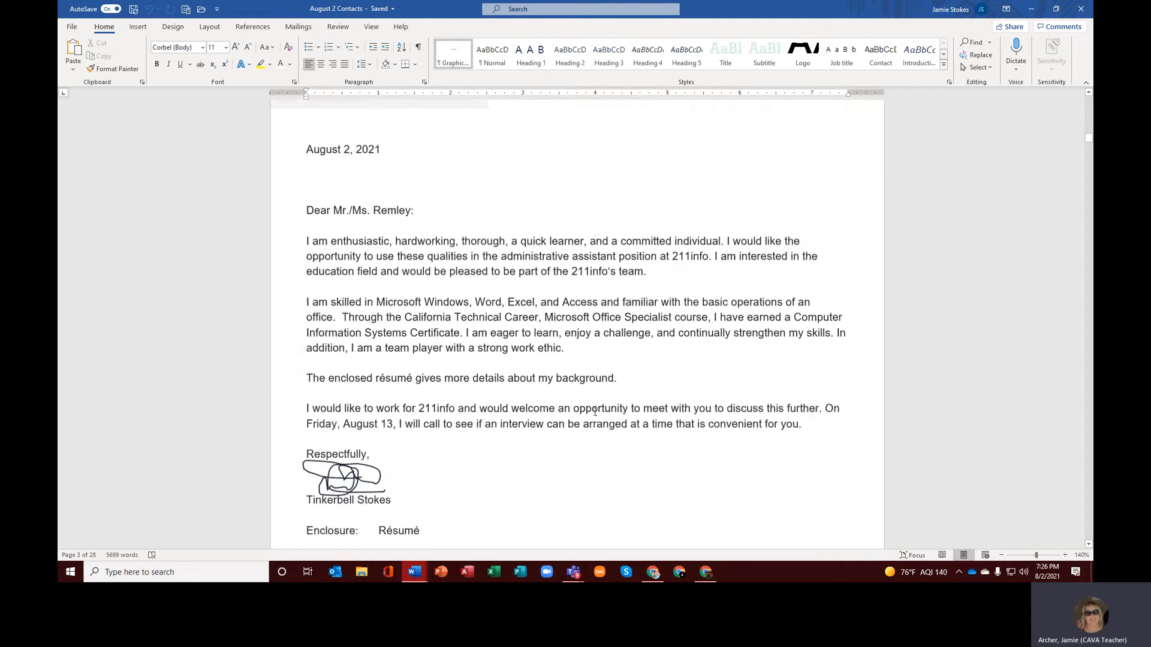
{"action": "scroll", "coordinate": [595, 411], "scroll_direction": "down", "scroll_amount": 3}
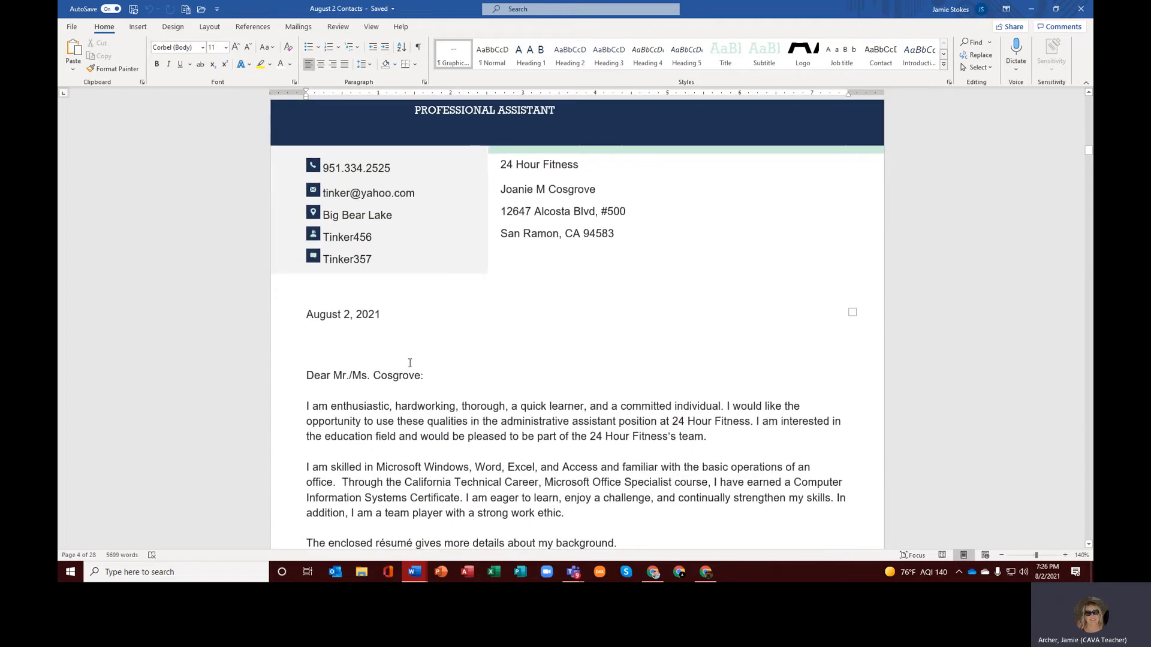
{"action": "scroll", "coordinate": [534, 413], "scroll_direction": "down", "scroll_amount": 2}
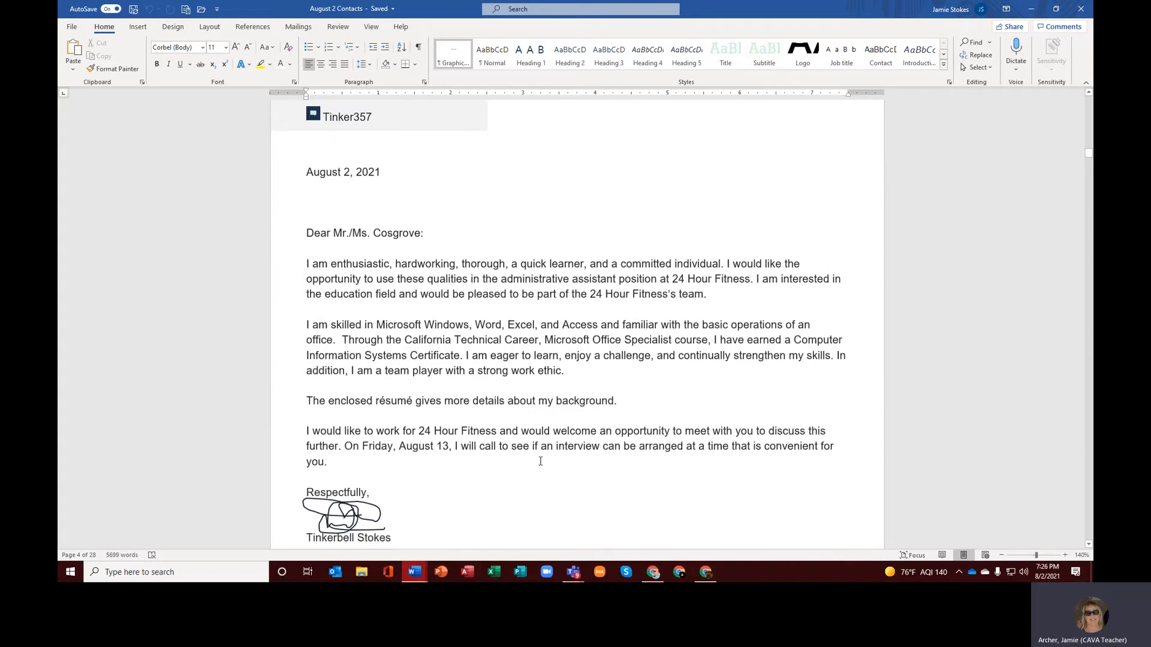
{"action": "scroll", "coordinate": [540, 461], "scroll_direction": "down", "scroll_amount": 12}
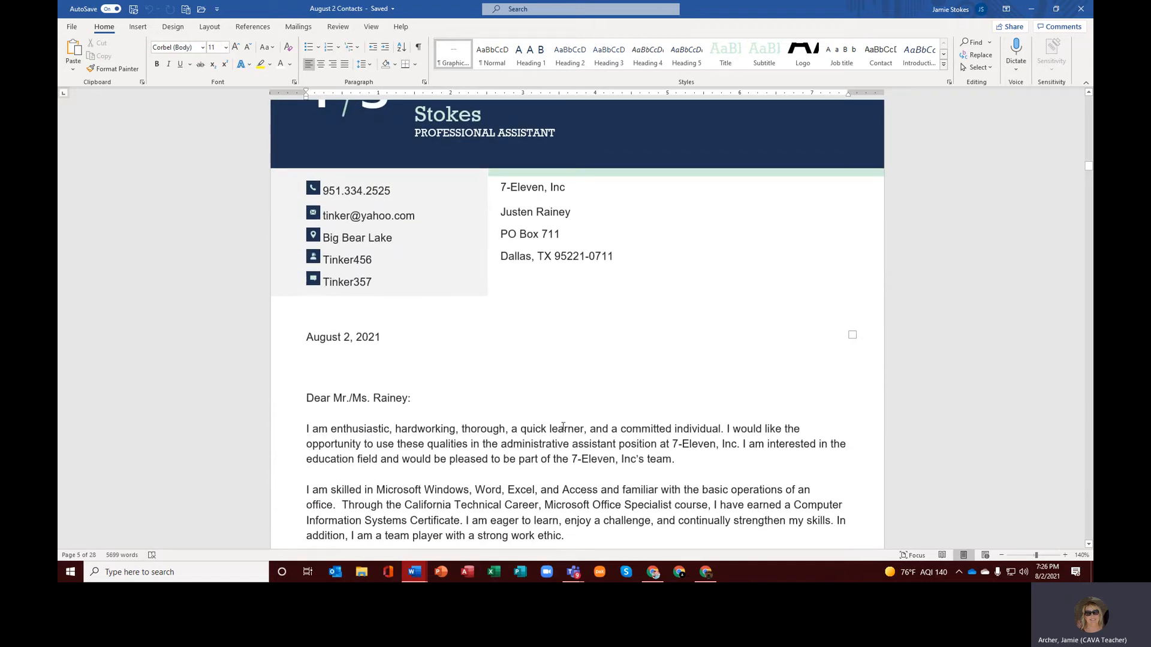
{"action": "scroll", "coordinate": [563, 427], "scroll_direction": "down", "scroll_amount": 13}
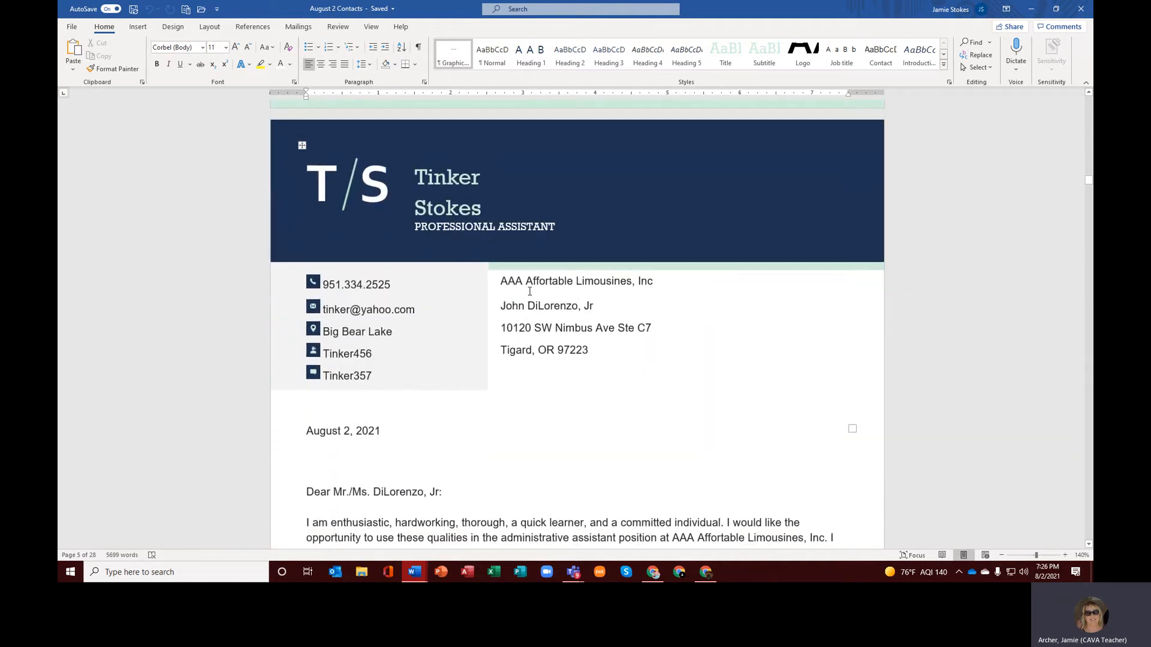
Step: Check the merged letters from AAA Affortable Limousines through Access Dental Plan for correct address blocks, greetings and company mentions
{"action": "scroll", "coordinate": [572, 442], "scroll_direction": "down", "scroll_amount": 13}
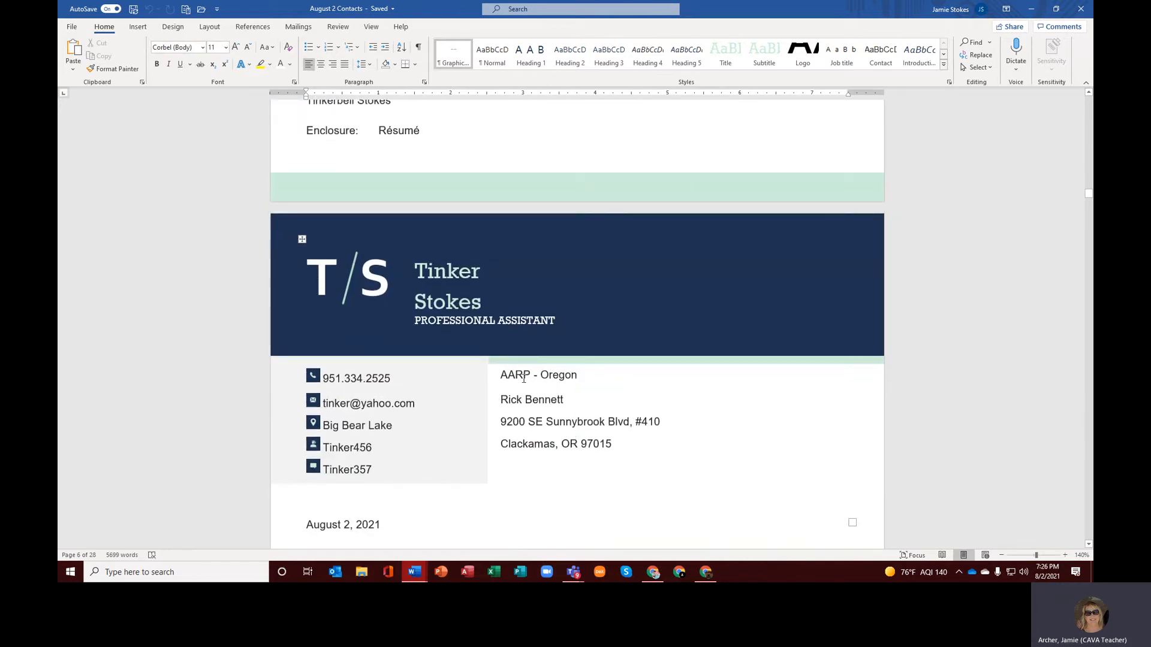
{"action": "scroll", "coordinate": [611, 462], "scroll_direction": "down", "scroll_amount": 5}
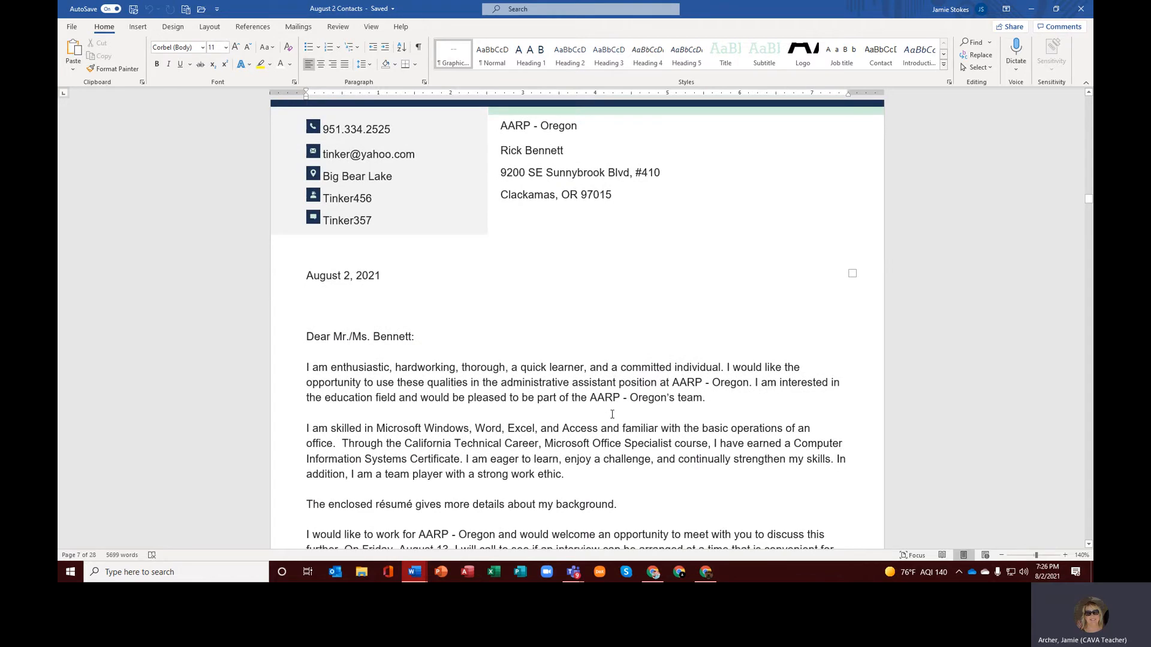
{"action": "scroll", "coordinate": [612, 414], "scroll_direction": "down", "scroll_amount": 9}
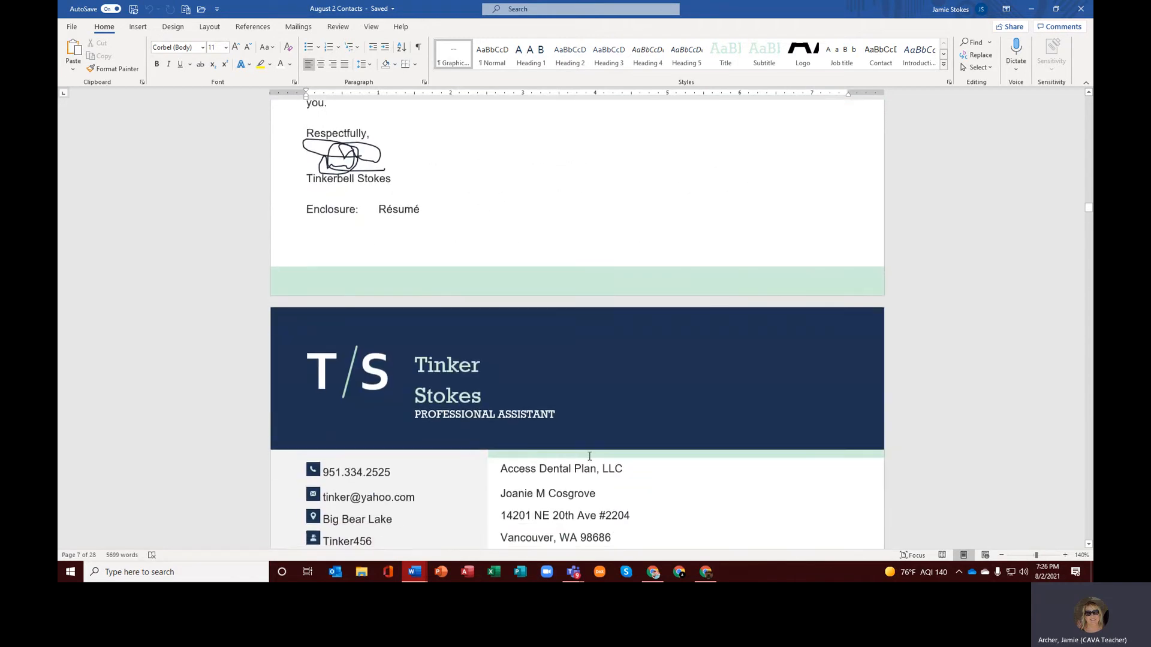
{"action": "scroll", "coordinate": [589, 457], "scroll_direction": "down", "scroll_amount": 5}
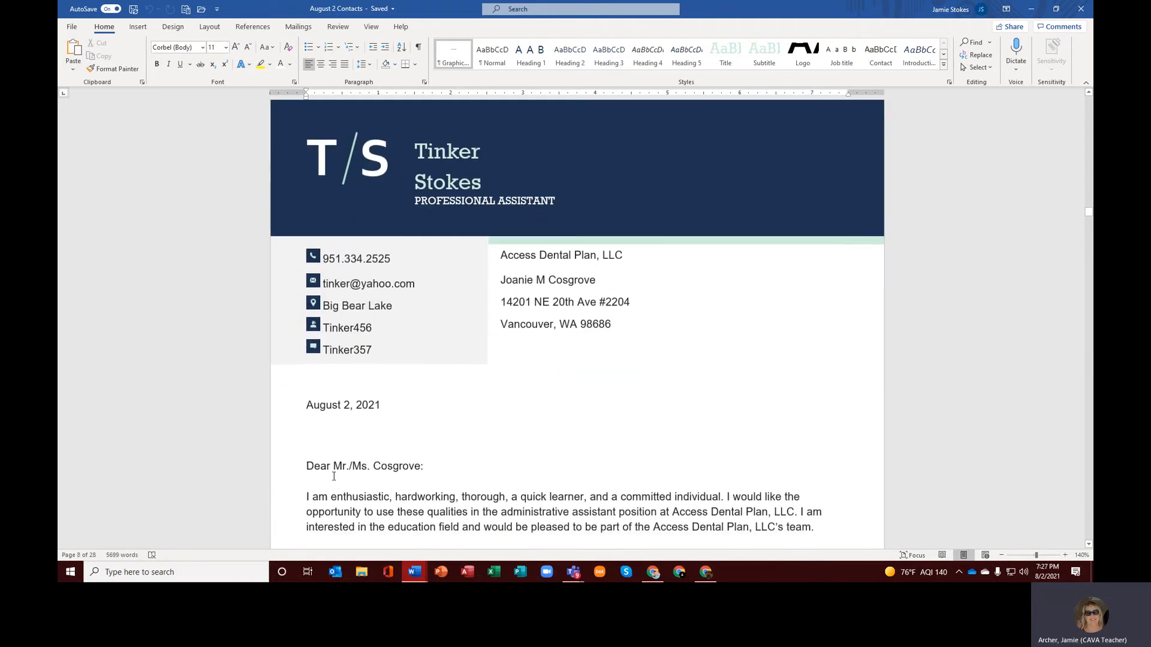
{"action": "left_click", "coordinate": [352, 473]}
{"action": "left_click", "coordinate": [397, 425]}
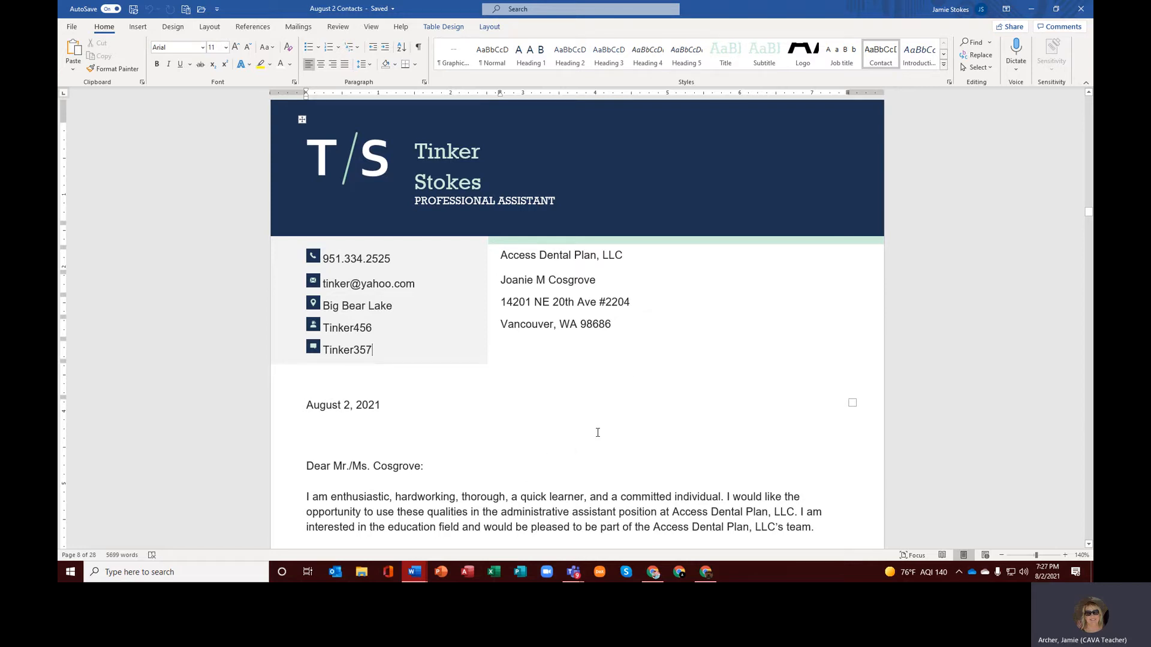
{"action": "scroll", "coordinate": [597, 432], "scroll_direction": "down", "scroll_amount": 15}
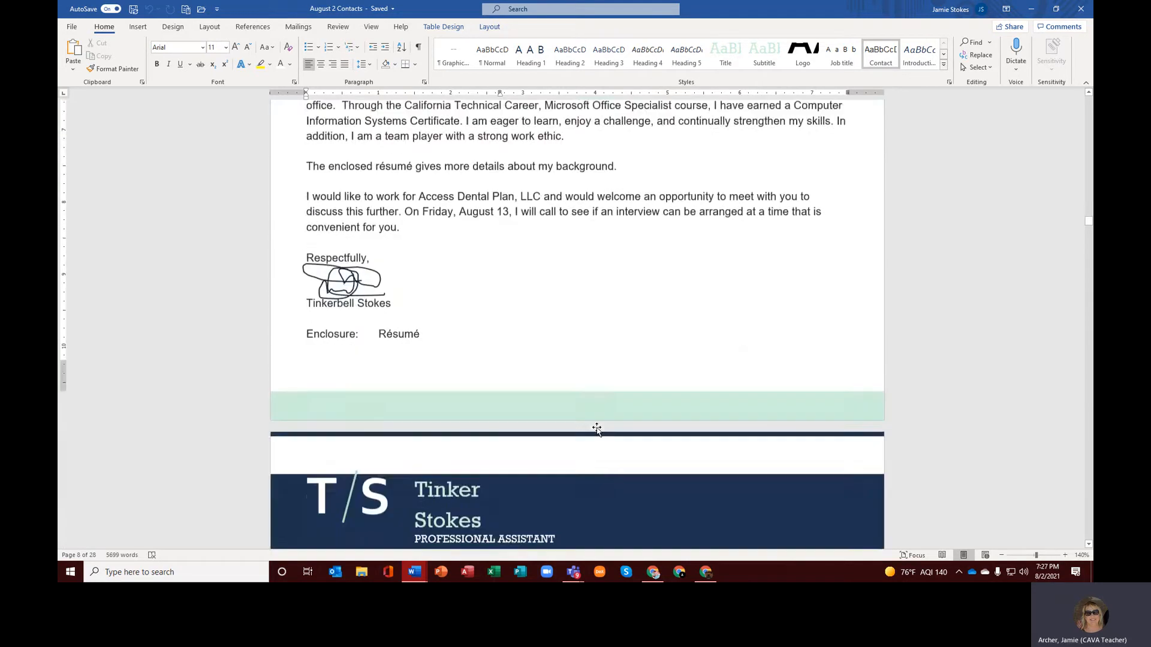
{"action": "scroll", "coordinate": [598, 426], "scroll_direction": "down", "scroll_amount": 3}
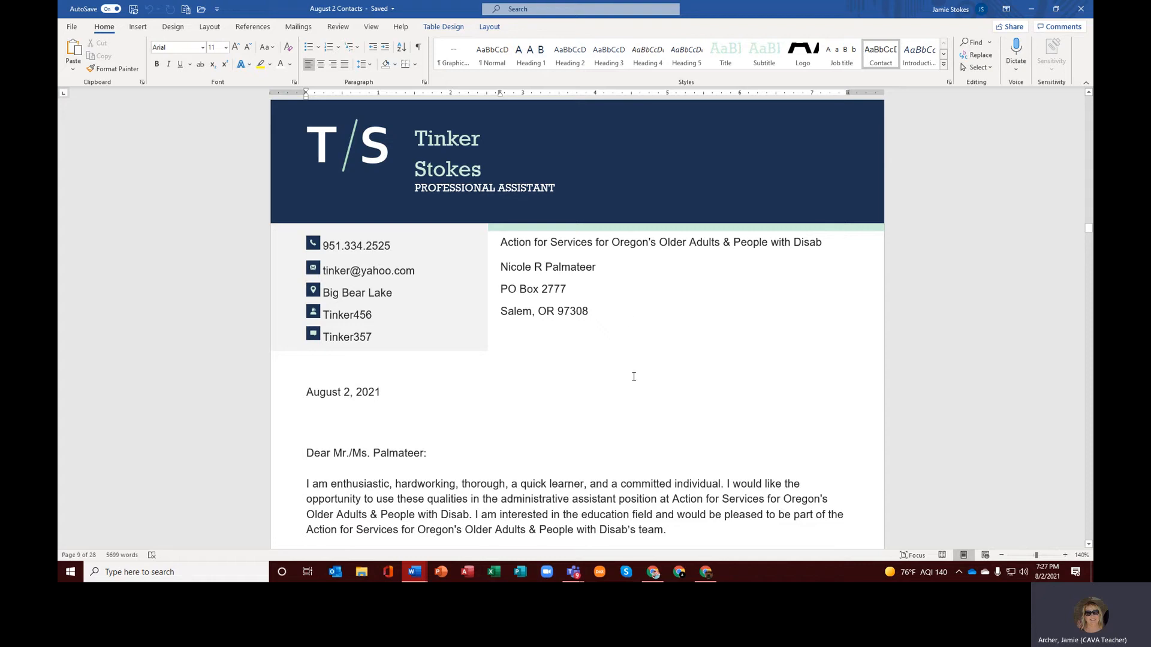
Step: Review the following merged letters, from Addus HealthCare through Alcatel Lucent, checking each recipient block, greeting and company name in the body
{"action": "scroll", "coordinate": [634, 376], "scroll_direction": "down", "scroll_amount": 15}
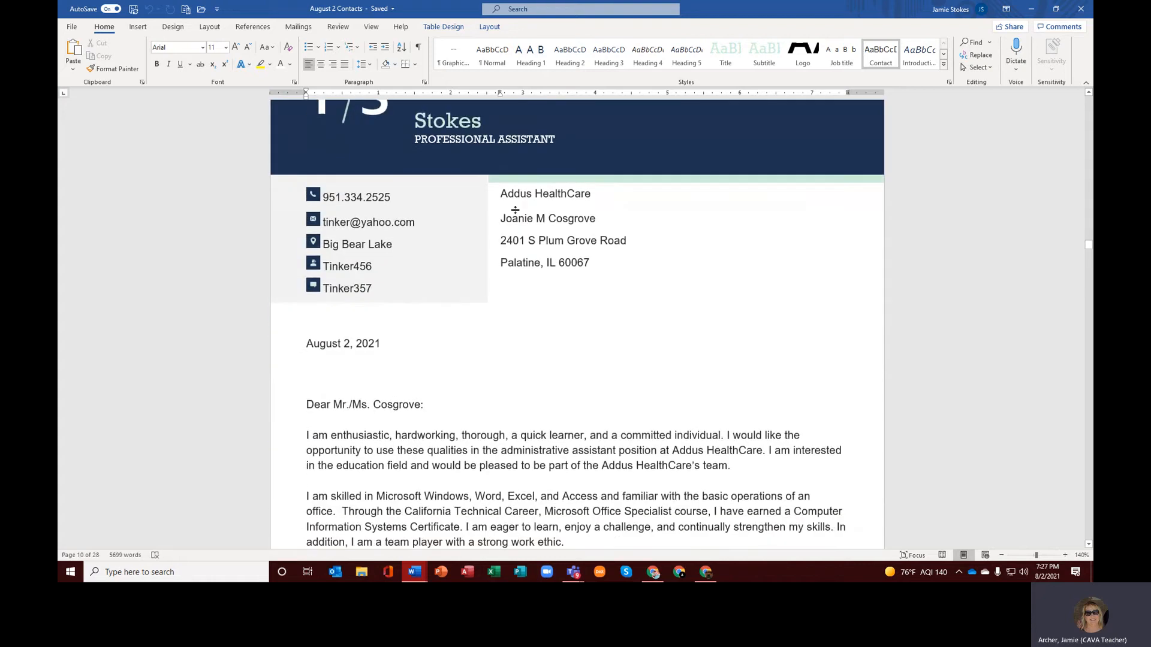
{"action": "scroll", "coordinate": [598, 390], "scroll_direction": "down", "scroll_amount": 5}
{"action": "scroll", "coordinate": [609, 442], "scroll_direction": "down", "scroll_amount": 20}
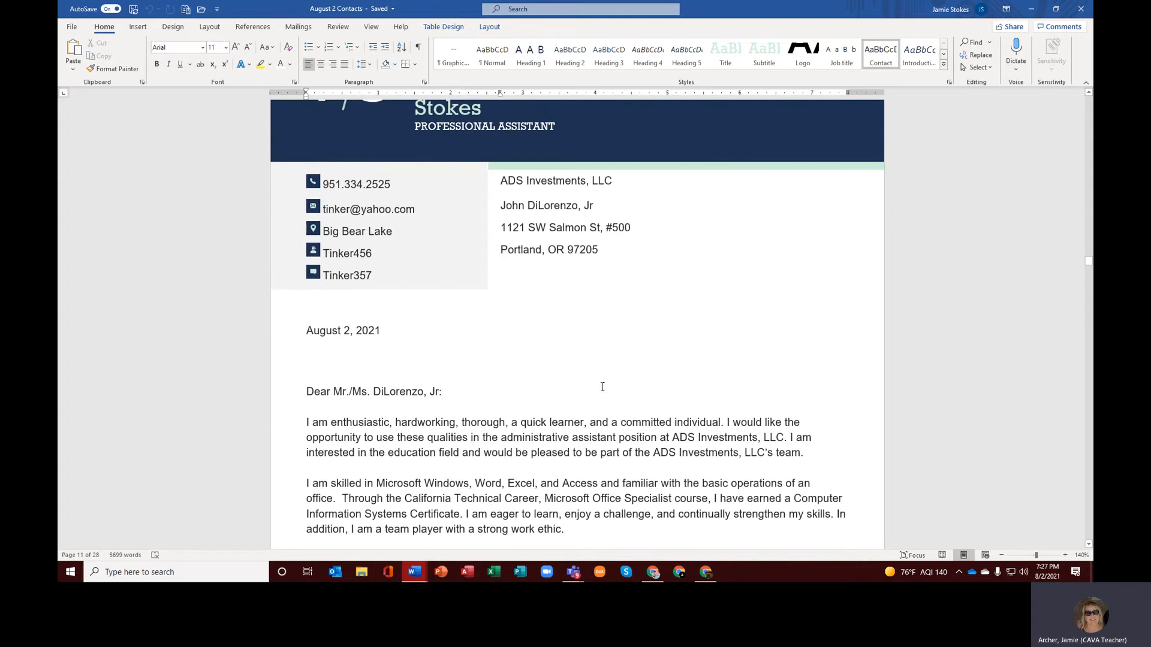
{"action": "scroll", "coordinate": [598, 452], "scroll_direction": "down", "scroll_amount": 20}
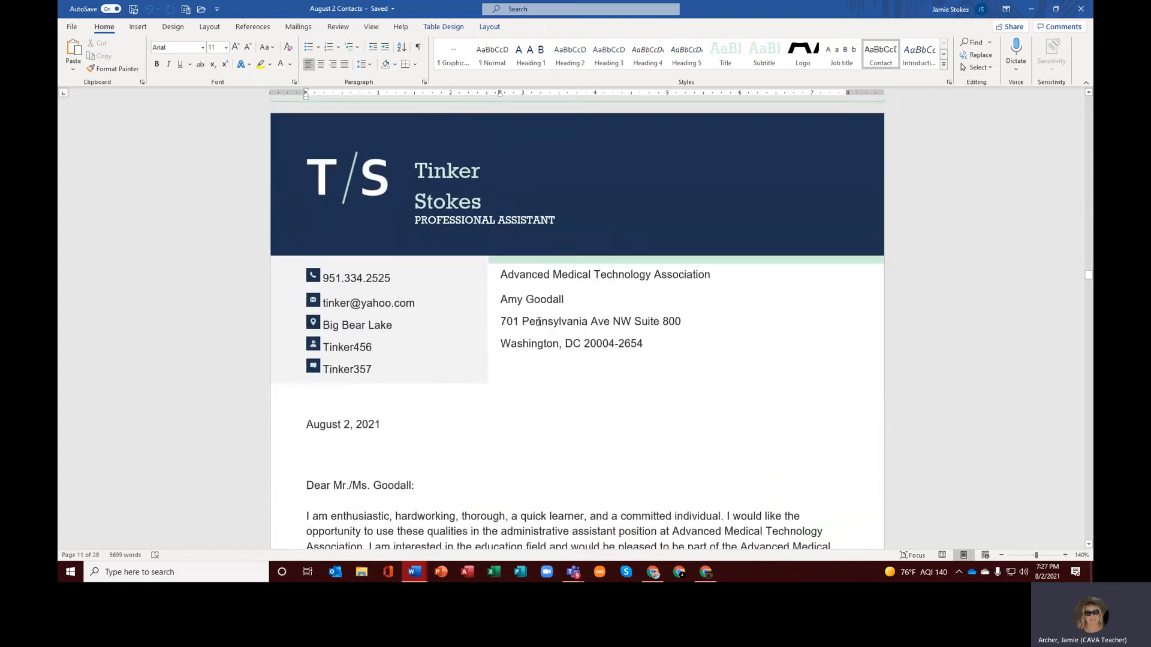
{"action": "scroll", "coordinate": [658, 446], "scroll_direction": "down", "scroll_amount": 10}
{"action": "scroll", "coordinate": [658, 446], "scroll_direction": "down", "scroll_amount": 20}
{"action": "scroll", "coordinate": [662, 449], "scroll_direction": "down", "scroll_amount": 20}
{"action": "scroll", "coordinate": [662, 451], "scroll_direction": "down", "scroll_amount": 20}
{"action": "scroll", "coordinate": [663, 450], "scroll_direction": "down", "scroll_amount": 4}
{"action": "scroll", "coordinate": [665, 450], "scroll_direction": "up", "scroll_amount": 20}
{"action": "scroll", "coordinate": [667, 449], "scroll_direction": "down", "scroll_amount": 20}
{"action": "scroll", "coordinate": [668, 449], "scroll_direction": "down", "scroll_amount": 20}
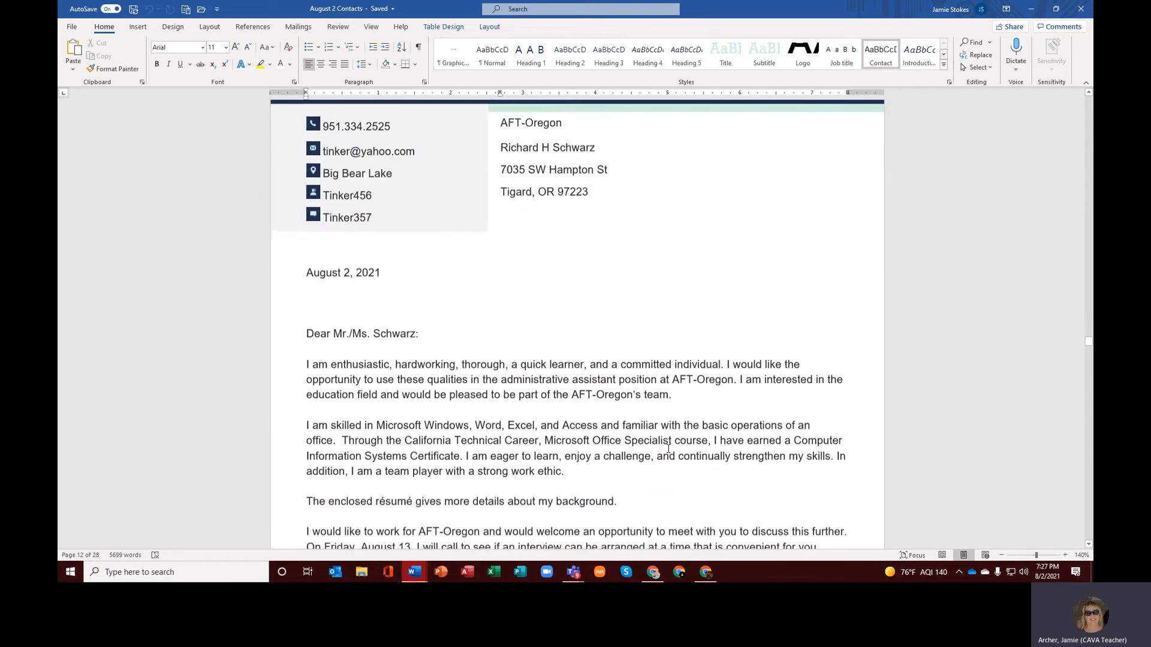
{"action": "scroll", "coordinate": [668, 448], "scroll_direction": "down", "scroll_amount": 20}
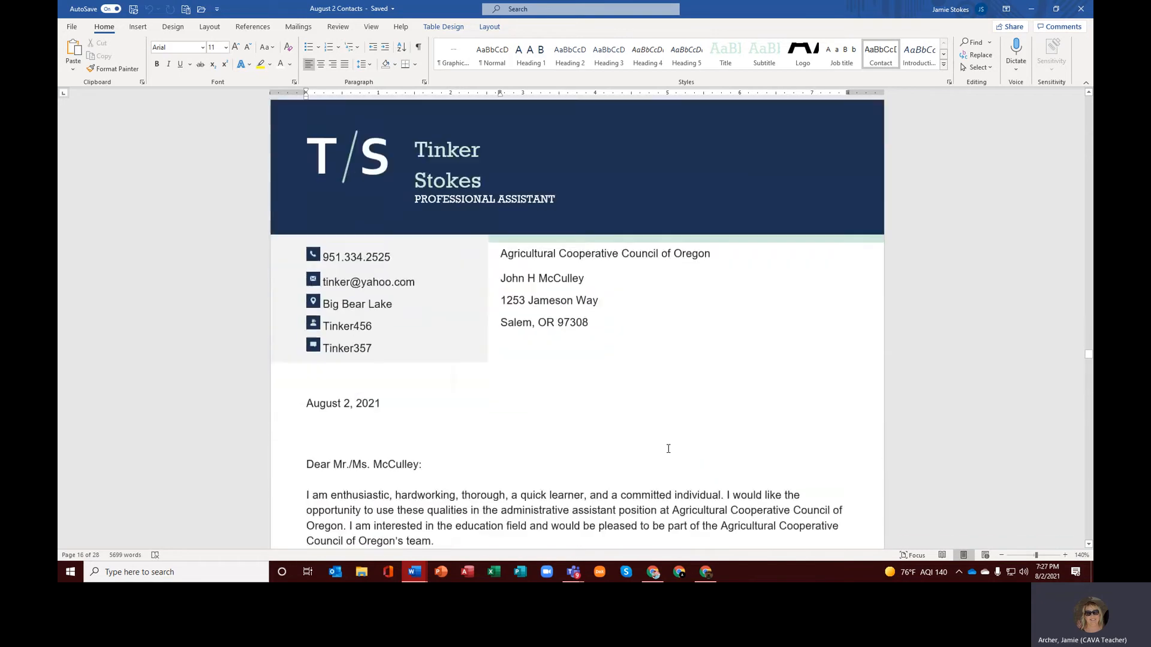
{"action": "scroll", "coordinate": [669, 449], "scroll_direction": "down", "scroll_amount": 20}
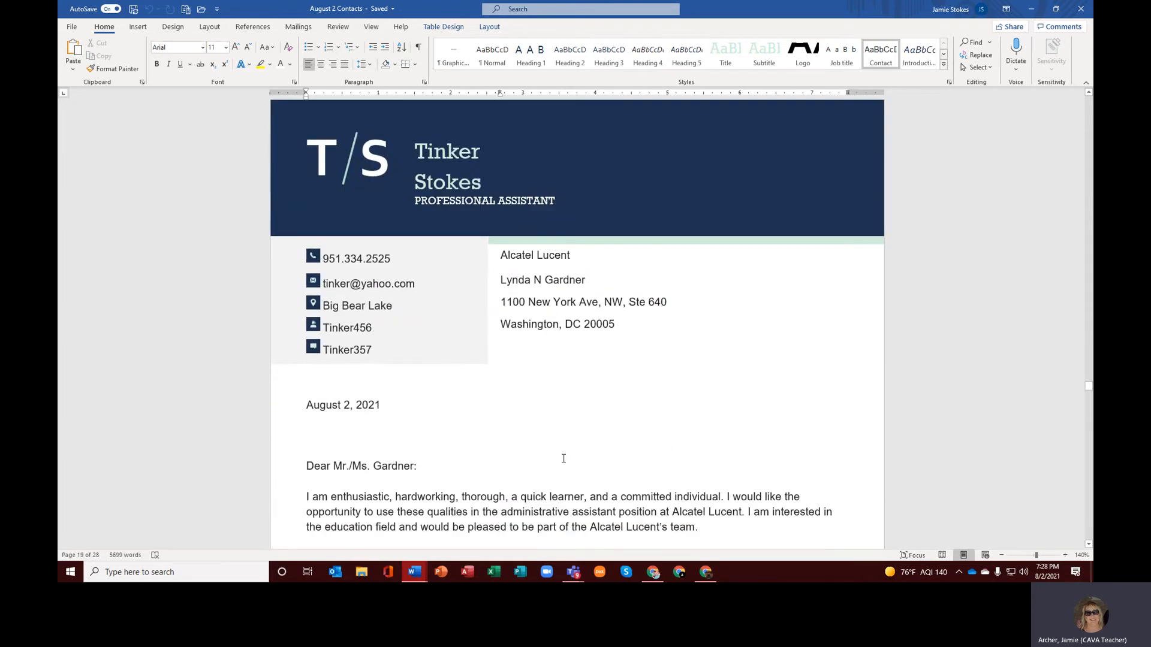
{"action": "scroll", "coordinate": [595, 484], "scroll_direction": "down", "scroll_amount": 12}
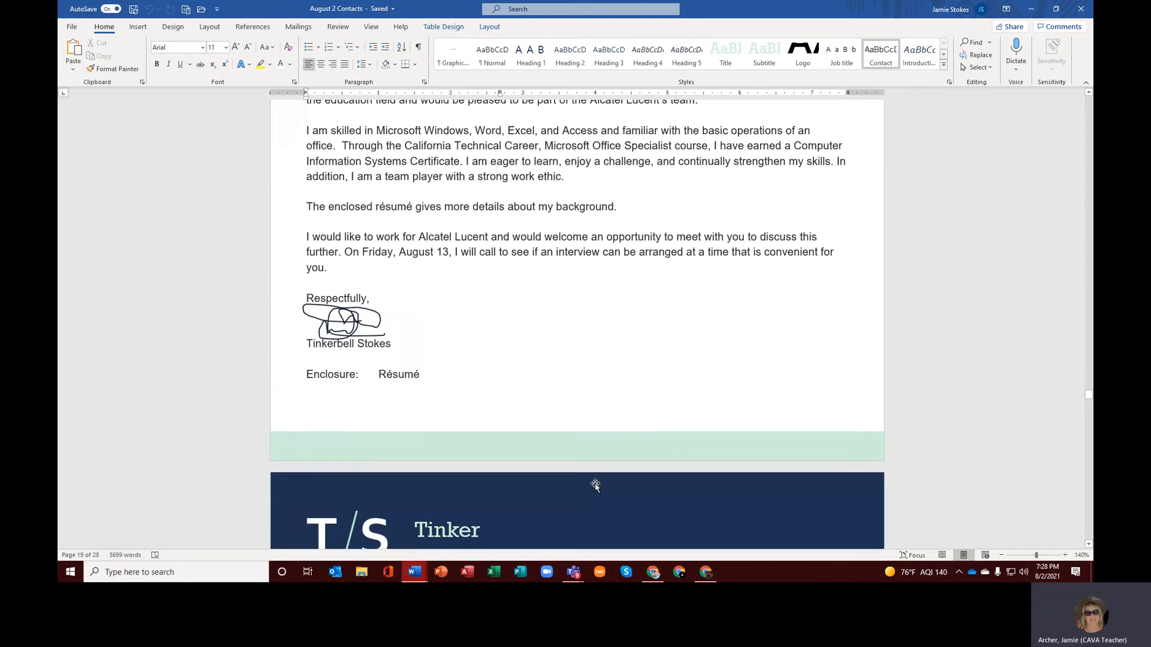
Step: Preview the merged letters for printing, page through them from page 19 to page 27, and return to the document
{"action": "left_click", "coordinate": [72, 27]}
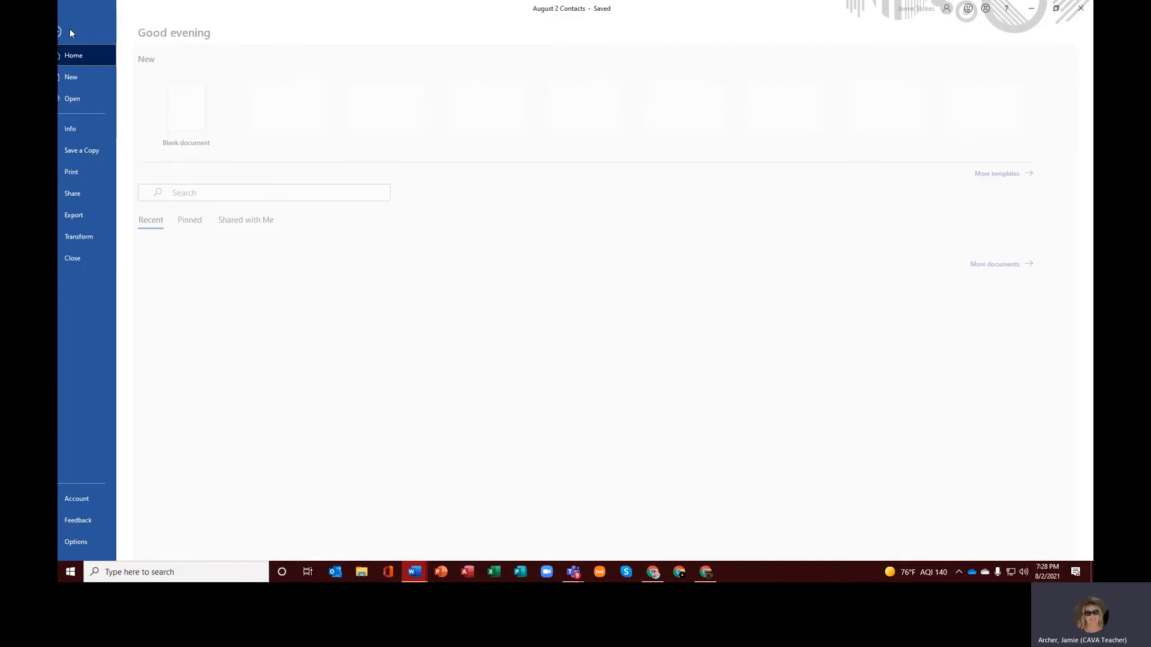
{"action": "left_click", "coordinate": [88, 173]}
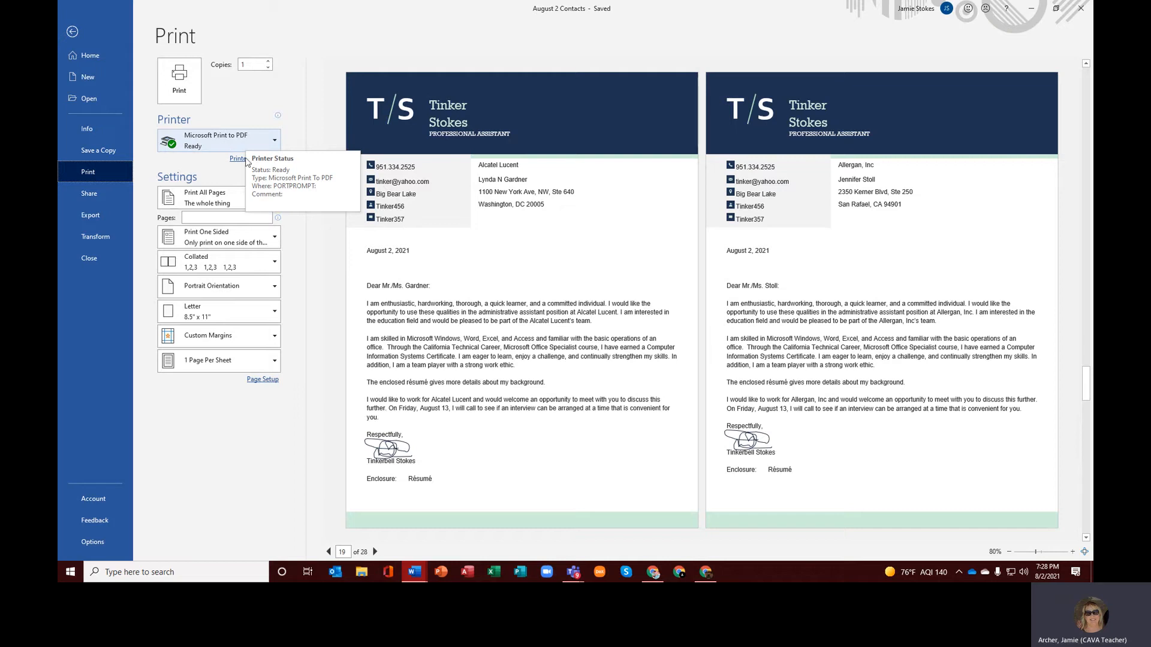
{"action": "left_click", "coordinate": [375, 552]}
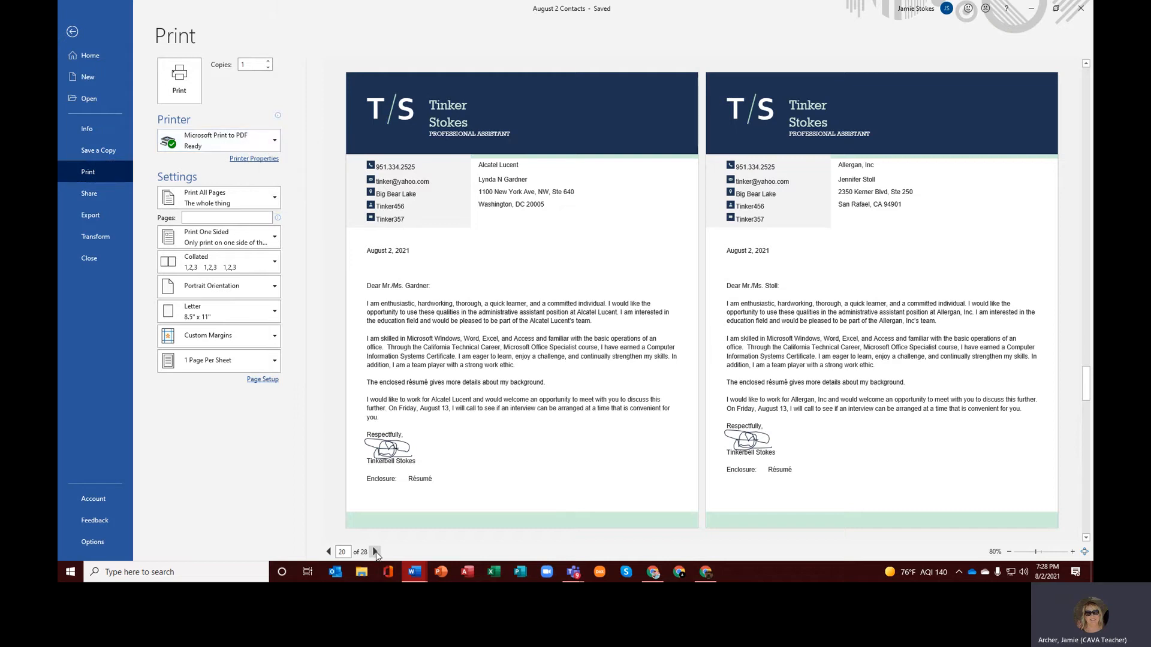
{"action": "left_click", "coordinate": [375, 552]}
{"action": "left_click", "coordinate": [375, 552]}
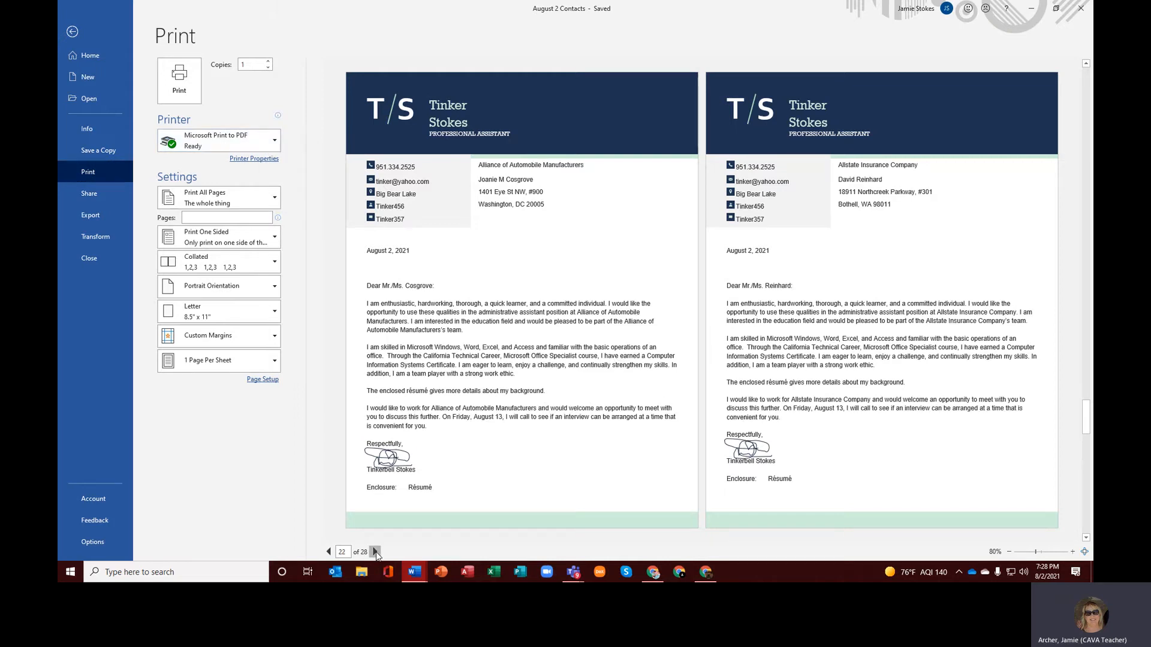
{"action": "left_click", "coordinate": [375, 553]}
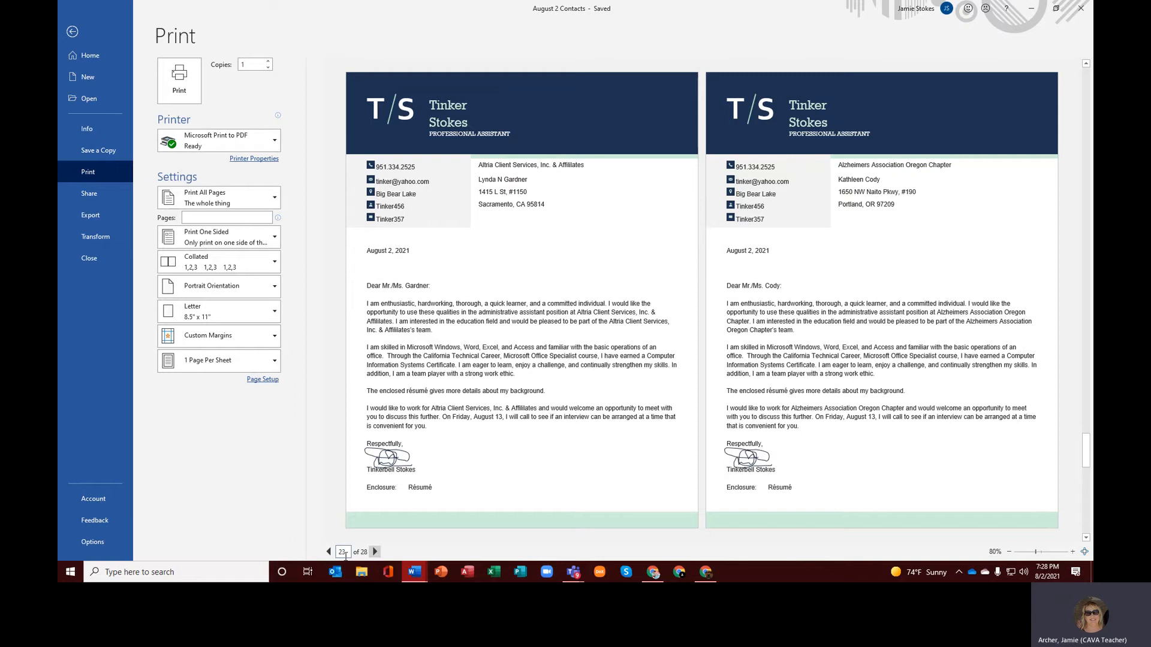
{"action": "left_click", "coordinate": [376, 552]}
{"action": "left_click", "coordinate": [376, 552]}
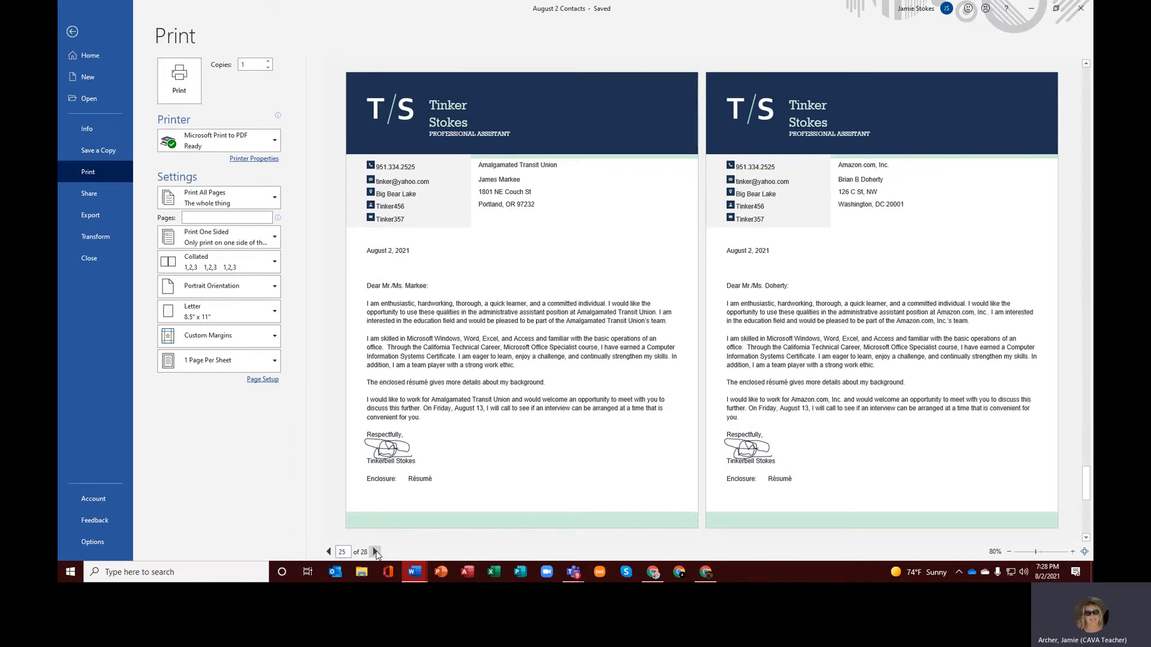
{"action": "left_click", "coordinate": [376, 553]}
{"action": "left_click", "coordinate": [376, 552]}
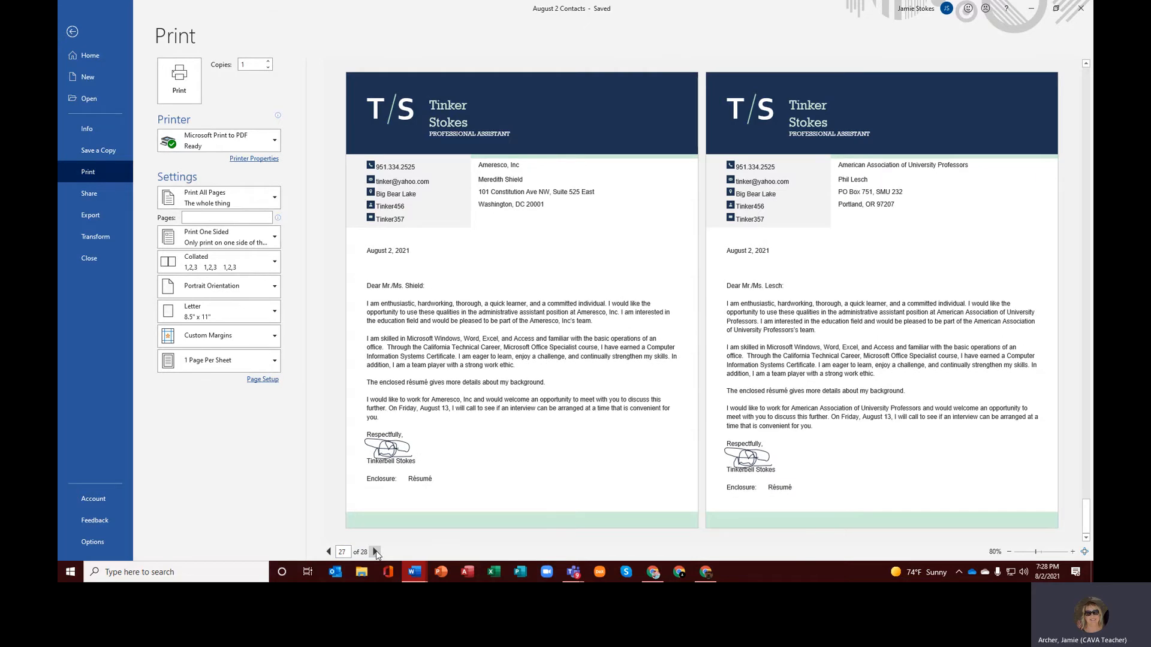
{"action": "left_click", "coordinate": [70, 34]}
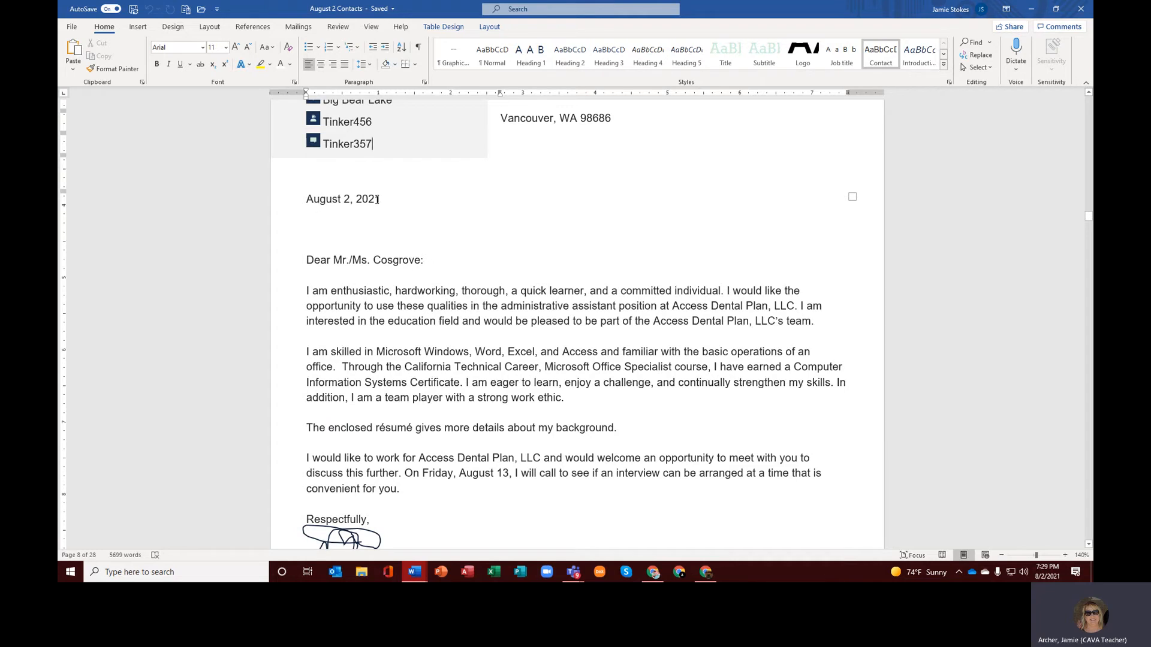
Step: Save a PDF copy of the merged letters as "August 2 Contacts" in the personal OneDrive Desktop folder
{"action": "left_click", "coordinate": [72, 27]}
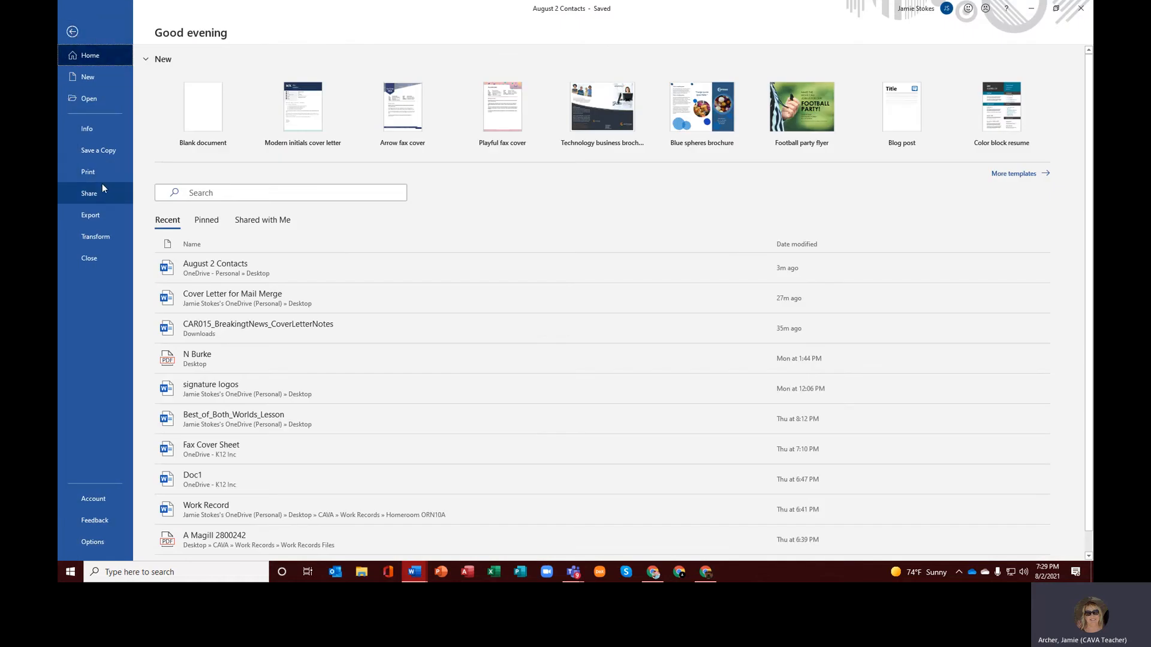
{"action": "left_click", "coordinate": [96, 150]}
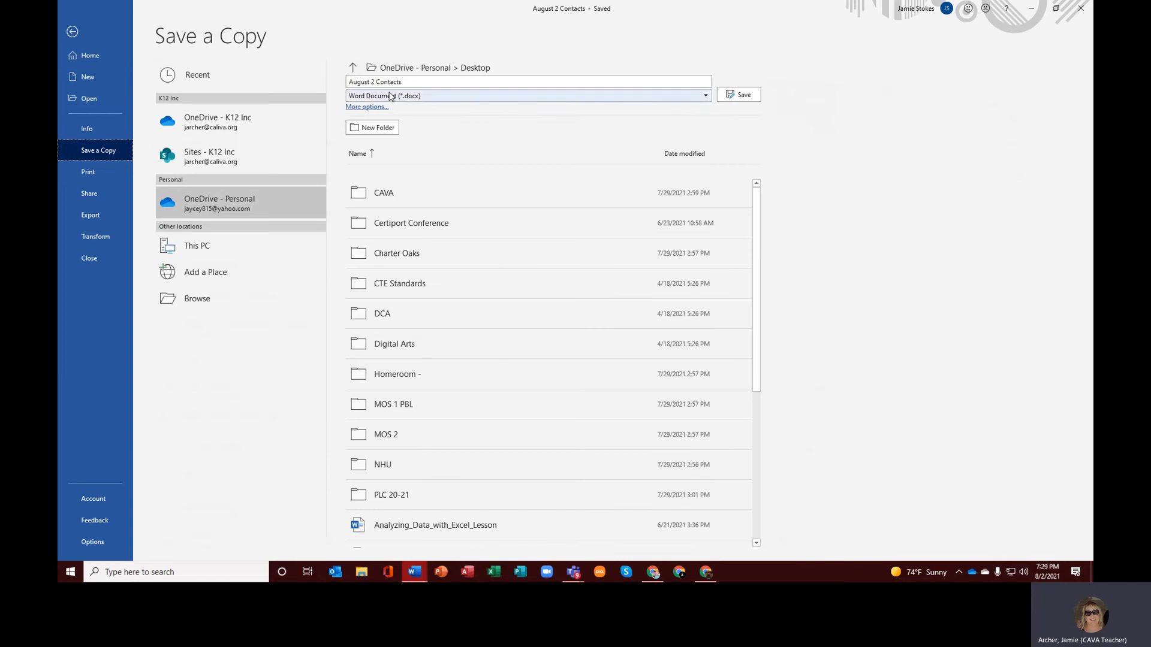
{"action": "left_click", "coordinate": [438, 96]}
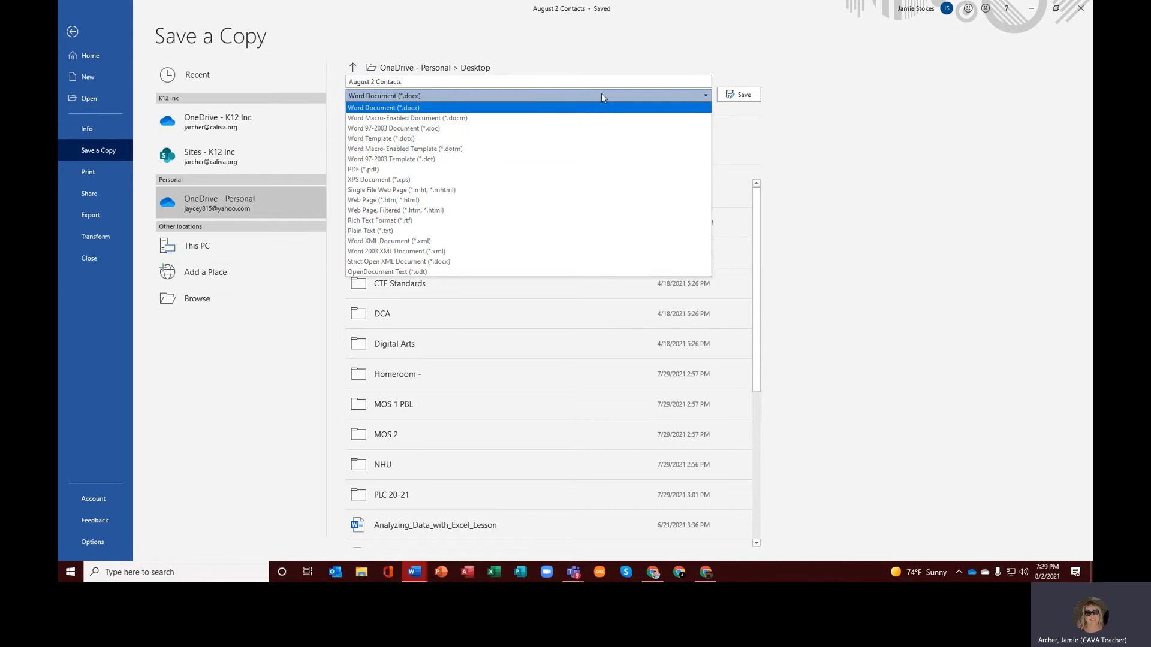
{"action": "left_click", "coordinate": [371, 171]}
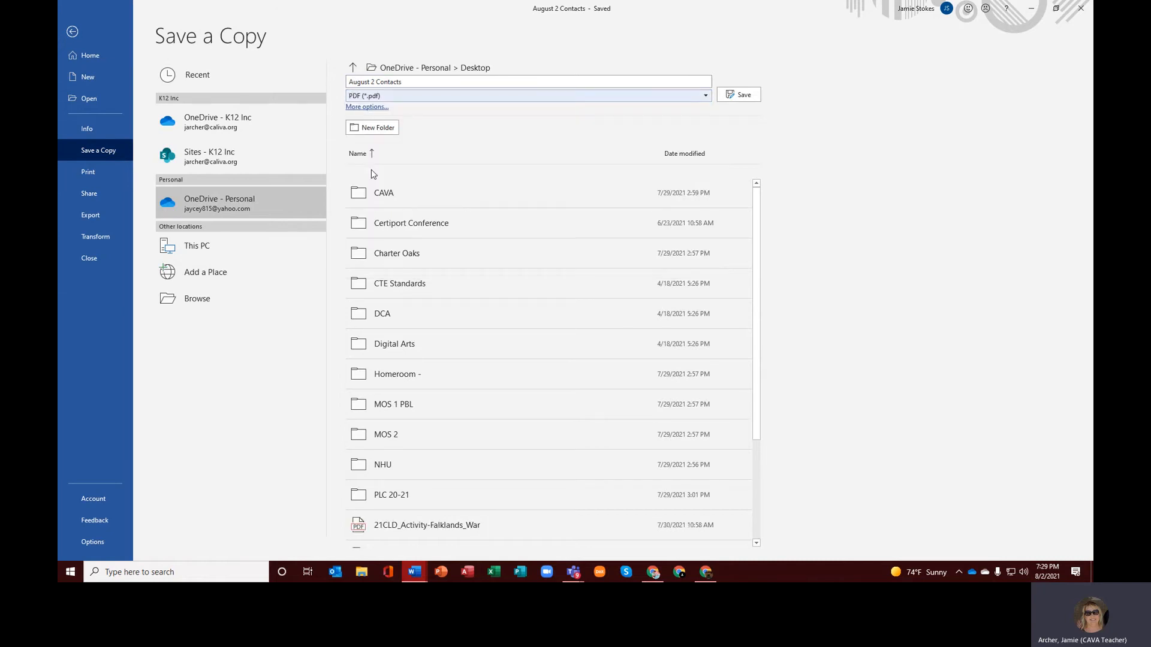
{"action": "left_click", "coordinate": [738, 95]}
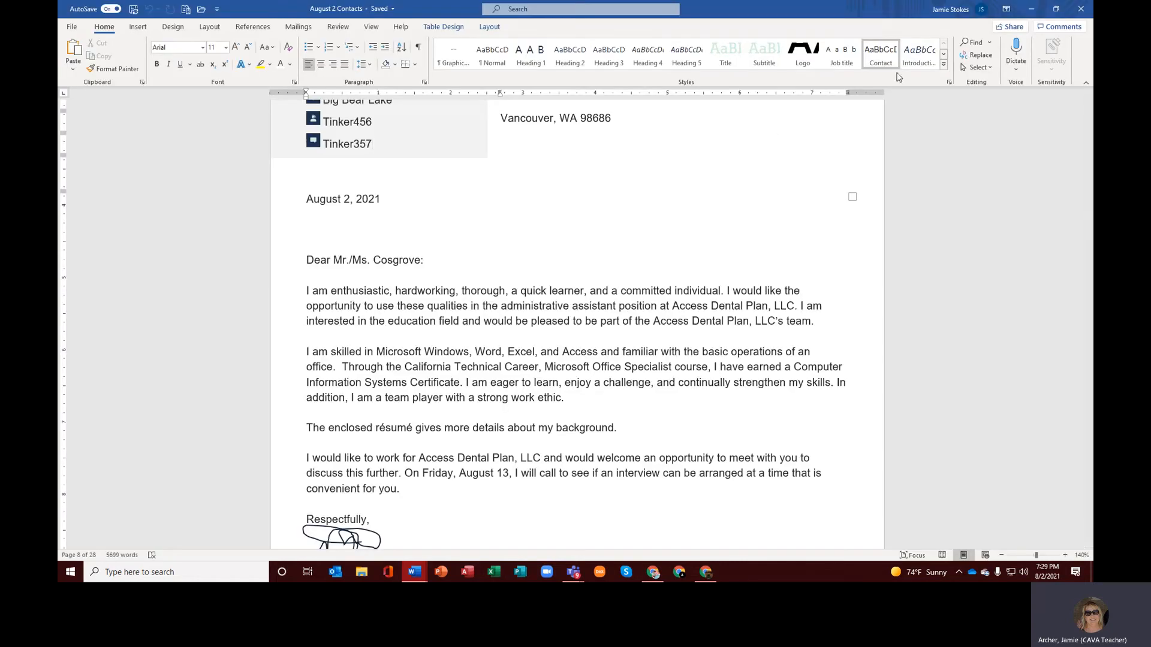
Step: Minimize the merged letters and close the "Cover Letter for Mail Merge" document without saving its changes
{"action": "left_click", "coordinate": [1029, 10]}
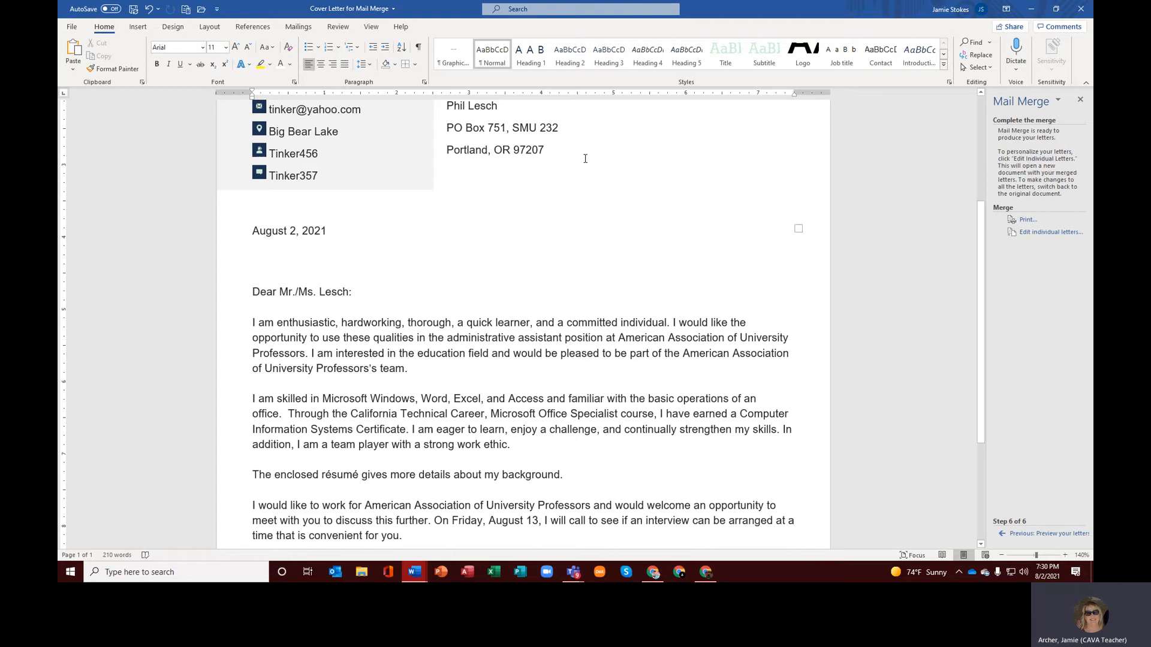
{"action": "left_click", "coordinate": [1080, 9]}
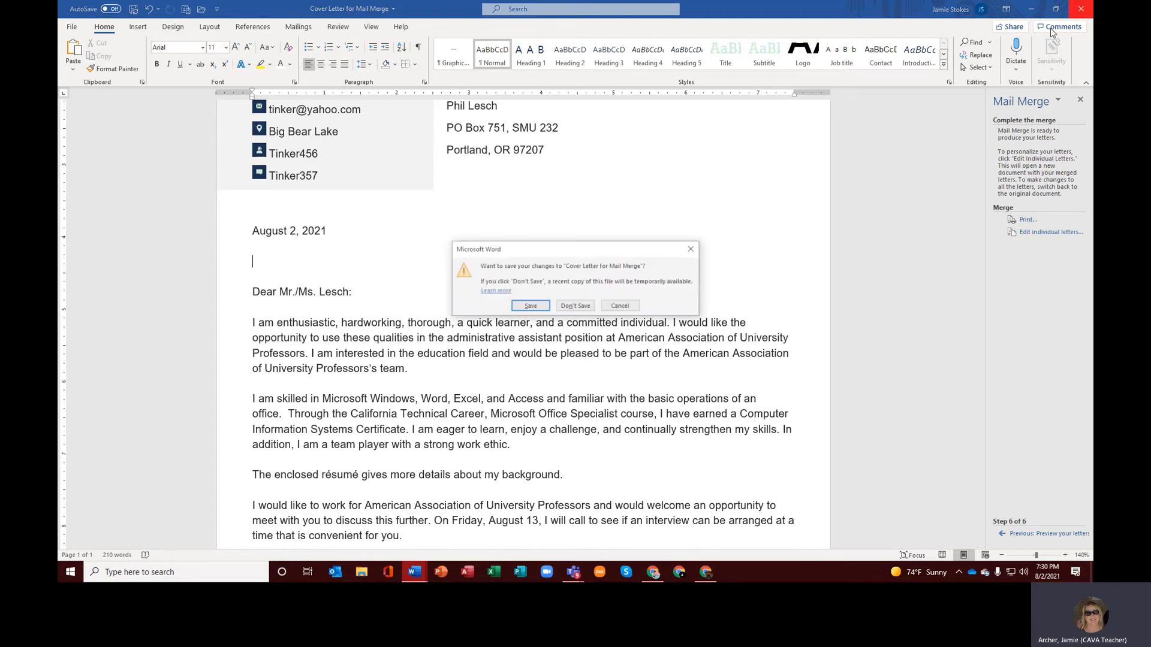
{"action": "left_click", "coordinate": [576, 307]}
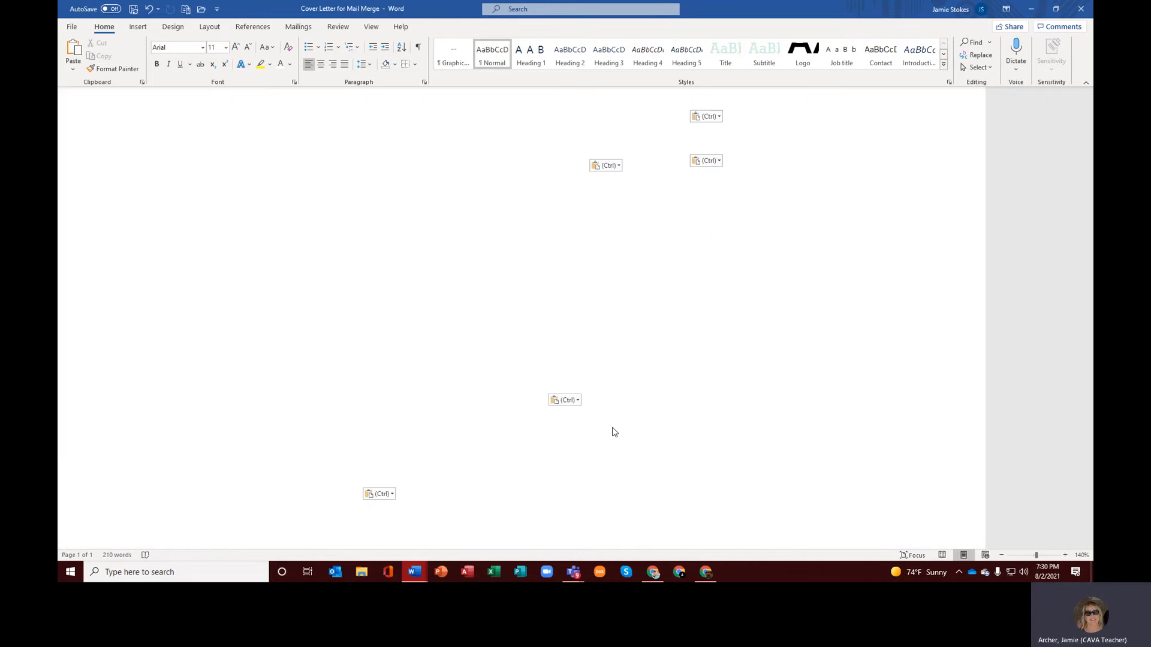
{"action": "left_click", "coordinate": [1080, 9]}
{"action": "left_click", "coordinate": [607, 341]}
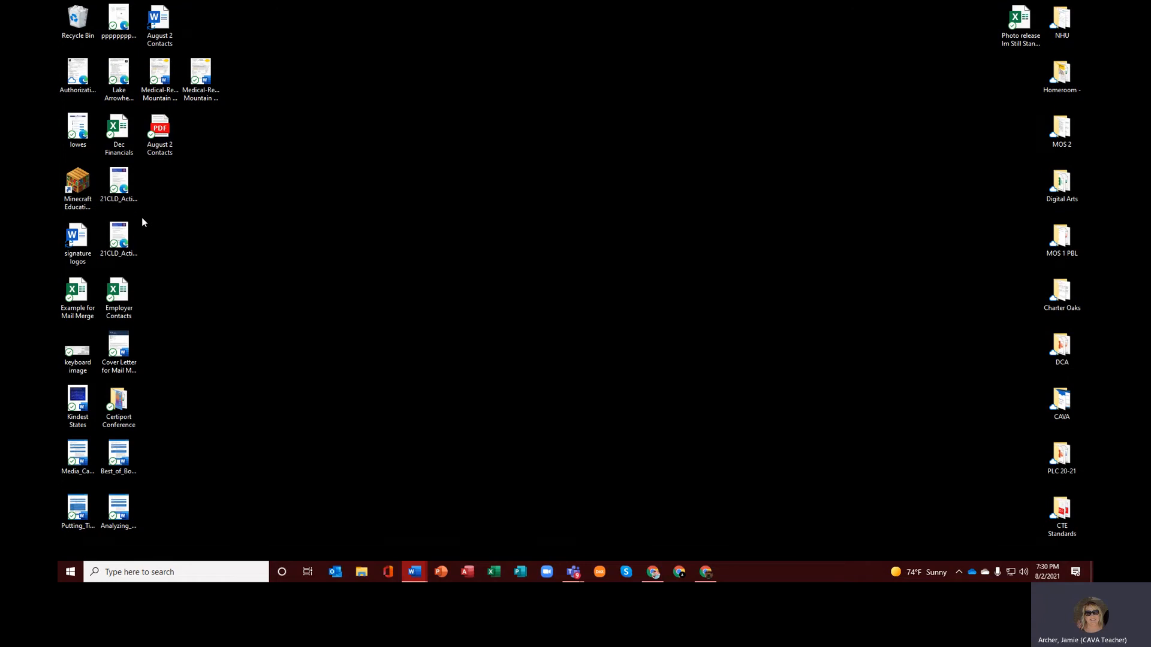
Step: Open the "August 2 Contacts" PDF from the desktop, maximize its window and look over the first letter
{"action": "left_click", "coordinate": [168, 137]}
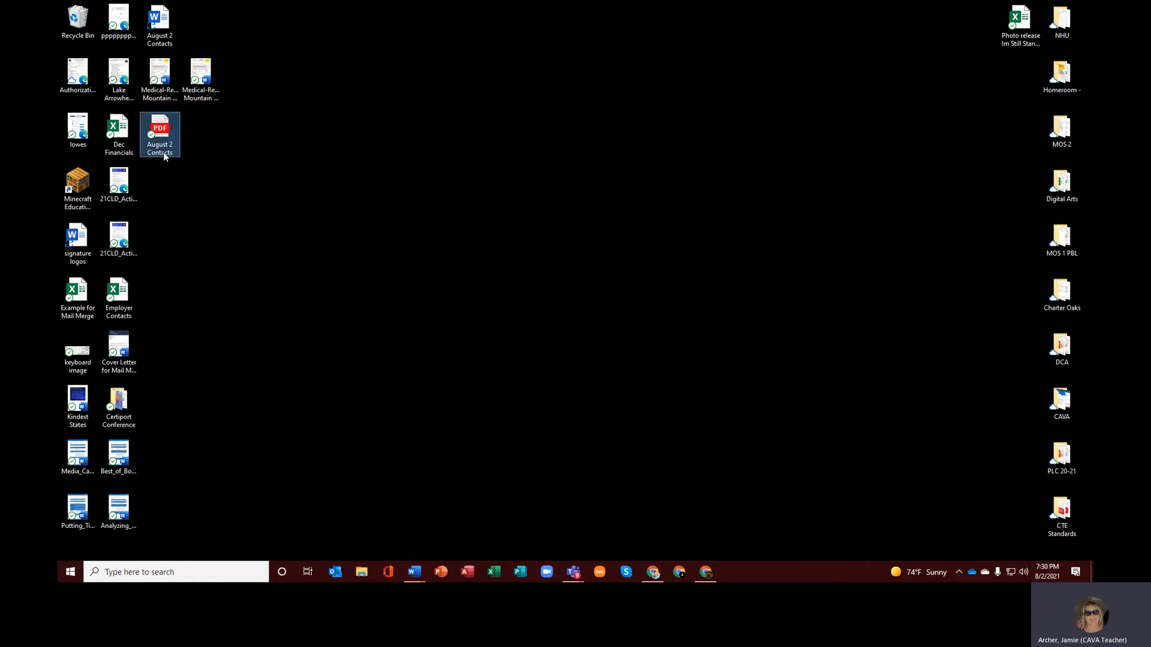
{"action": "double_click", "coordinate": [164, 154]}
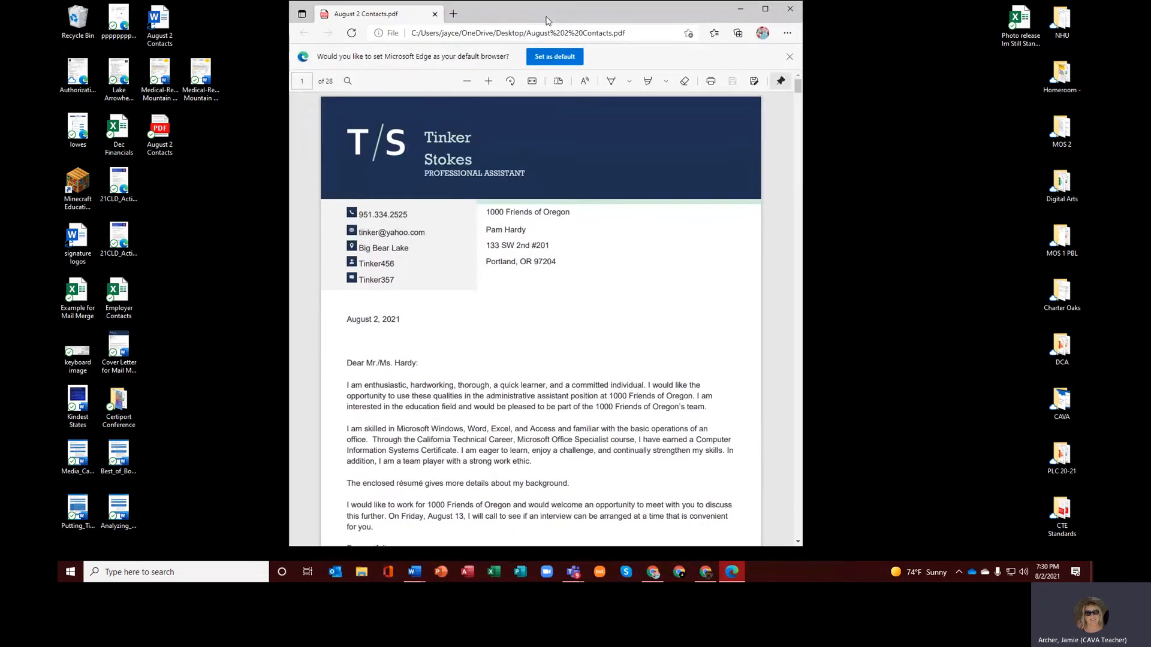
{"action": "left_click", "coordinate": [767, 13]}
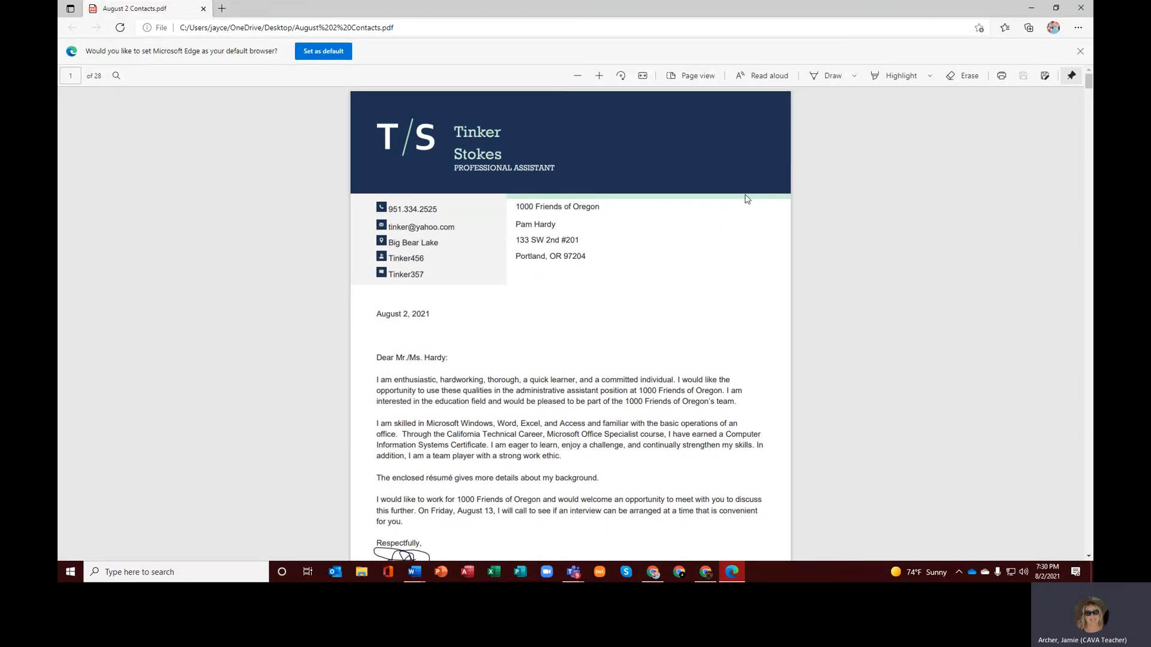
{"action": "scroll", "coordinate": [754, 205], "scroll_direction": "down", "scroll_amount": 1}
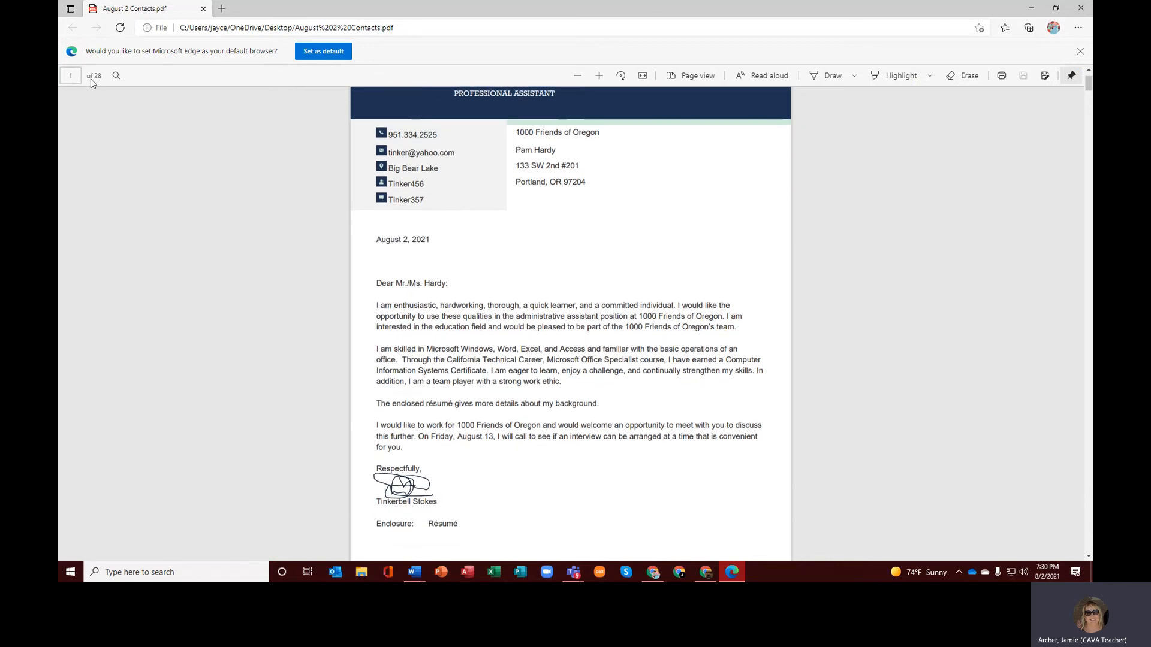
Step: Look through the merged letters in the PDF from page 1 to page 7, and close the PDF
{"action": "scroll", "coordinate": [569, 280], "scroll_direction": "down", "scroll_amount": 12}
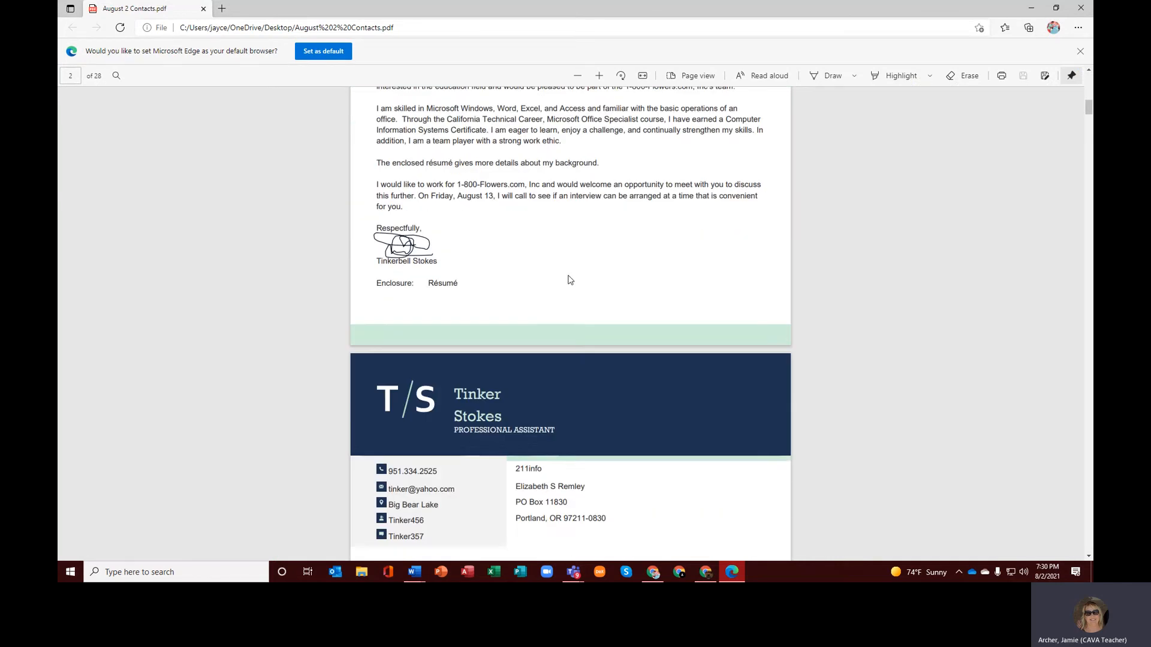
{"action": "scroll", "coordinate": [570, 276], "scroll_direction": "down", "scroll_amount": 12}
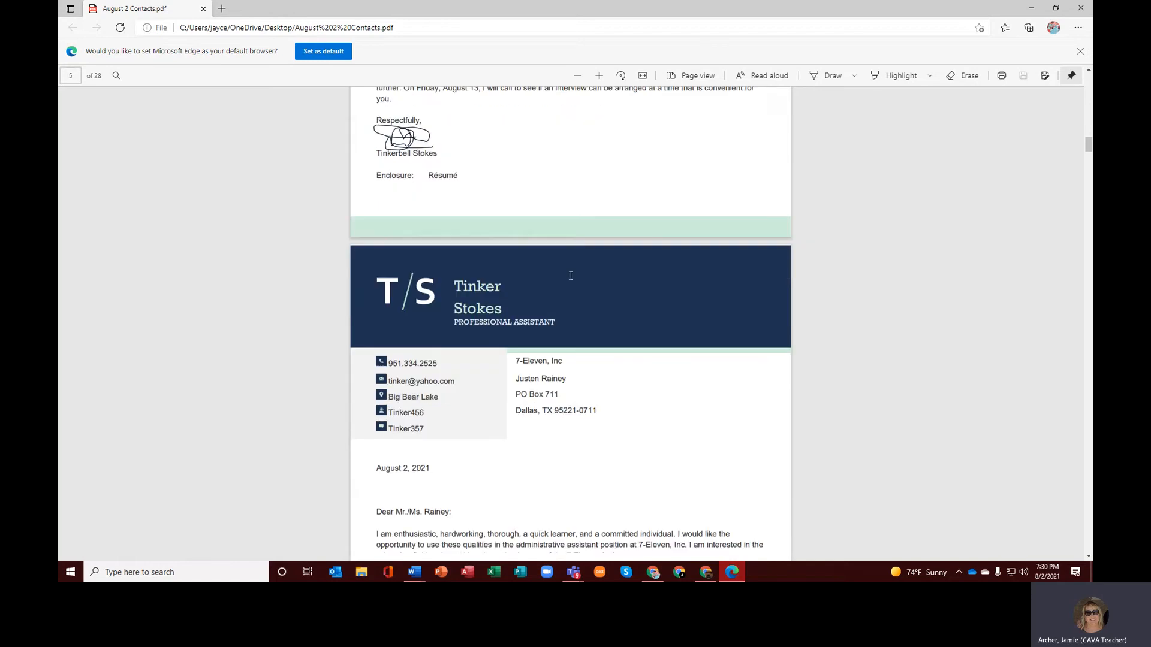
{"action": "scroll", "coordinate": [571, 276], "scroll_direction": "down", "scroll_amount": 8}
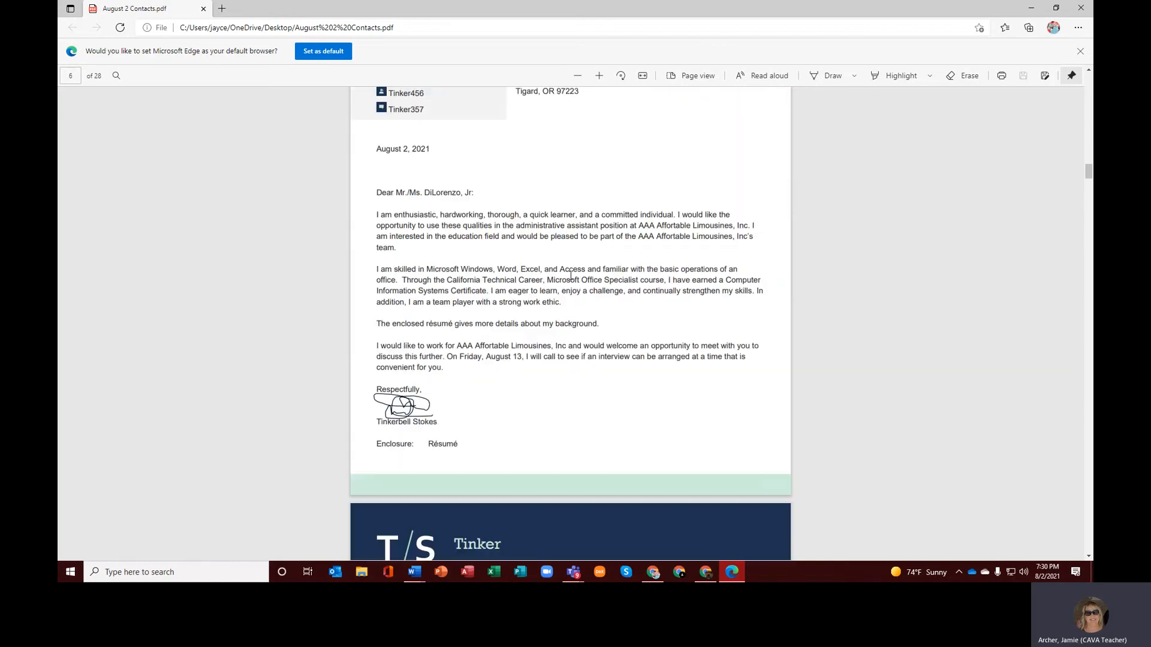
{"action": "scroll", "coordinate": [570, 275], "scroll_direction": "down", "scroll_amount": 5}
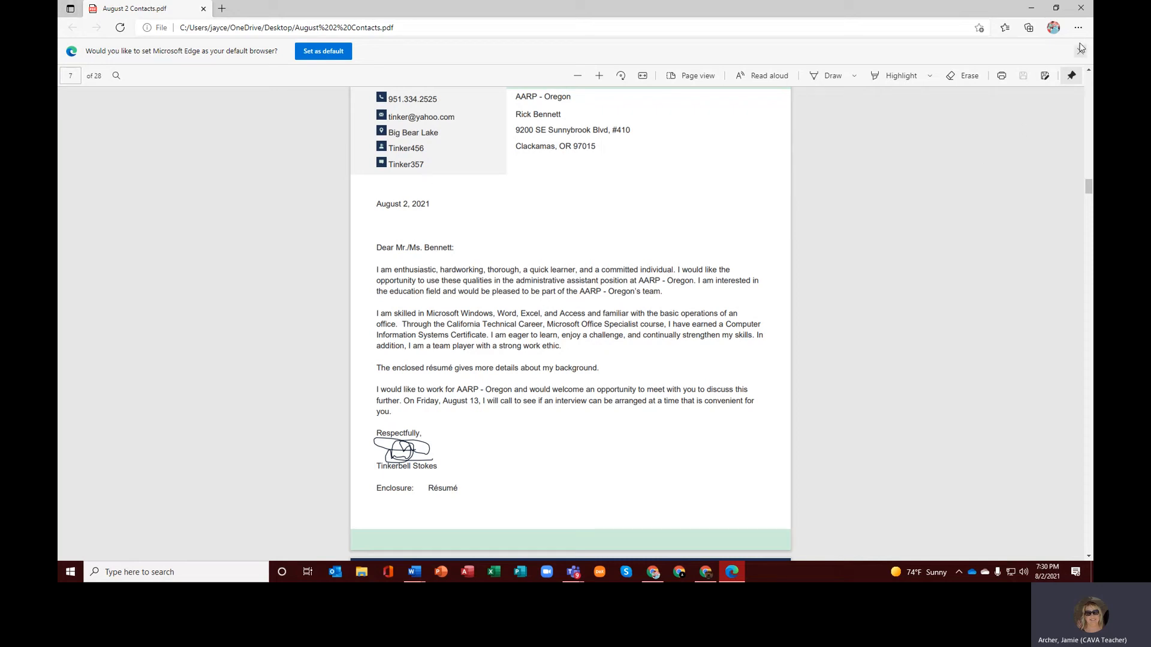
{"action": "left_click", "coordinate": [1080, 9]}
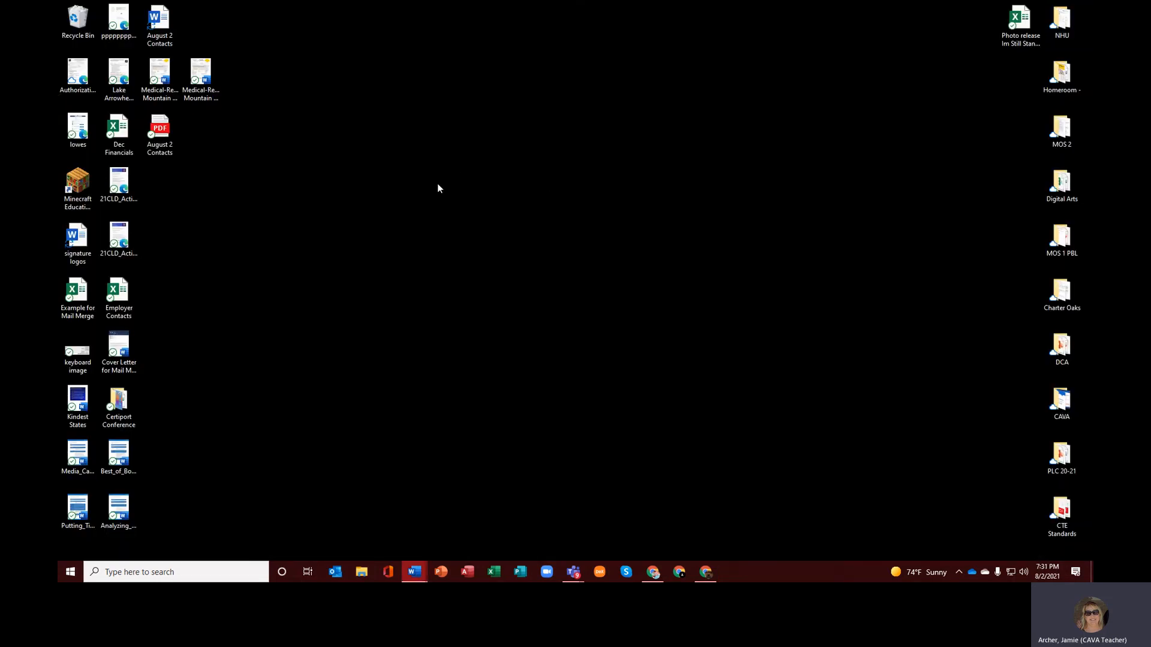
Step: Place the "August 2 Contacts" Word document beneath its PDF on the desktop and move the mail merge cover letter file to the empty middle area
{"action": "left_click_drag", "start_coordinate": [159, 21], "coordinate": [487, 239]}
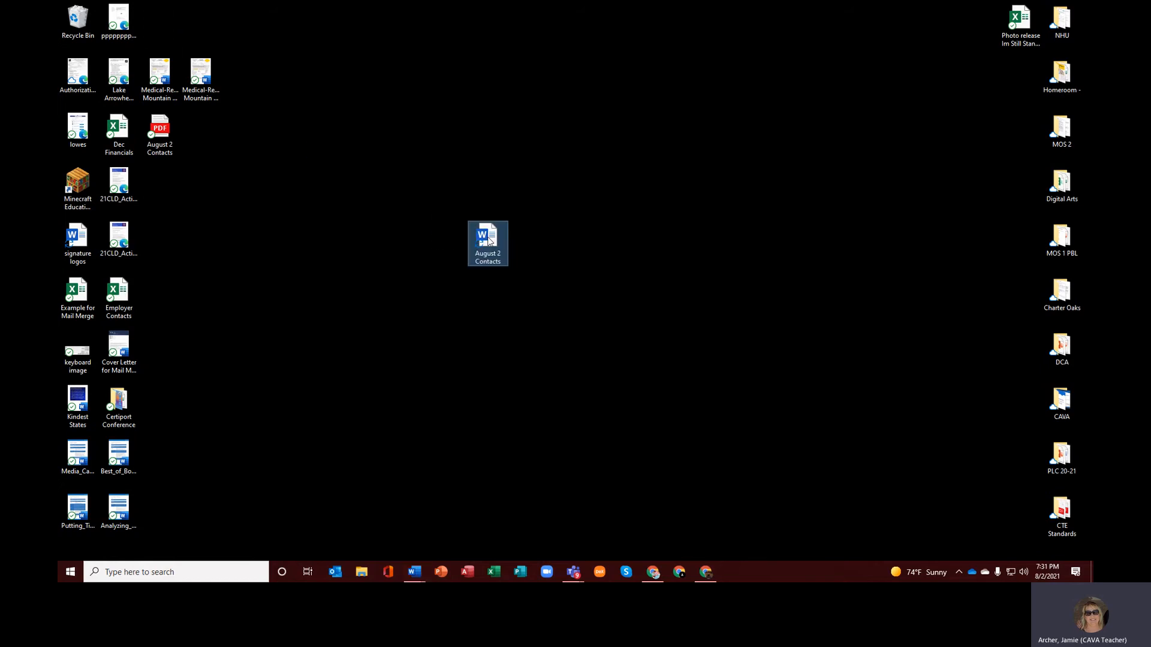
{"action": "left_click_drag", "start_coordinate": [122, 352], "coordinate": [565, 357]}
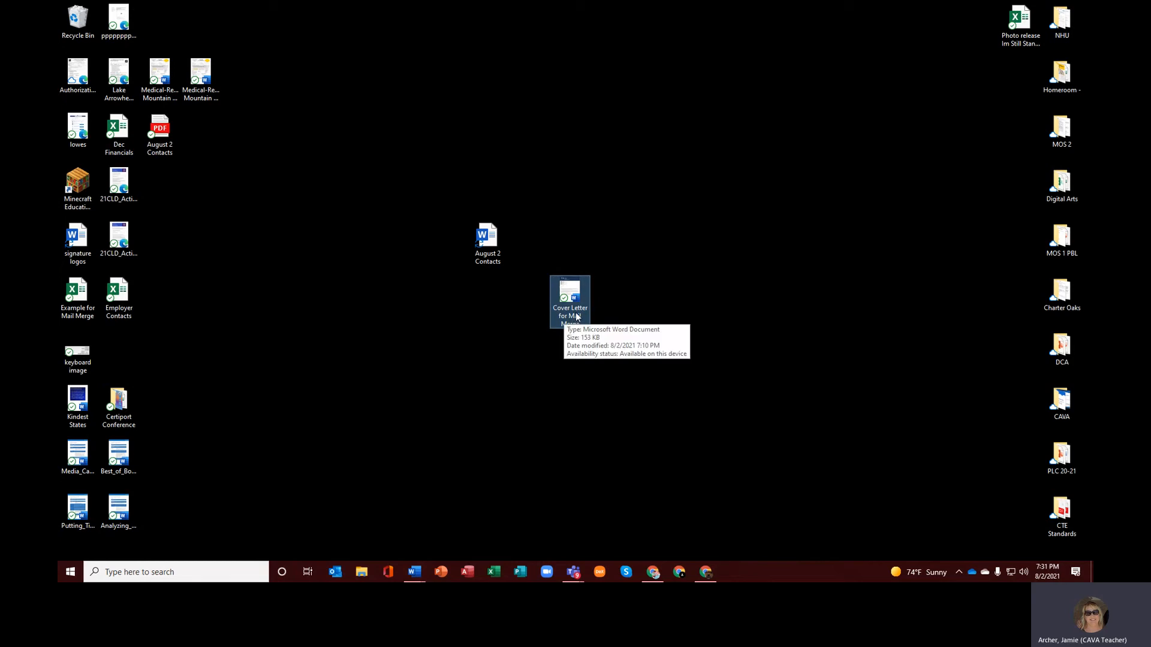
{"action": "left_click", "coordinate": [489, 248]}
{"action": "left_click_drag", "start_coordinate": [489, 248], "coordinate": [162, 192]}
Step: Open the "Cover Letter for Mail Merge" document, look over its blank address area, date and greeting, and close it
{"action": "left_click", "coordinate": [565, 296]}
{"action": "double_click", "coordinate": [565, 296]}
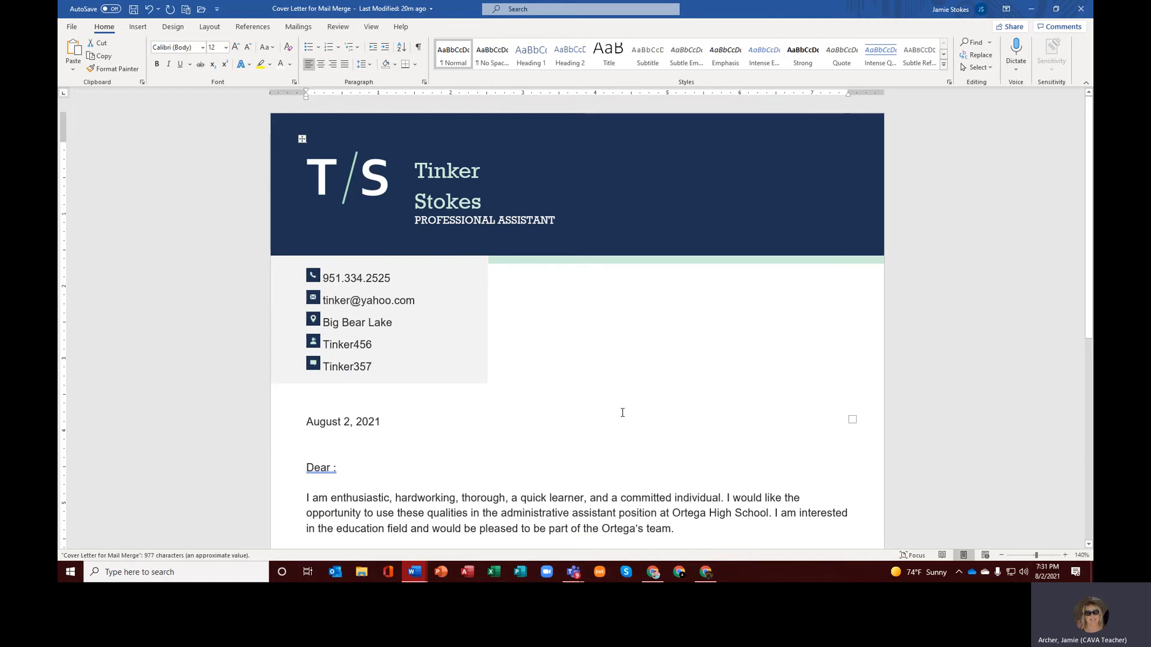
{"action": "scroll", "coordinate": [622, 412], "scroll_direction": "down", "scroll_amount": 1}
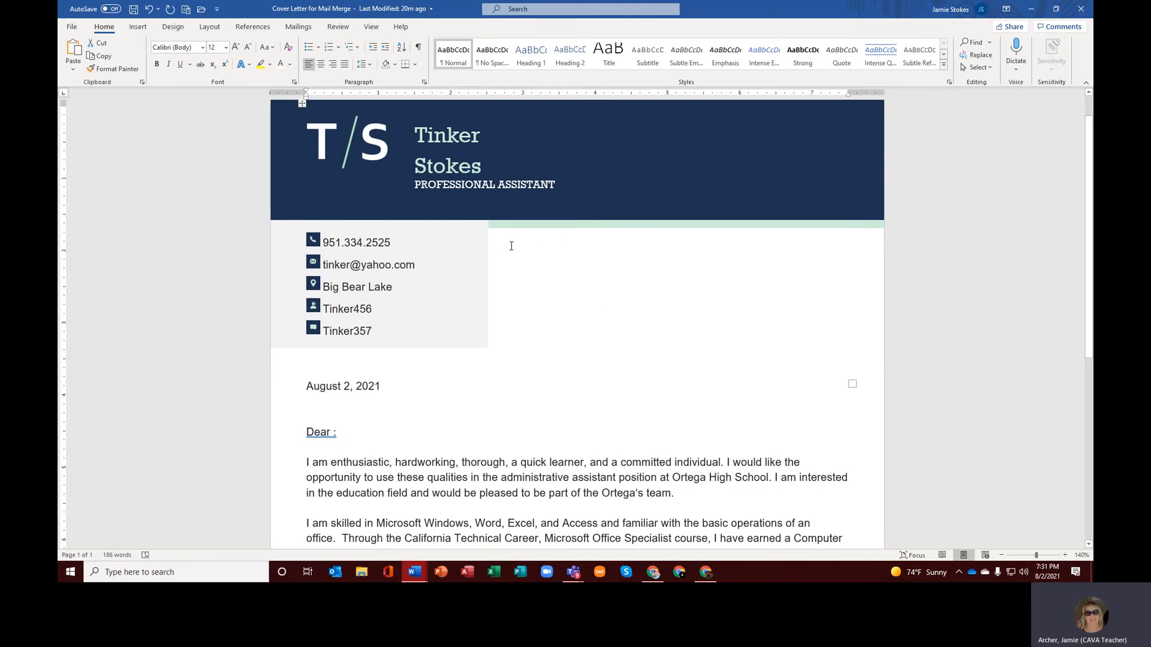
{"action": "left_click", "coordinate": [388, 387]}
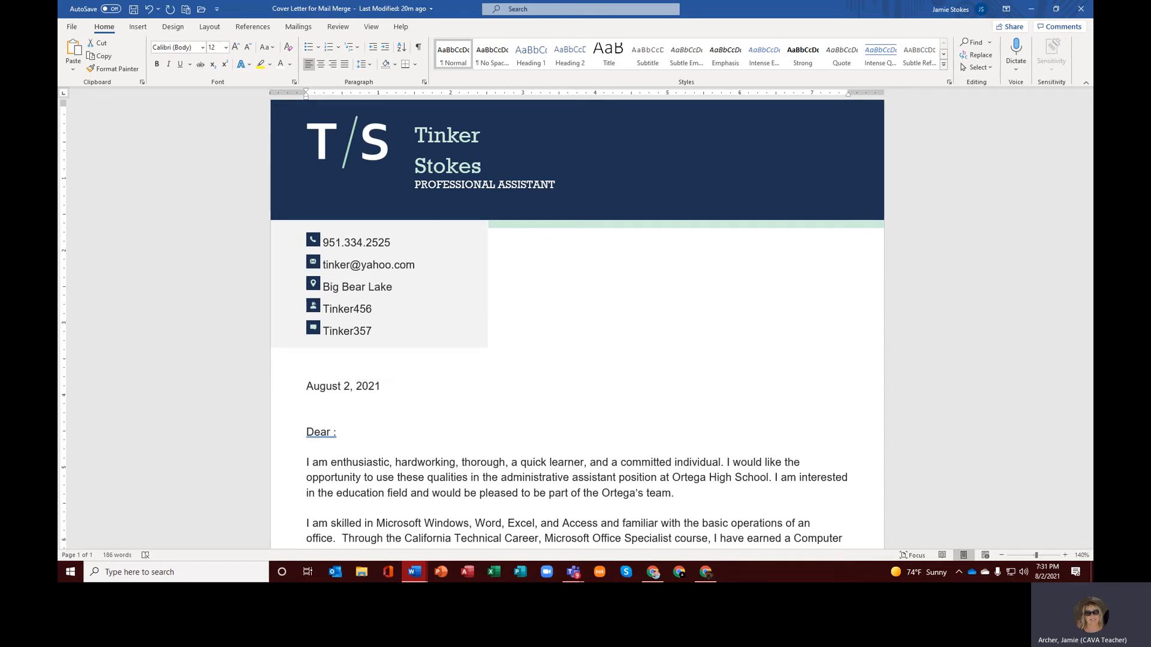
{"action": "left_click", "coordinate": [1079, 10]}
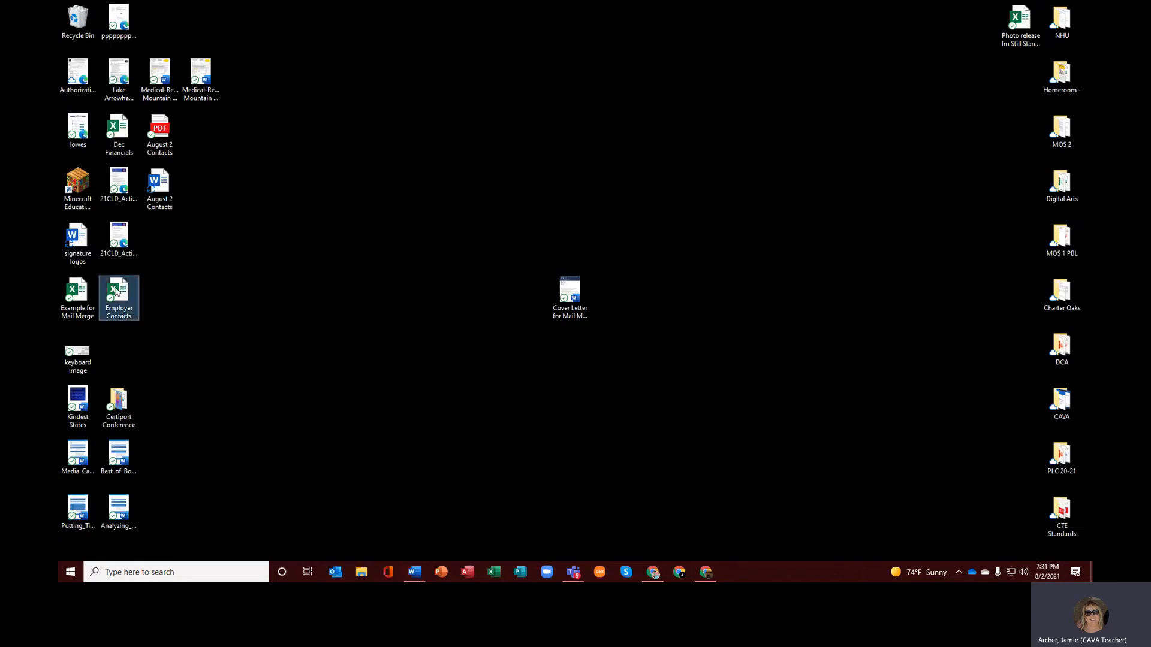
Step: Move the "Employer Contacts" workbook to the middle of the desktop and open it
{"action": "left_click_drag", "start_coordinate": [77, 292], "coordinate": [199, 338]}
{"action": "left_click_drag", "start_coordinate": [118, 294], "coordinate": [503, 296]}
{"action": "double_click", "coordinate": [493, 295]}
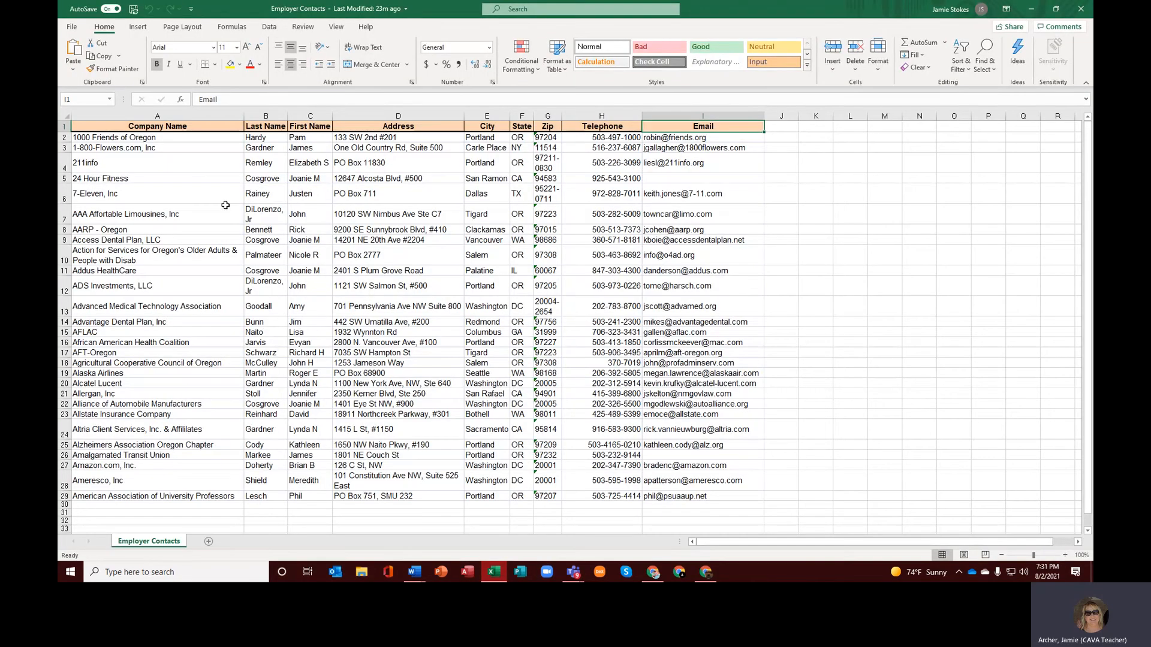
Step: Insert a blank column before the Last Name column in the Employer Contacts sheet
{"action": "left_click", "coordinate": [260, 114]}
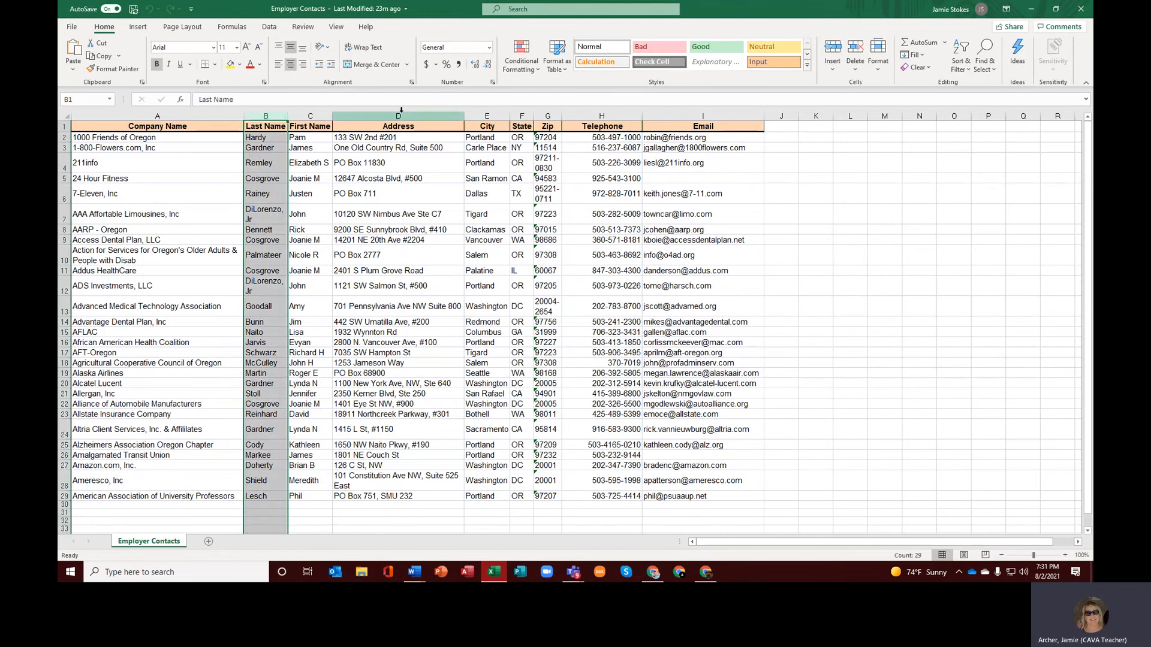
{"action": "right_click", "coordinate": [270, 115]}
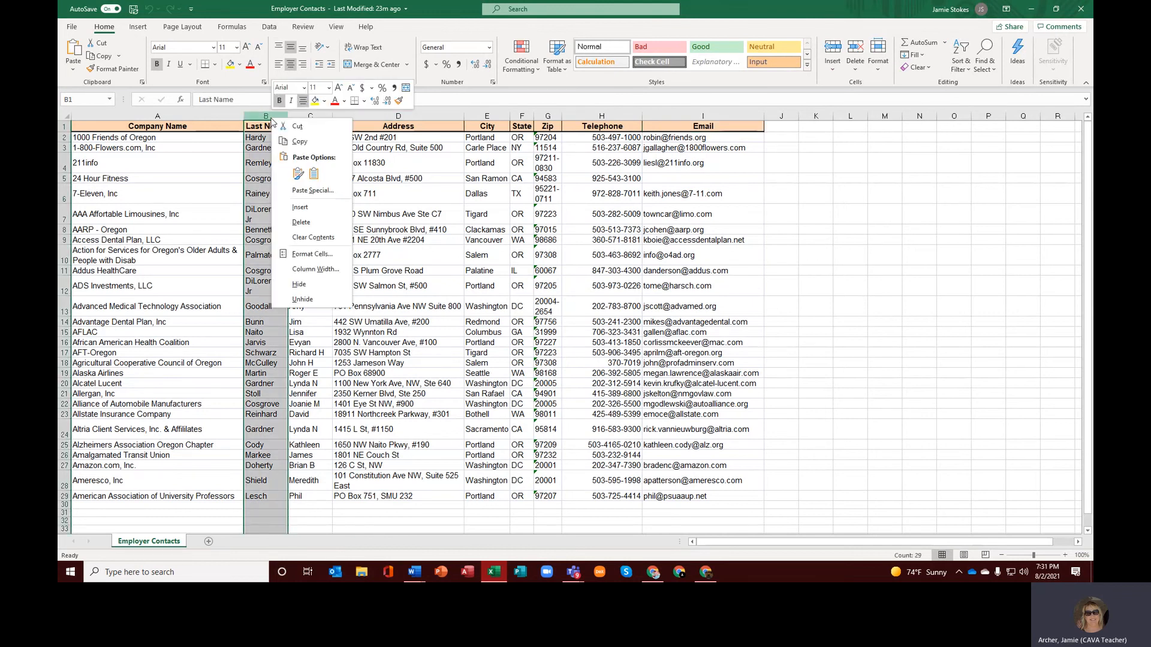
{"action": "key", "text": "Escape"}
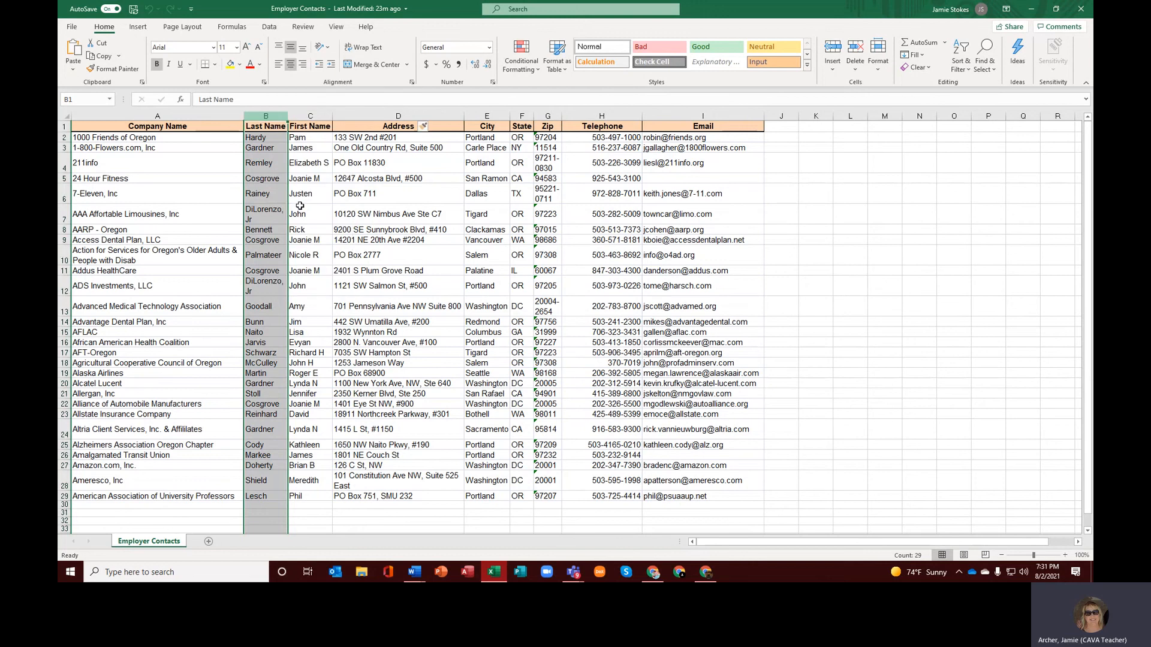
{"action": "left_click", "coordinate": [332, 163]}
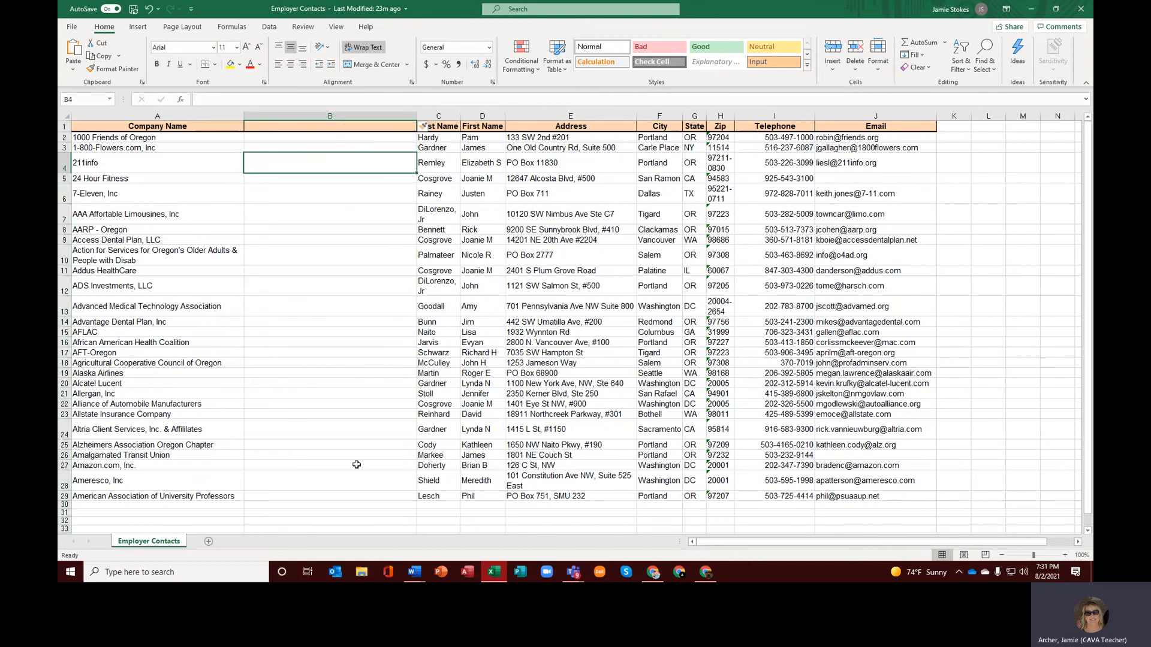
Step: Enter "Mr. / Ms." as the heading of the new column in cell B1
{"action": "left_click", "coordinate": [349, 128]}
{"action": "type", "text": "Mr. Ms."}
{"action": "key", "text": "Left"}
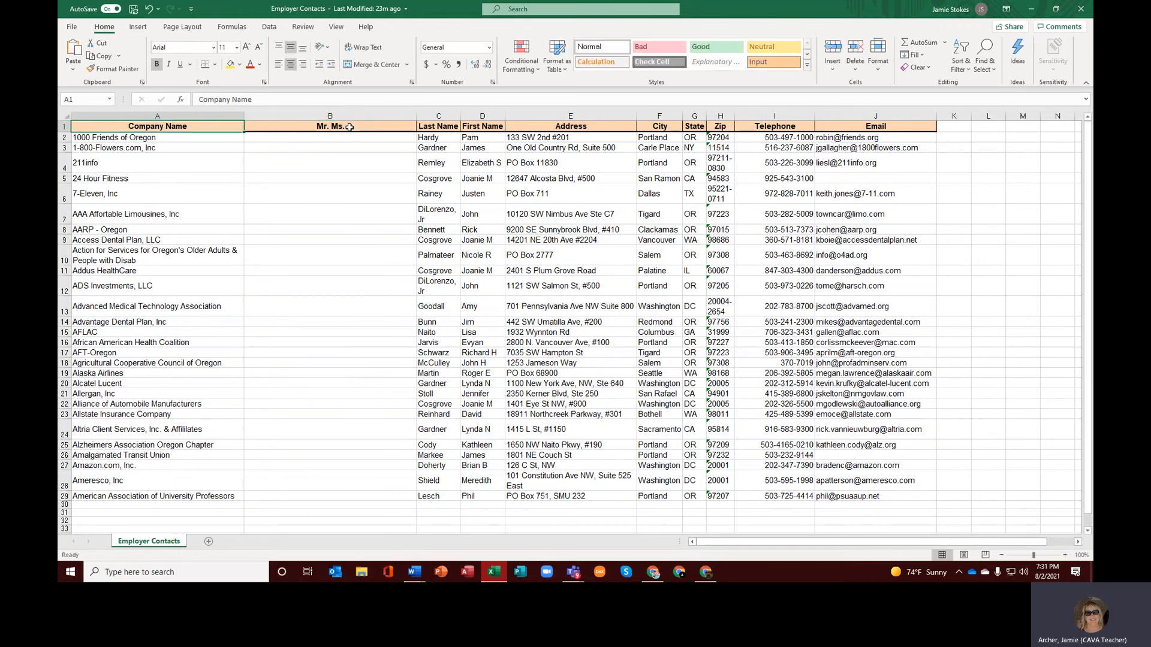
{"action": "double_click", "coordinate": [332, 126]}
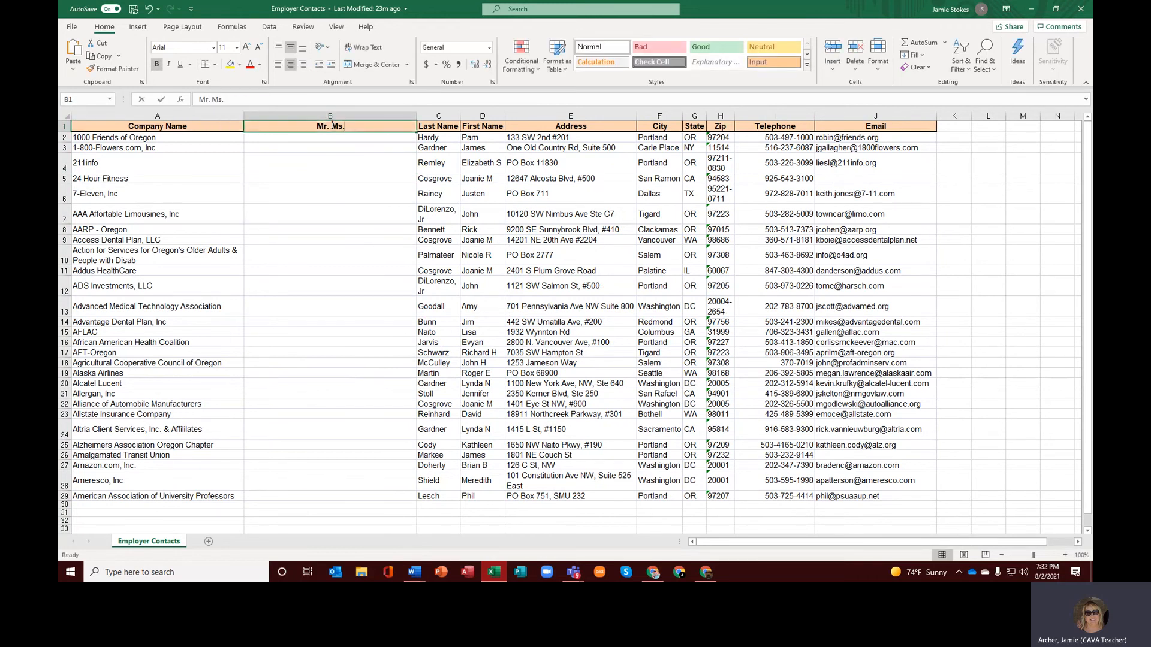
{"action": "type", "text": "/"}
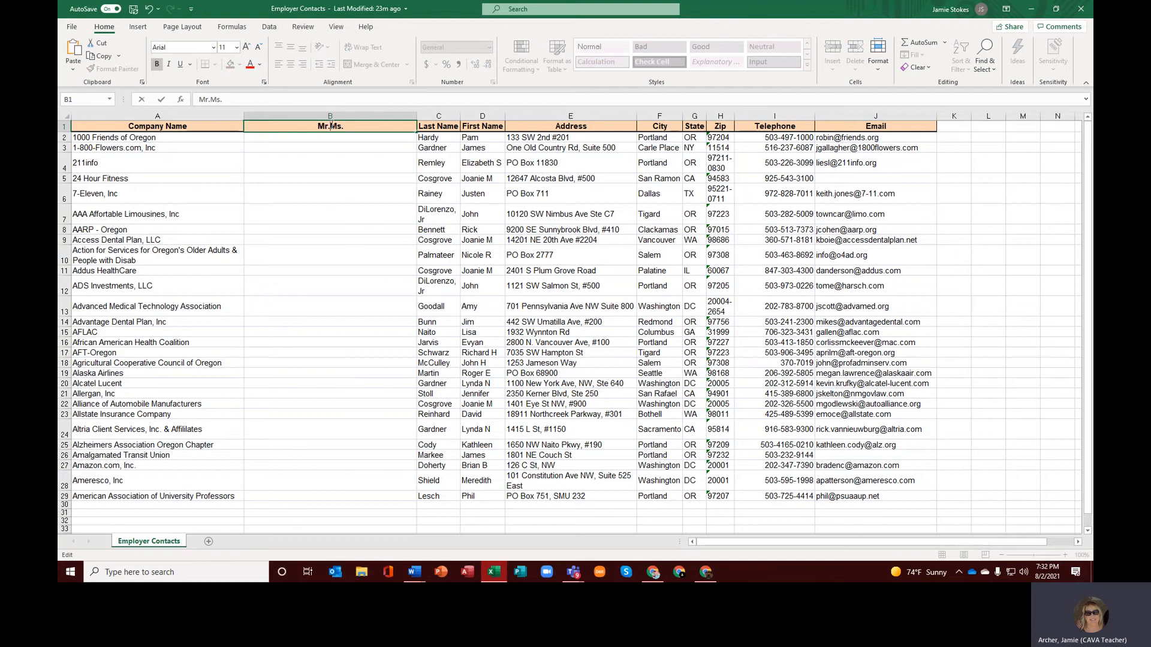
Step: Fill in the courtesy titles Ms., Mr., Ms. and Ms. for the first four contacts in cells B2 to B5
{"action": "left_click", "coordinate": [356, 139]}
{"action": "type", "text": "Ms."}
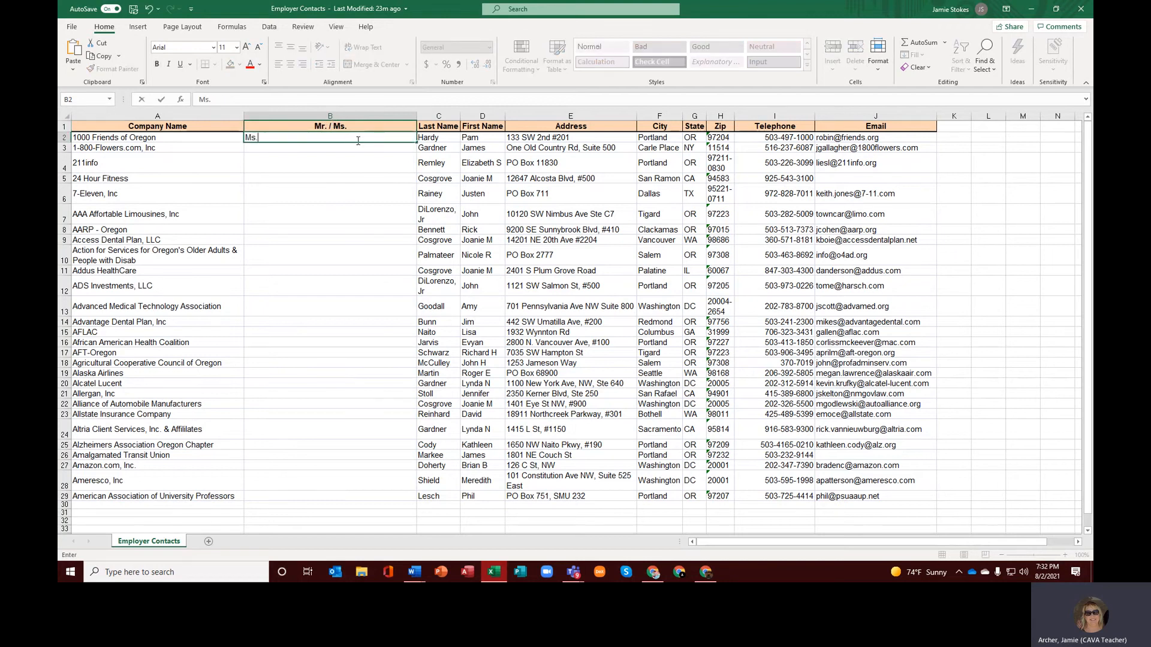
{"action": "key", "text": "Return"}
{"action": "type", "text": "Mr."}
{"action": "key", "text": "Return"}
{"action": "type", "text": "Ms."}
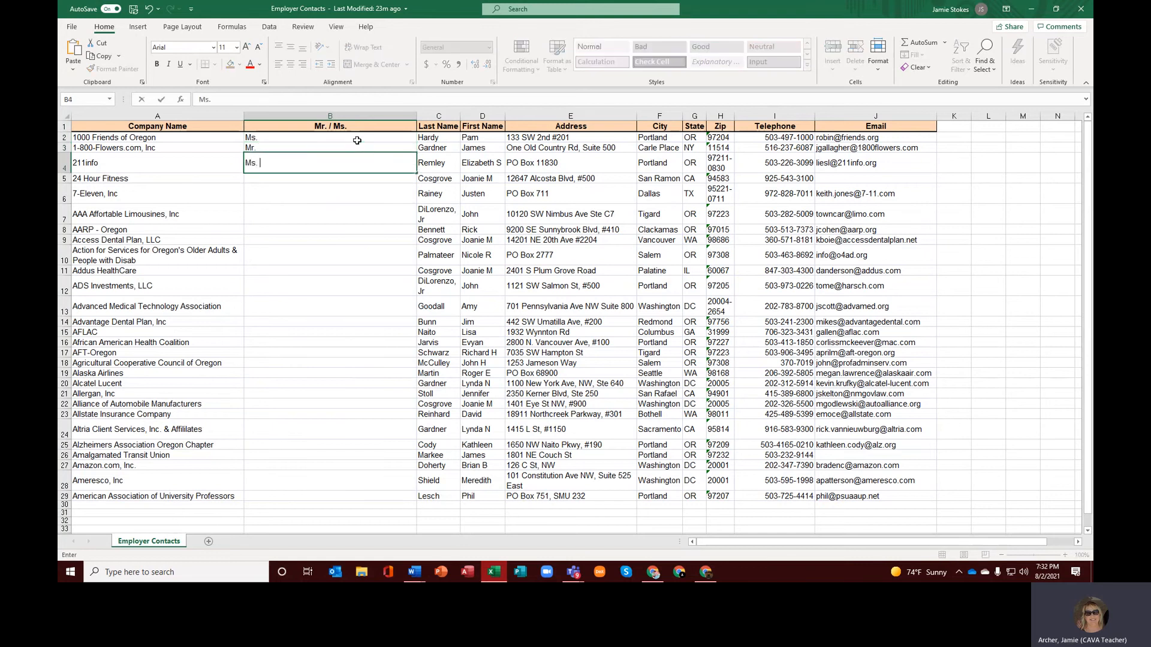
{"action": "key", "text": "Return"}
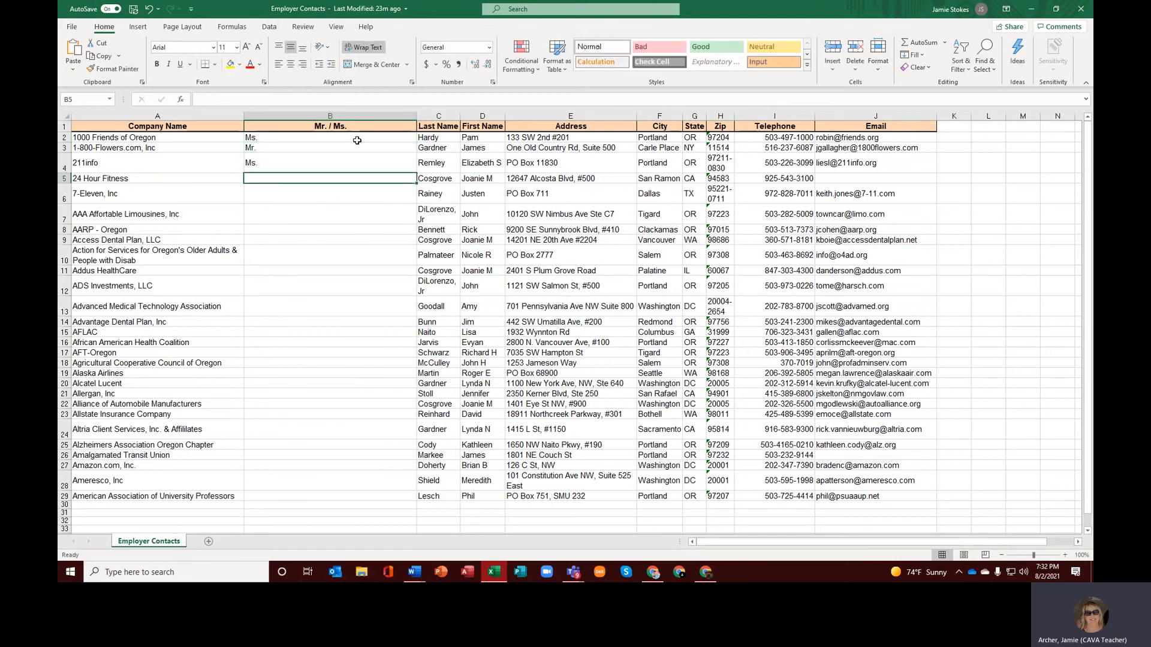
{"action": "type", "text": "Ms,"}
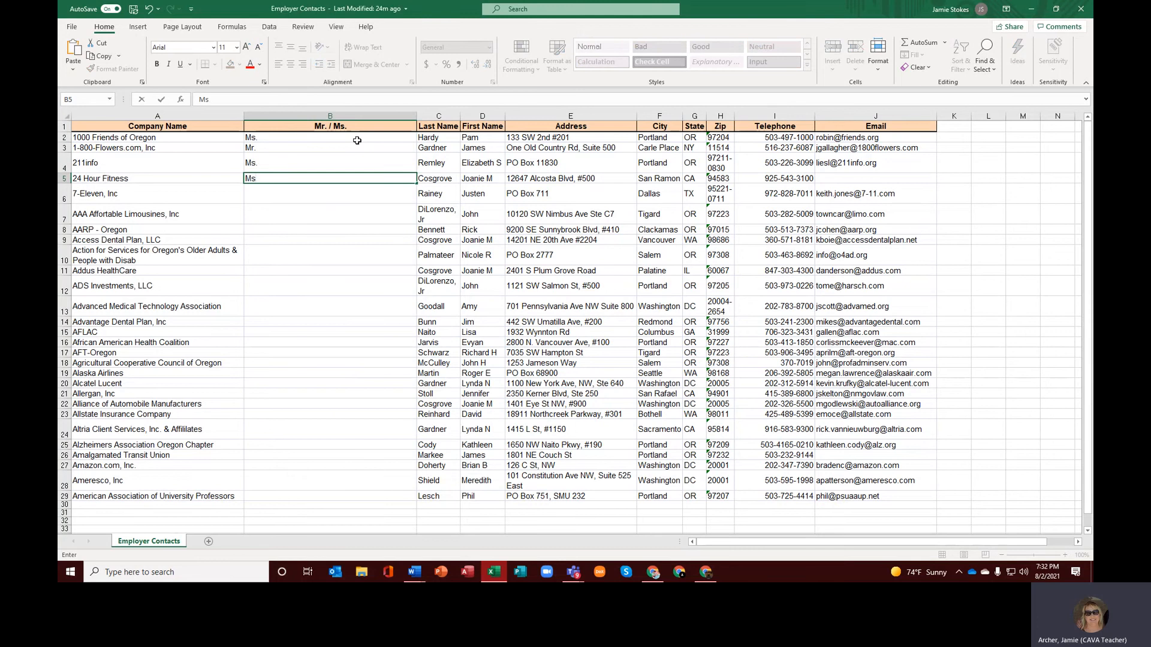
{"action": "key", "text": "Return"}
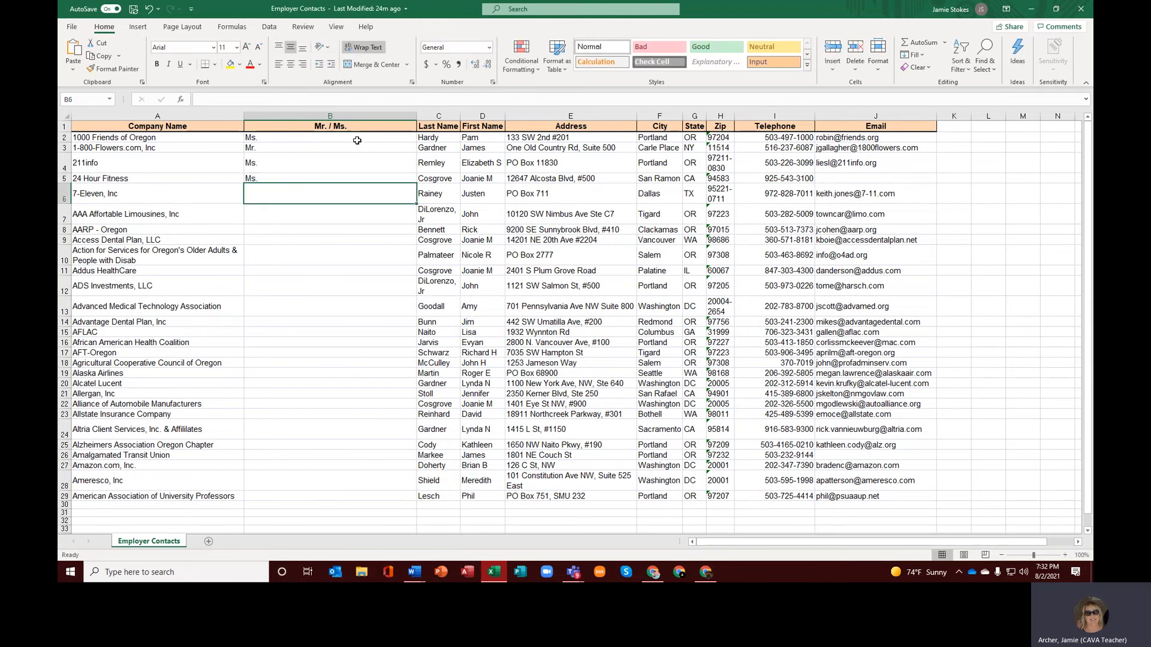
Step: Enter "Mr. /Ms." as the courtesy title for the 7-Eleven contact in cell B6
{"action": "type", "text": "Mr."}
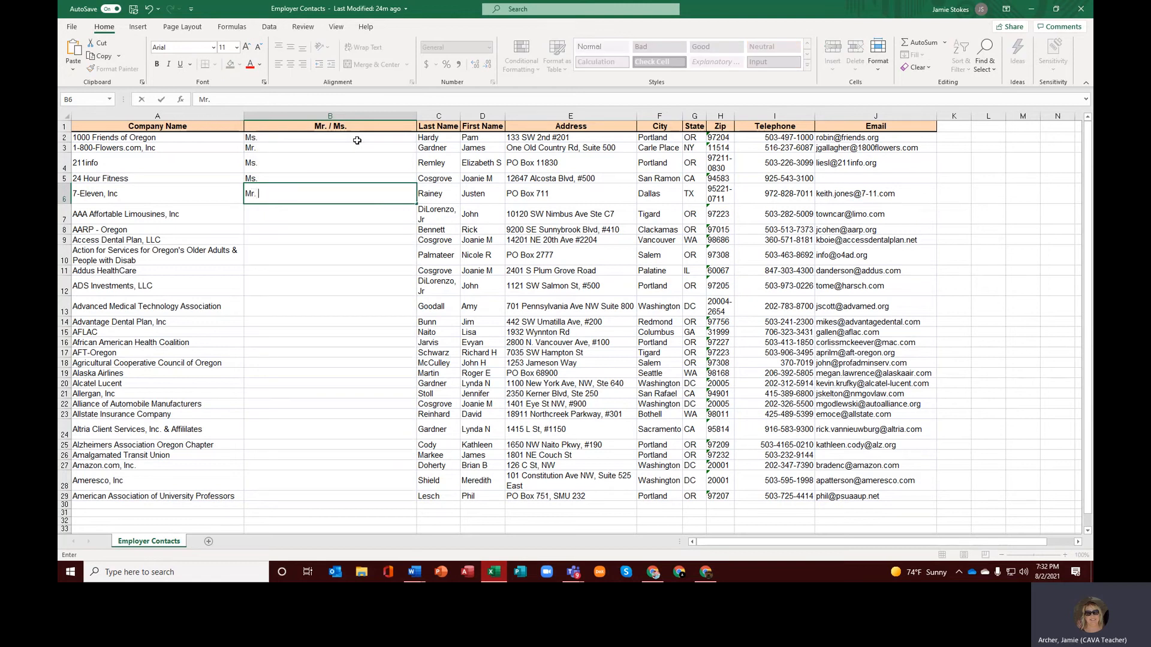
{"action": "type", "text": " /Ms"}
{"action": "key", "text": "Left"}
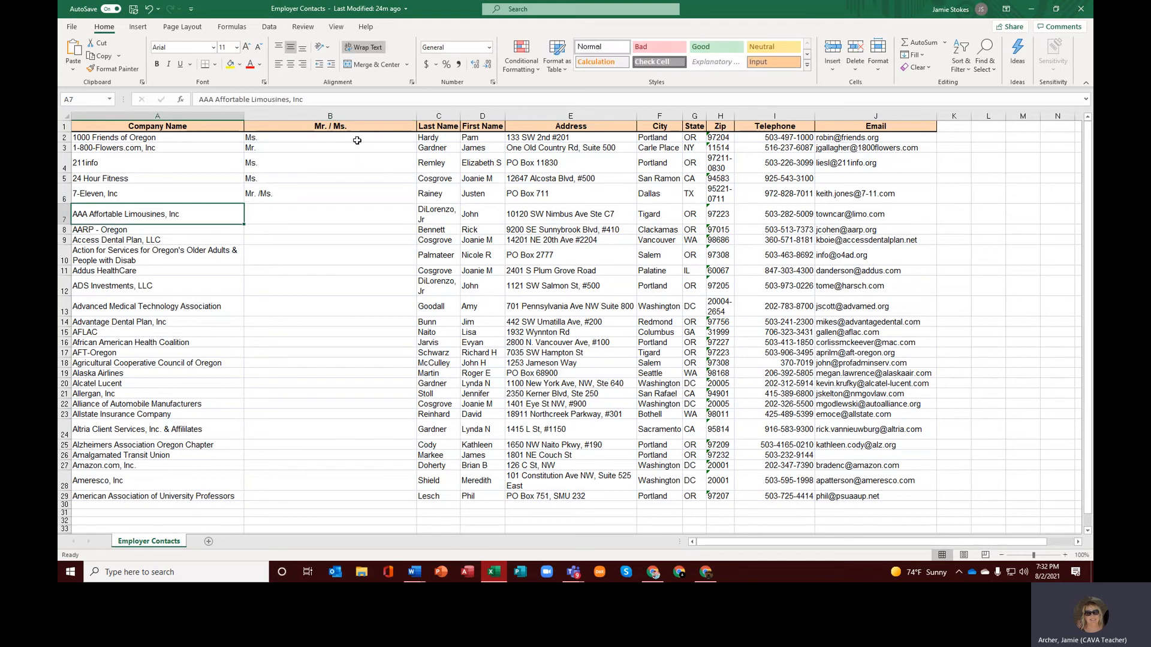
{"action": "key", "text": "Down"}
{"action": "key", "text": "Right"}
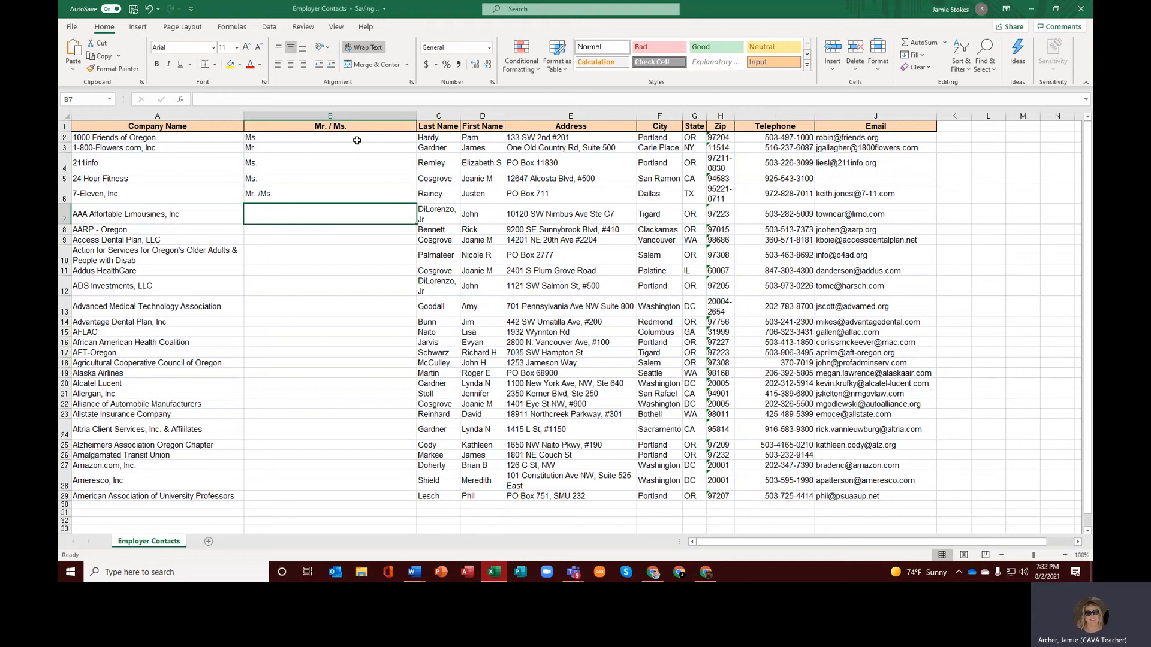
Step: Fill in the courtesy titles Mr., Mr. and Ms. for the contacts in cells B7 to B9
{"action": "type", "text": "Mr."}
{"action": "key", "text": "Return"}
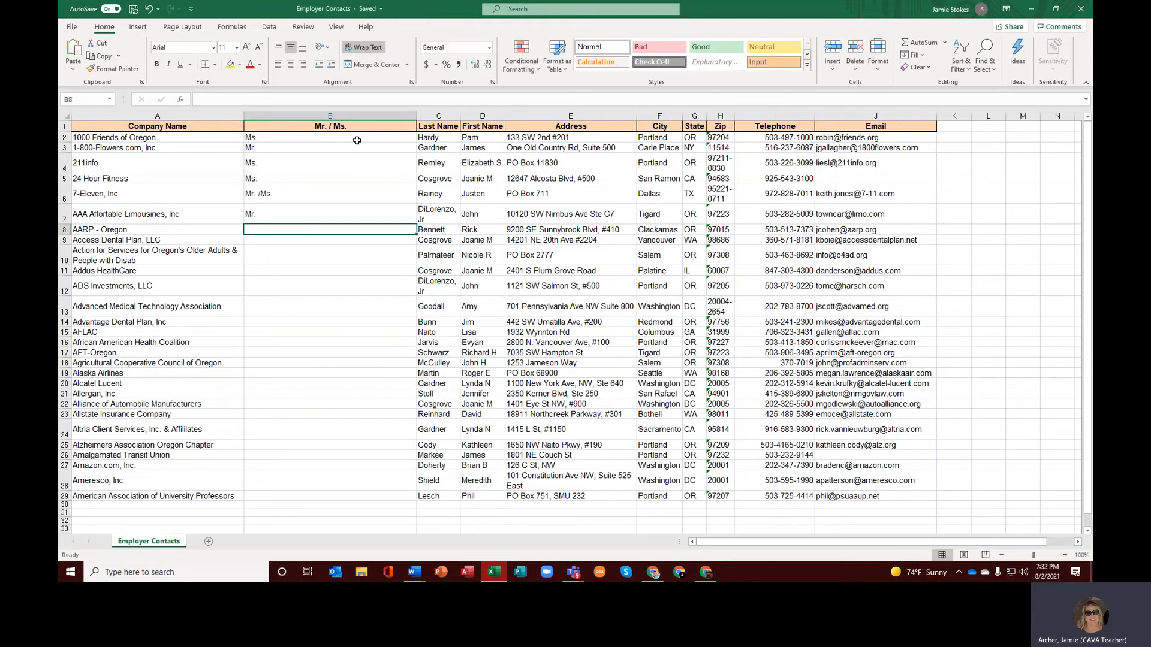
{"action": "type", "text": "Mr."}
{"action": "key", "text": "Return"}
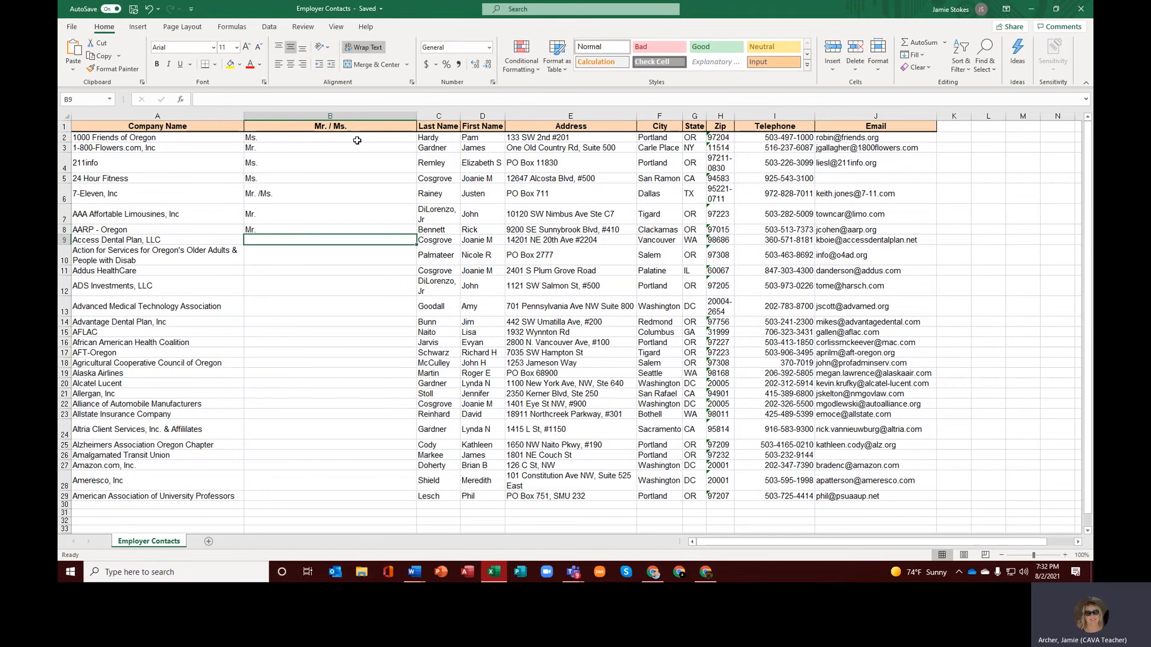
{"action": "type", "text": "Ms."}
{"action": "key", "text": "Return"}
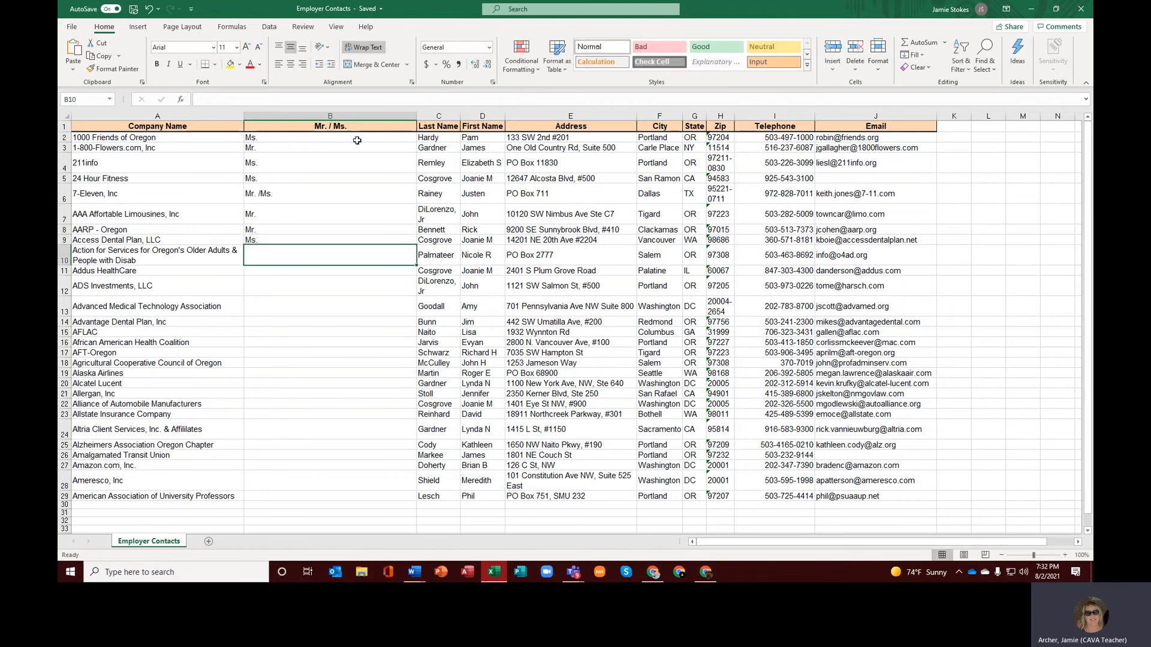
Step: Fill in the courtesy titles Ms., Ms. and Mr. for the contacts in cells B10 to B12
{"action": "type", "text": "Ms."}
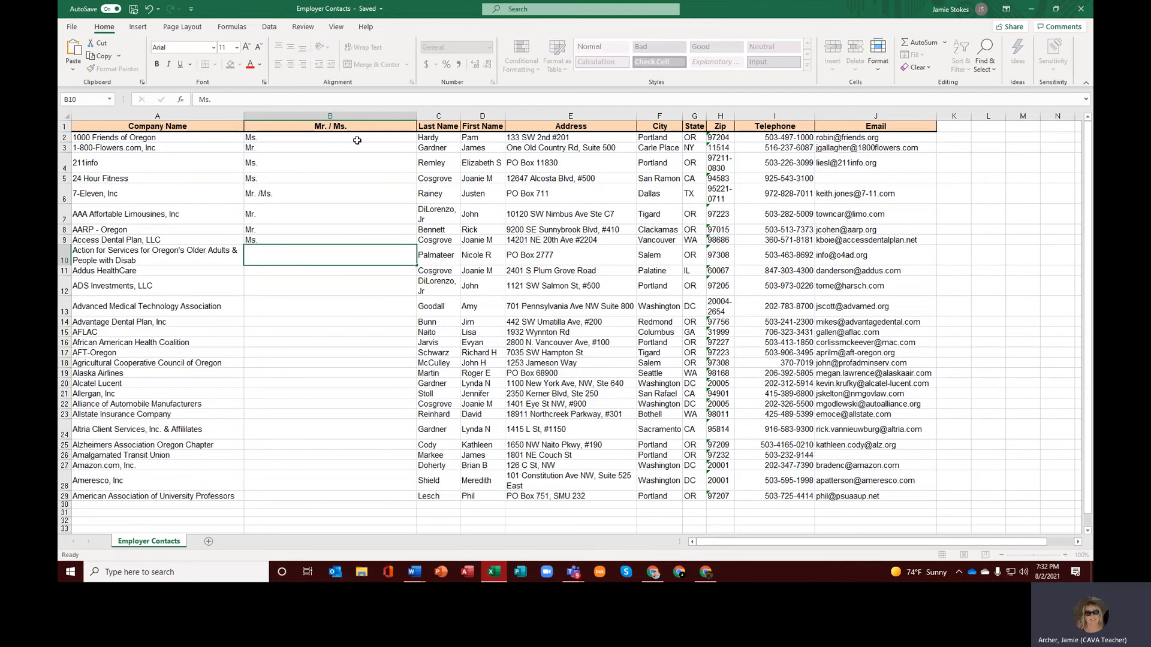
{"action": "key", "text": "Return"}
{"action": "type", "text": "Ms."}
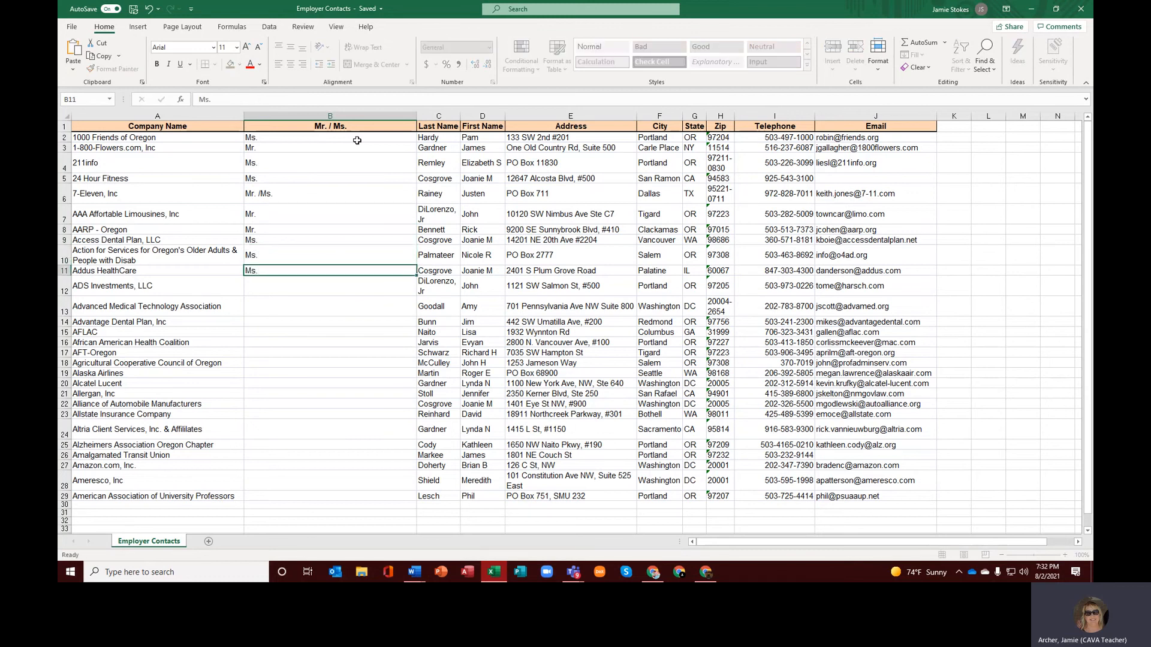
{"action": "key", "text": "Return"}
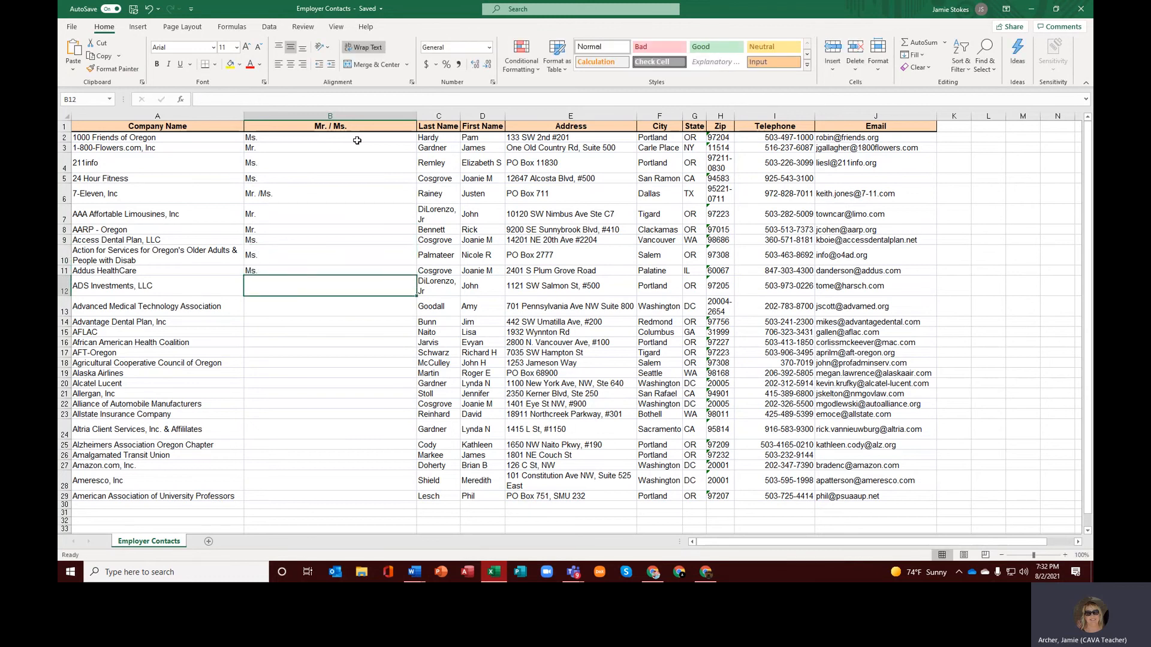
{"action": "type", "text": "Mr."}
{"action": "key", "text": "Return"}
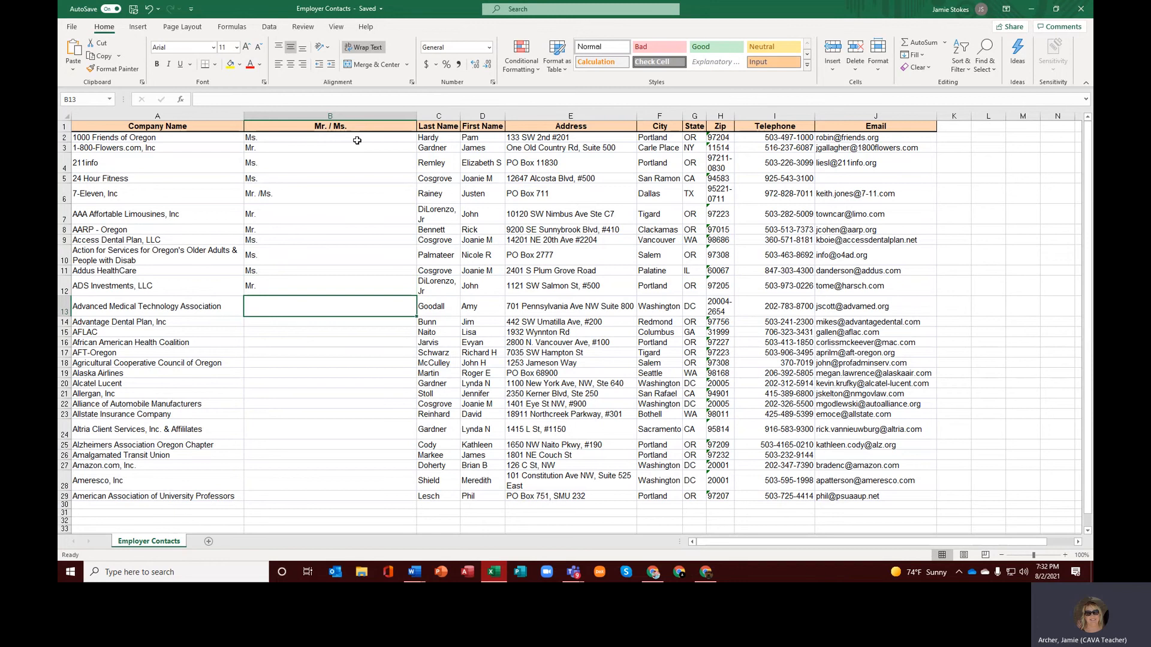
Step: Fill in the courtesy titles Ms., Mr. and Ms. for the contacts in cells B13 to B15
{"action": "type", "text": "Ms."}
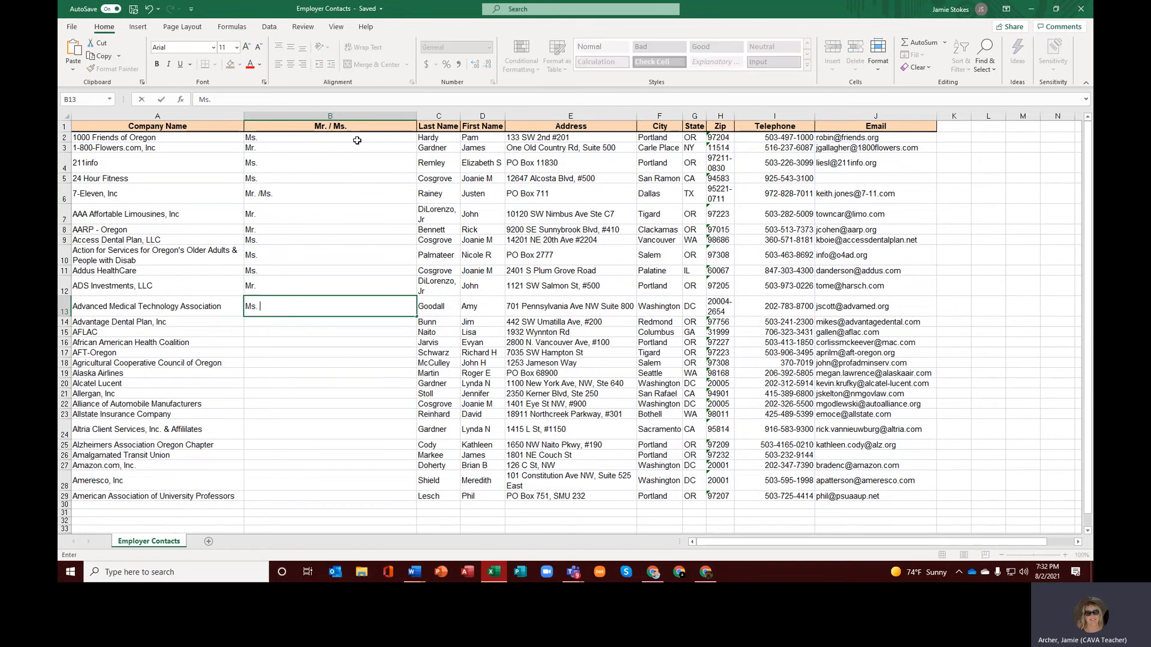
{"action": "key", "text": "Return"}
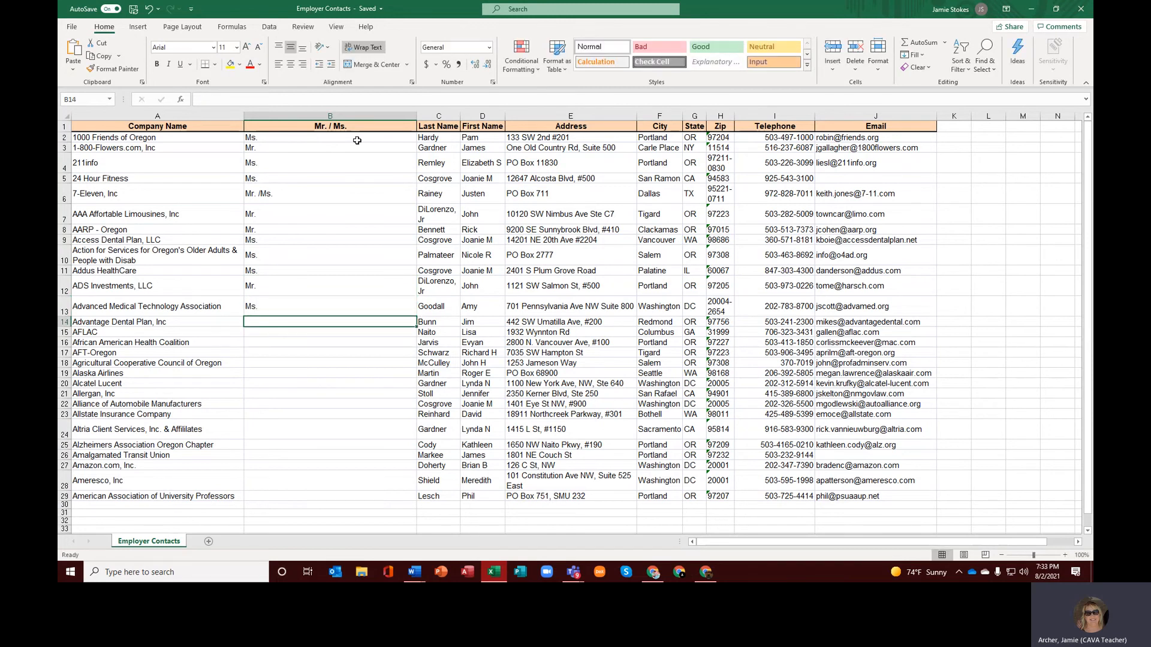
{"action": "type", "text": "Mr."}
{"action": "key", "text": "Return"}
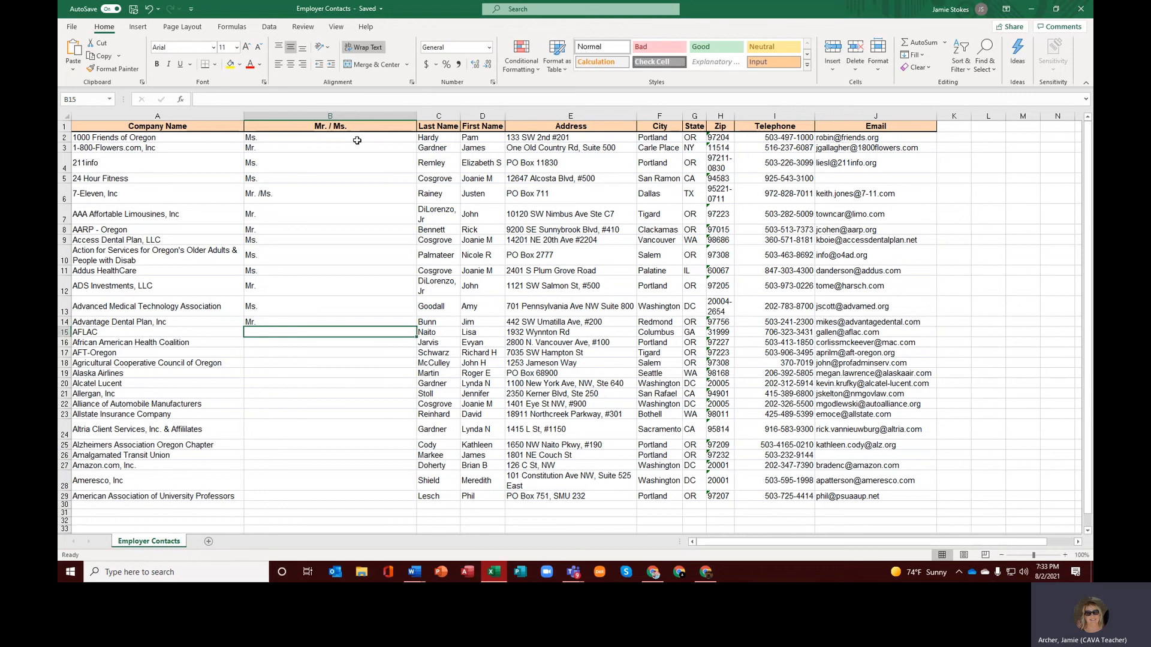
{"action": "type", "text": "Ms."}
{"action": "key", "text": "Return"}
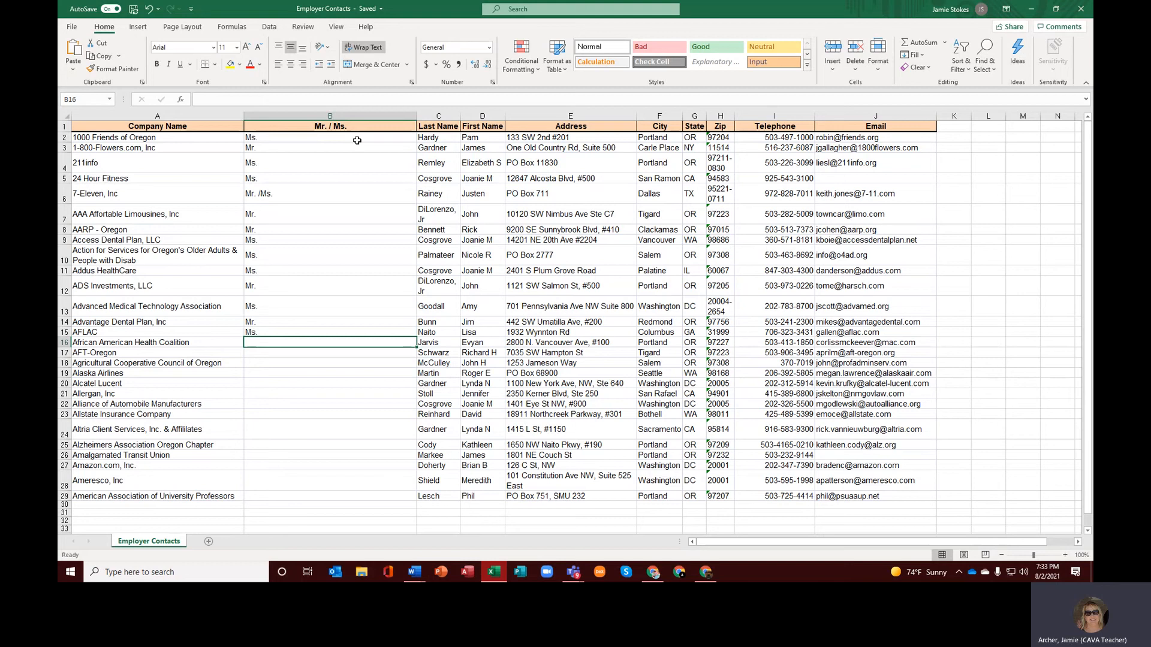
Step: Enter "Mr. /Ms." as the courtesy title for the African American Health Coalition contact in cell B16
{"action": "type", "text": "Ms."}
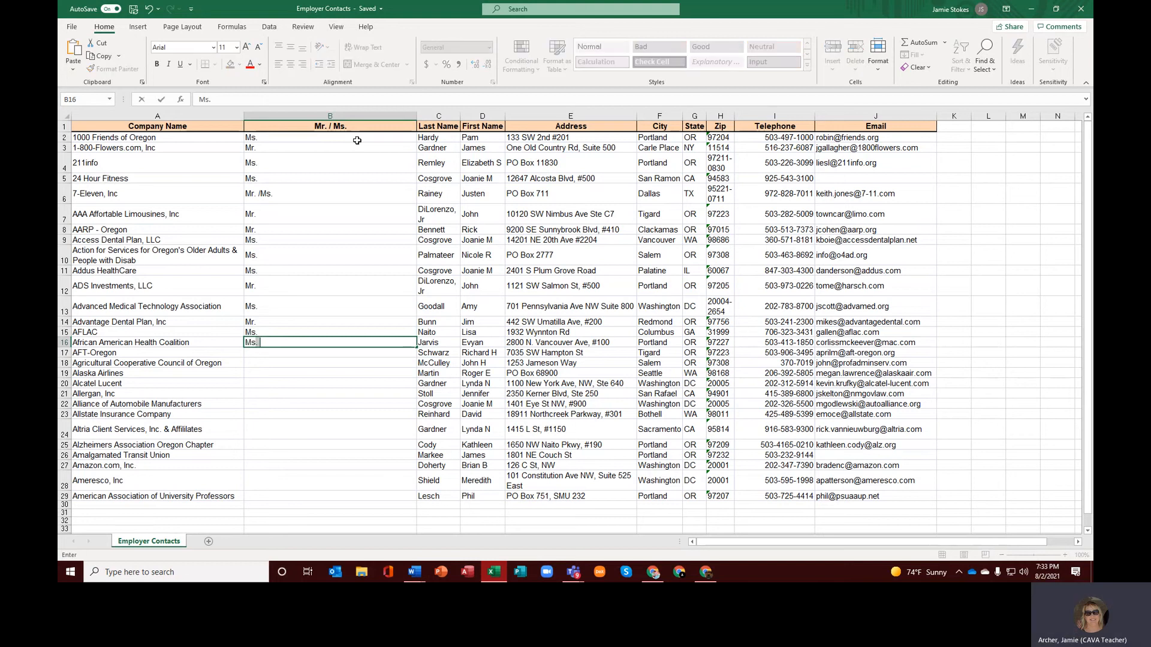
{"action": "type", "text": " /Ms."}
{"action": "key", "text": "Return"}
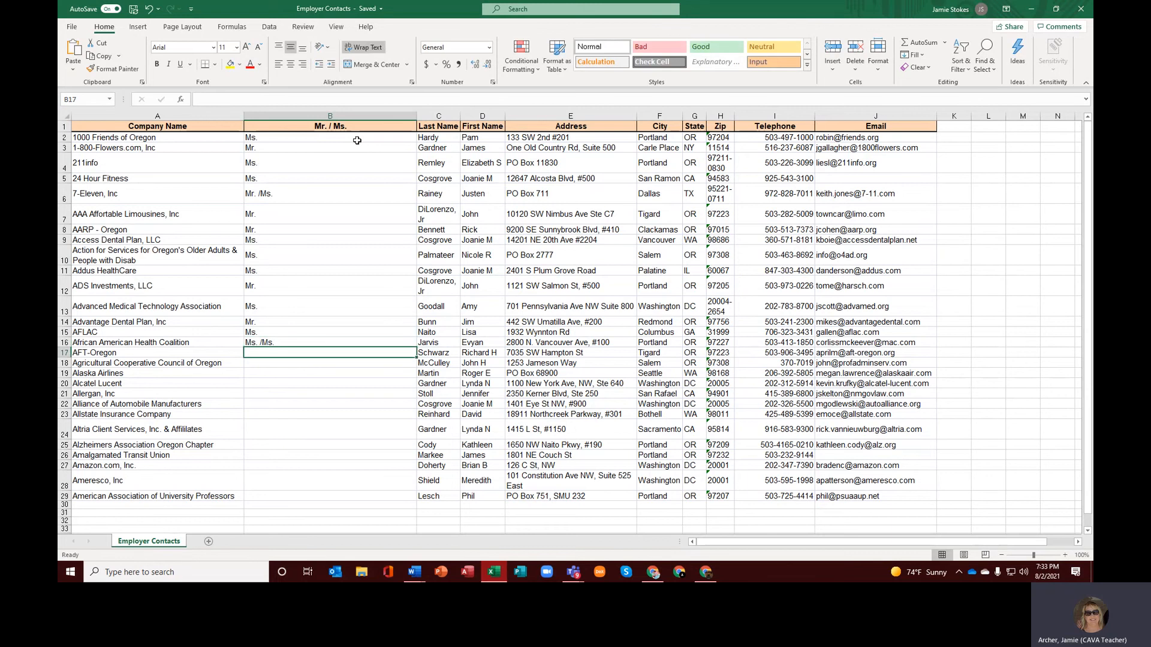
{"action": "left_click", "coordinate": [256, 341]}
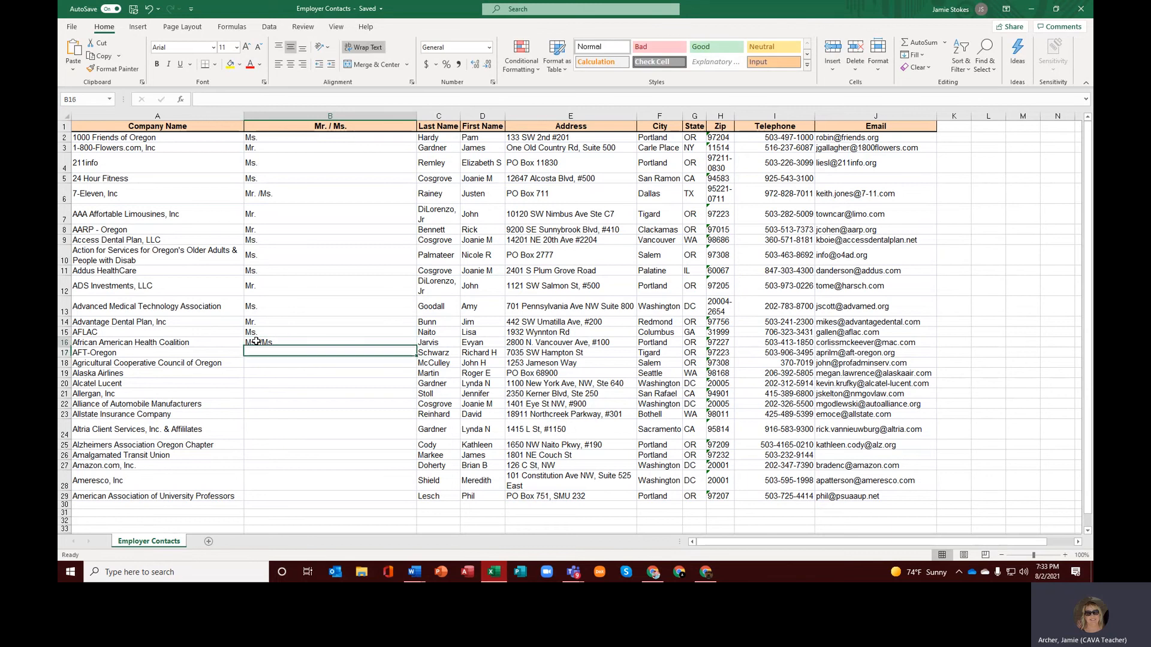
{"action": "double_click", "coordinate": [256, 340]}
{"action": "key", "text": "BackSpace"}
{"action": "type", "text": "r"}
{"action": "left_click", "coordinate": [275, 352]}
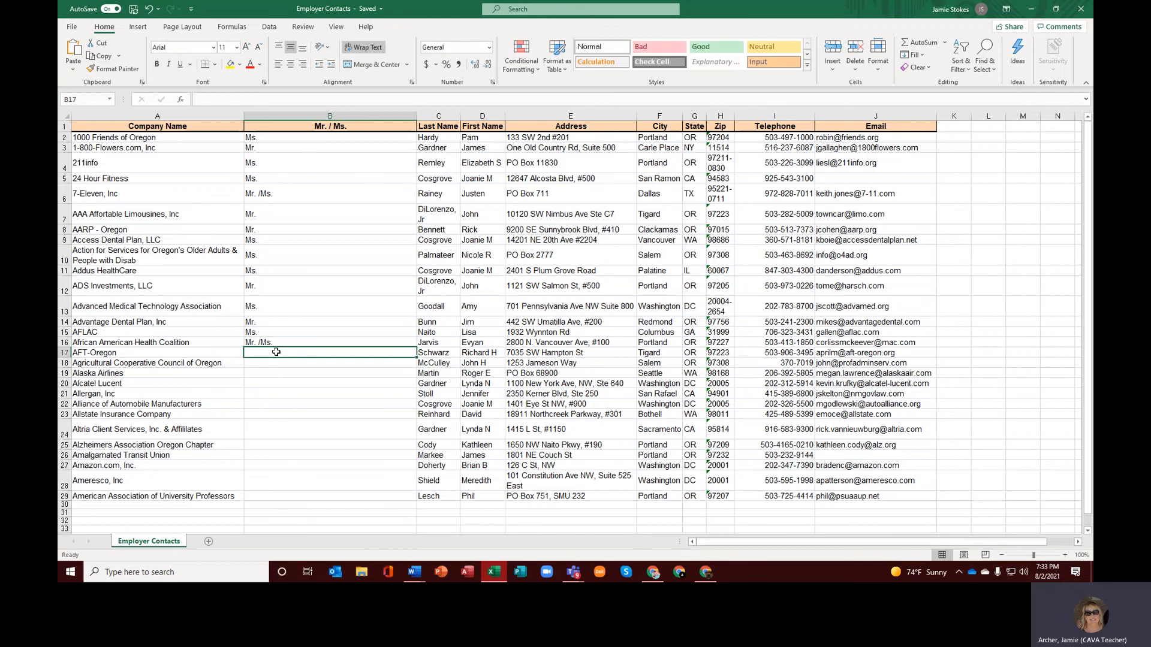
Step: Enter the courtesy title "Mr." for each of the three contacts in cells B17 to B19
{"action": "type", "text": "r."}
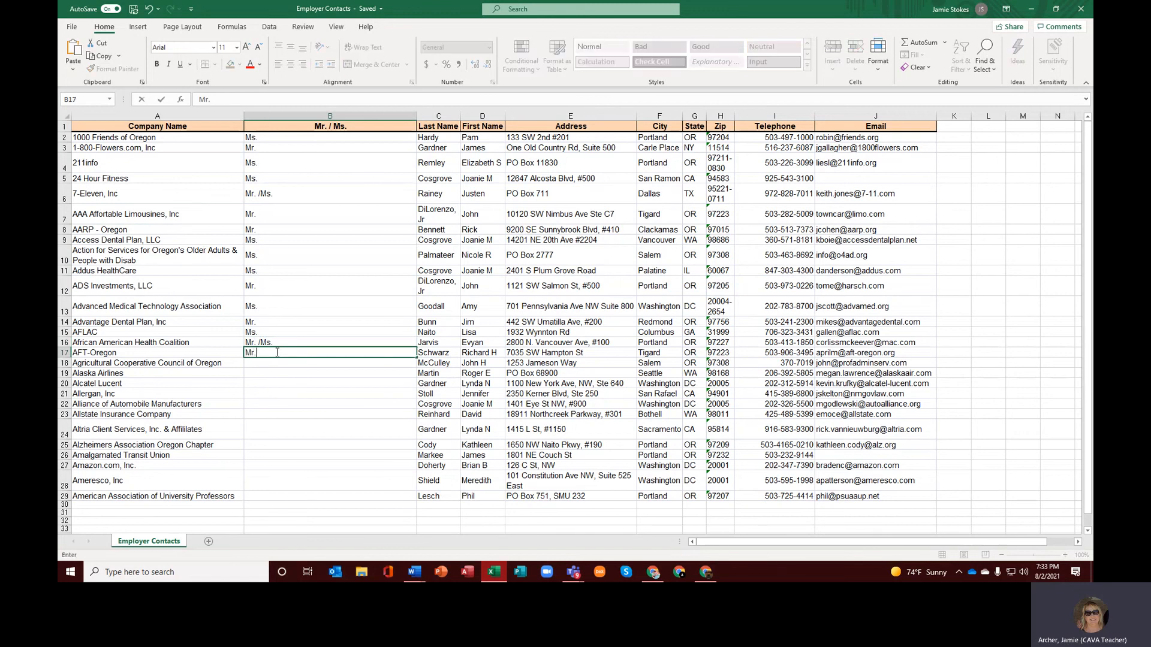
{"action": "key", "text": "Return"}
{"action": "type", "text": "Mr."}
{"action": "key", "text": "Return"}
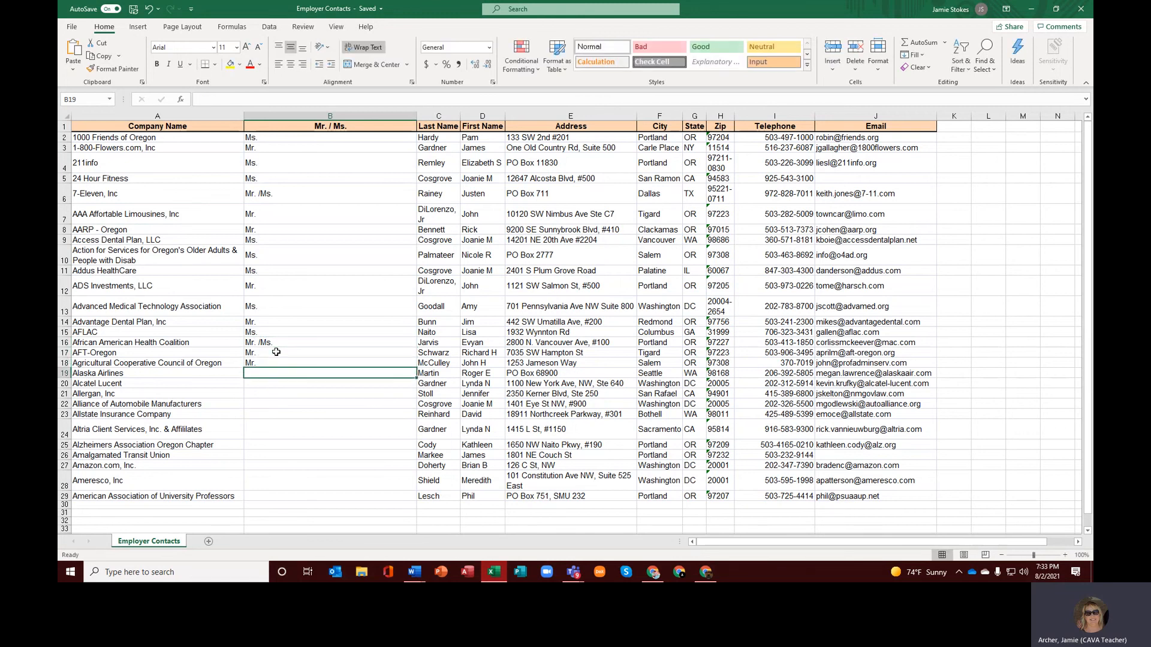
{"action": "type", "text": "Mr."}
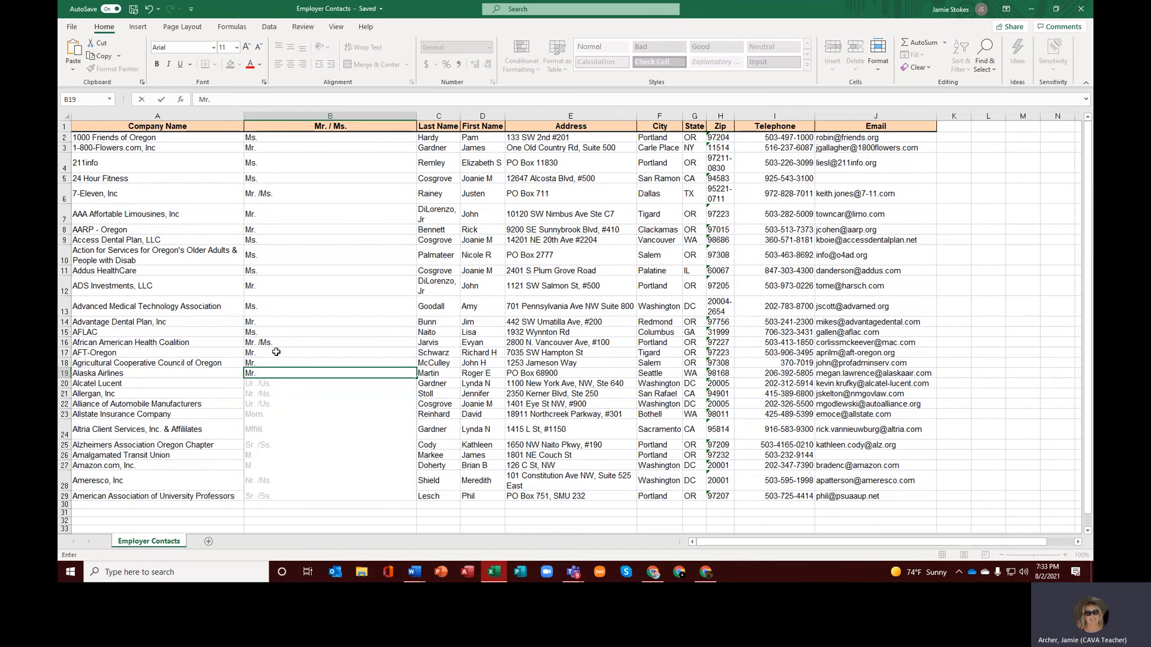
{"action": "key", "text": "Return"}
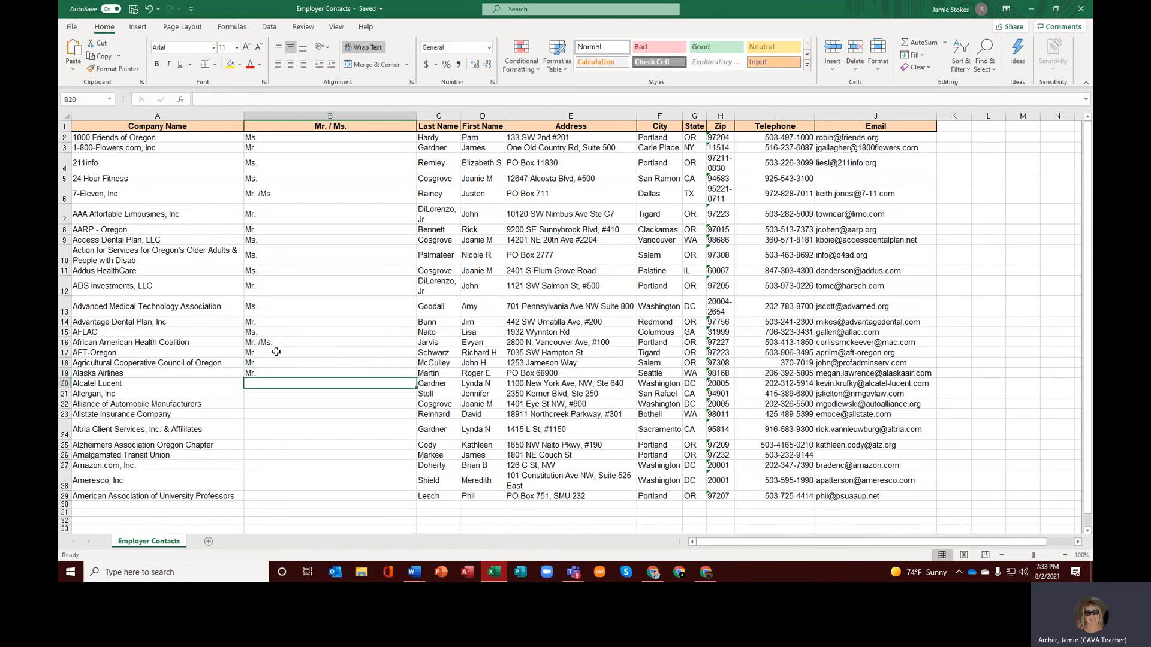
Step: Enter the courtesy title "Ms." for each of the three contacts in cells B20 to B22
{"action": "type", "text": "Ms."}
{"action": "key", "text": "Return"}
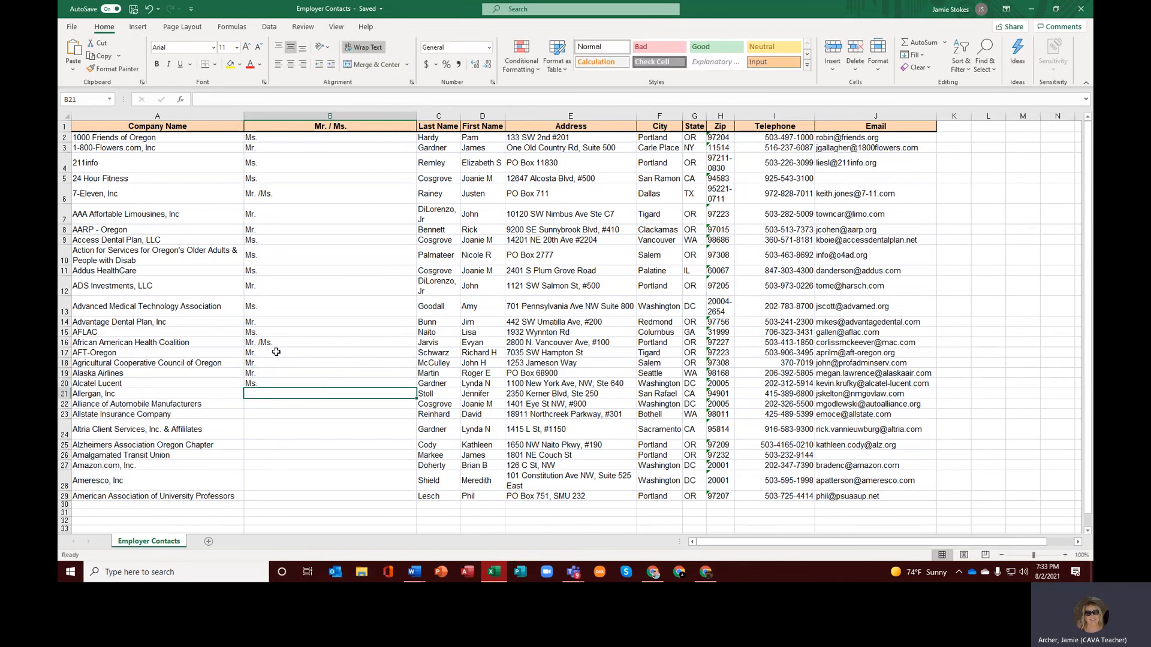
{"action": "type", "text": "Ms."}
{"action": "key", "text": "Return"}
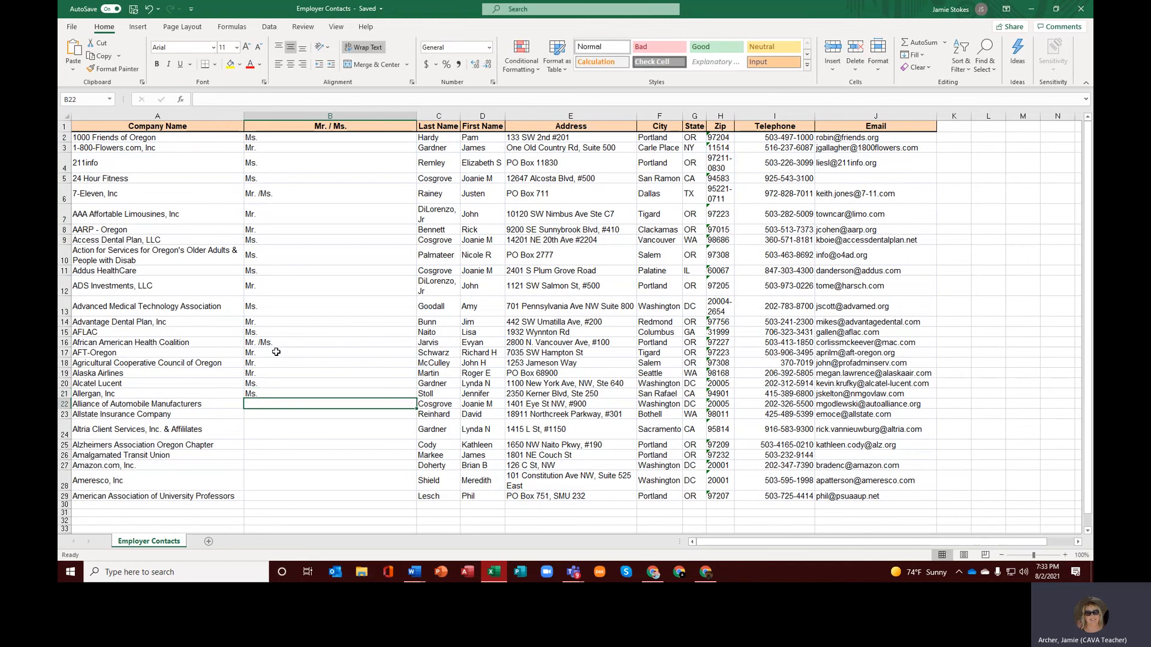
{"action": "type", "text": "Ms."}
{"action": "key", "text": "Return"}
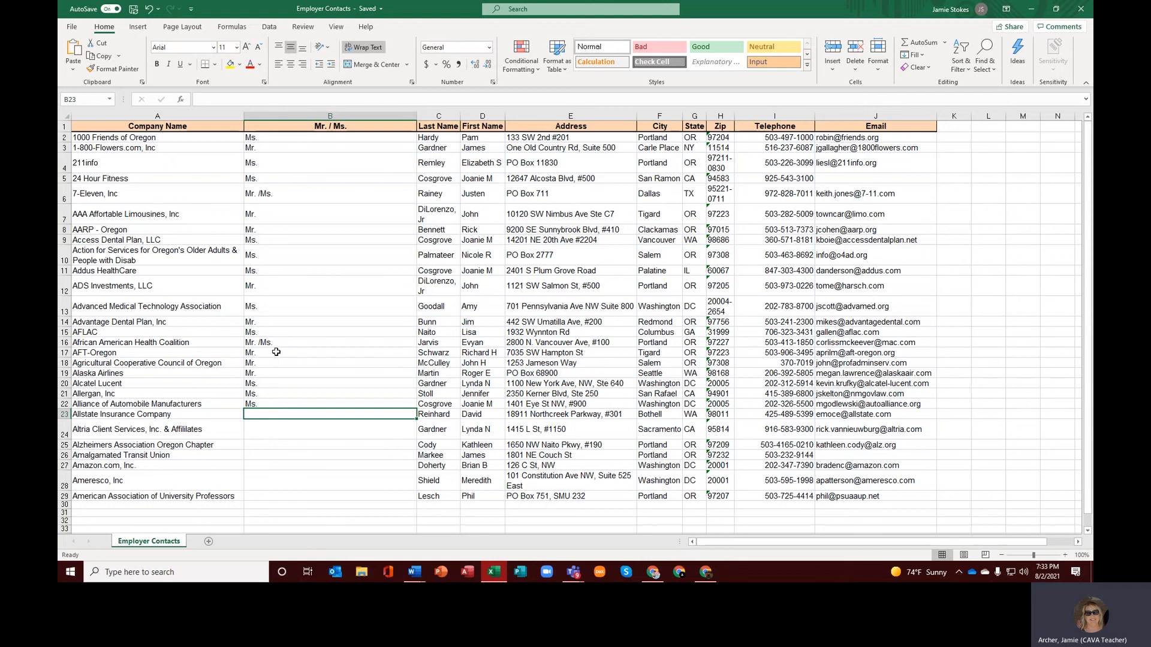
Step: Fill in the courtesy titles Mr., Ms., Ms. and Mr. for the contacts in cells B23 to B26
{"action": "type", "text": "Mr."}
{"action": "key", "text": "Return"}
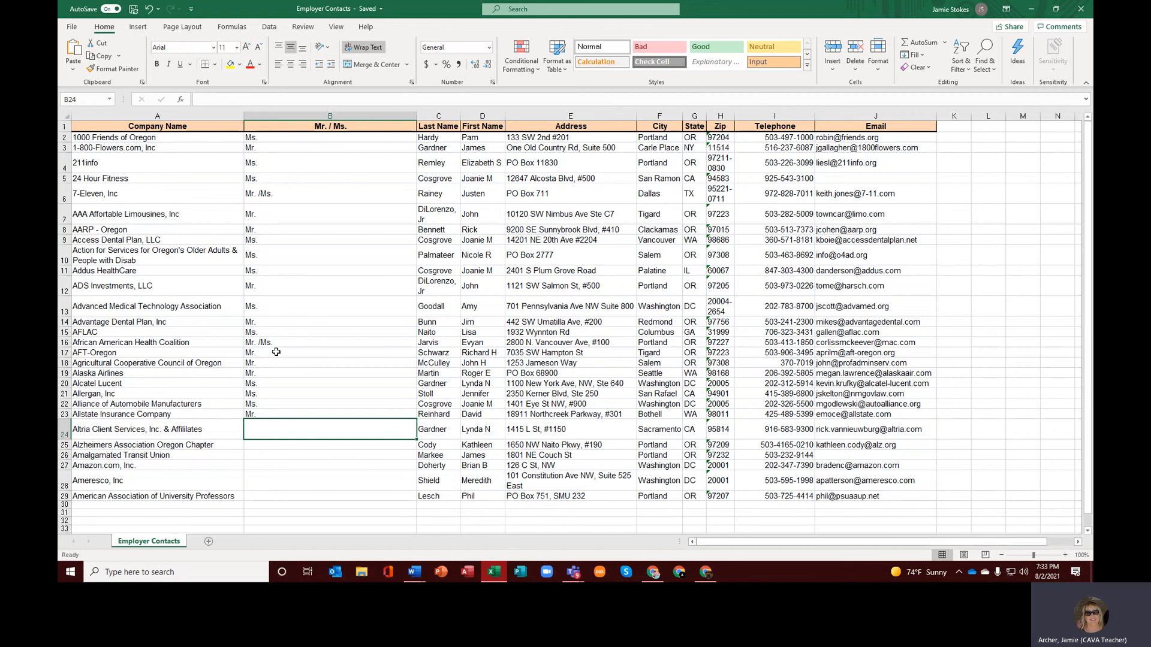
{"action": "type", "text": "Ms."}
{"action": "key", "text": "Return"}
{"action": "type", "text": "Ms."}
{"action": "key", "text": "Return"}
{"action": "type", "text": "Mr."}
{"action": "key", "text": "Return"}
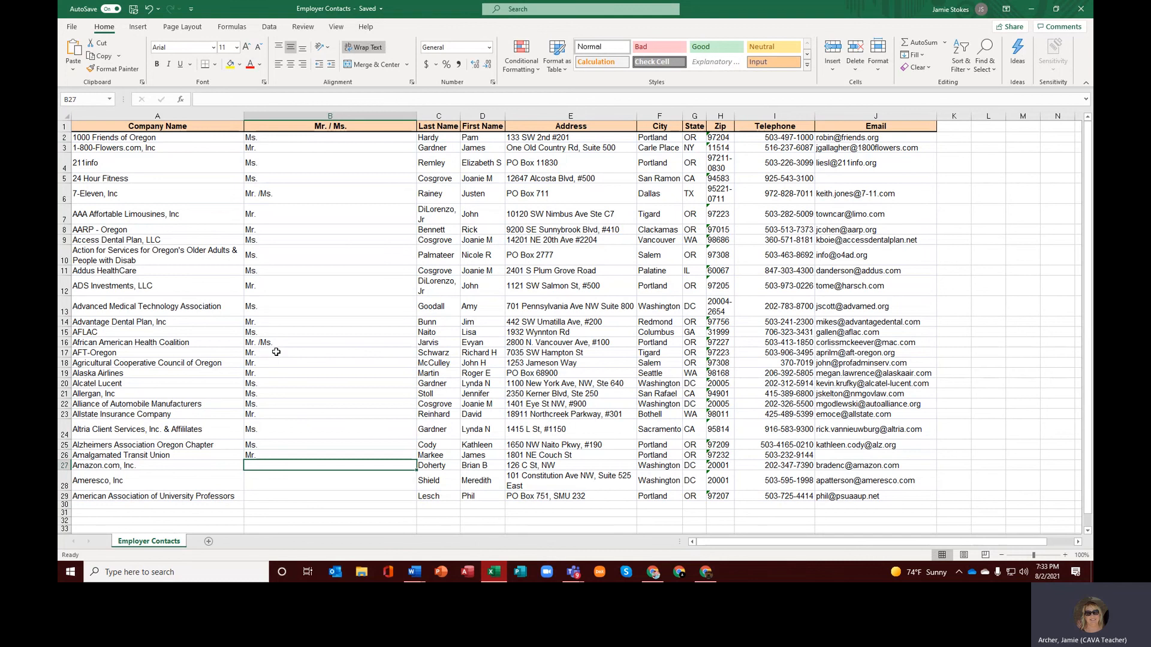
Step: Fill in the courtesy titles Mr., Ms. and Mr. for the last three contacts in cells B27 to B29
{"action": "type", "text": "Mr."}
{"action": "key", "text": "Return"}
{"action": "type", "text": "Ms."}
{"action": "key", "text": "Return"}
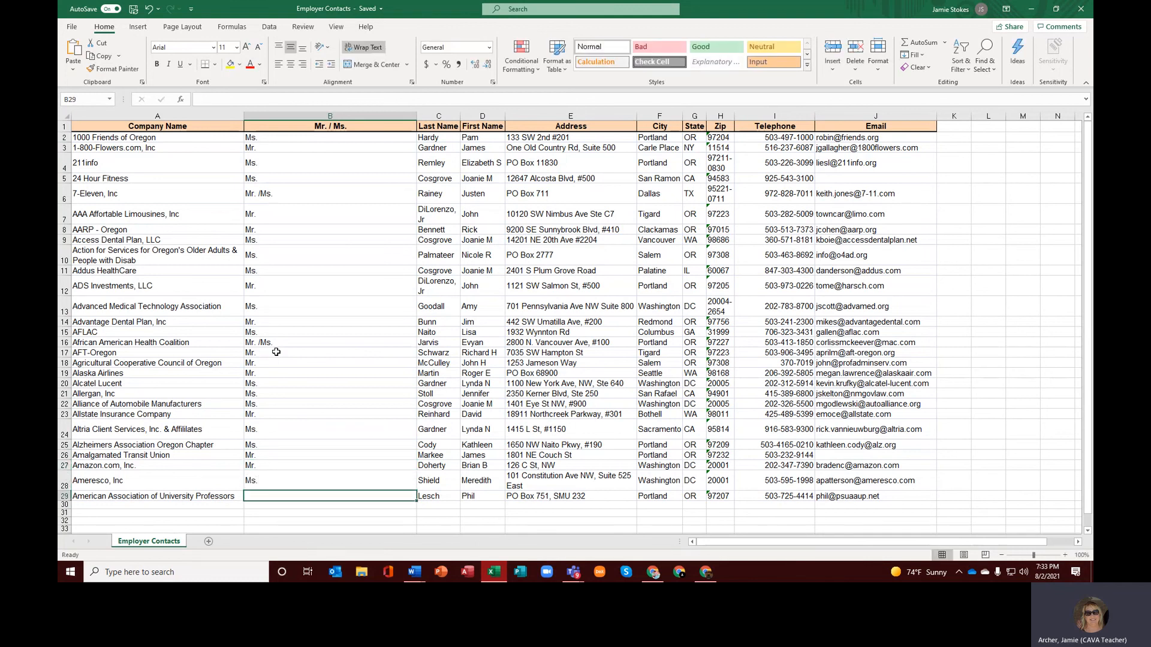
{"action": "type", "text": "Mr."}
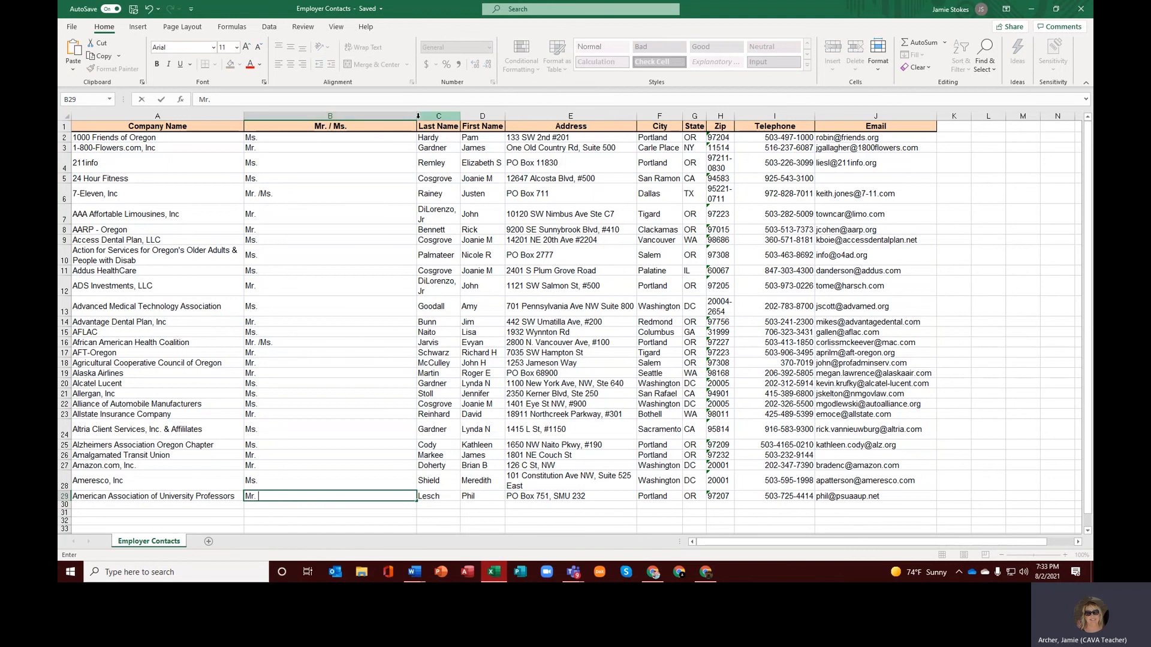
Step: Autofit the "Mr. / Ms." column to the width of its contents and save the Employer Contacts workbook
{"action": "left_click", "coordinate": [395, 126]}
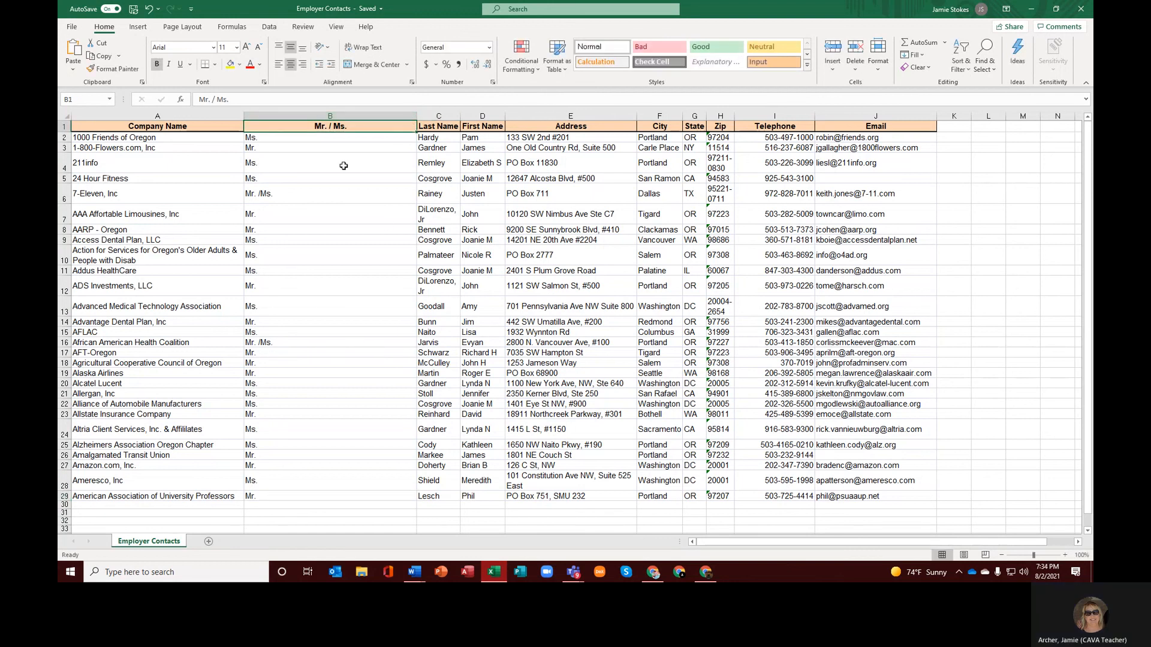
{"action": "double_click", "coordinate": [417, 116]}
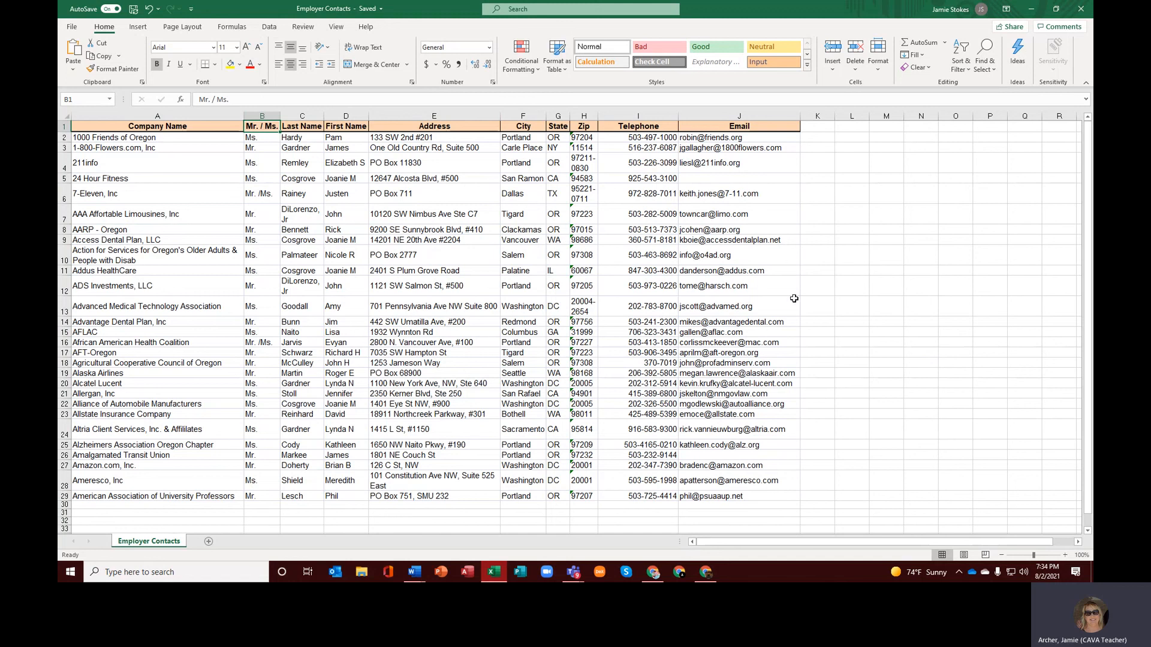
{"action": "left_click", "coordinate": [133, 10]}
Step: Bring up the open Microsoft Teams windows to switch to the Mail Merge meeting
{"action": "left_click", "coordinate": [575, 573]}
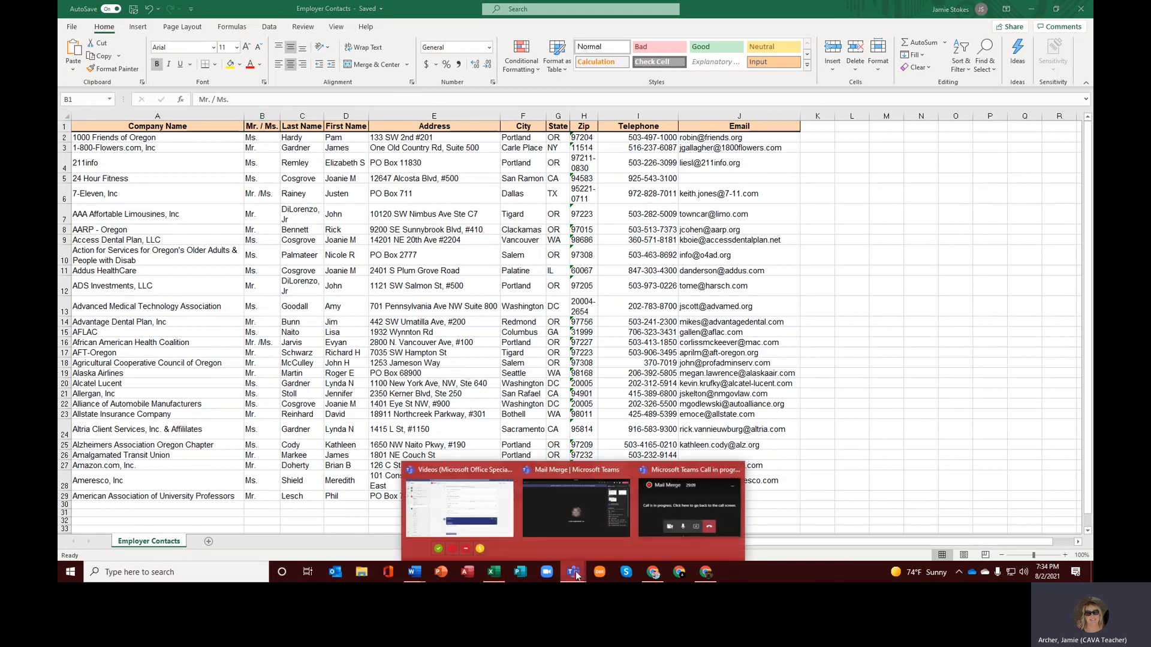